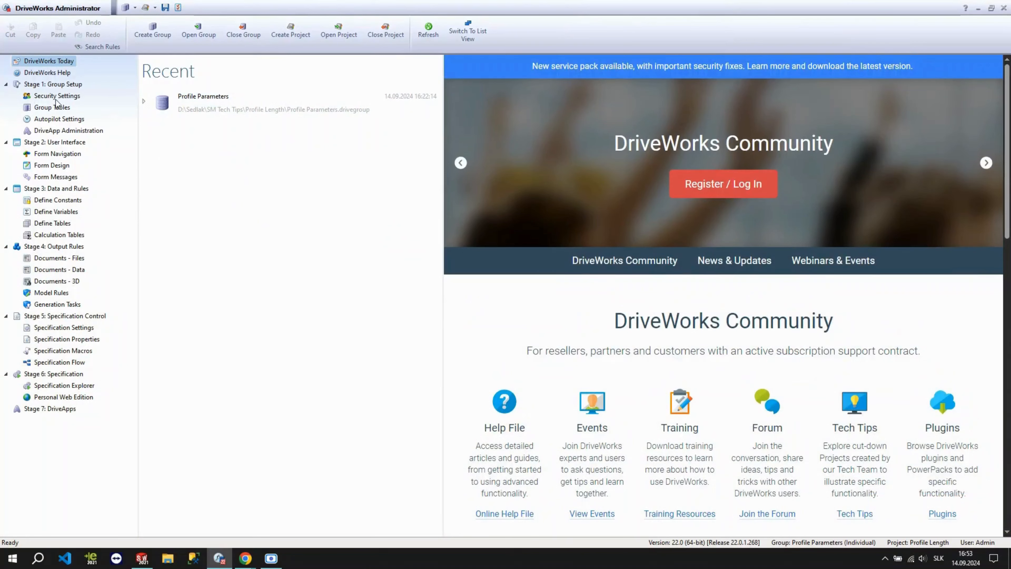
Step: Look through the group setup pages and examine the Template and Details forms in the form navigation diagram
click(57, 97)
click(61, 108)
click(68, 119)
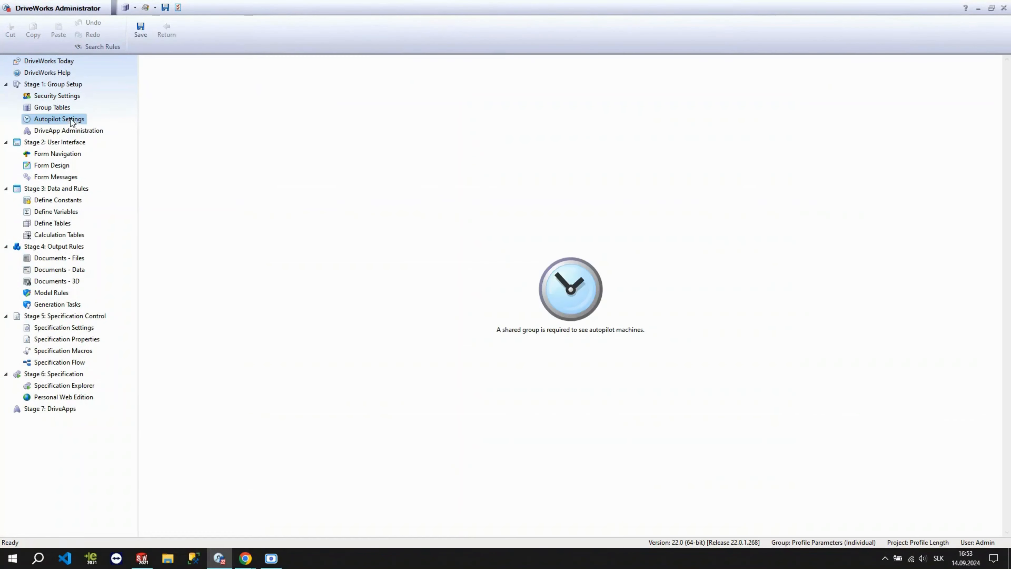
click(62, 154)
click(198, 160)
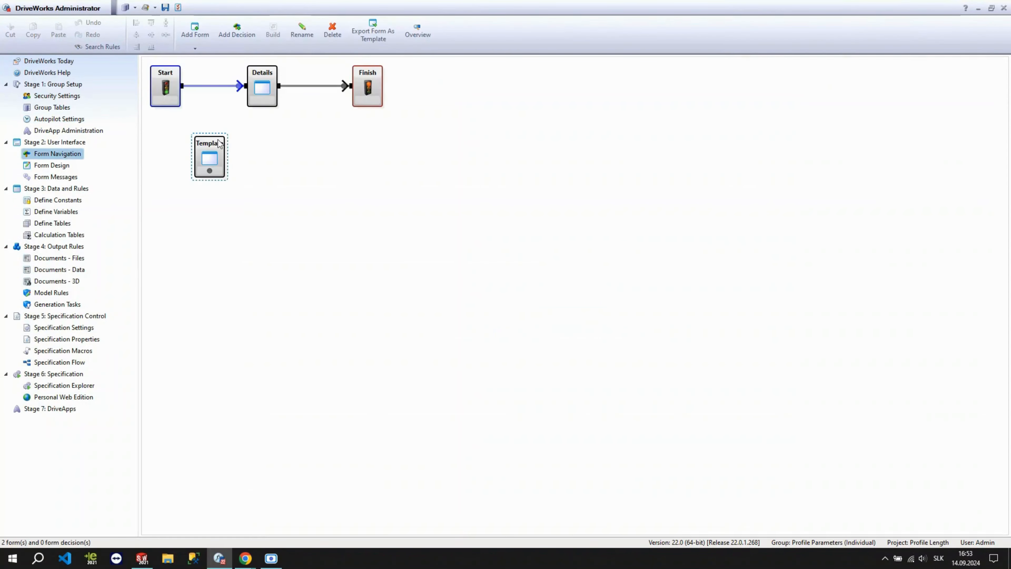
click(260, 89)
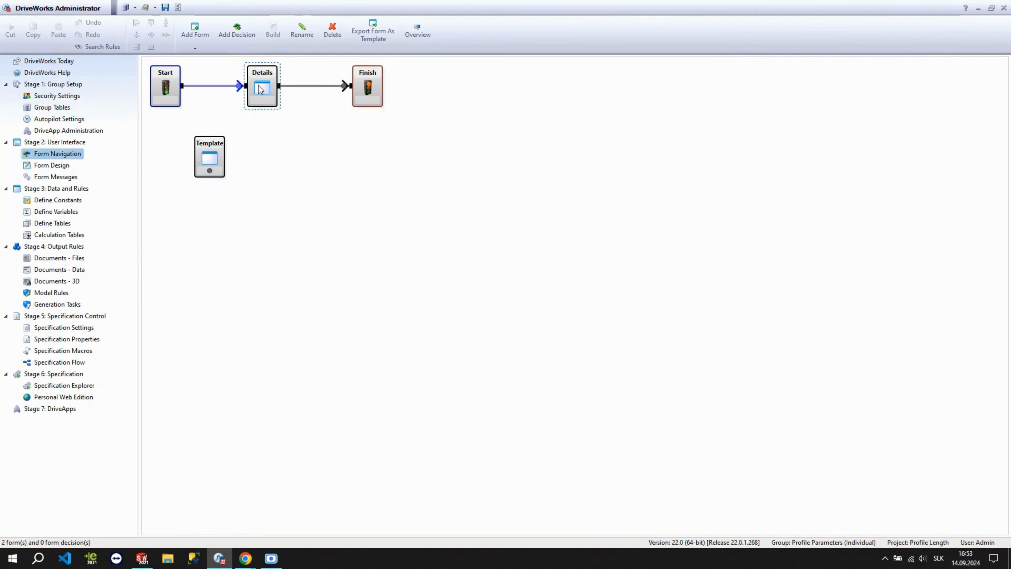
Step: In the form design, copy all five controls of the Template form into the empty Details form
click(54, 167)
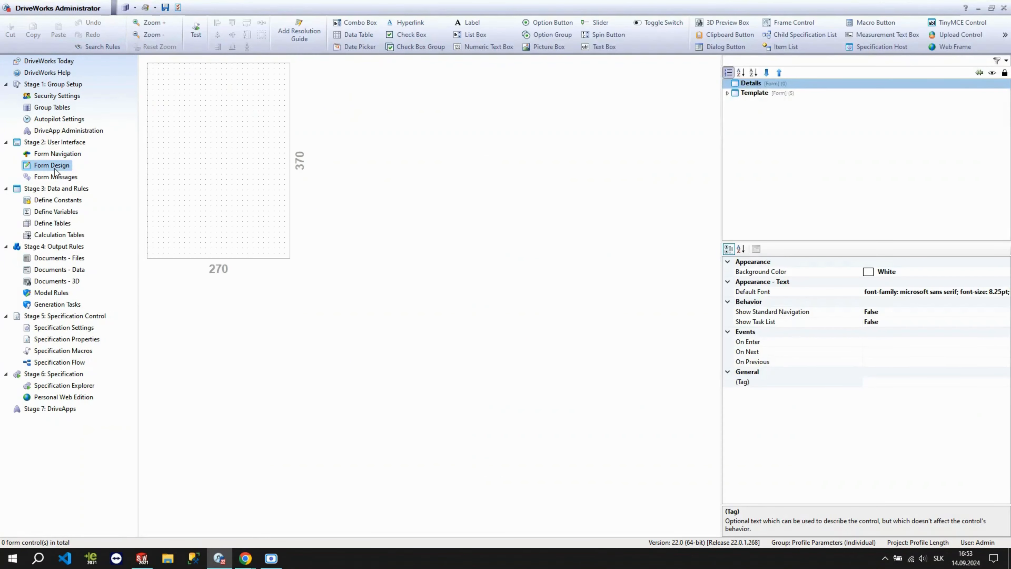
click(761, 95)
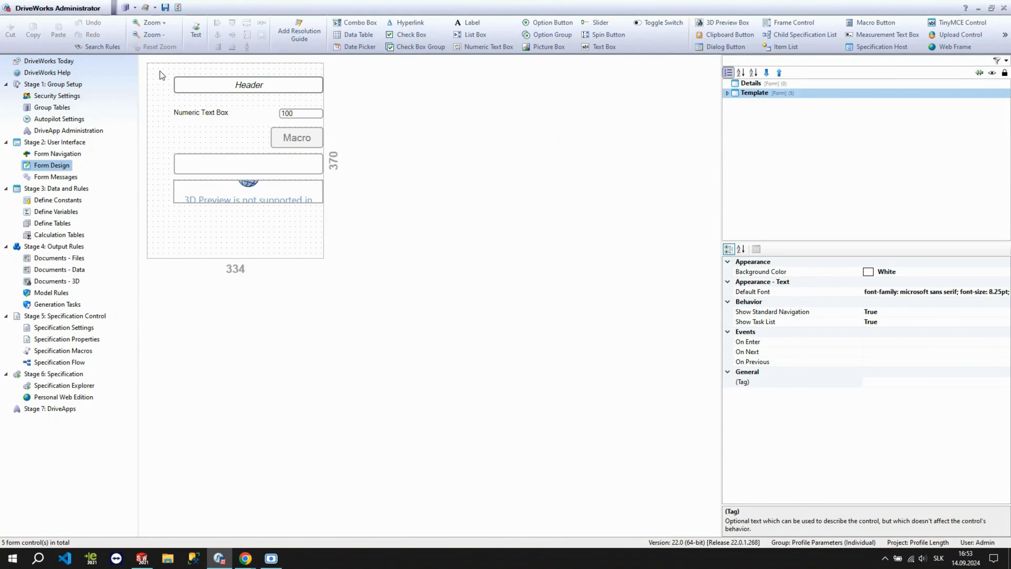
drag(160, 72, 357, 221)
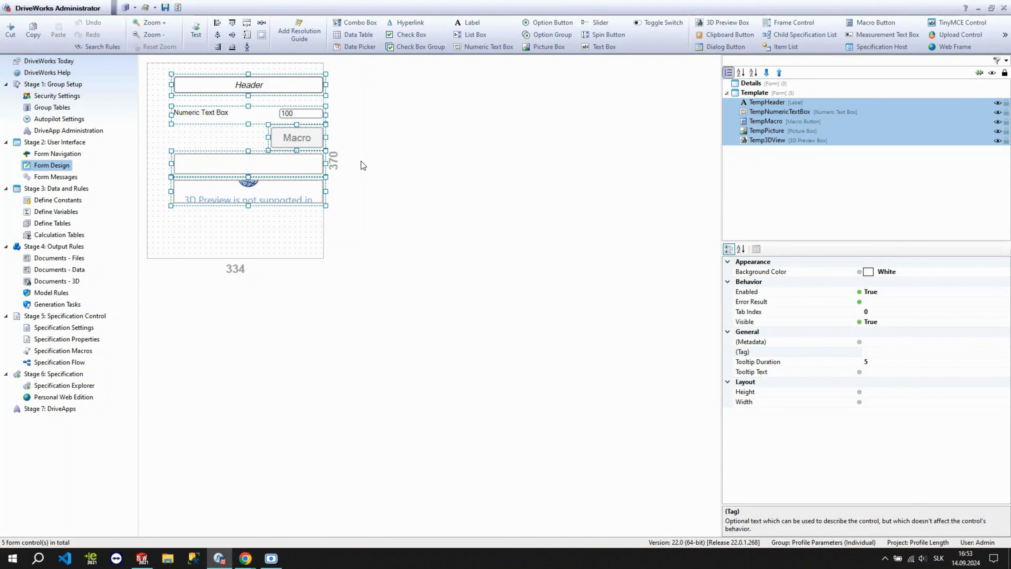
key(ctrl+c)
click(751, 83)
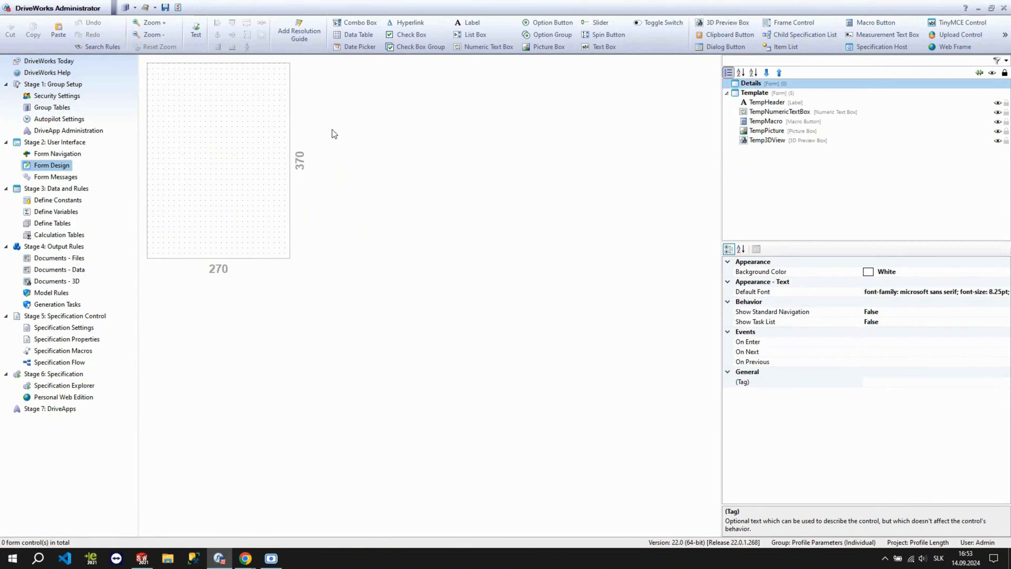
key(ctrl+v)
Step: Rename the header label on the Details form to LblHeader
click(257, 100)
click(287, 85)
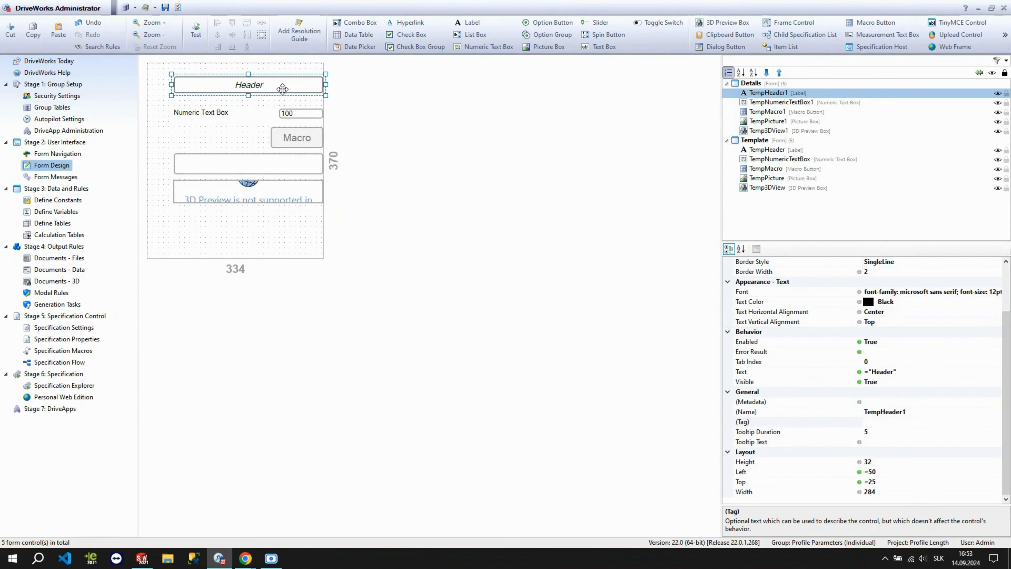
click(916, 411)
double_click(918, 411)
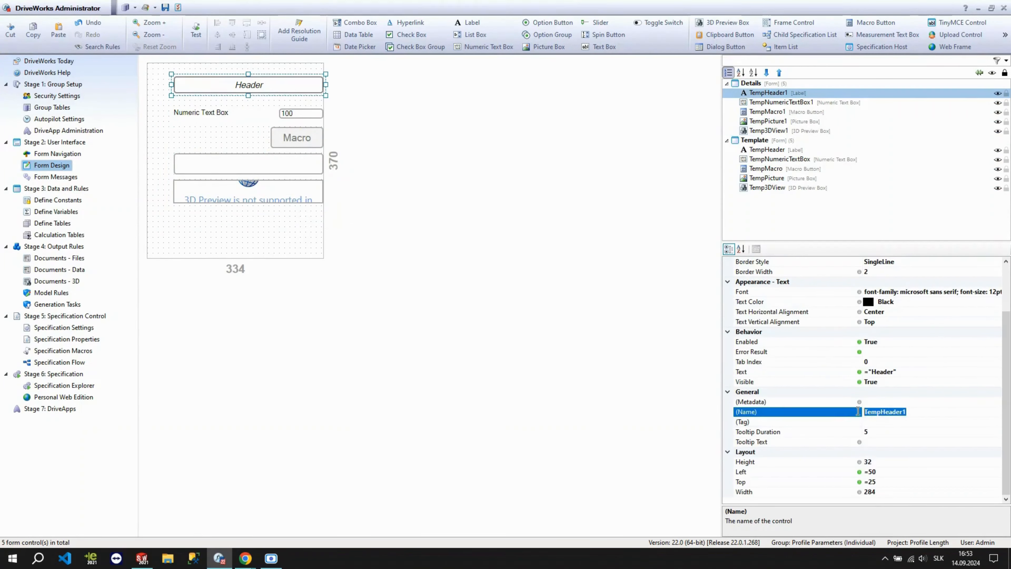
text(LblHeader)
key(Return)
Step: Change the text rule of the header label to "Profile parameters"
click(877, 372)
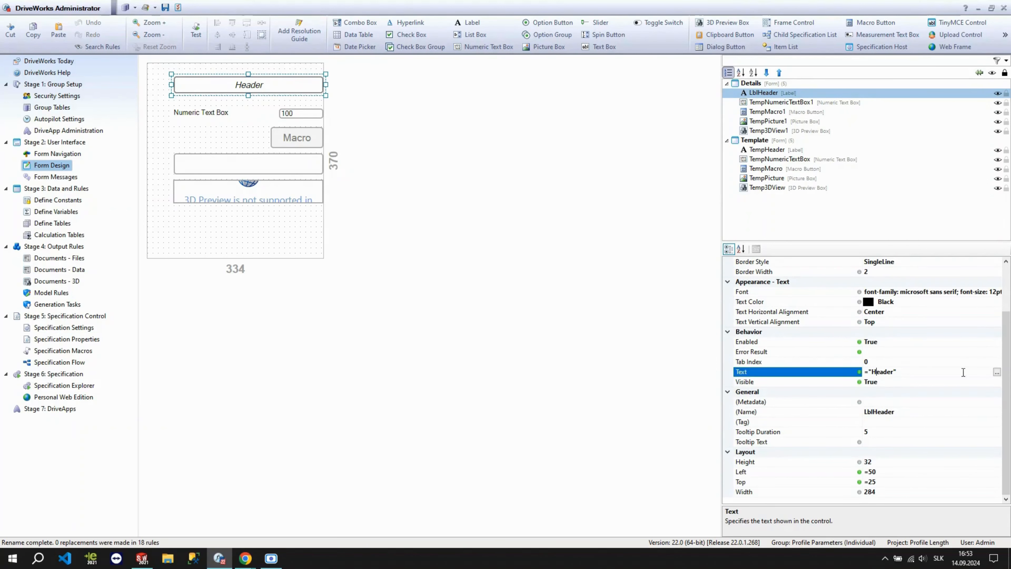
click(997, 372)
double_click(248, 161)
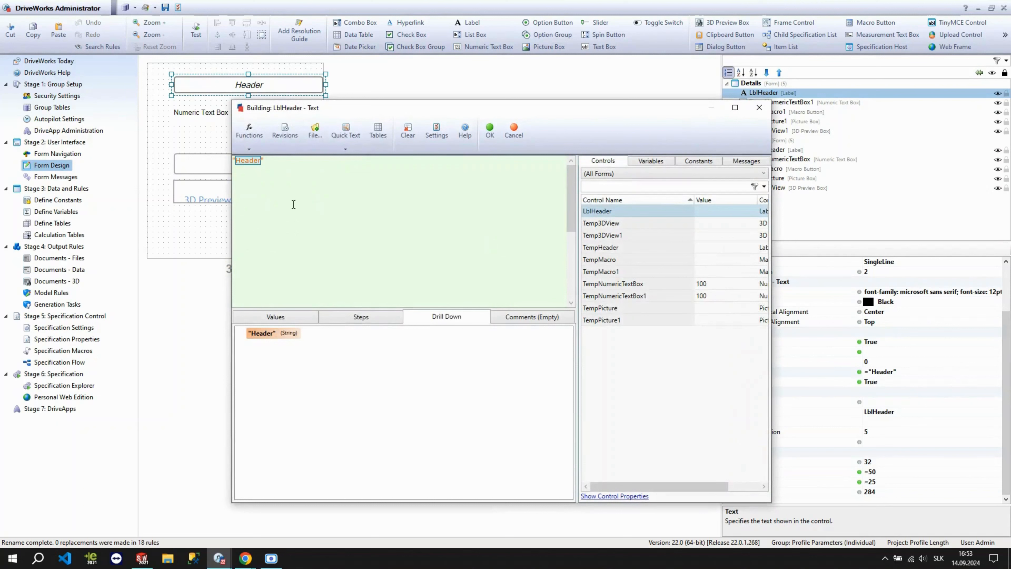
text(Profile parameters)
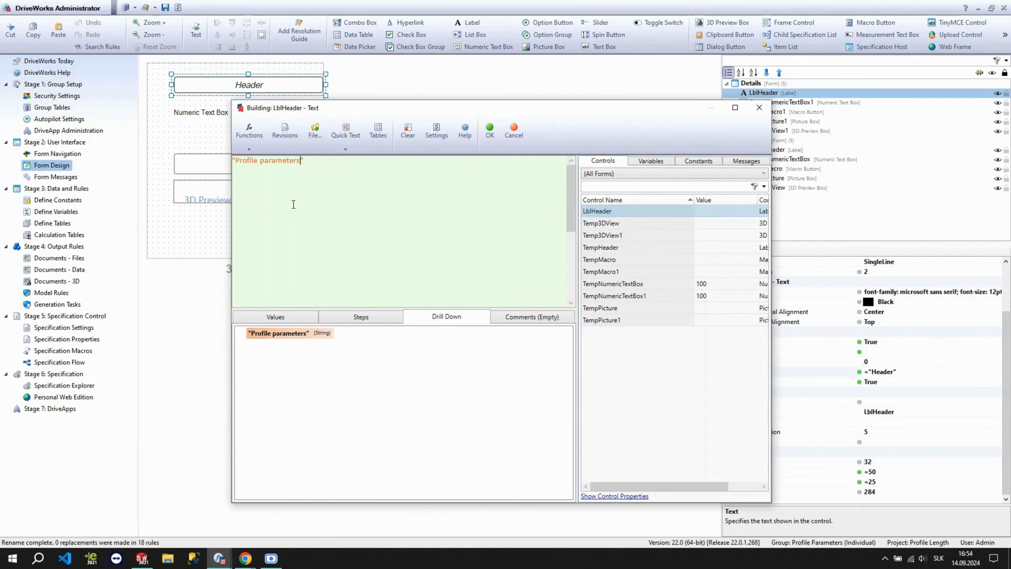
click(489, 133)
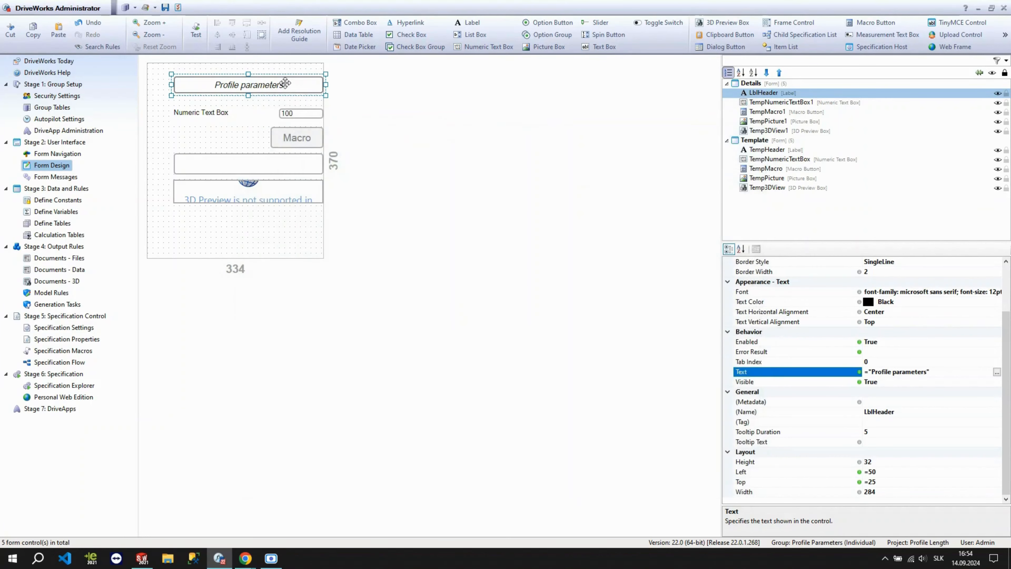
Step: Delete the 3D preview box from the Details form and move the picture box and macro button down, with the macro button lowest
click(230, 187)
key(Delete)
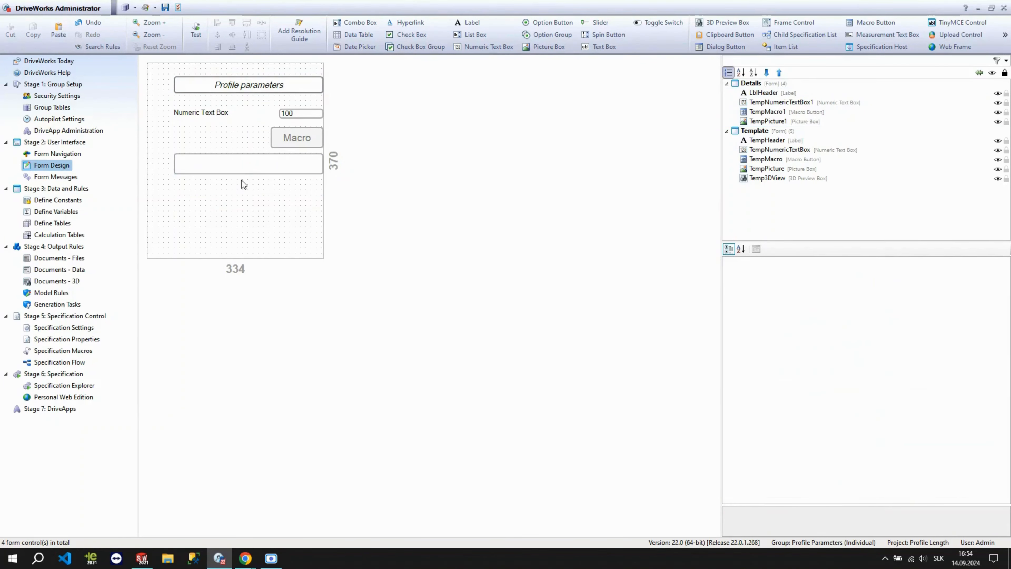
drag(242, 169, 244, 311)
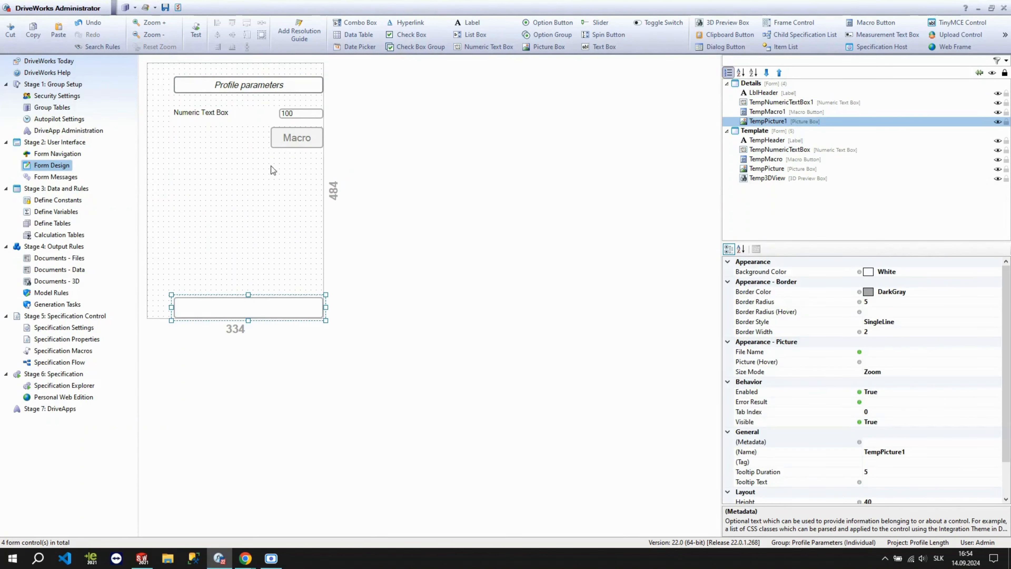
drag(285, 145, 300, 334)
Step: Add six copies of the numeric text box to the Details form, stacked in a column below the original
click(192, 114)
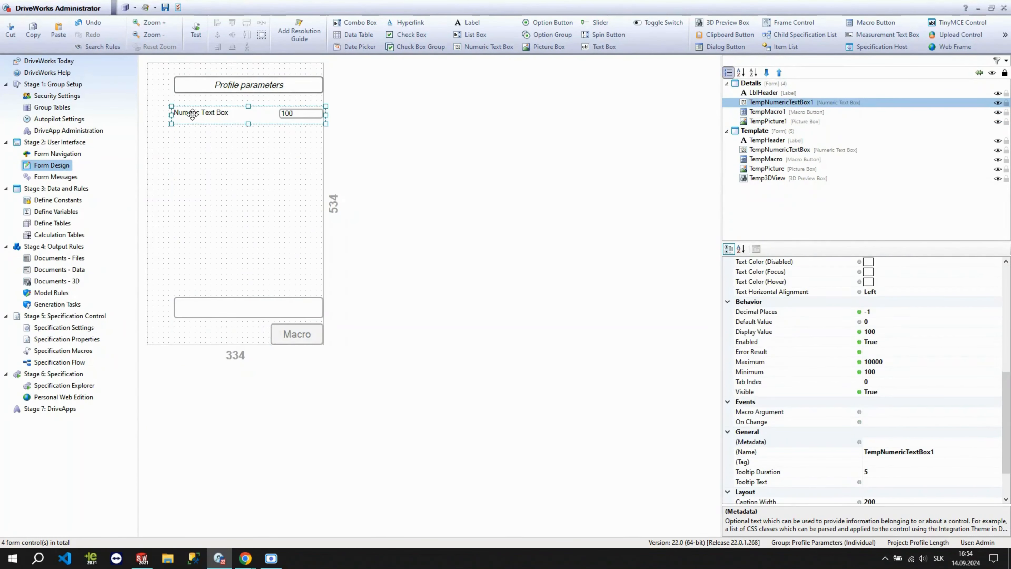
click(230, 136)
key(ctrl+v)
drag(229, 116, 233, 170)
key(ctrl+v)
key(ctrl+v)
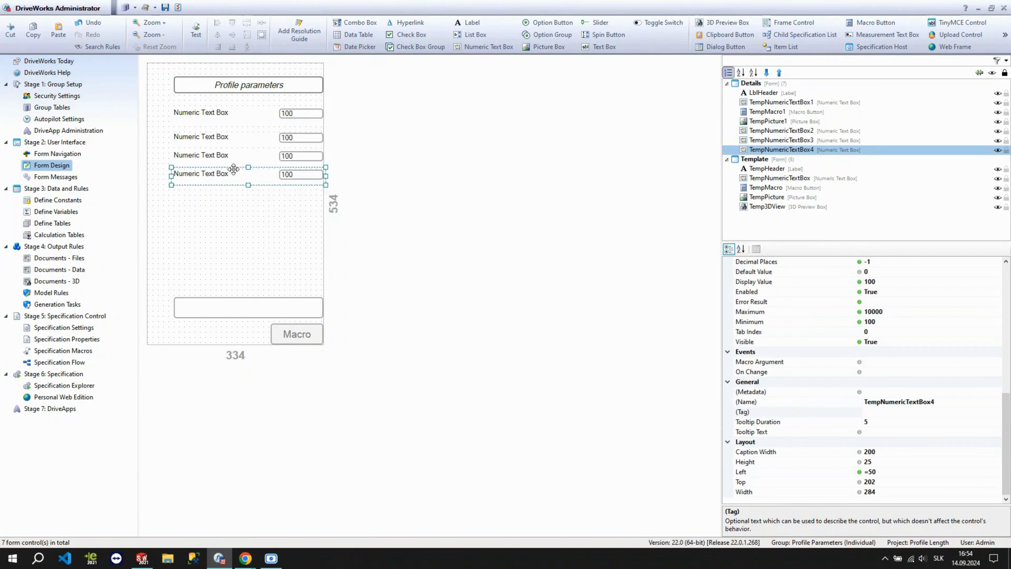
key(ctrl+v)
drag(233, 112, 233, 188)
key(ctrl+v)
drag(230, 115, 232, 213)
key(ctrl+v)
drag(232, 112, 240, 230)
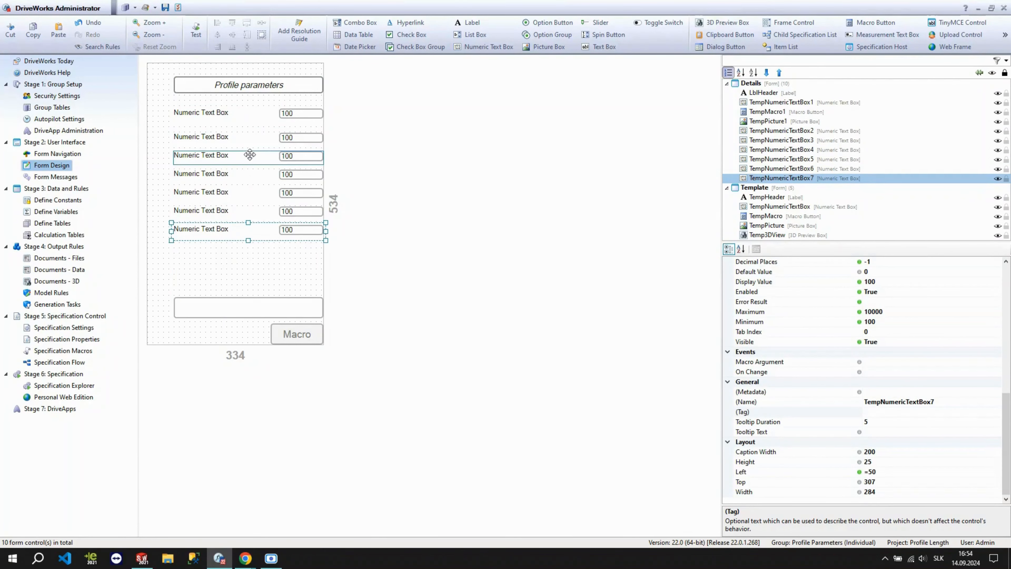
Step: Nudge the first numeric text box up to a Top of 81 and rename it OfferNumber
drag(235, 115, 237, 111)
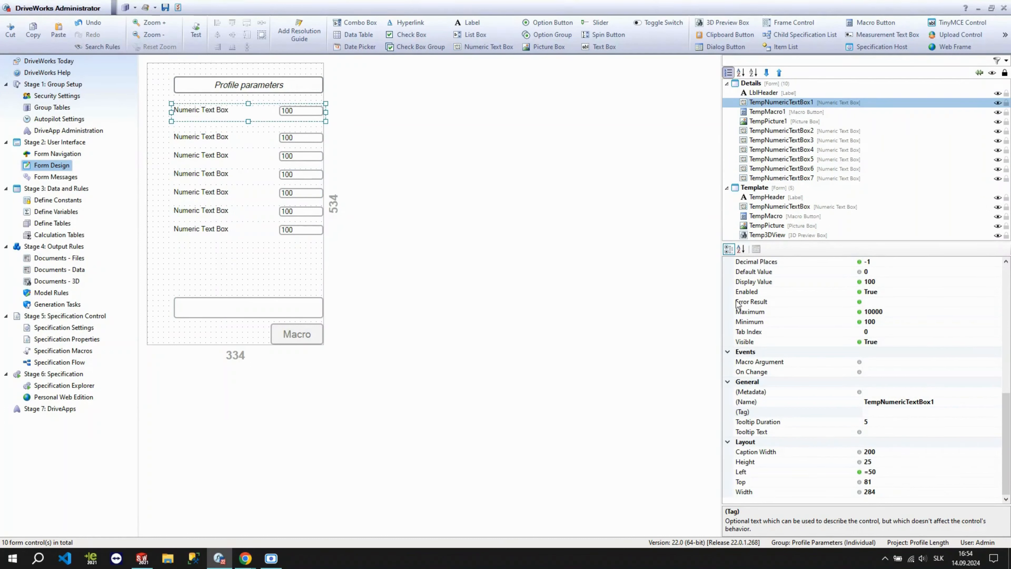
click(819, 400)
click(819, 400)
text(0)
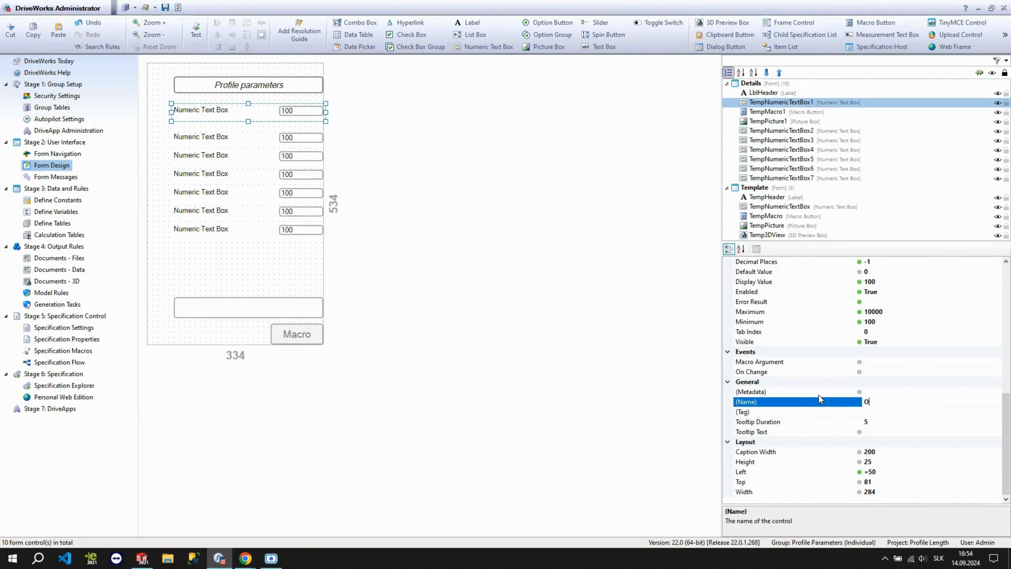
text(fferNumber)
key(Return)
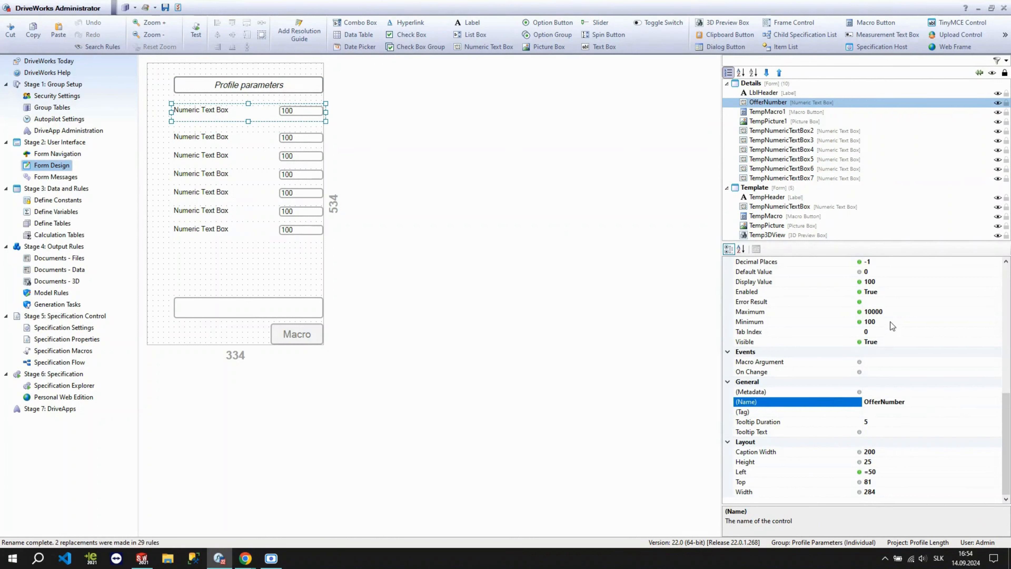
Step: Set the OfferNumber box to a minimum of 1, a maximum of 9999 and a display value of 1
click(890, 322)
text(1)
click(891, 313)
text(9999)
scroll(891, 313, up, 1)
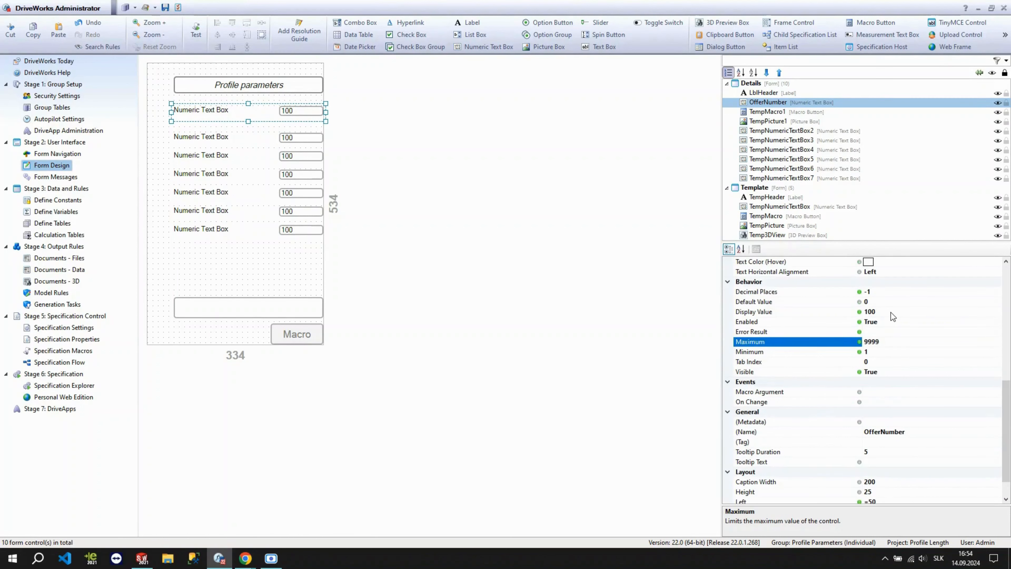
click(891, 312)
text(1)
Step: Set the caption of the OfferNumber box to "Offer number"
scroll(890, 313, up, 4)
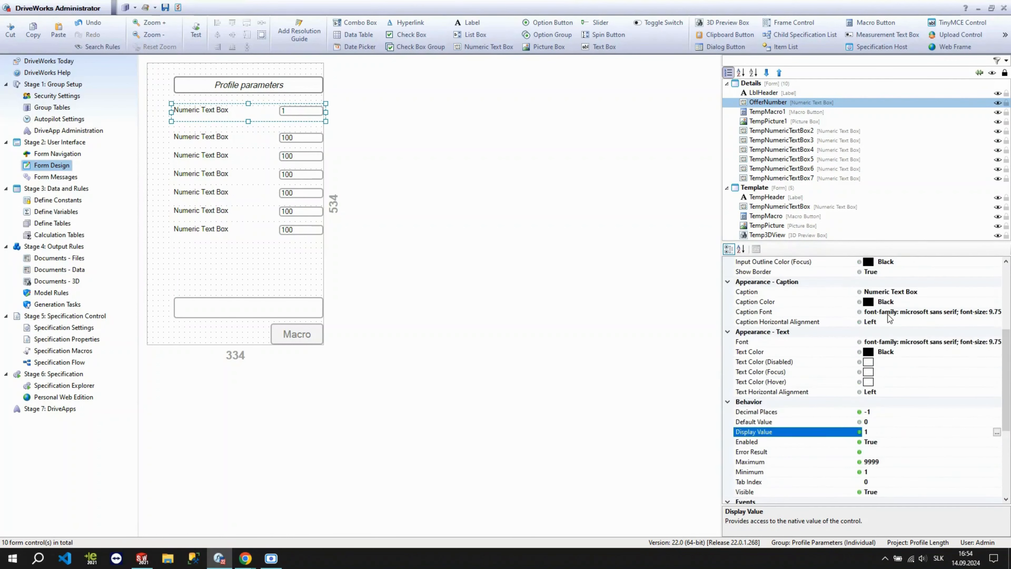
click(916, 292)
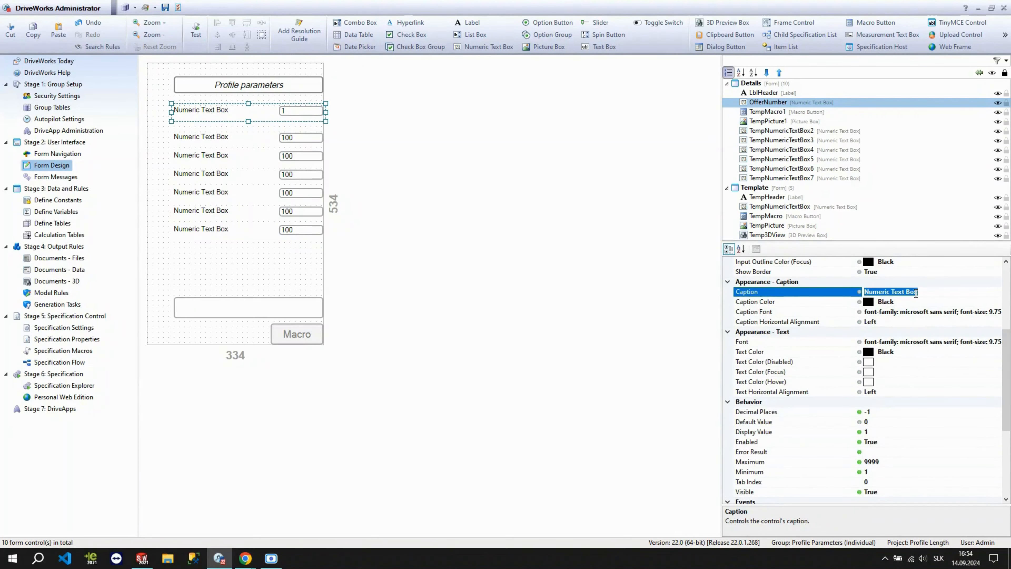
text(Offer number)
key(Return)
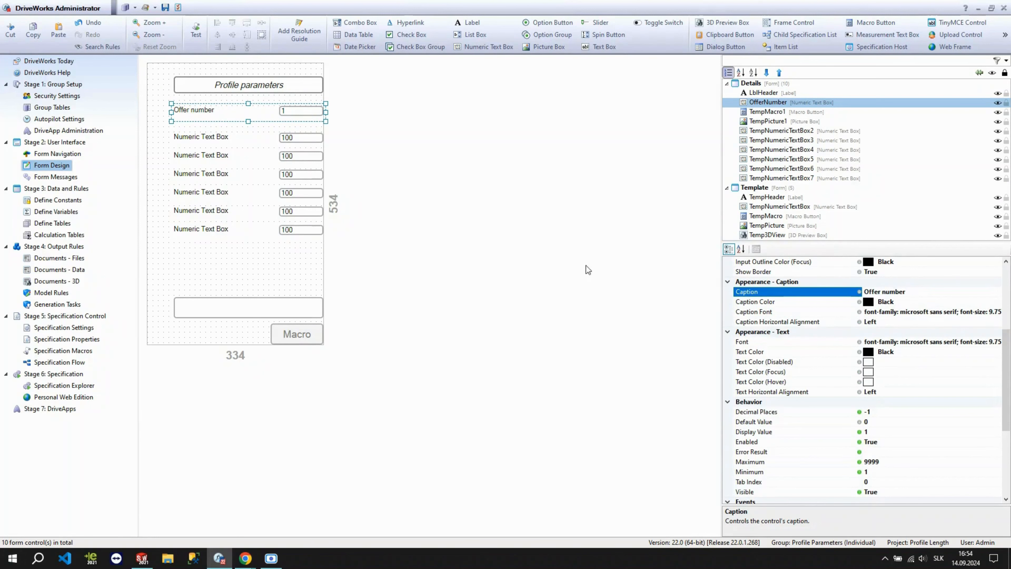
Step: Spread the numeric text box copies evenly down the Details form, placing the last one at a Top of 375
click(586, 266)
click(283, 142)
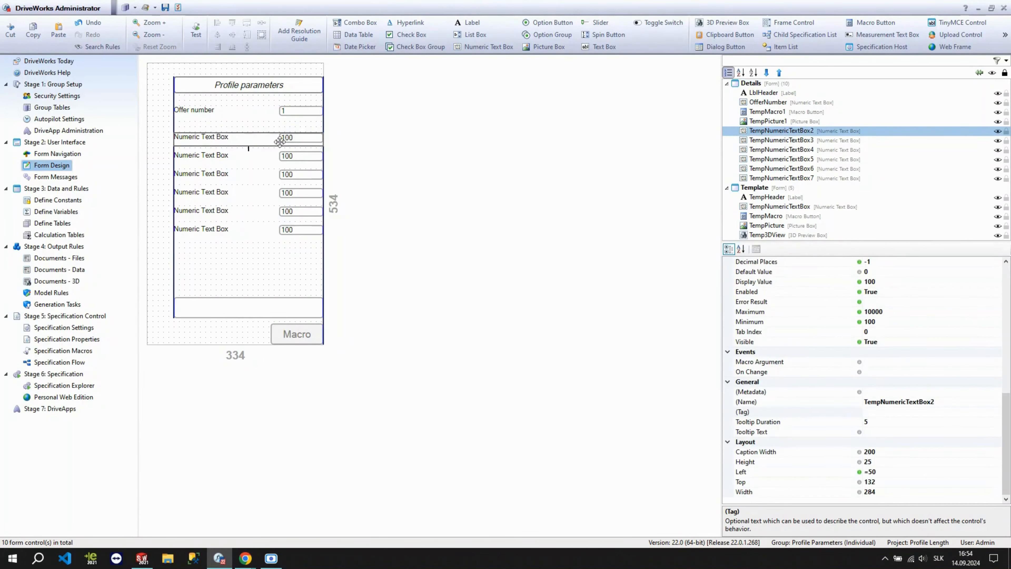
drag(165, 147, 357, 276)
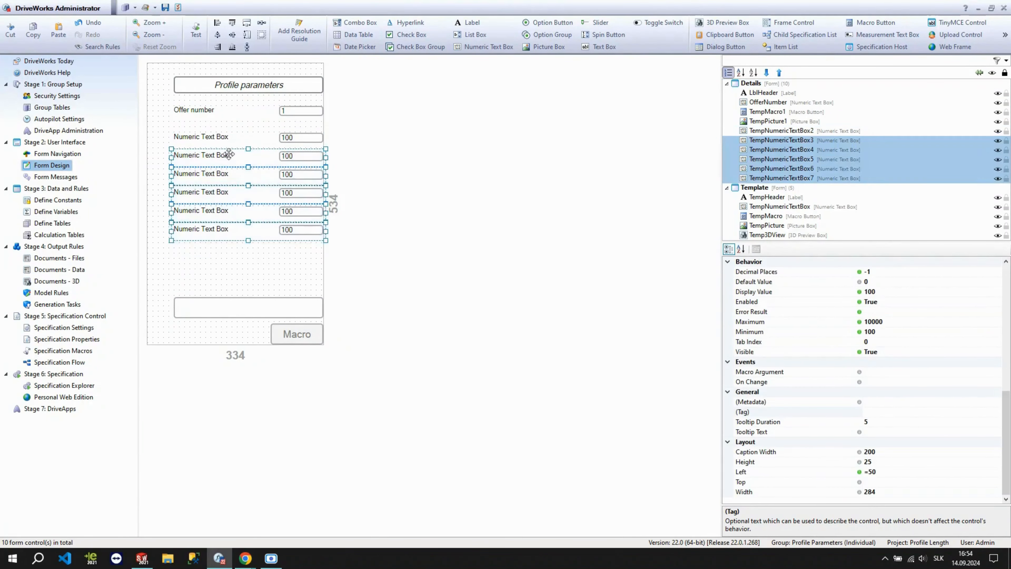
drag(223, 153, 204, 260)
ctrl+click(221, 163)
ctrl+click(212, 191)
ctrl+click(205, 215)
ctrl+click(206, 240)
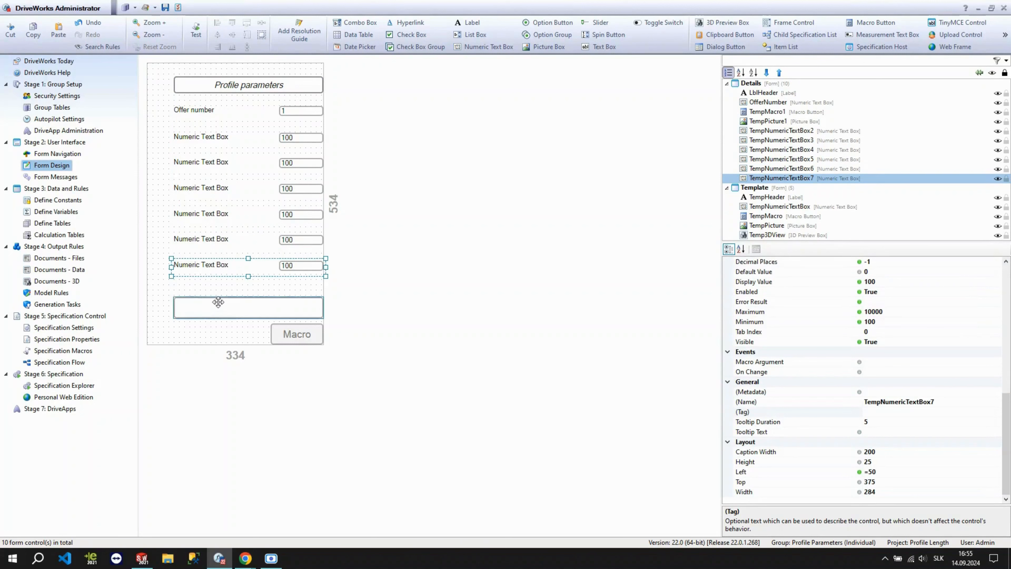
click(239, 198)
Step: Rename the numeric text box directly below Offer number to Width
click(271, 138)
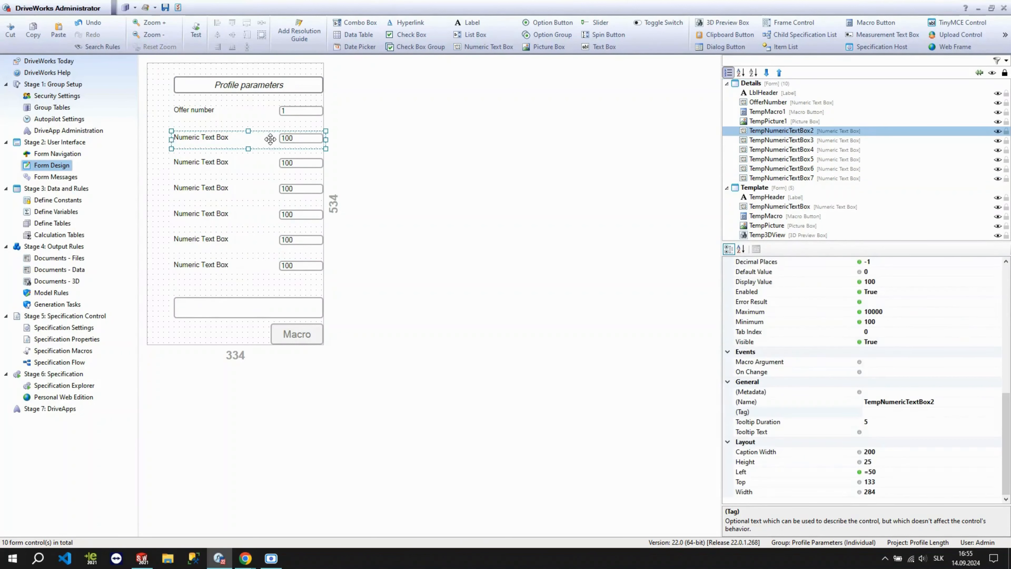
click(929, 402)
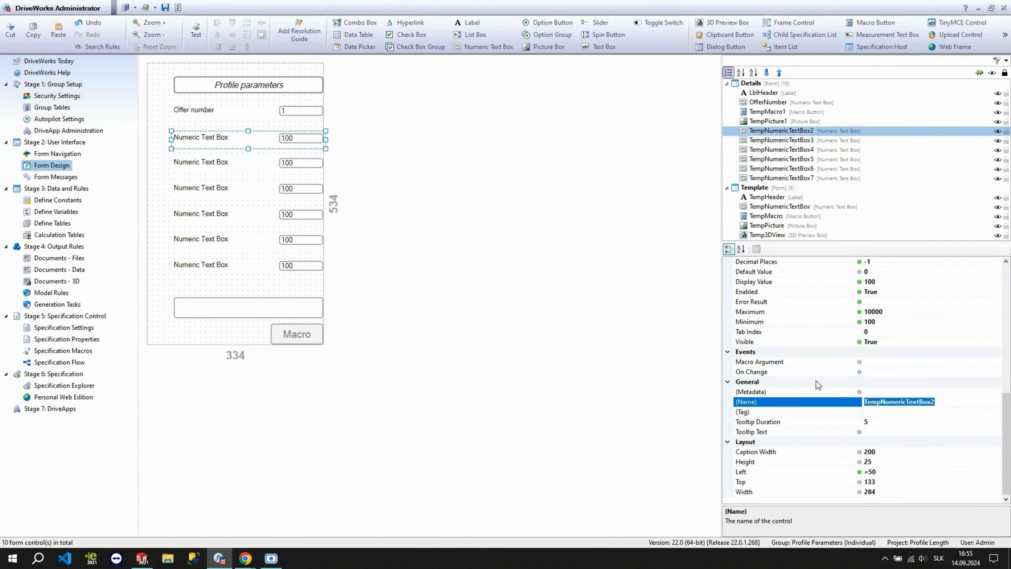
text(Width)
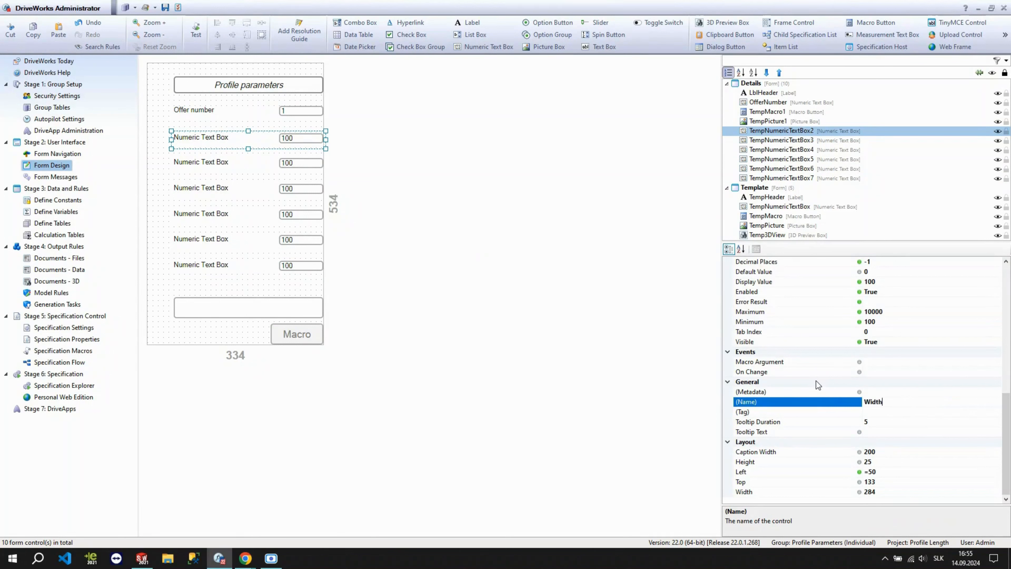
key(Return)
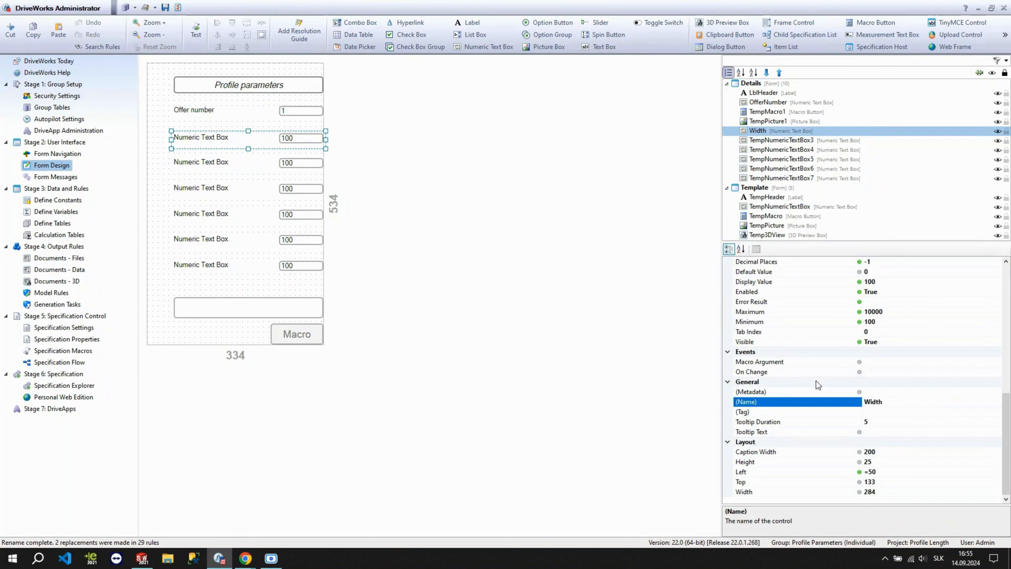
Step: Set the Width box's minimum to 10 and its maximum to 999
click(890, 321)
text(10)
click(893, 313)
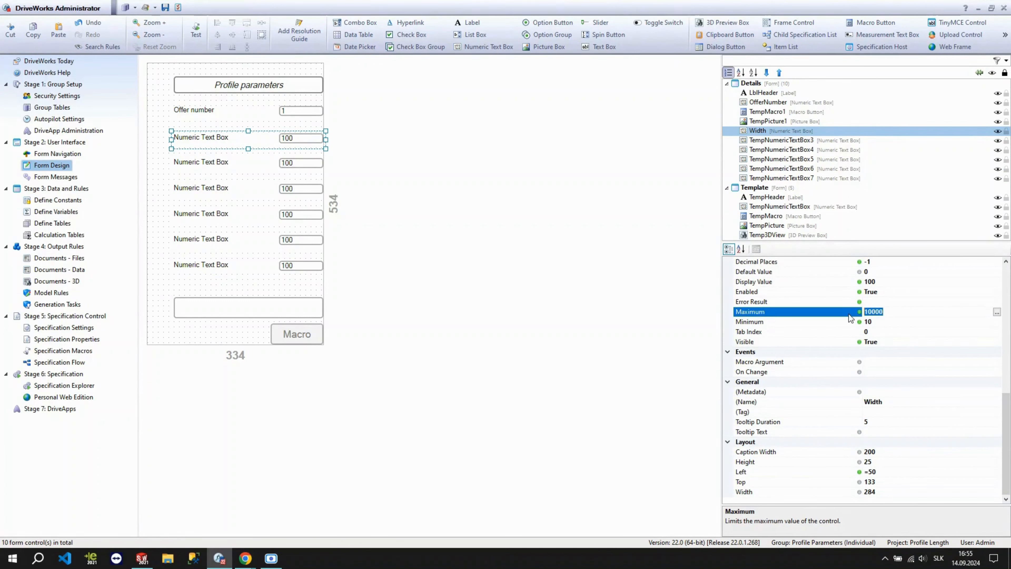
text(500)
key(BackSpace)
key(BackSpace)
key(BackSpace)
text(999)
Step: Set the caption of the Width box to "Profile width"
scroll(899, 318, up, 3)
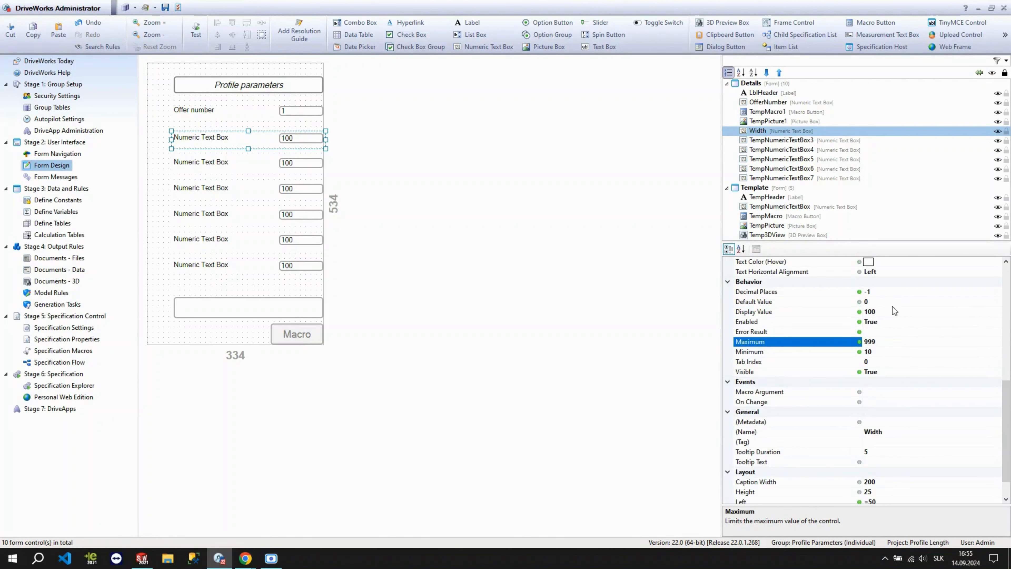
scroll(901, 314, up, 2)
click(930, 291)
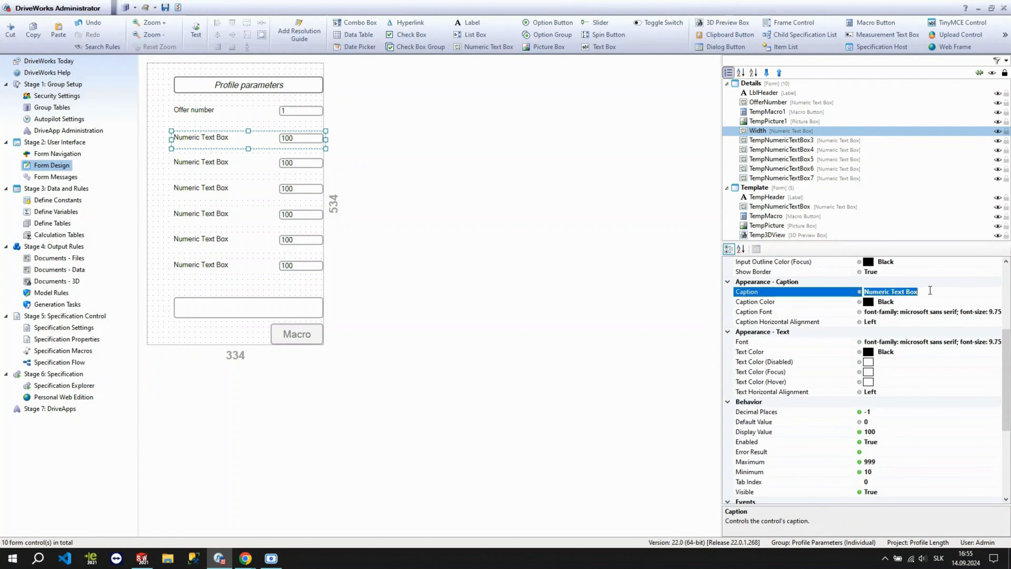
text(Profile )
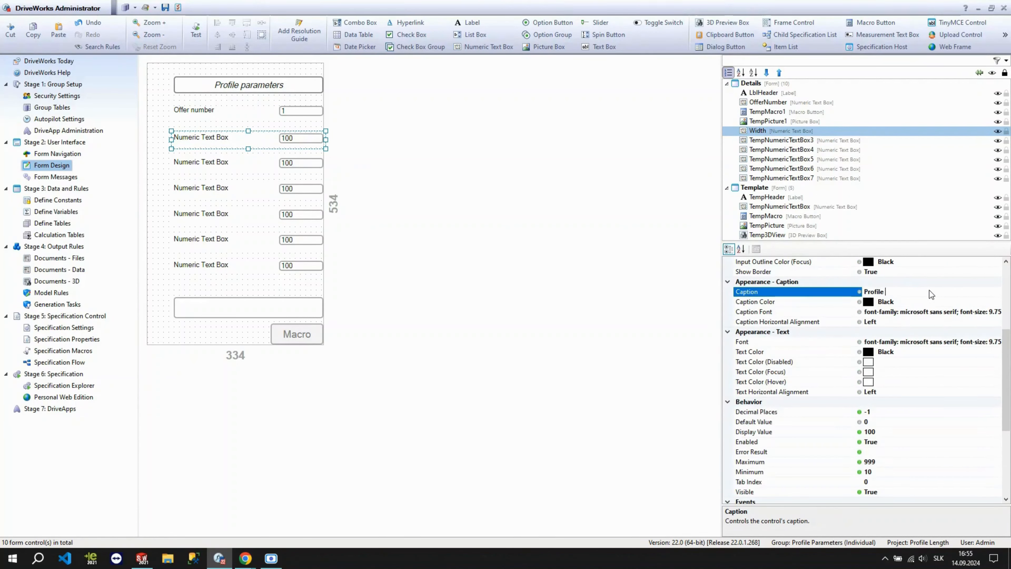
text(width)
key(Return)
click(373, 200)
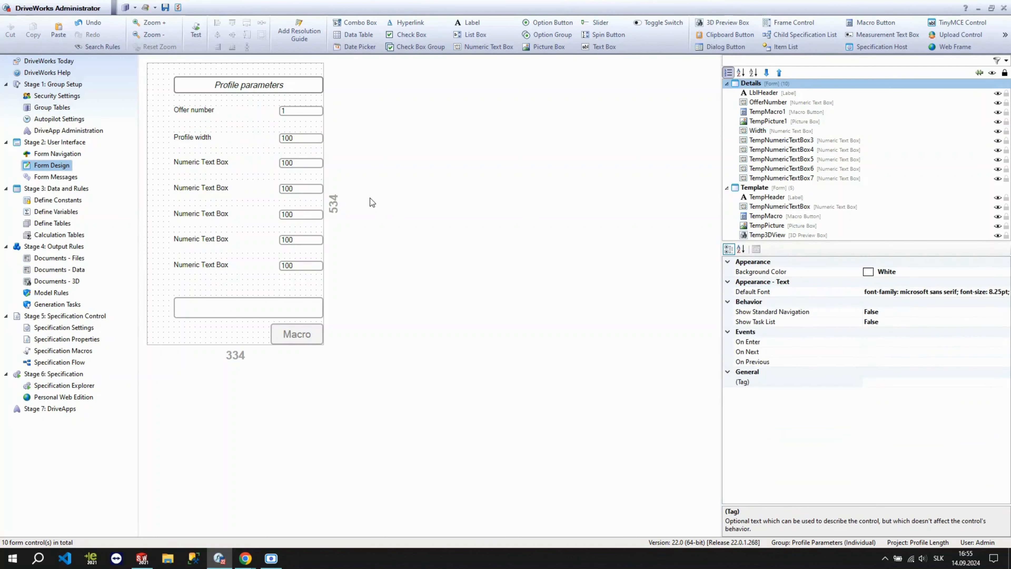
Step: Rename the numeric text box directly below Profile width to Height
click(272, 164)
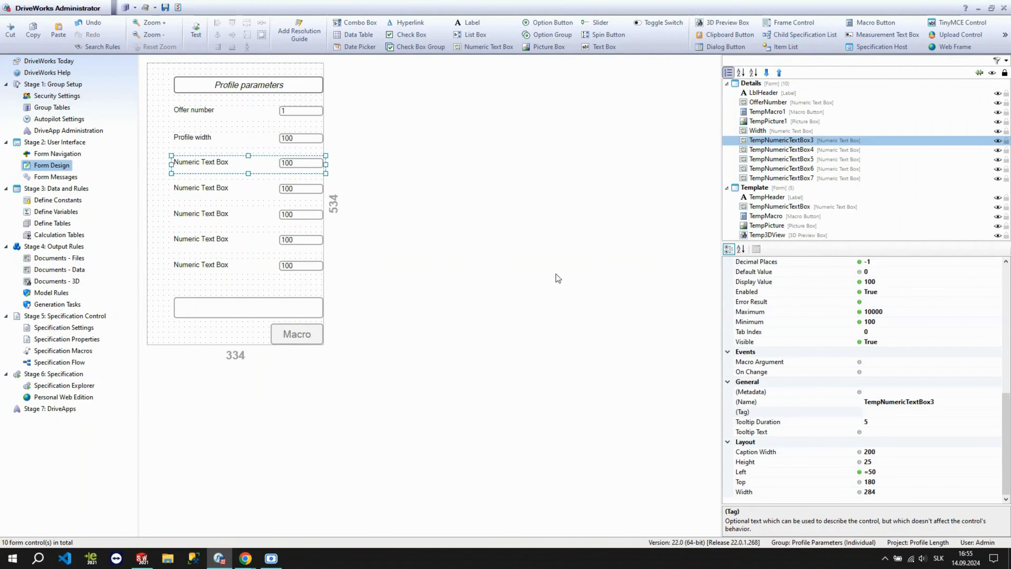
click(950, 409)
click(950, 400)
double_click(950, 400)
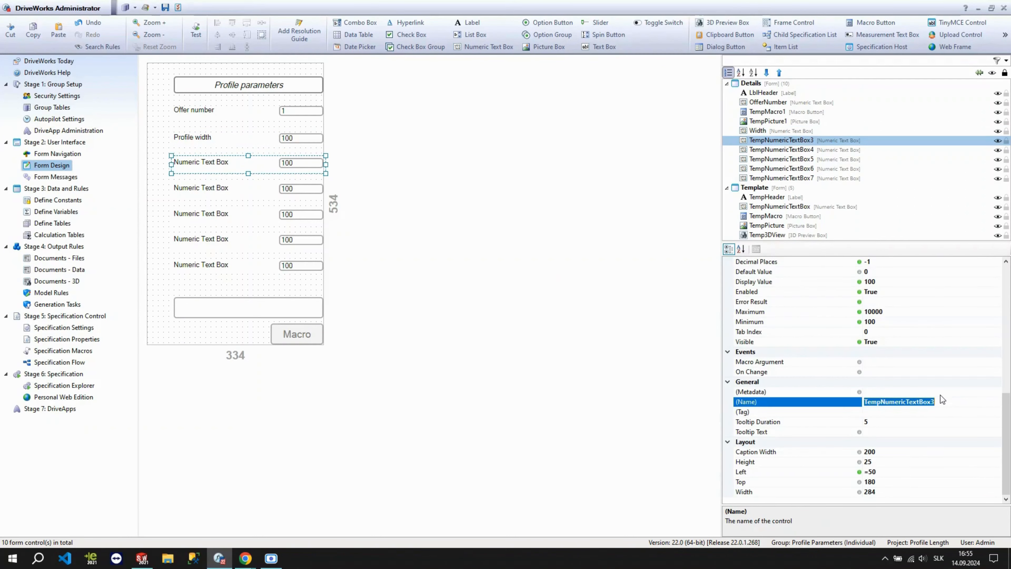
text(Height)
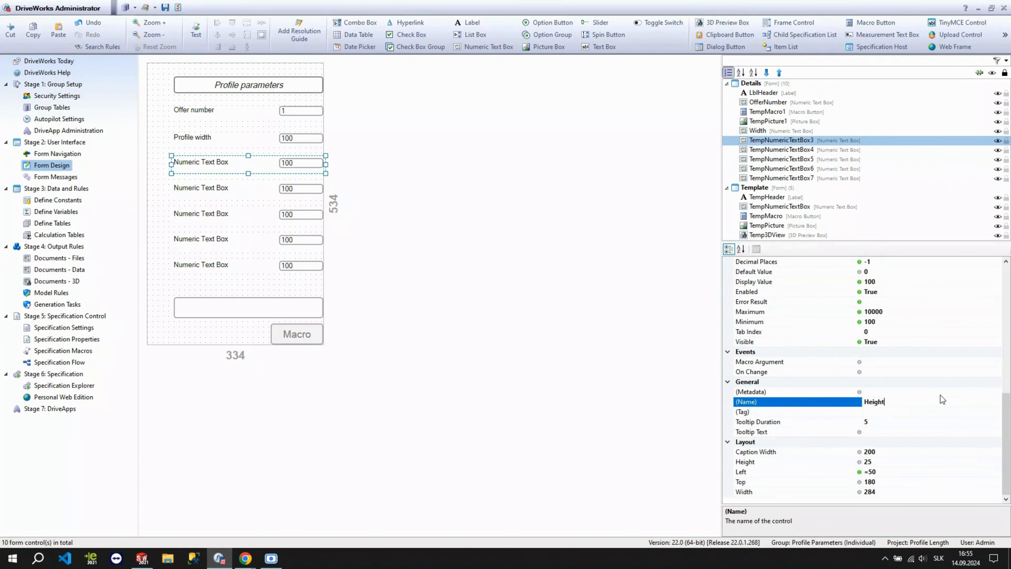
key(Return)
Step: Set the Height box's minimum to 10 and its maximum to 999
click(897, 321)
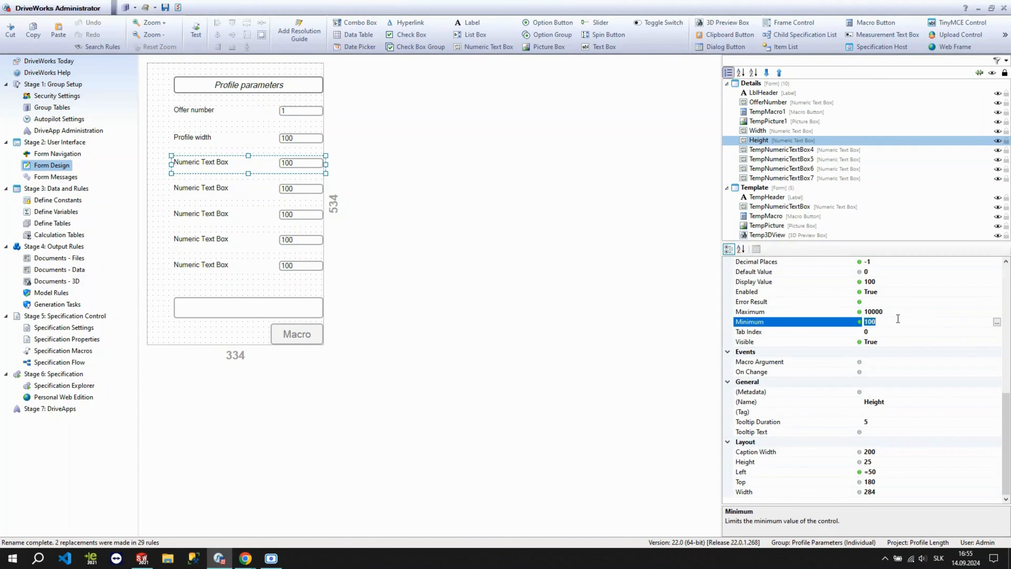
text(10)
click(887, 315)
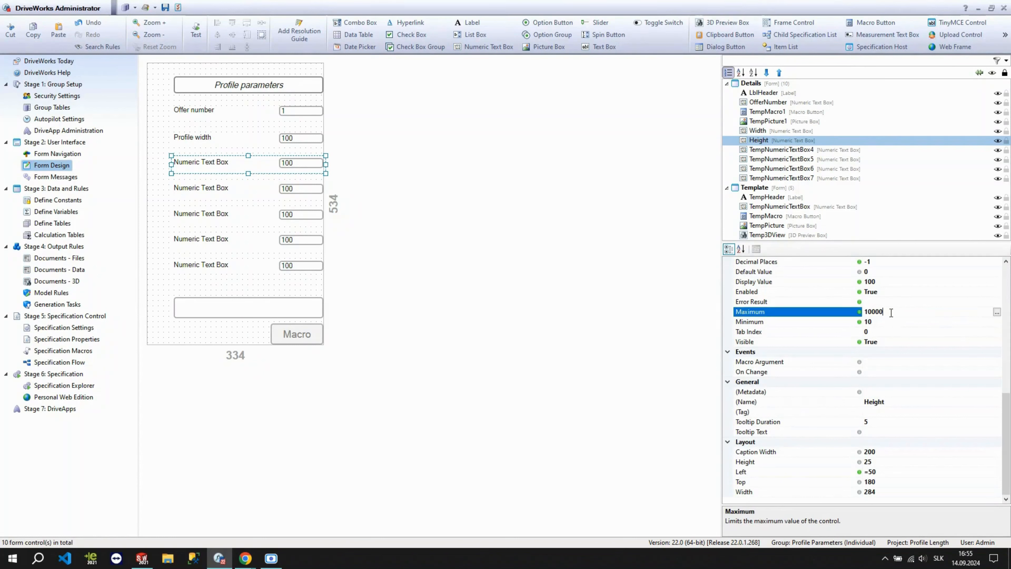
text(999)
Step: Set the caption of the Height box to "Profile height"
scroll(890, 315, up, 5)
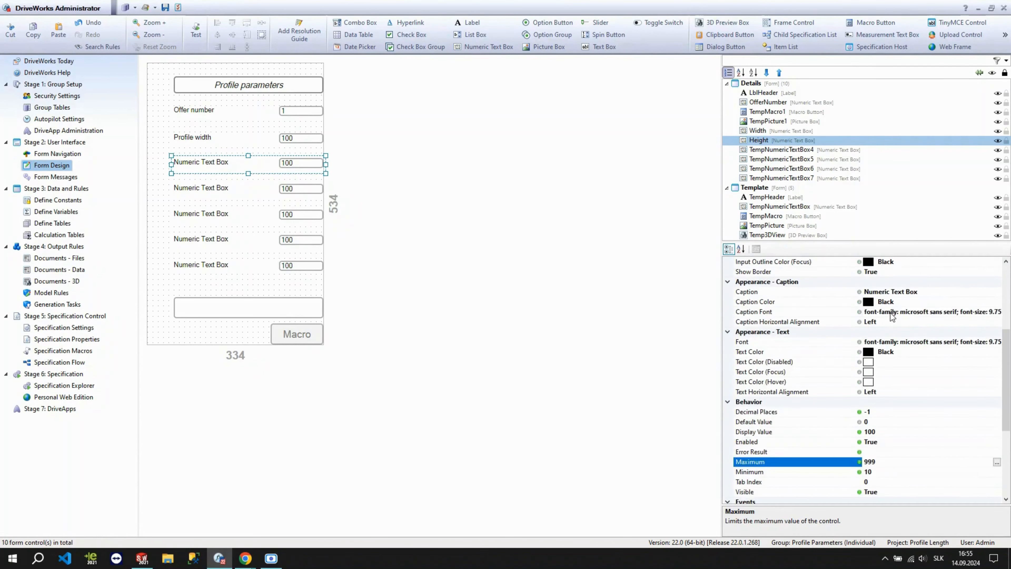
click(905, 292)
text(Profile)
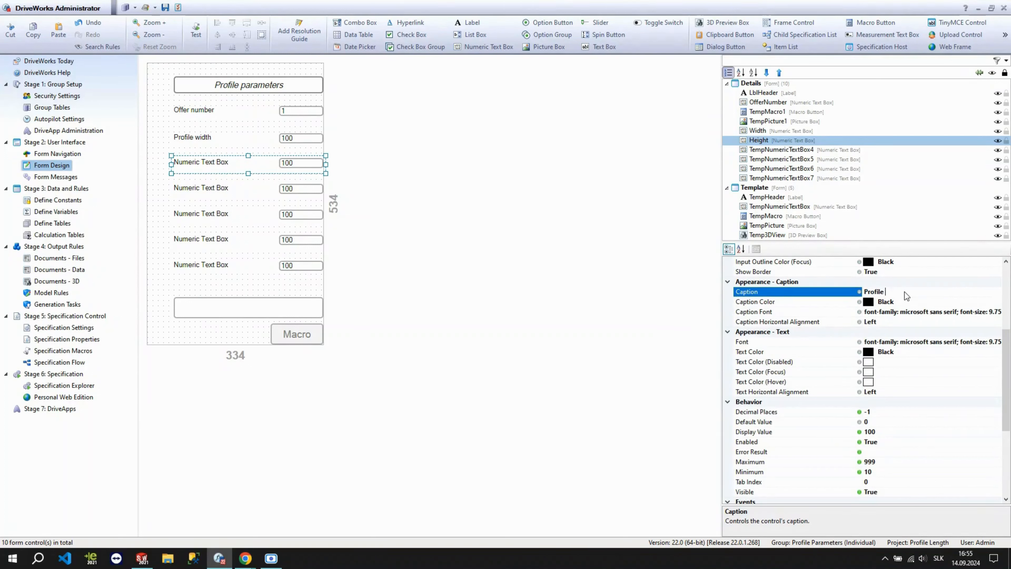
text( height)
key(Return)
click(435, 248)
Step: Rename the numeric text box directly below Profile height to Length
click(201, 189)
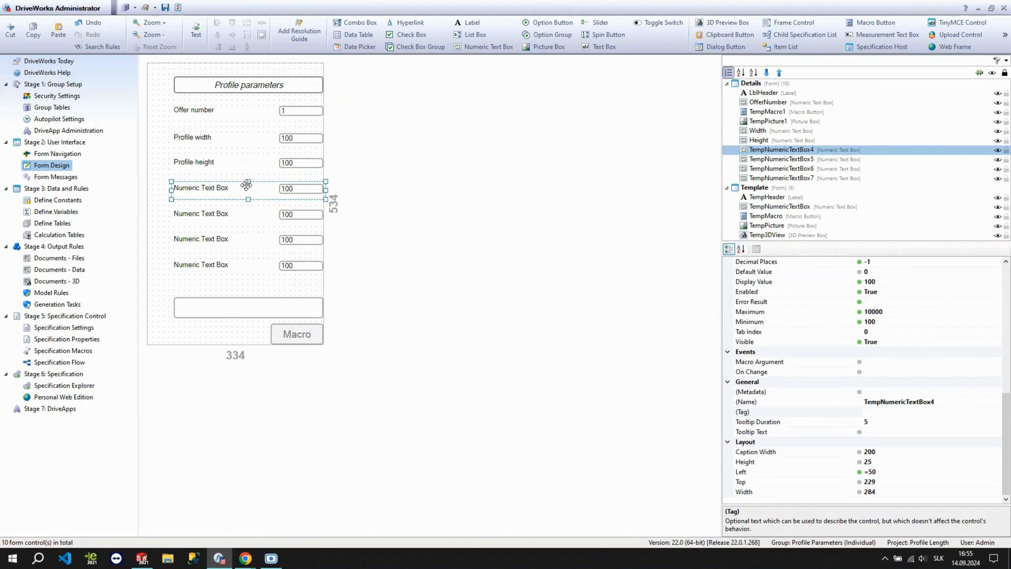
click(938, 402)
key(BackSpace)
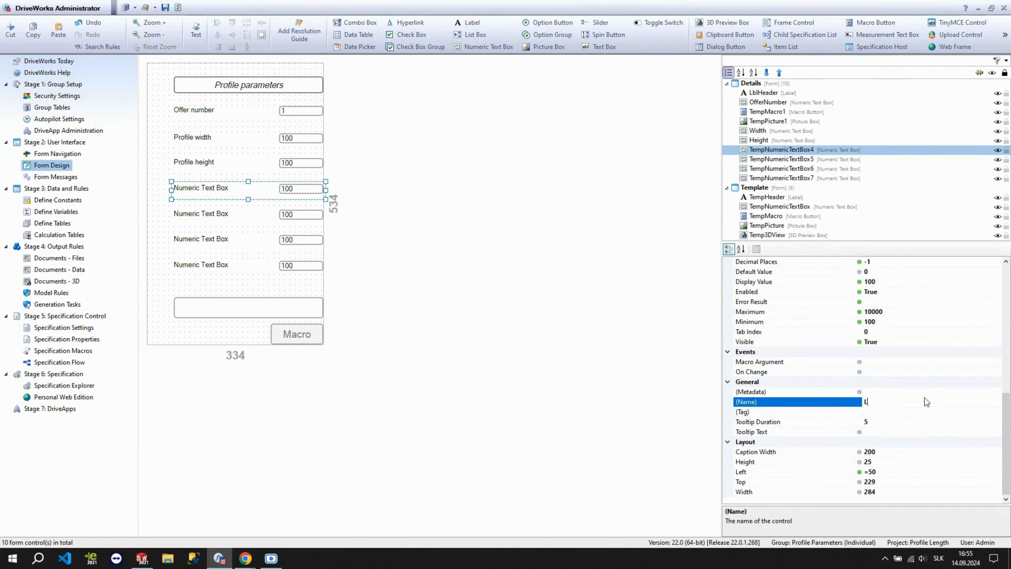
text(Length)
key(Return)
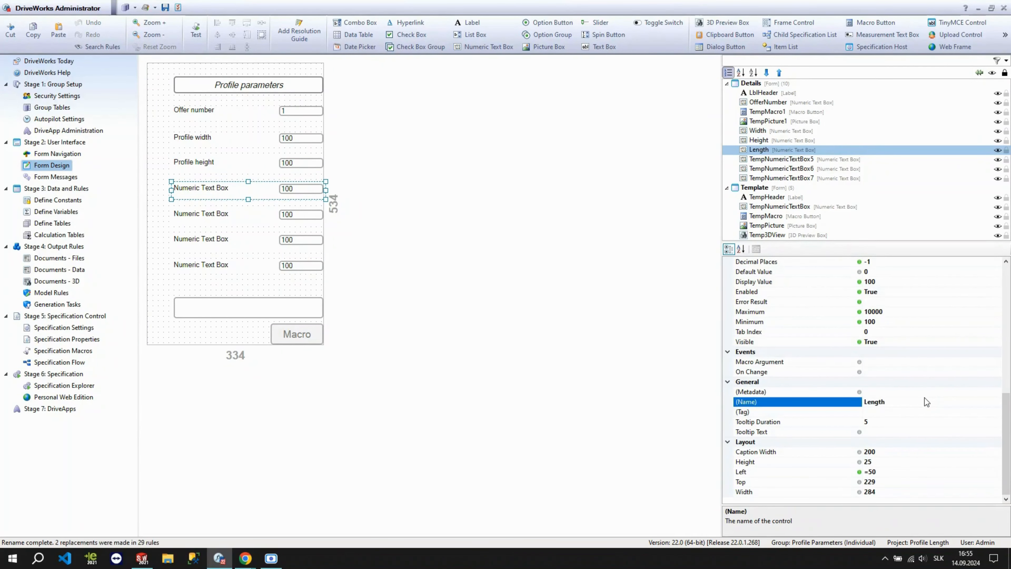
Step: Check the Length box's limits and default value, and set its caption to "Profile Length"
click(891, 322)
click(897, 316)
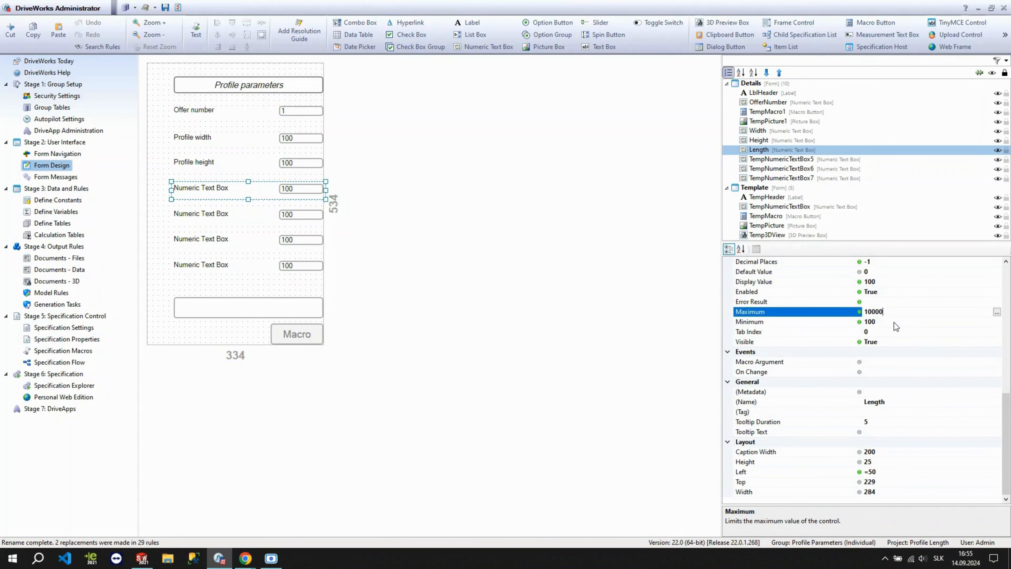
scroll(894, 322, up, 2)
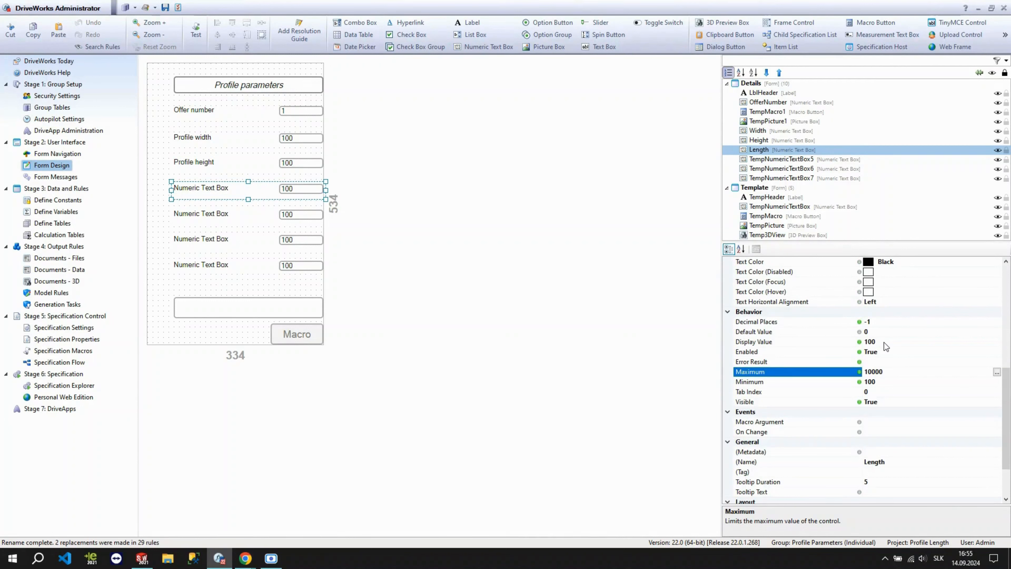
click(885, 342)
click(891, 332)
scroll(868, 322, up, 4)
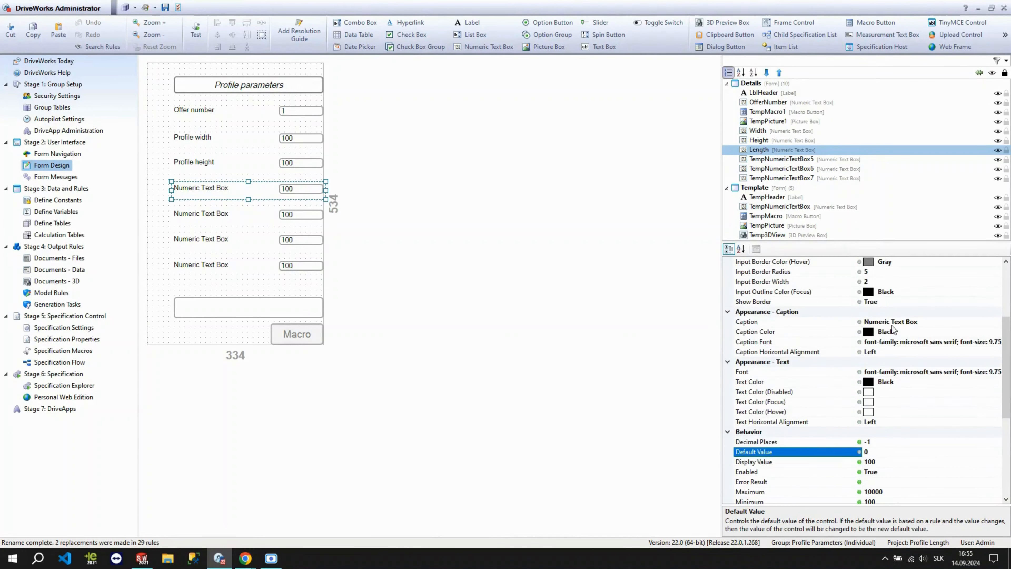
click(892, 323)
text(Profile Length)
key(Return)
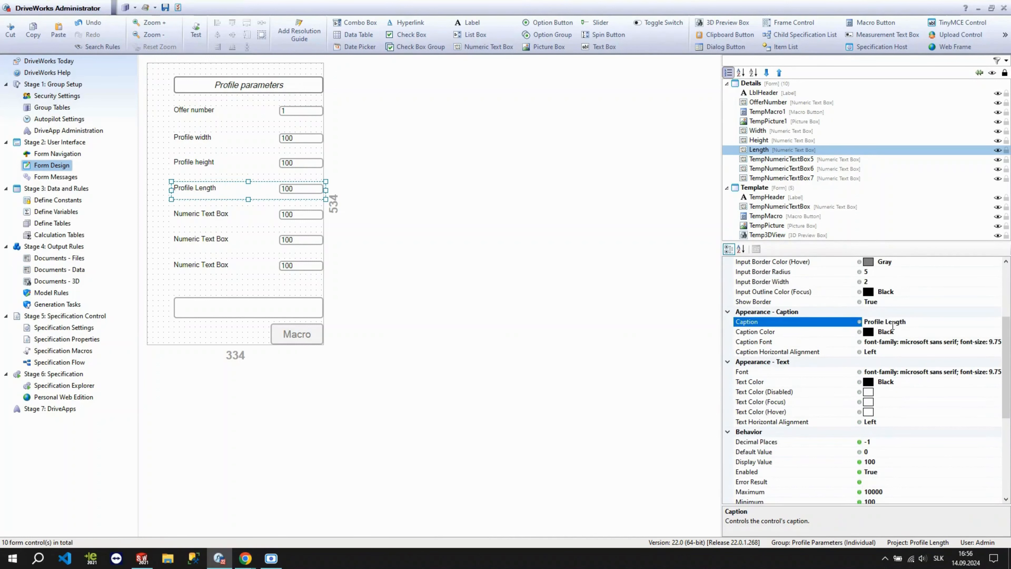
Step: Rename the numeric text box directly below Profile Length to Thickness
click(241, 210)
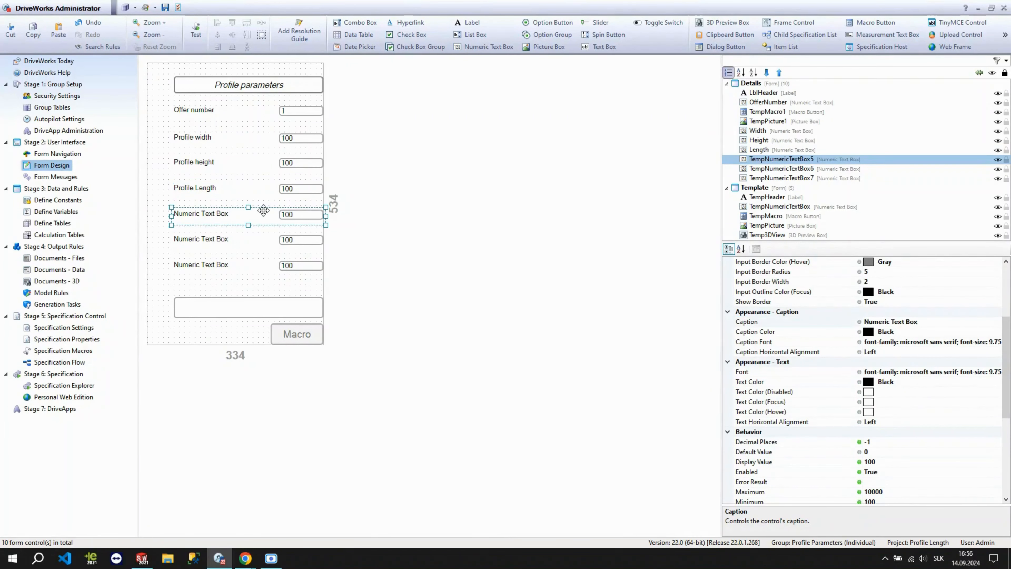
scroll(882, 438, down, 6)
click(903, 401)
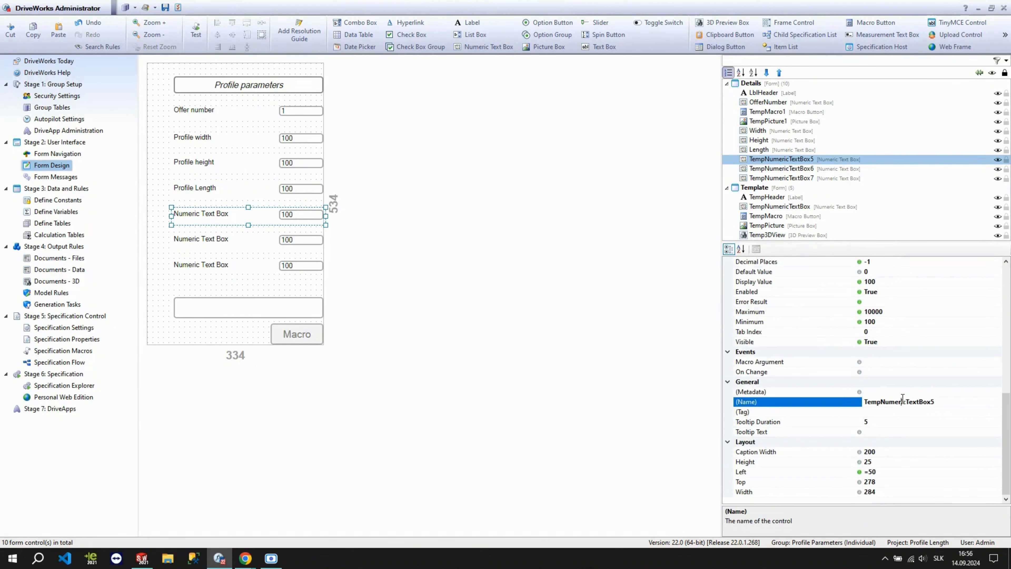
double_click(902, 401)
text(Thickness)
key(Return)
Step: Set the Thickness box's minimum to 1 and its maximum to 30
click(889, 322)
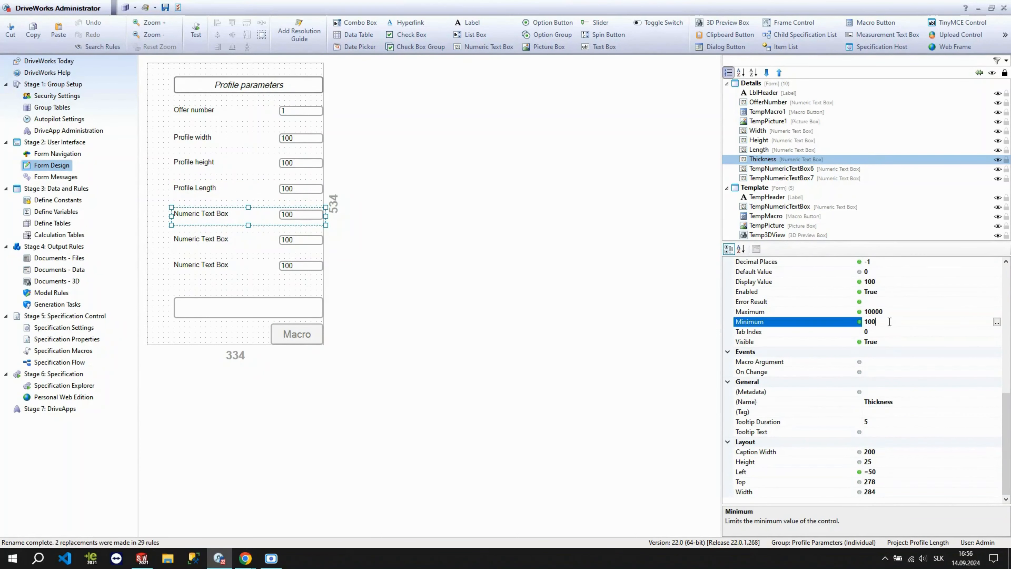
text(1)
click(899, 314)
text(30)
click(911, 333)
Step: Set the caption of the Thickness box to "Profile thickness"
scroll(894, 323, up, 5)
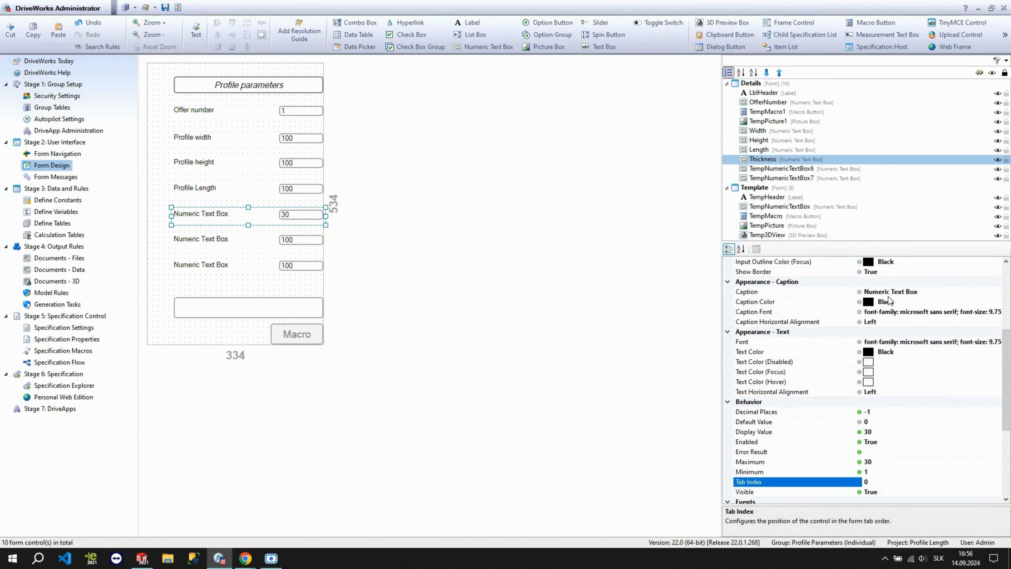
click(889, 292)
text(Profi)
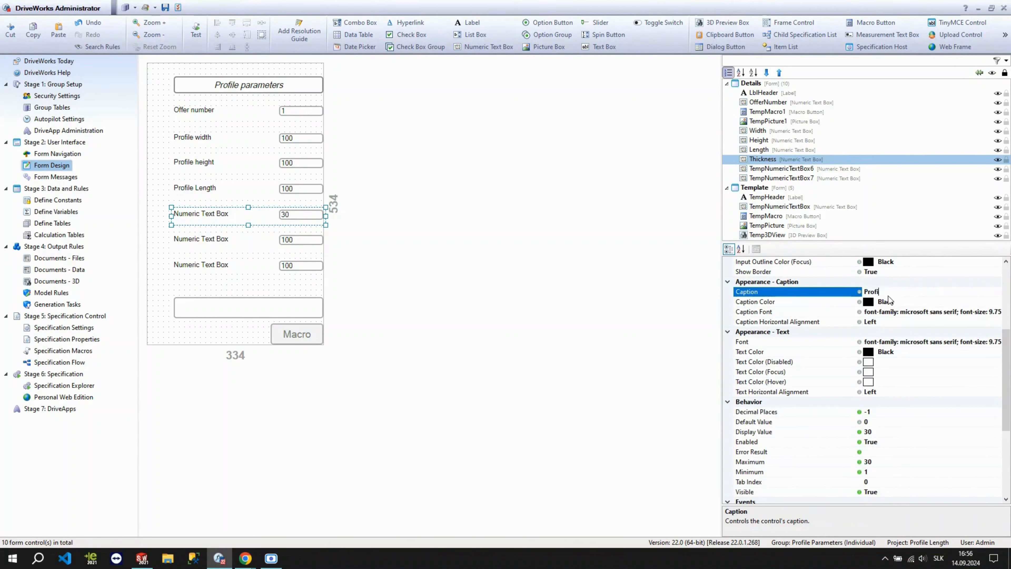
text(le thickness)
key(Return)
Step: Correct the Length box's caption to "Profile length" with a lowercase l
click(241, 190)
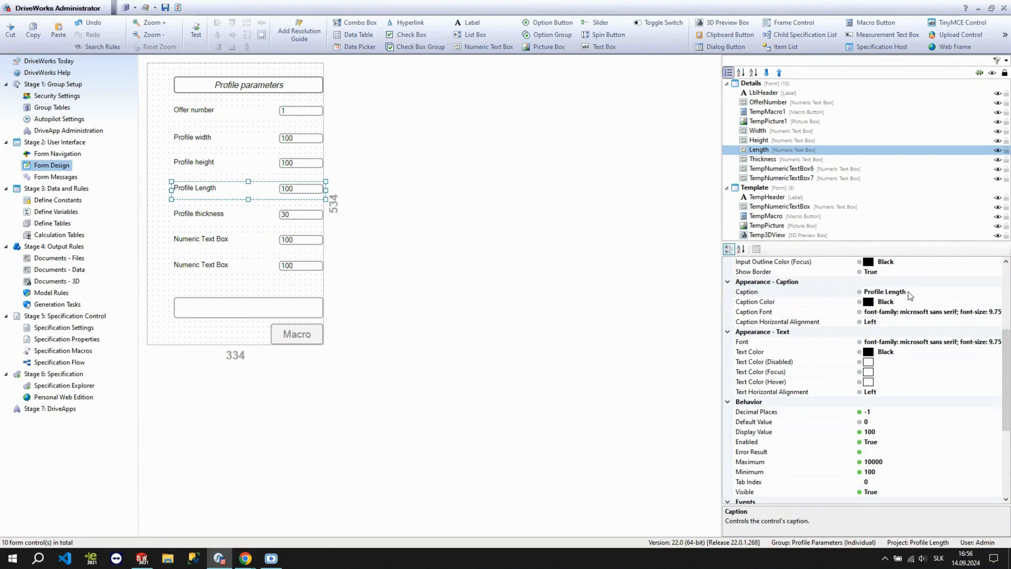
click(890, 293)
text(l)
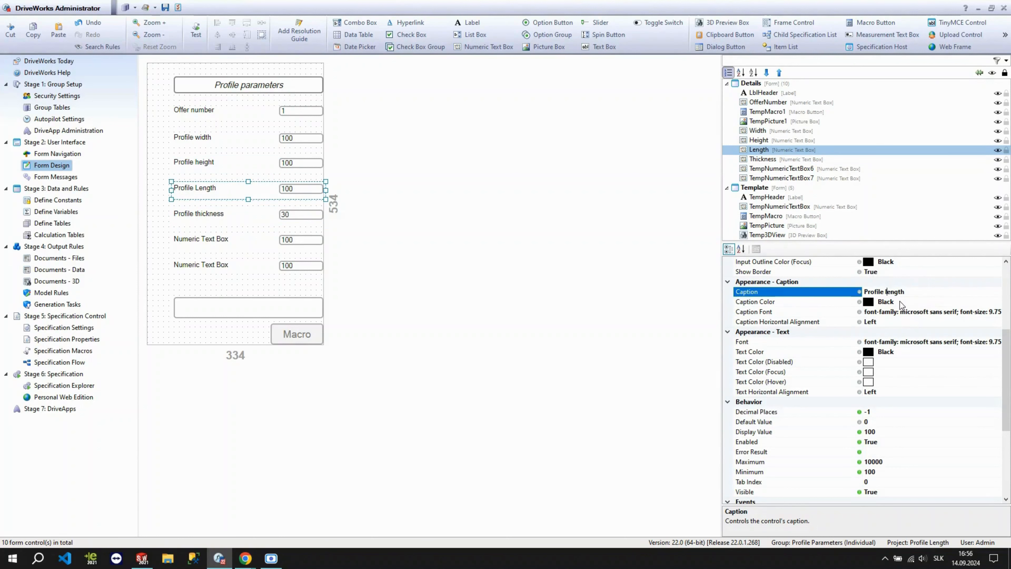
click(504, 277)
Step: Rename the numeric text box directly below Profile thickness to OutRadius
click(247, 237)
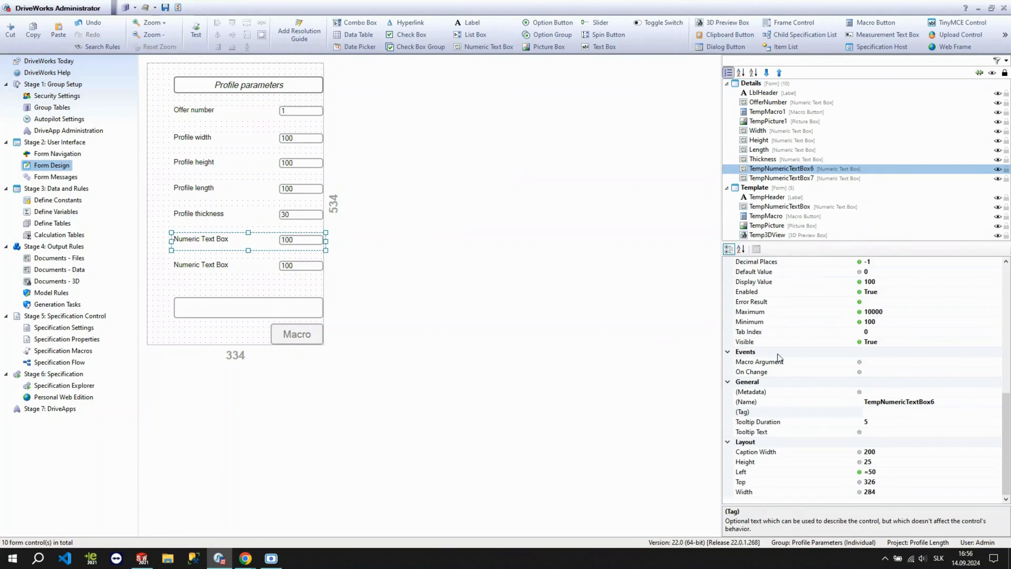
click(902, 402)
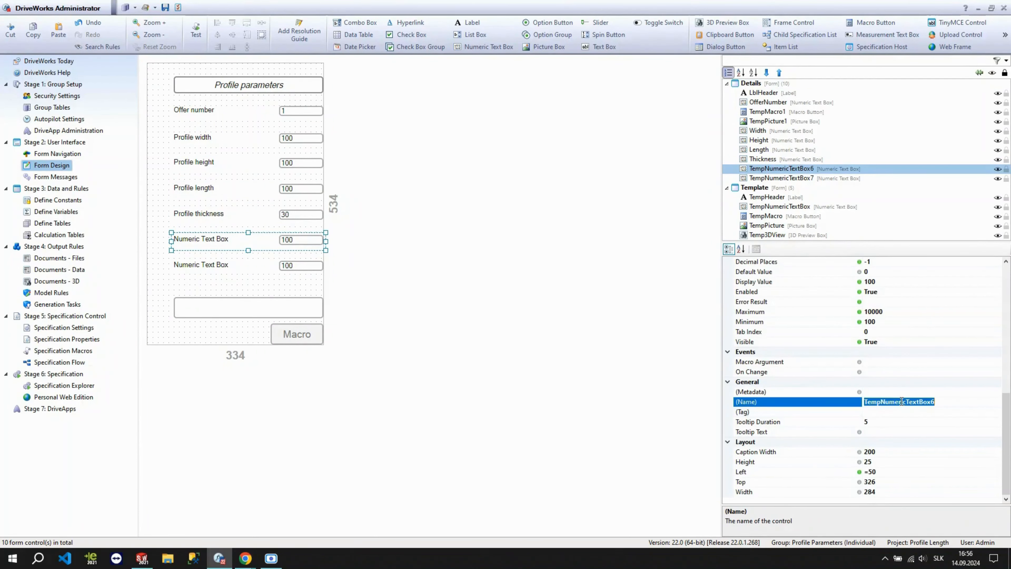
text(OutRadius)
key(Return)
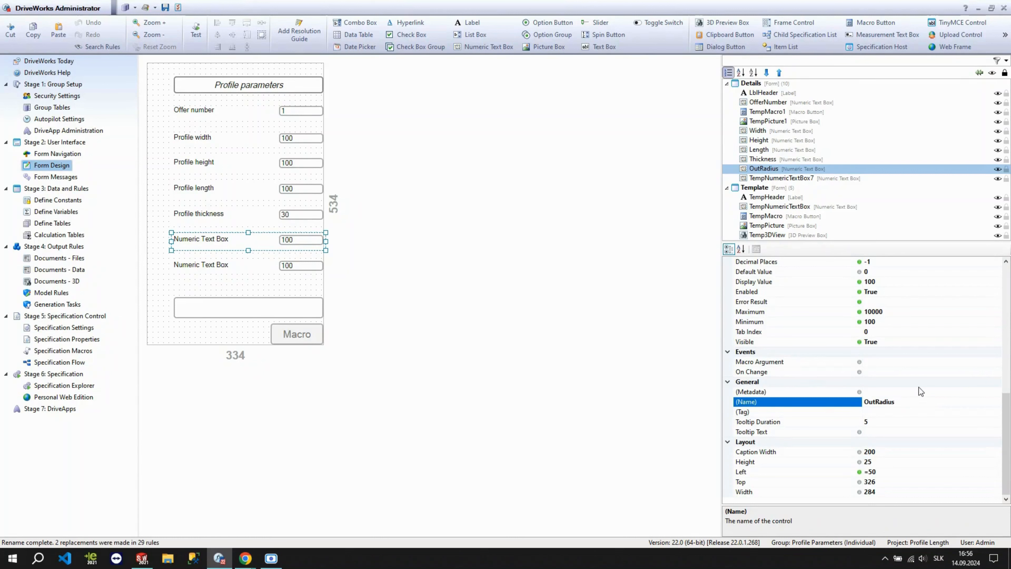
Step: Set the OutRadius box's minimum to 1 and its maximum to 30
click(884, 323)
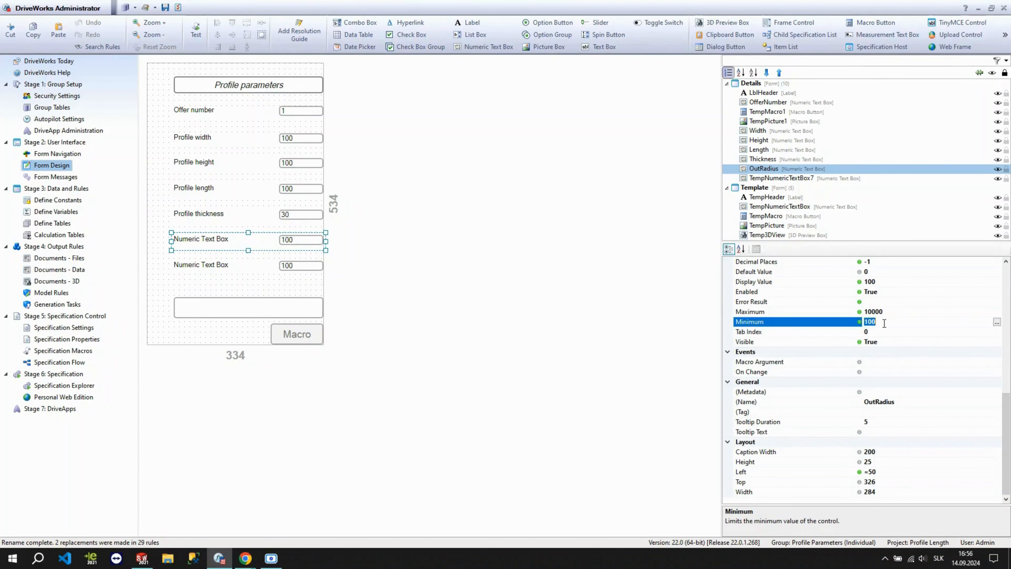
text(1)
click(892, 312)
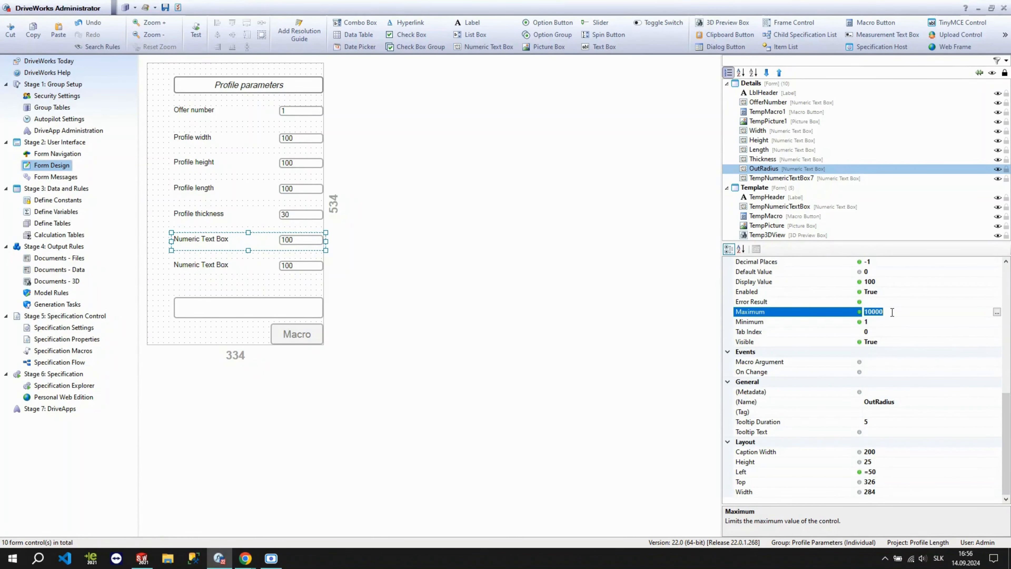
text(30)
key(Return)
Step: Set the caption of the OutRadius box to "Outer radius"
scroll(892, 312, up, 5)
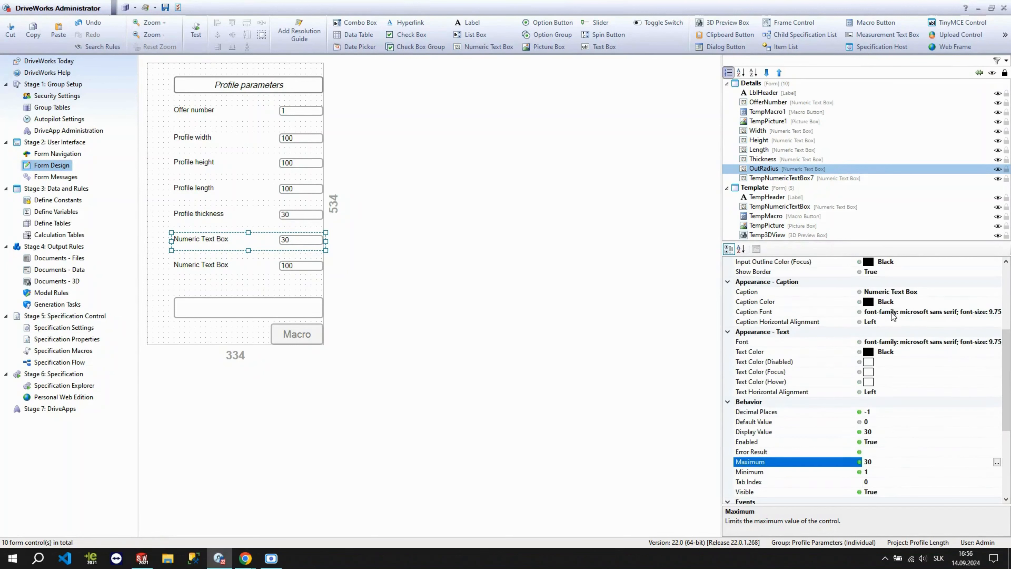
click(903, 293)
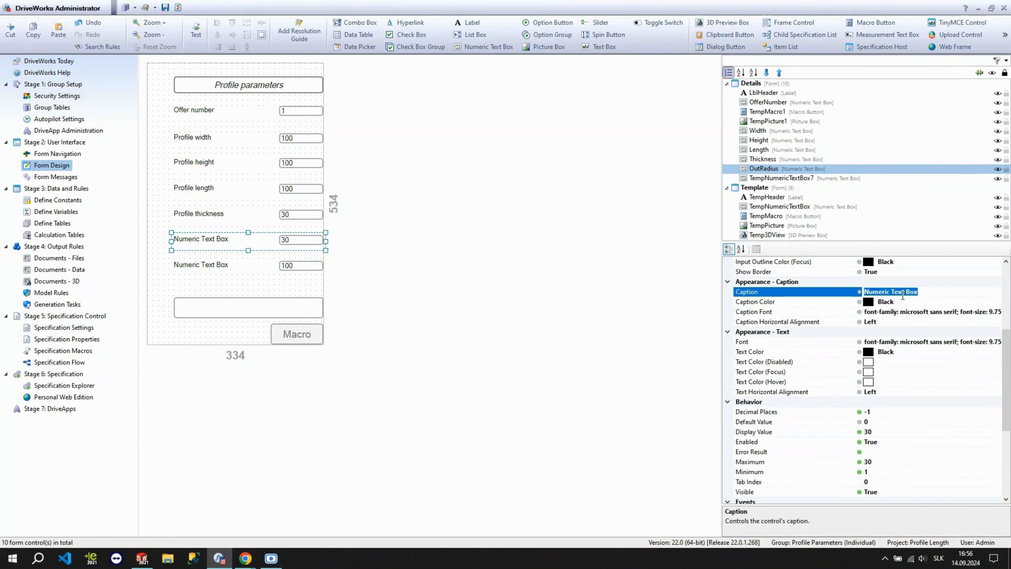
text(Outer radius)
key(Return)
Step: Rename the numeric text box directly below Outer radius to InRadius
click(263, 261)
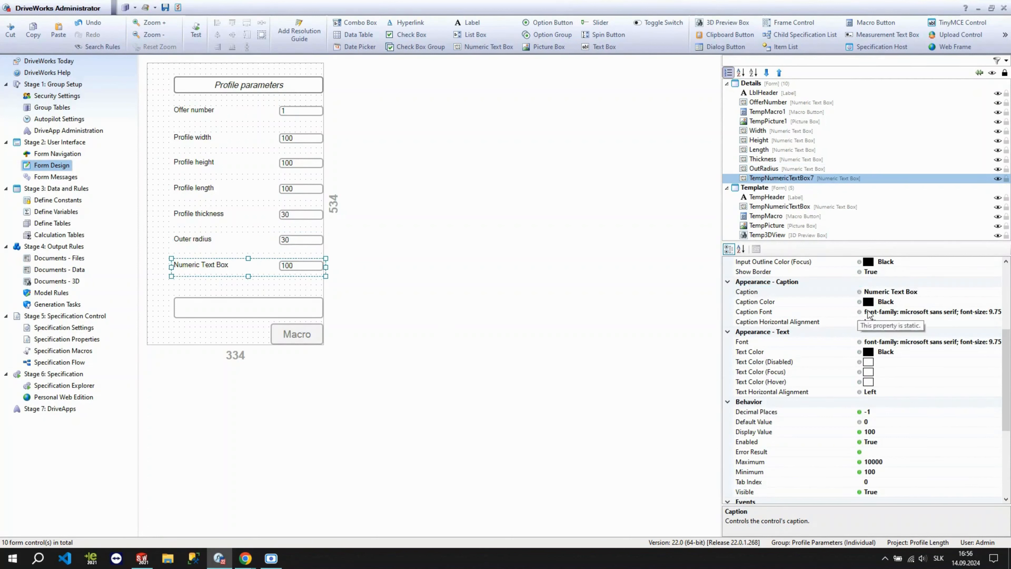
scroll(916, 421, down, 5)
click(903, 405)
text(In)
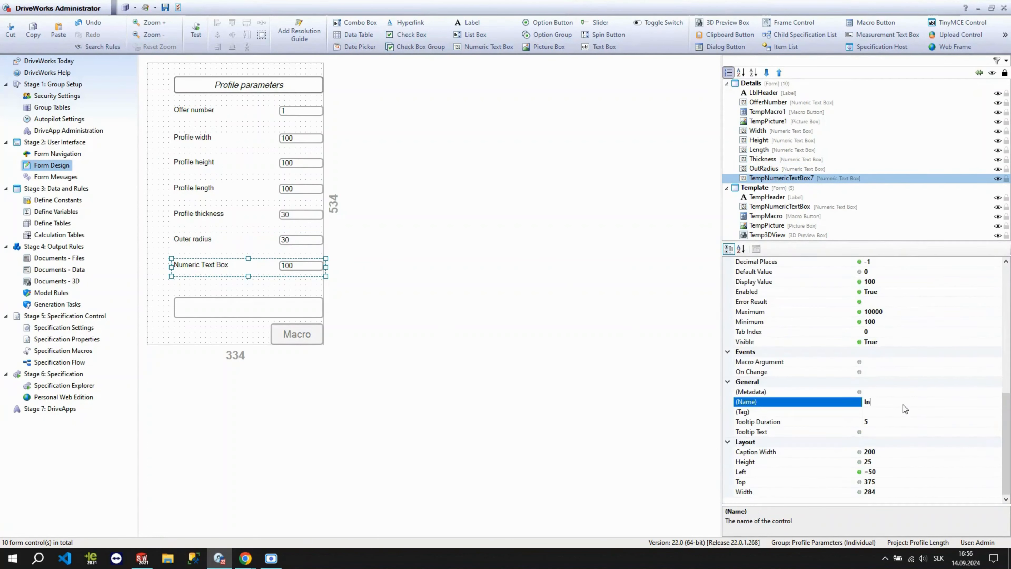
text(radius)
key(Return)
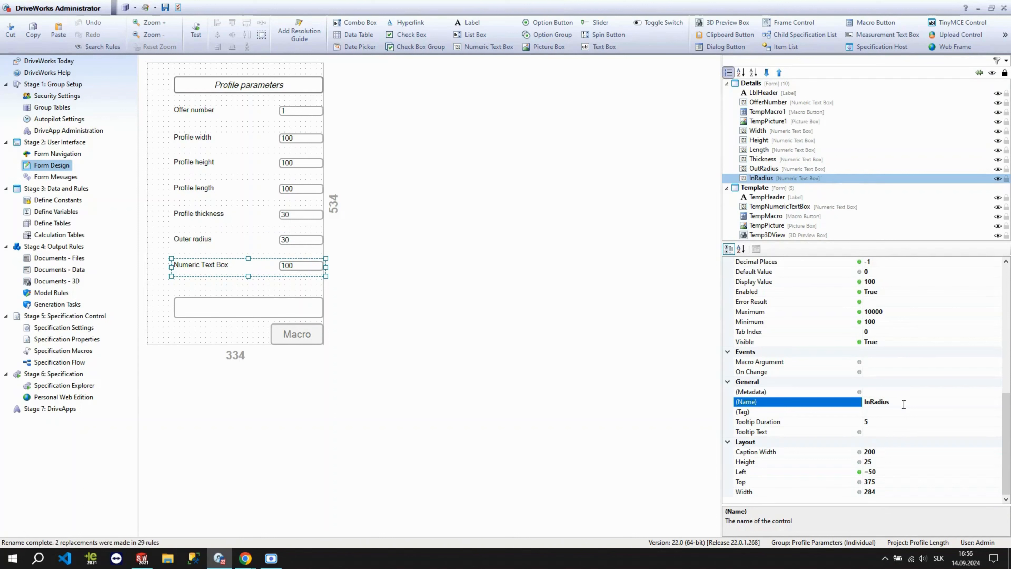
Step: Set the InRadius box's minimum to 1 and its maximum to 30
click(877, 321)
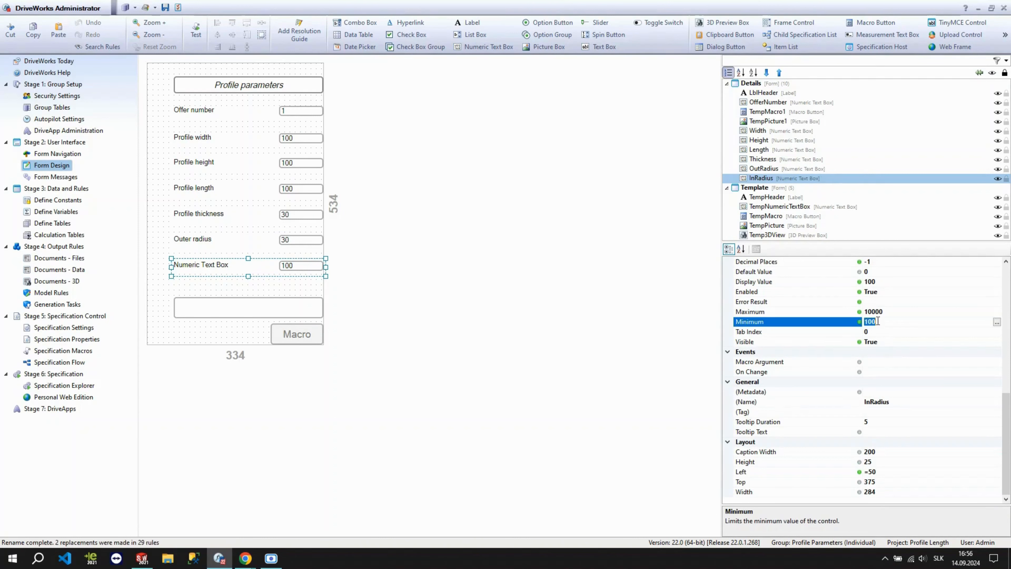
click(900, 312)
text(30)
key(Return)
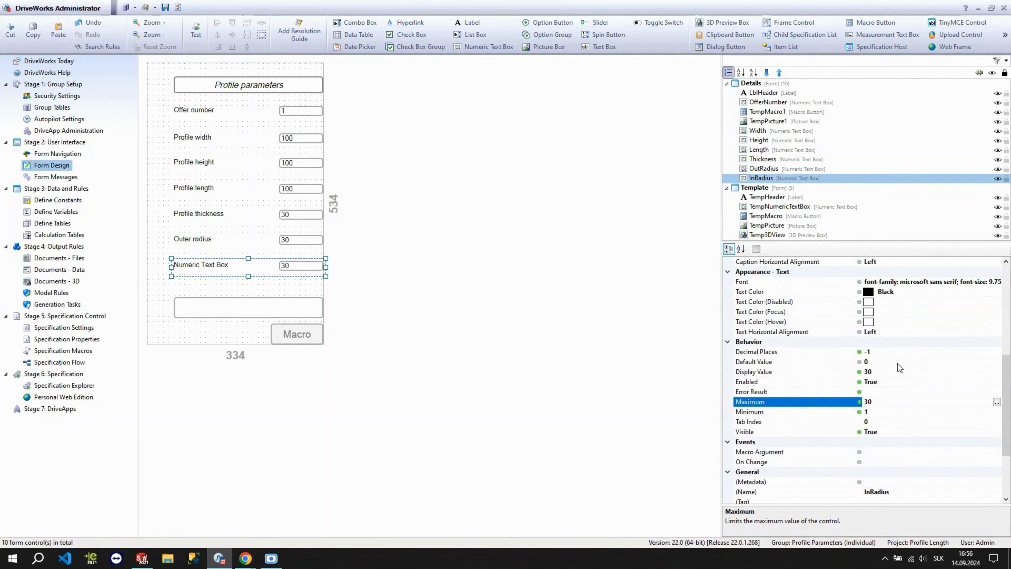
click(896, 371)
Step: Set the caption of the InRadius box to "Inner radius"
scroll(896, 368, up, 3)
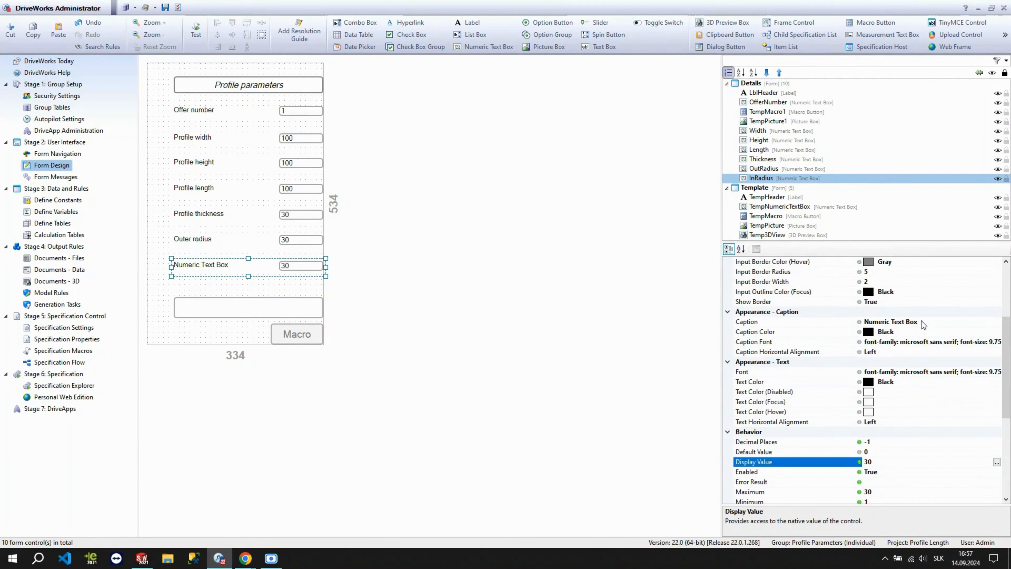
click(922, 321)
text(Inner)
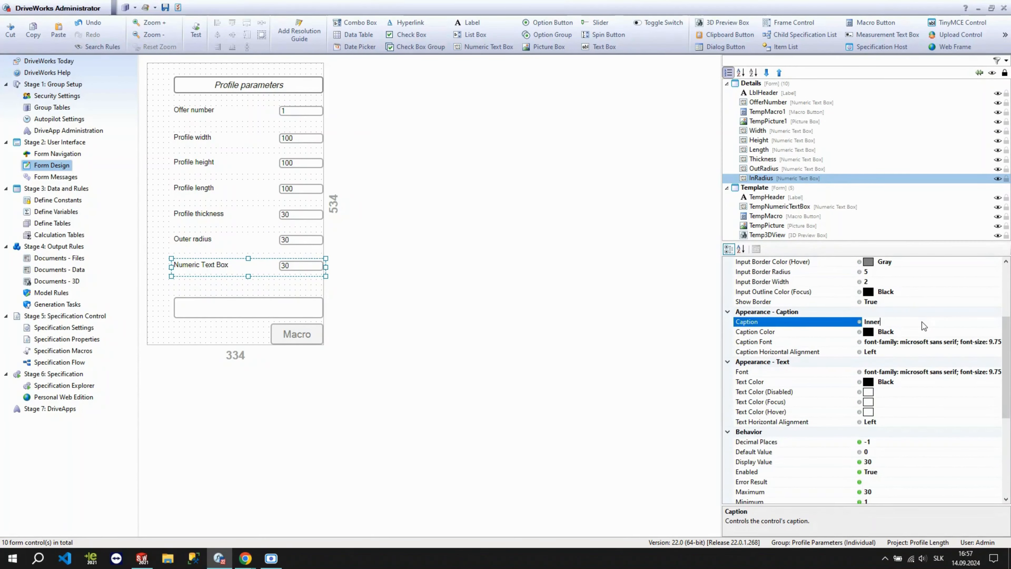
text( radius)
key(Return)
Step: Test the form by entering a profile width of 10, a height of 10 and a length of 1000
click(195, 34)
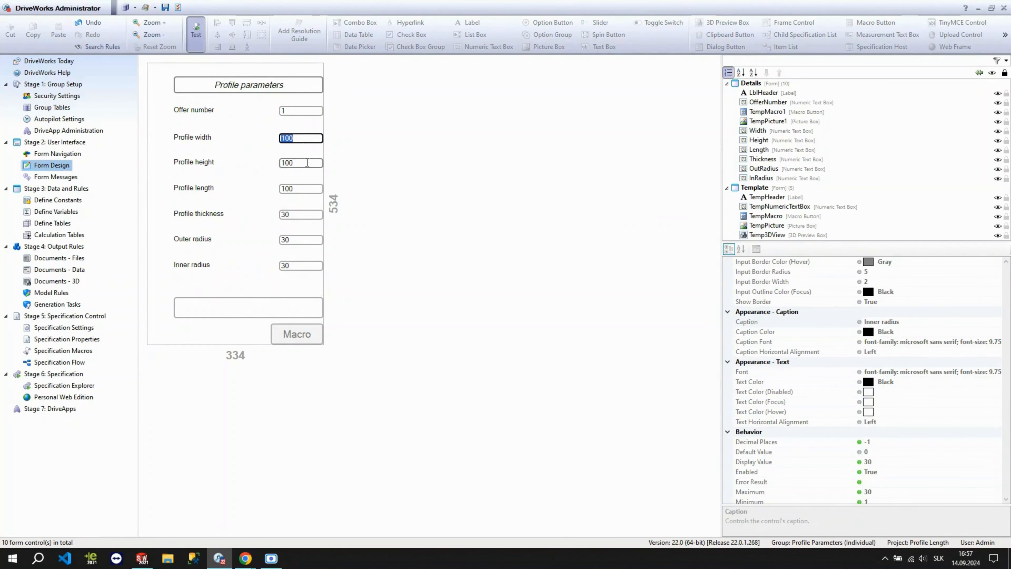
text(10)
click(307, 163)
text(10)
click(306, 185)
text(1000)
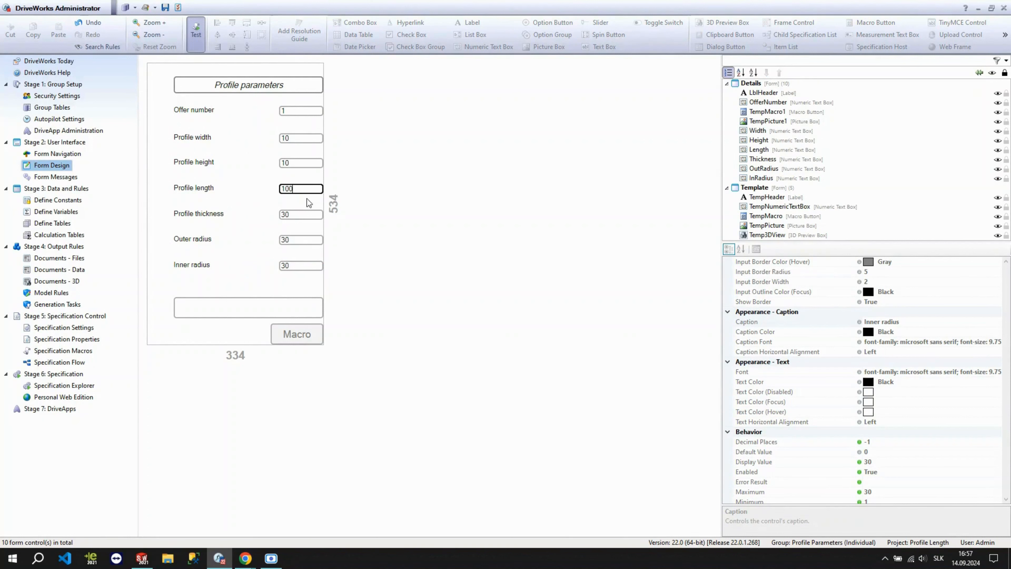
Step: Enter thickness 10, outer radius 5 and inner radius 2,5 in the form under test, and end the test
click(307, 215)
text(10)
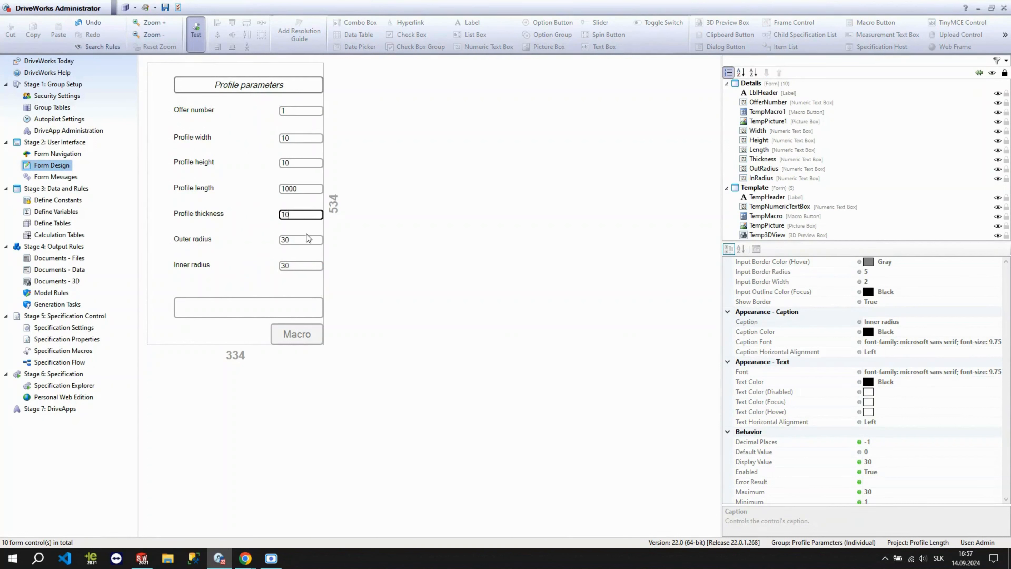
click(307, 240)
text(5)
click(307, 265)
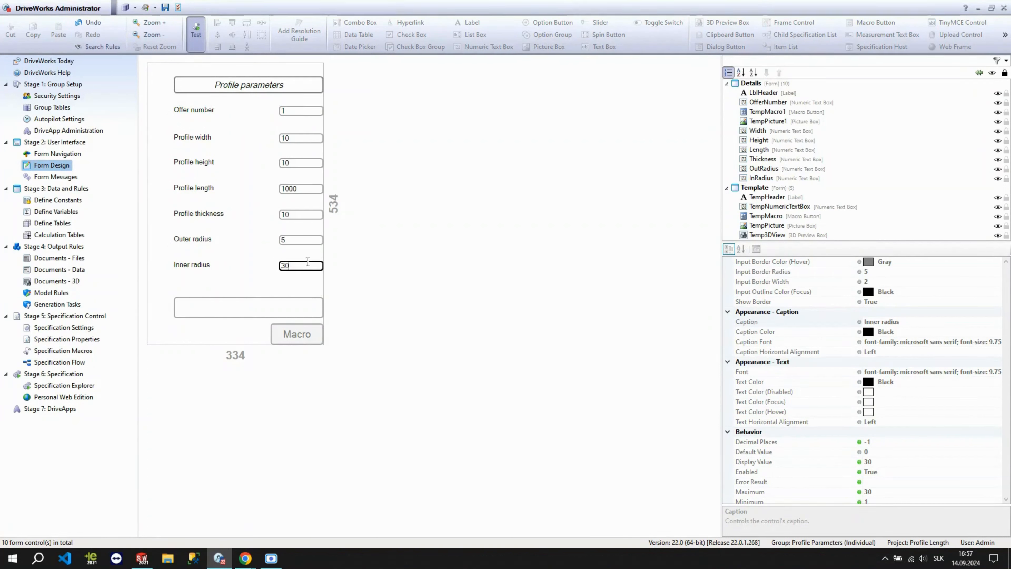
text(2,5)
click(363, 271)
click(200, 29)
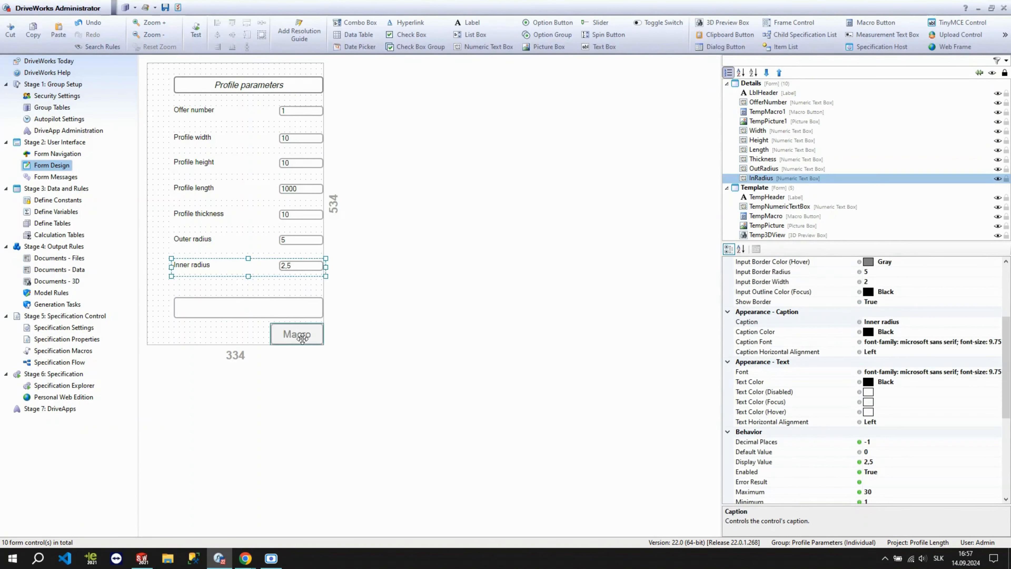
Step: Enlarge the picture box below Inner radius to a height of about 181 and rename it PicProfile
click(248, 309)
drag(249, 310, 256, 384)
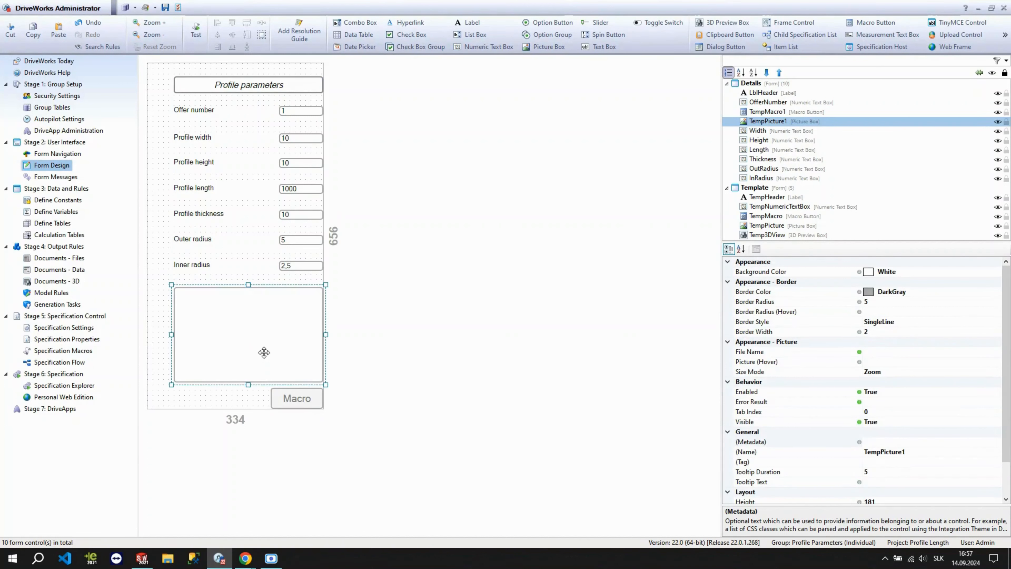
click(928, 452)
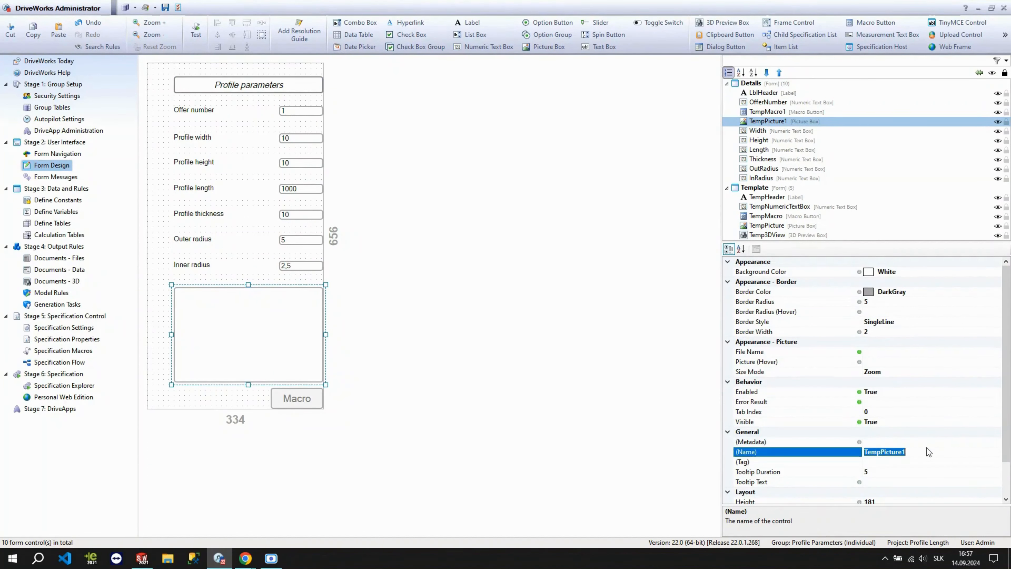
text(PicProfile)
key(Return)
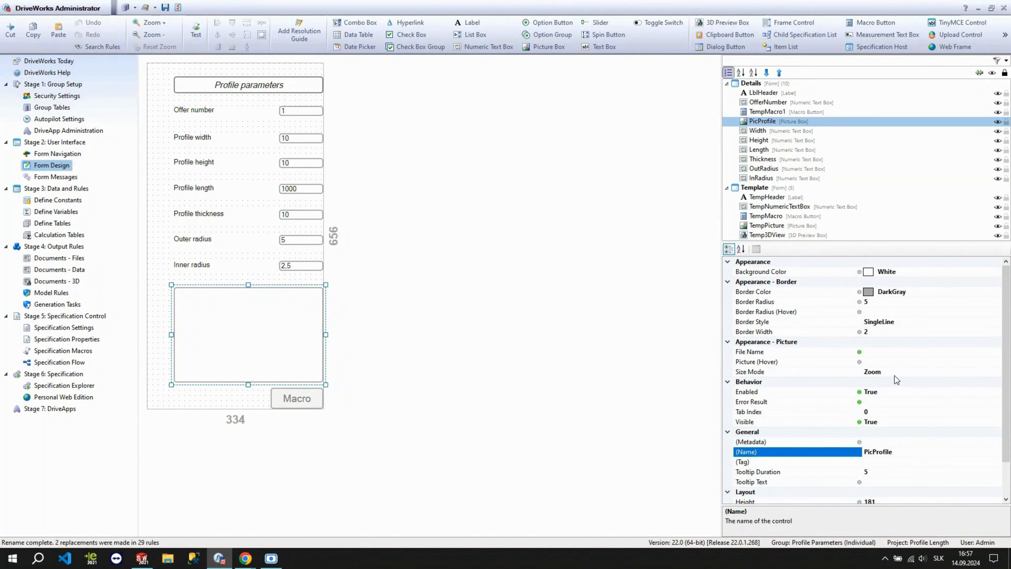
Step: Assign the picture Parameters.jpg from the Img folder as the file name of PicProfile
click(895, 352)
click(997, 353)
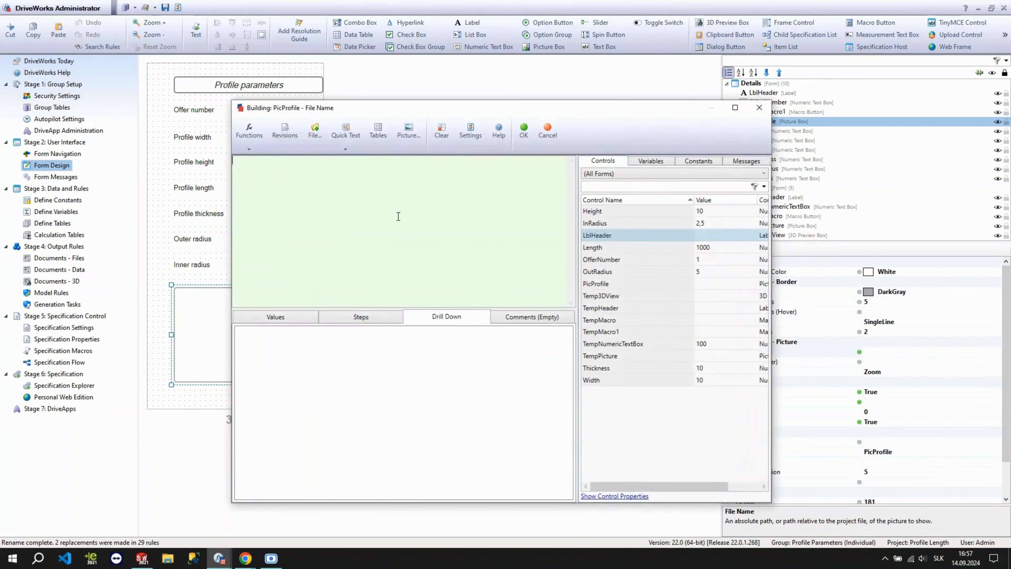
click(402, 136)
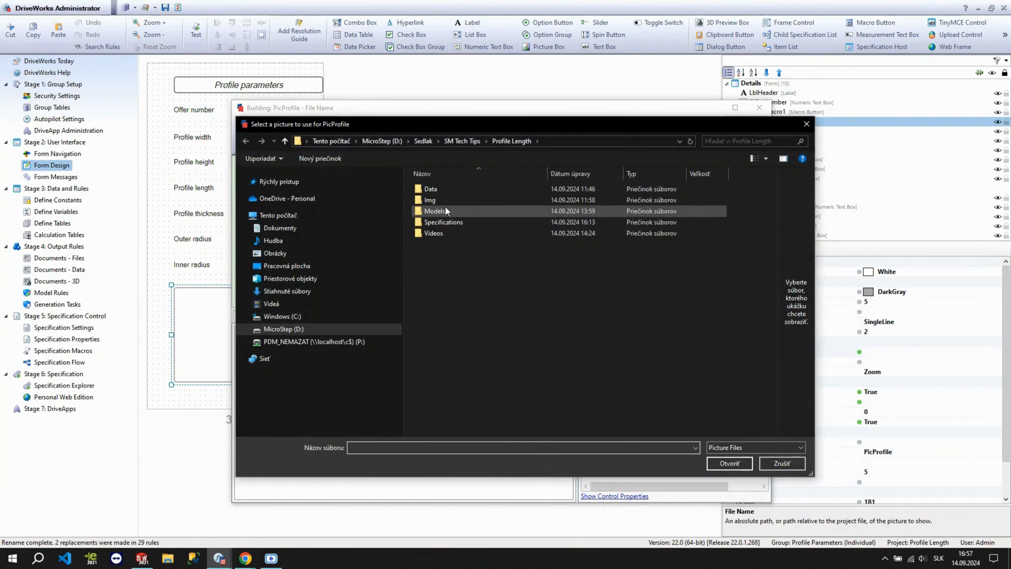
double_click(438, 199)
click(505, 227)
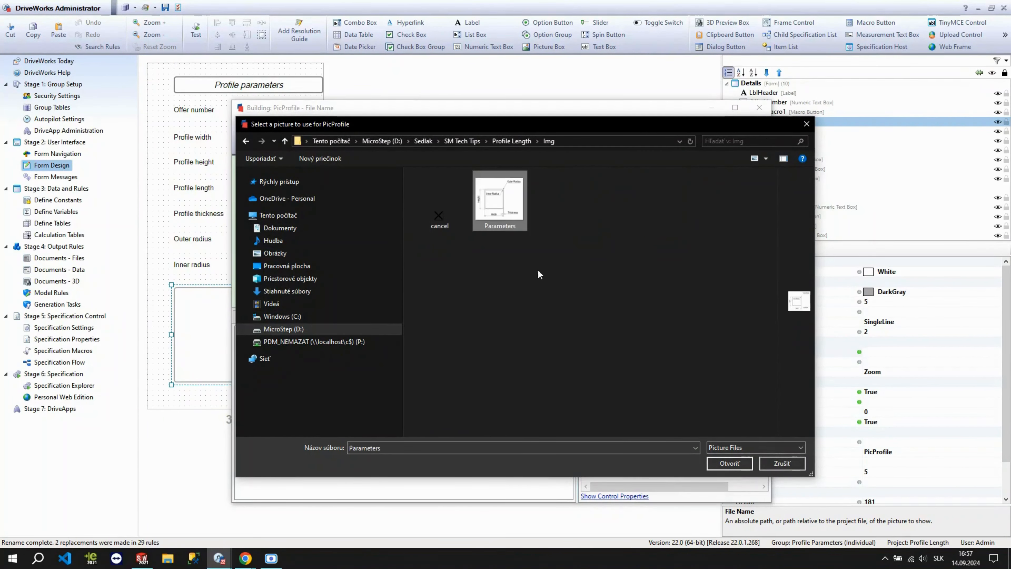
click(721, 462)
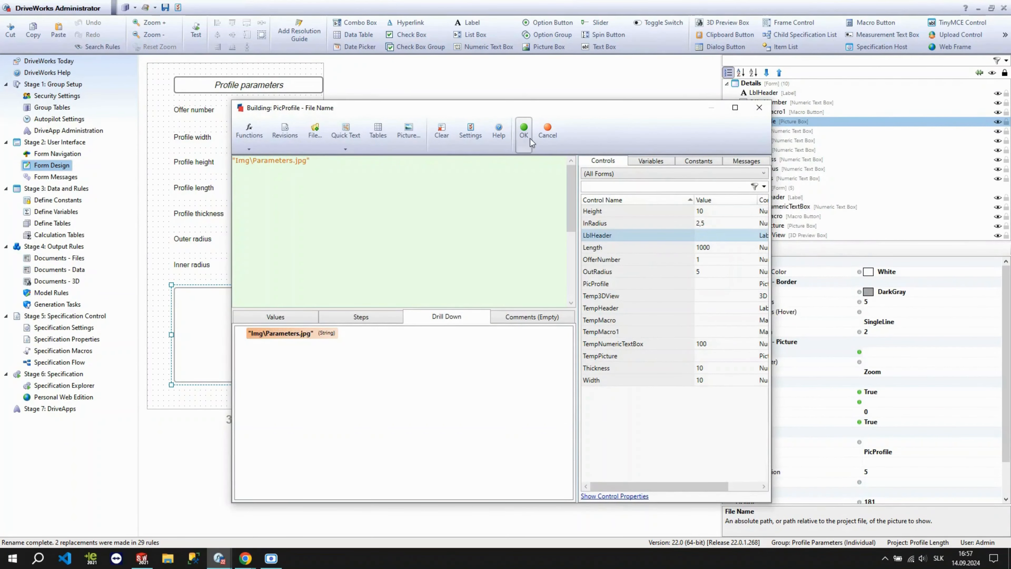
click(524, 134)
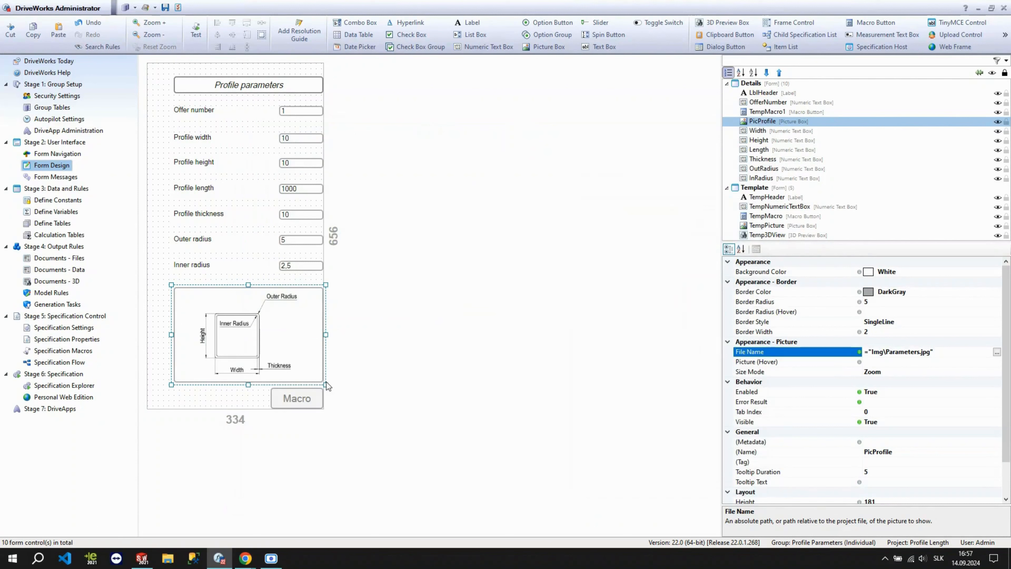
Step: Enlarge PicProfile to a height of about 263 and move the macro button directly below it
drag(248, 385, 245, 426)
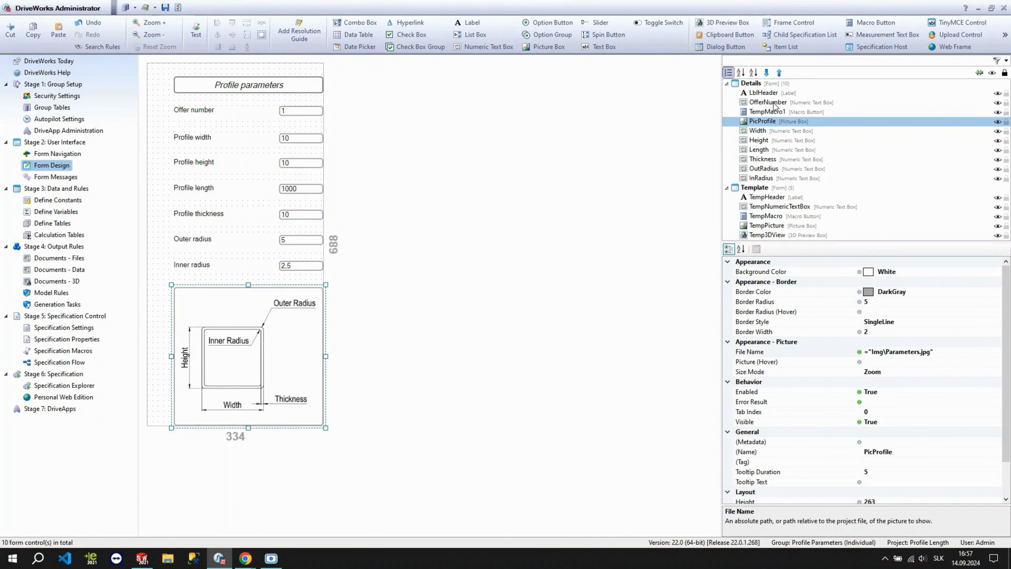
click(767, 113)
drag(297, 399, 297, 442)
scroll(899, 454, down, 3)
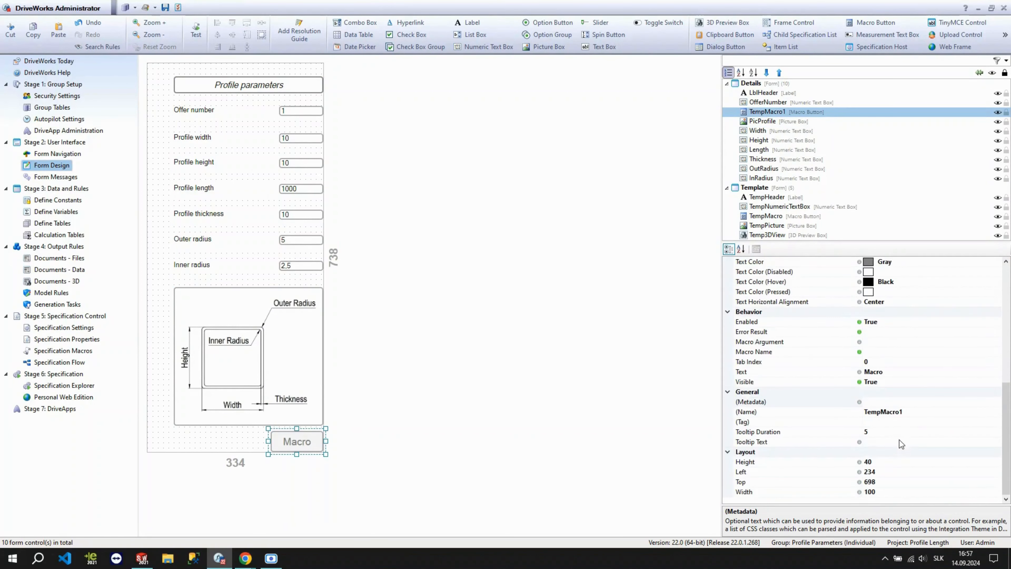
click(272, 282)
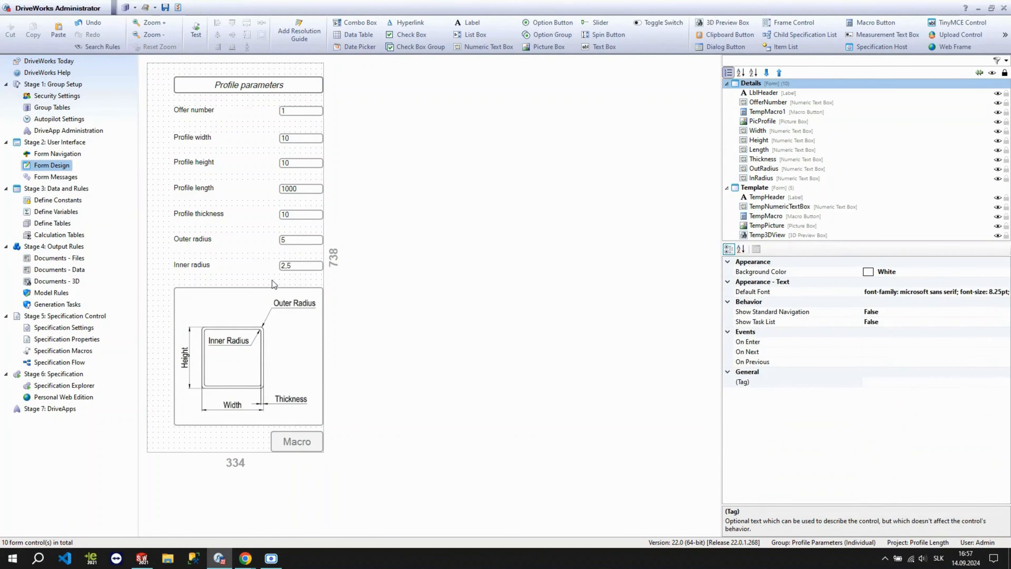
click(931, 321)
click(886, 311)
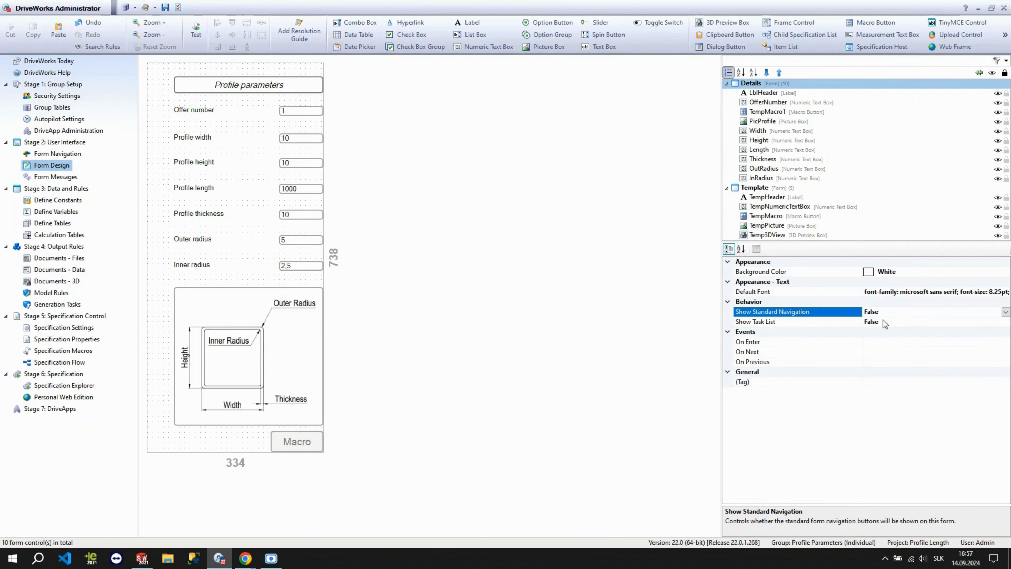
click(300, 438)
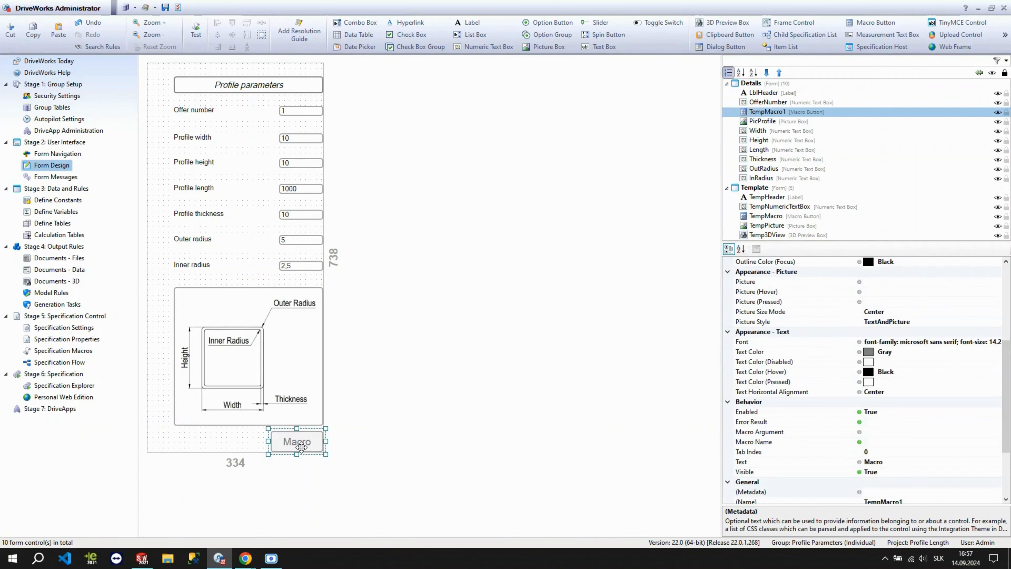
click(461, 403)
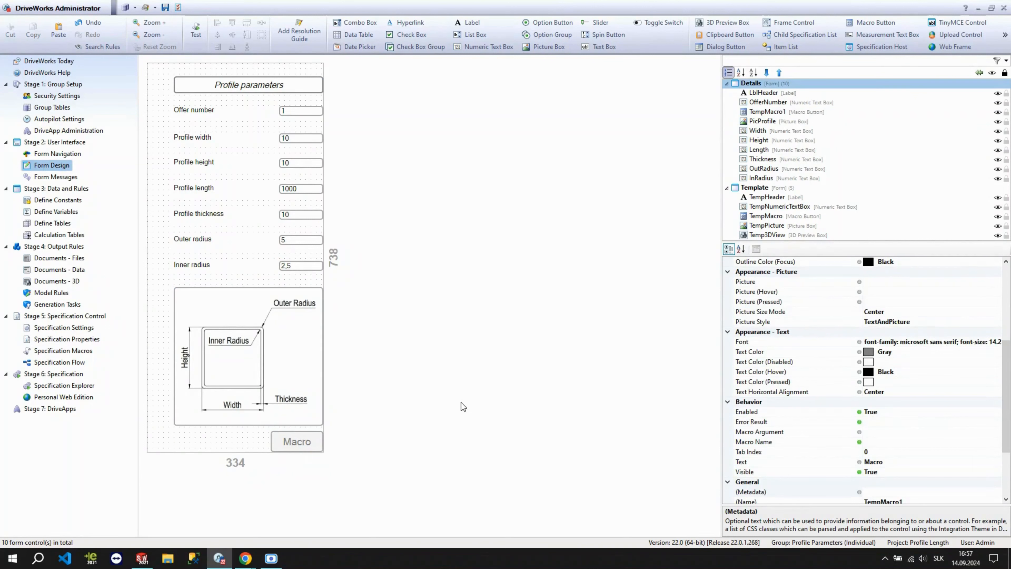
Step: Rename the macro button below the picture to Generate and set its text to "Generate"
click(288, 441)
click(916, 409)
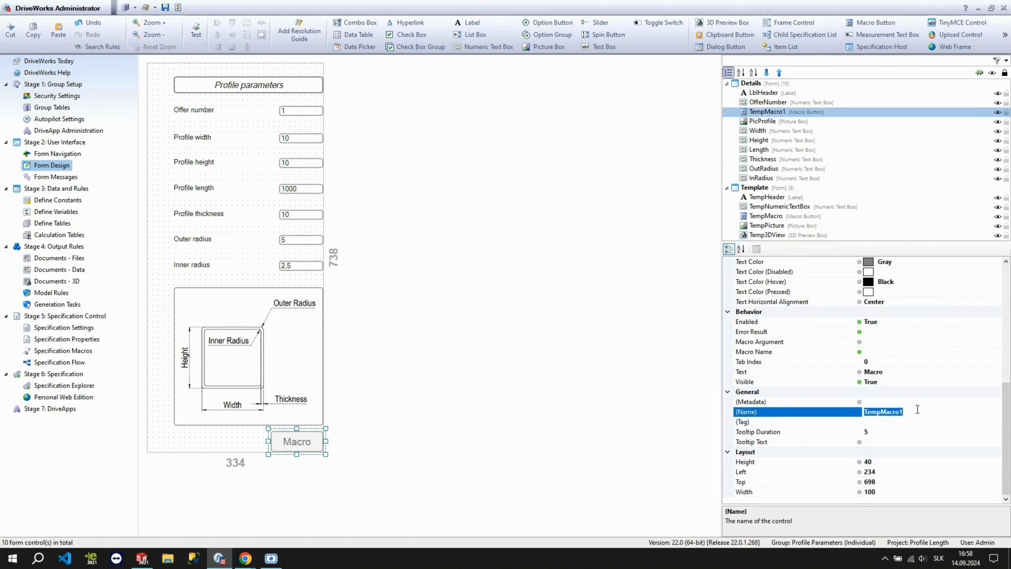
text(Generate)
key(Return)
click(884, 372)
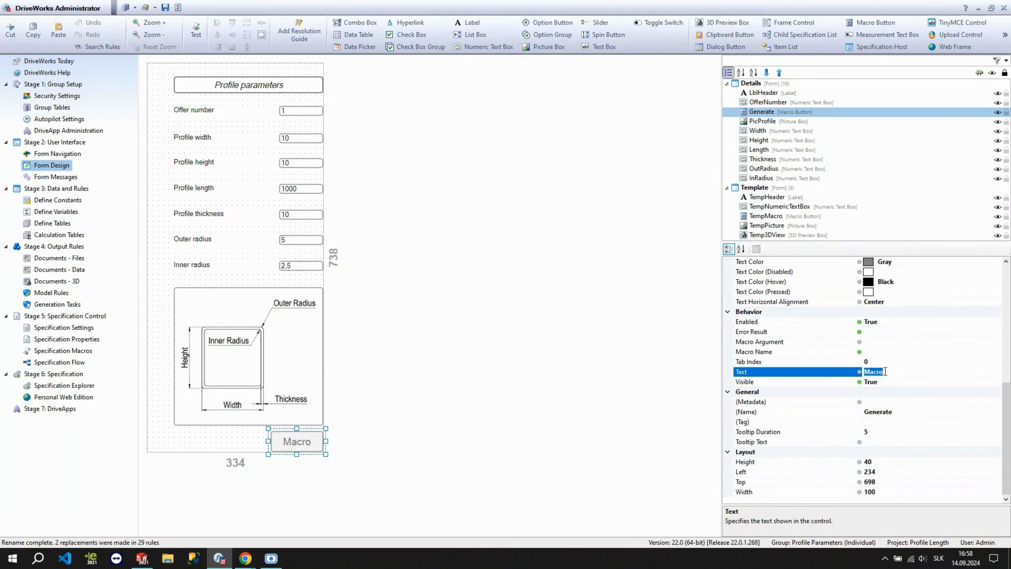
text(Generate)
key(Return)
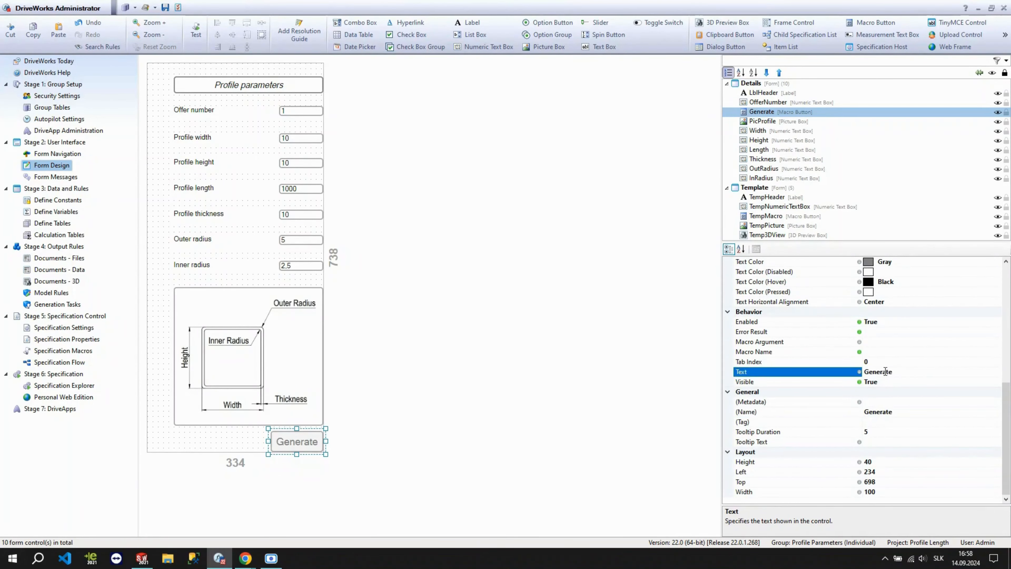
Step: Copy the Generate button to the form's left edge below the picture and rename the copy Save
click(312, 441)
ctrl+drag(312, 441, 215, 441)
click(895, 413)
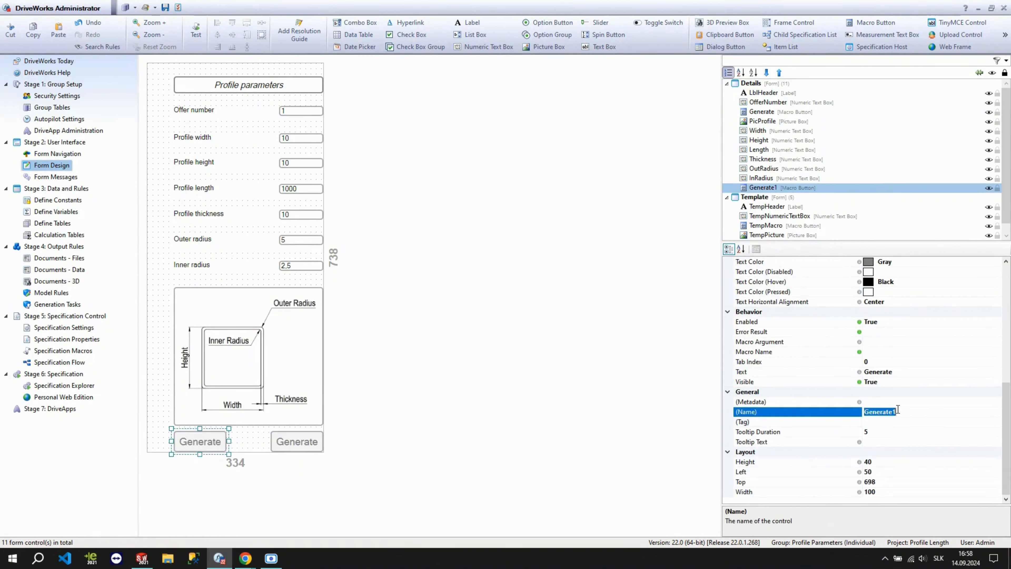
text(Save)
key(Return)
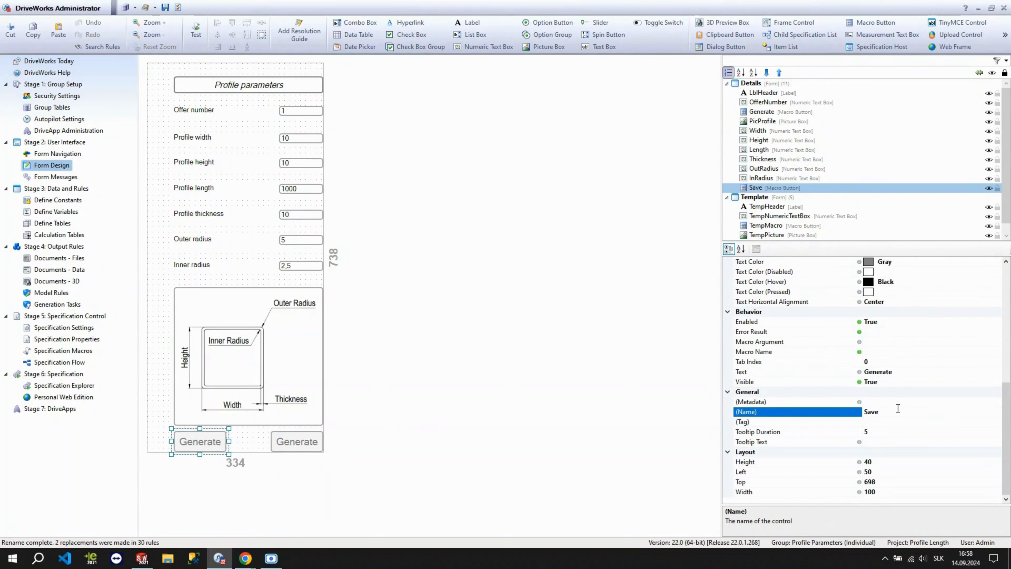
Step: Set the text shown on the Save button to "Save"
click(896, 377)
click(896, 373)
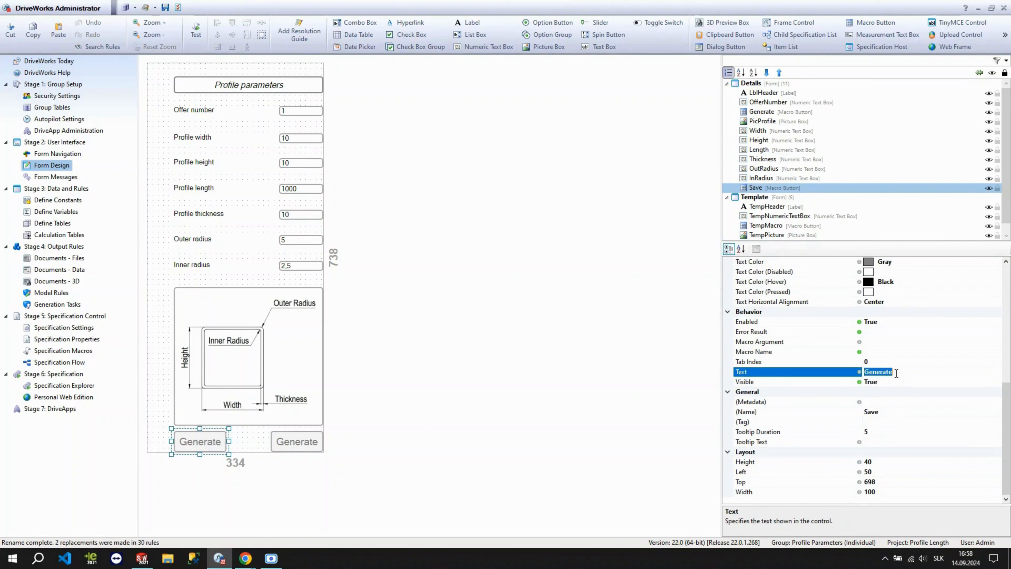
text(Save)
key(Return)
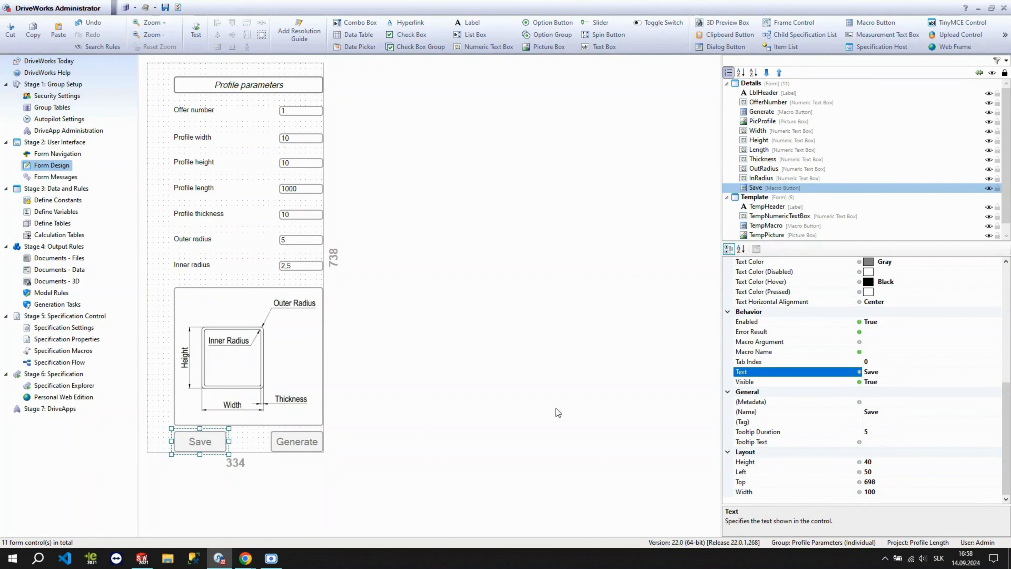
Step: Place another copy of the Generate button right of the Profile parameters header, with height and width 35
key(ctrl+v)
drag(305, 441, 365, 97)
click(880, 462)
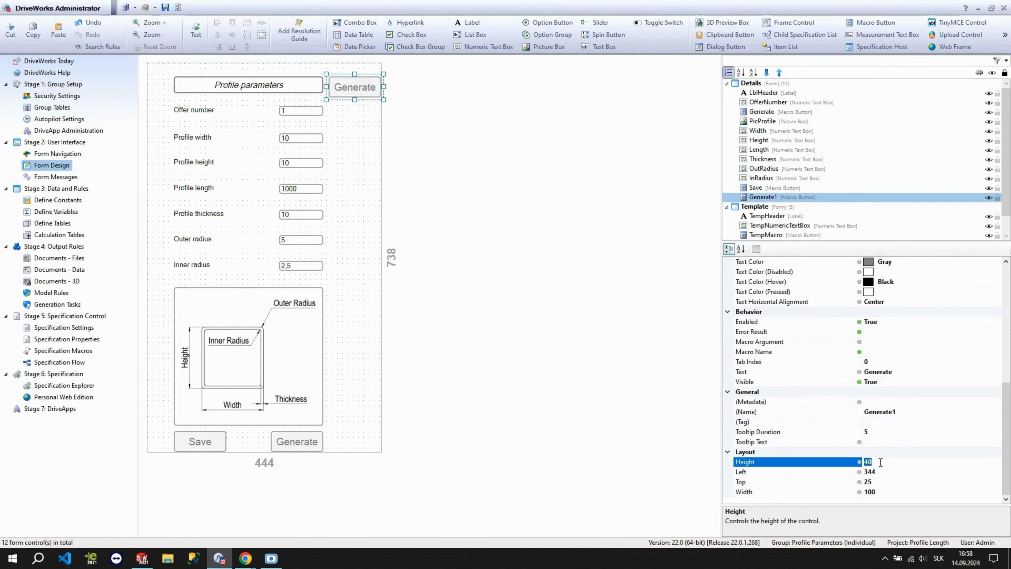
text(35)
click(892, 491)
text(35)
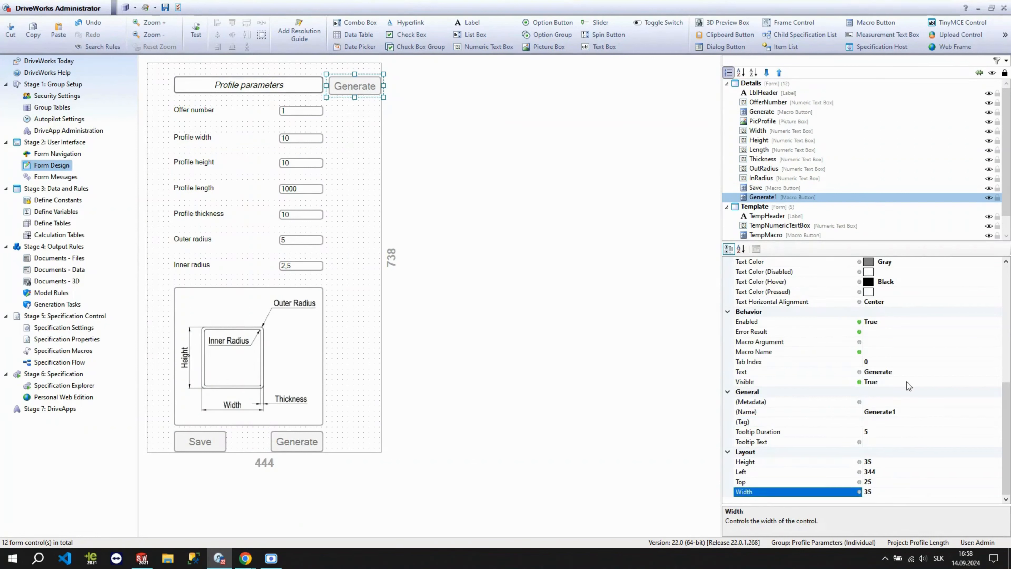
Step: Set the text of the small copied button beside the header to "Cancel" and rename it Cancel
click(905, 372)
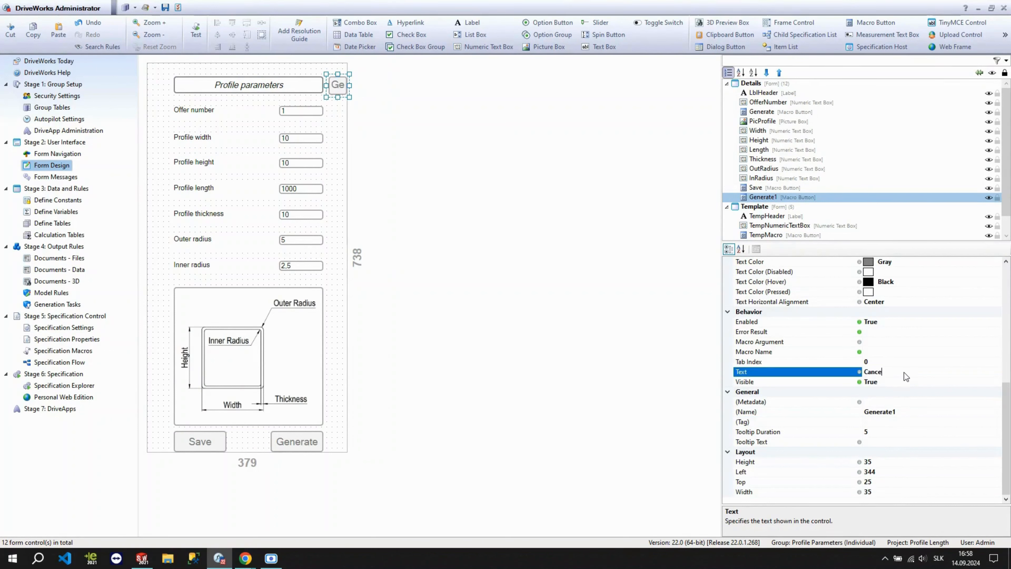
click(903, 412)
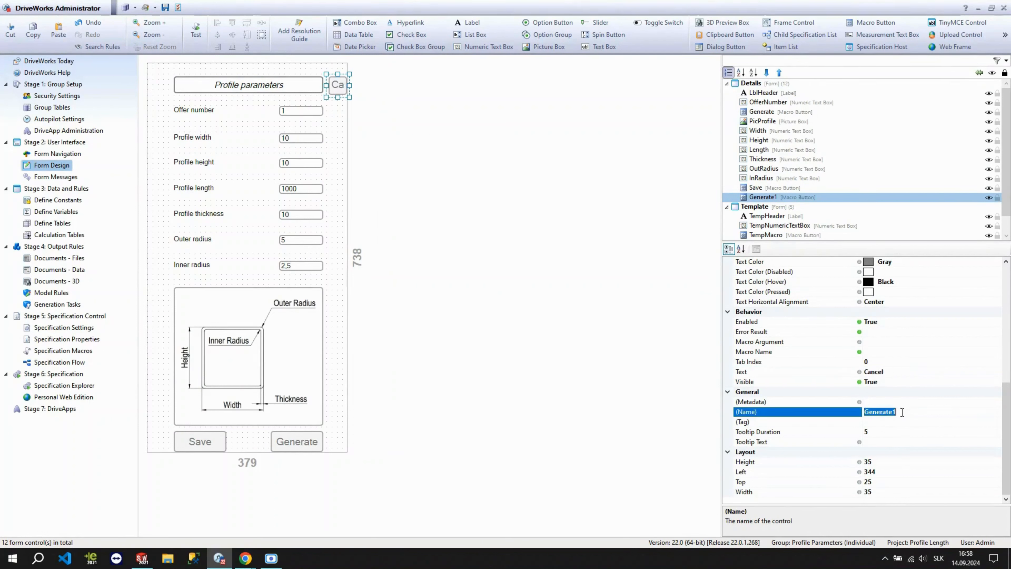
text(Cancel)
key(Return)
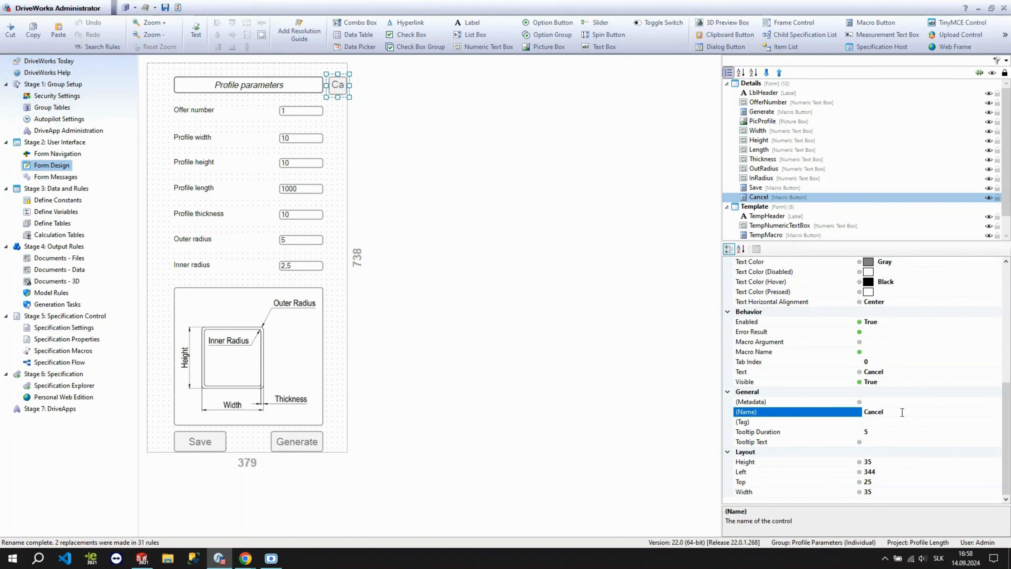
Step: Set the Cancel button's picture style to Picture so that it shows no text
scroll(883, 360, up, 4)
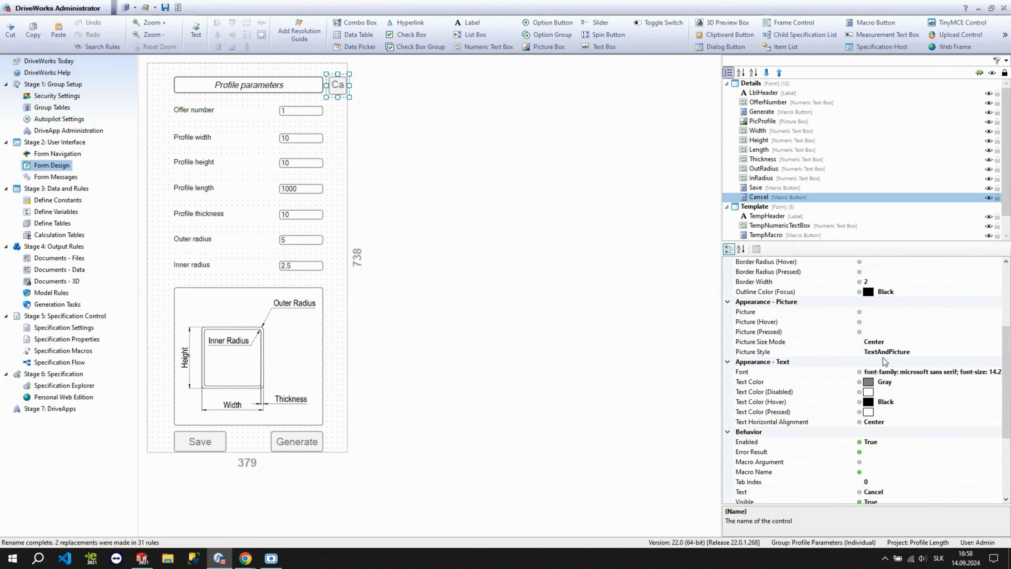
click(881, 355)
click(996, 352)
click(887, 382)
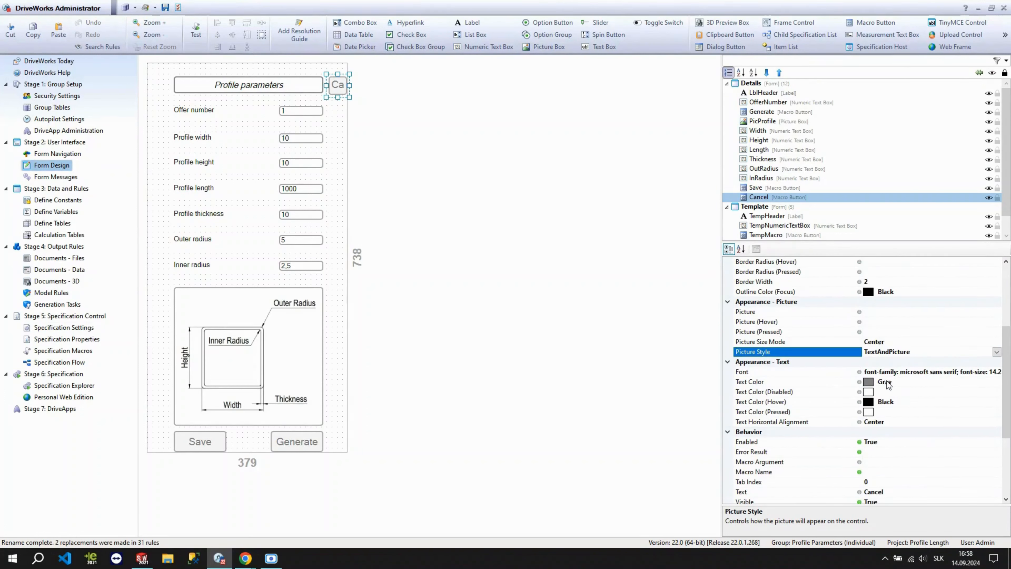
click(877, 312)
click(996, 321)
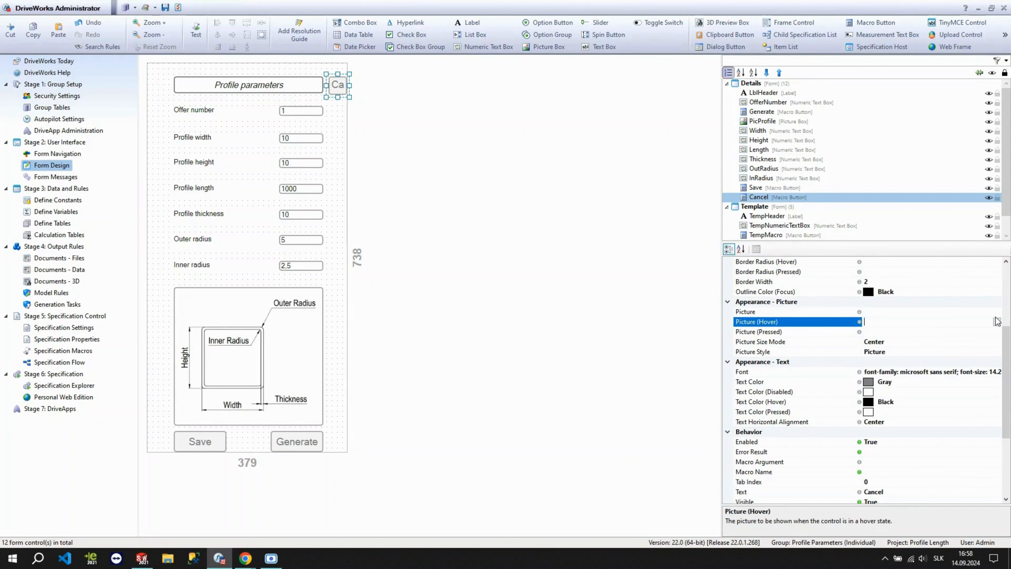
click(996, 322)
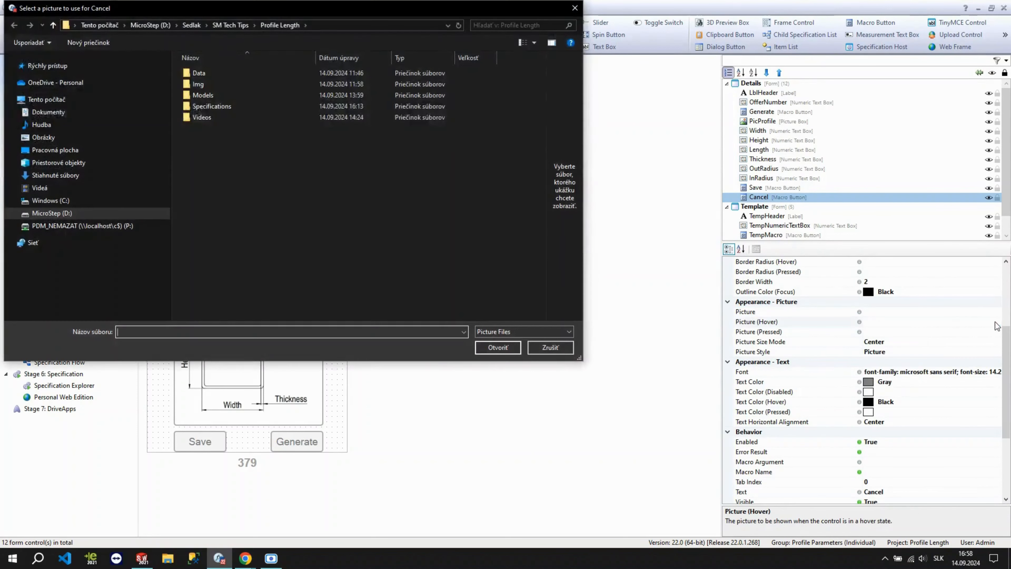
key(Escape)
Step: Assign cancel.png from the Img folder as the Cancel button's default picture
click(887, 311)
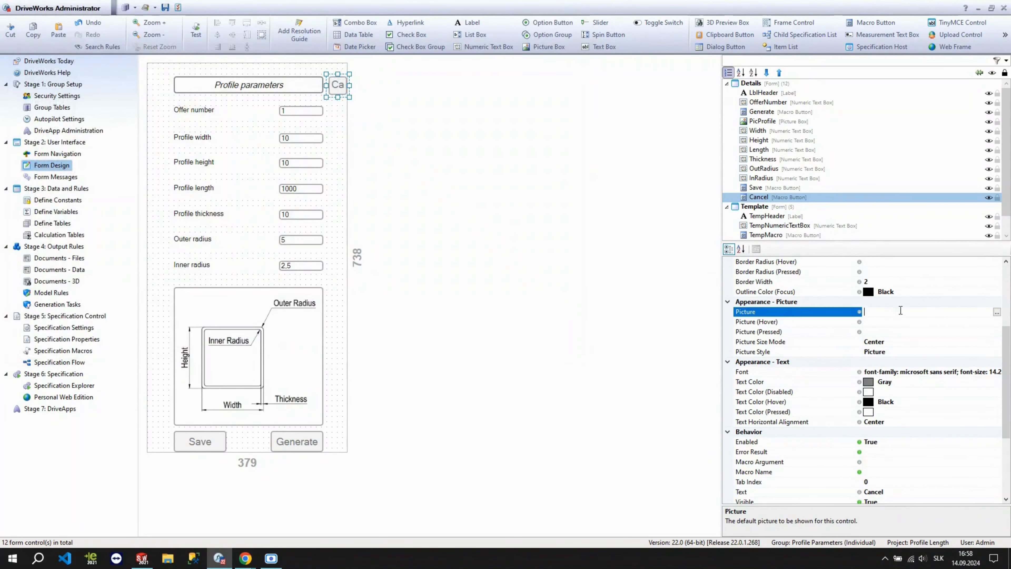
click(997, 312)
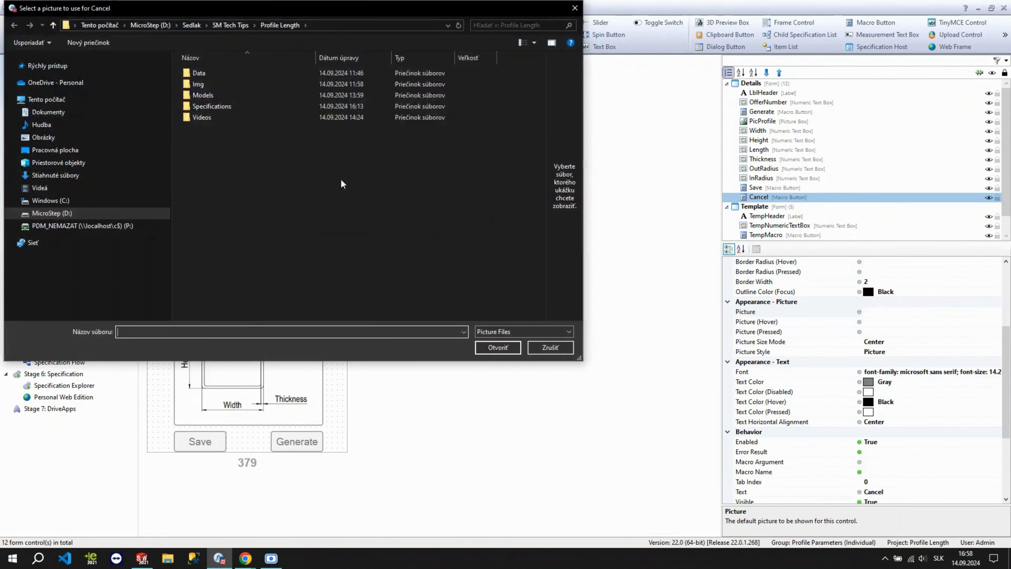
double_click(221, 88)
click(209, 103)
click(510, 347)
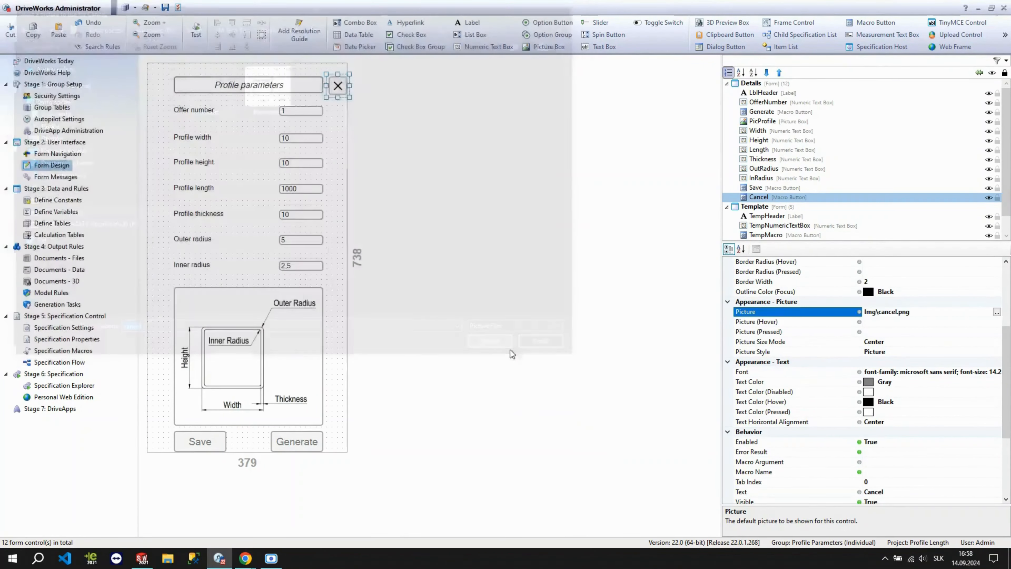
Step: Reposition the Cancel button beside the Profile parameters header at top 22, left 344
click(382, 138)
click(338, 85)
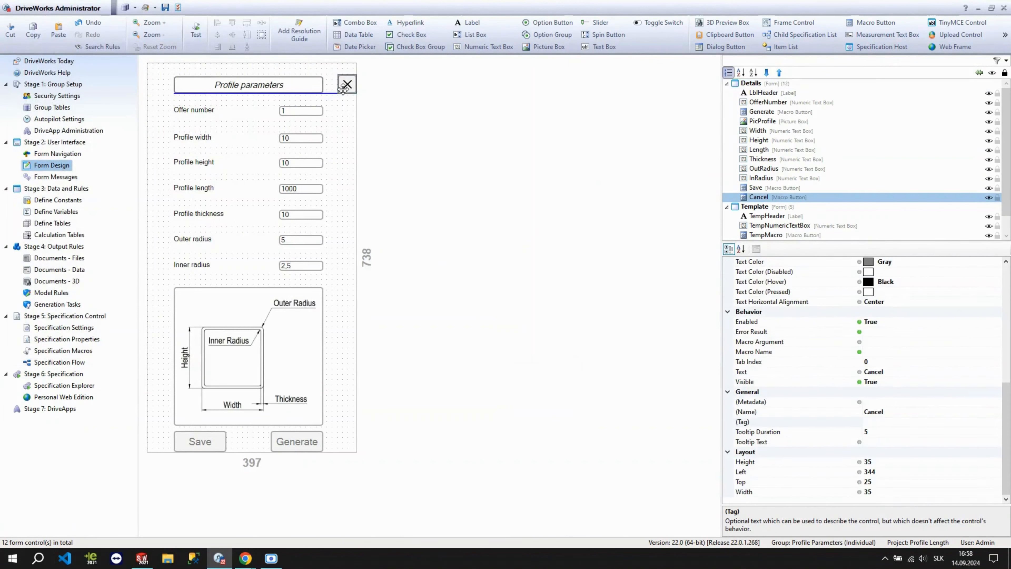
click(317, 86)
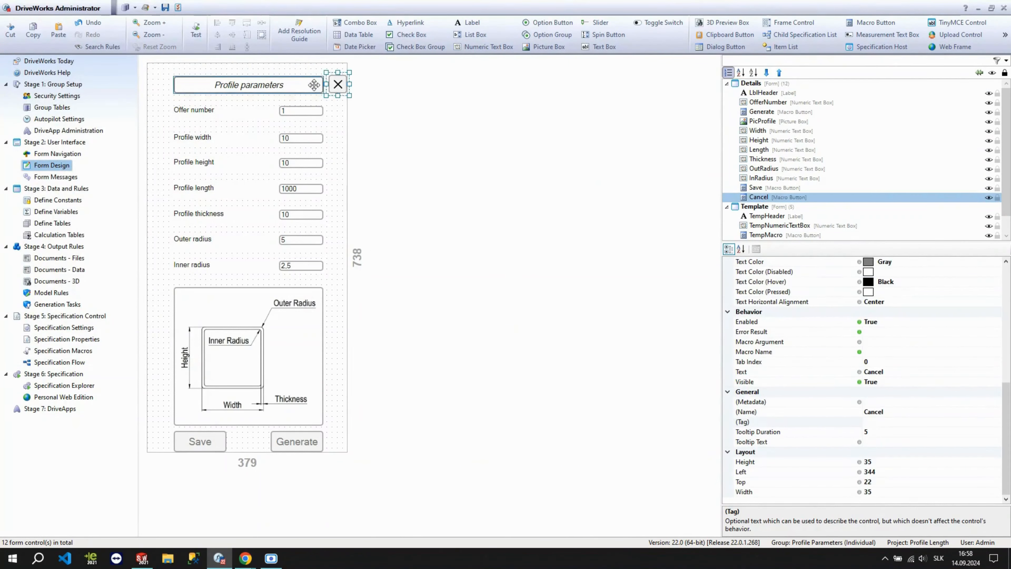
Step: Set the Cancel button's height and width to 32 and align it with the Profile parameters header at top 25
click(342, 92)
click(899, 461)
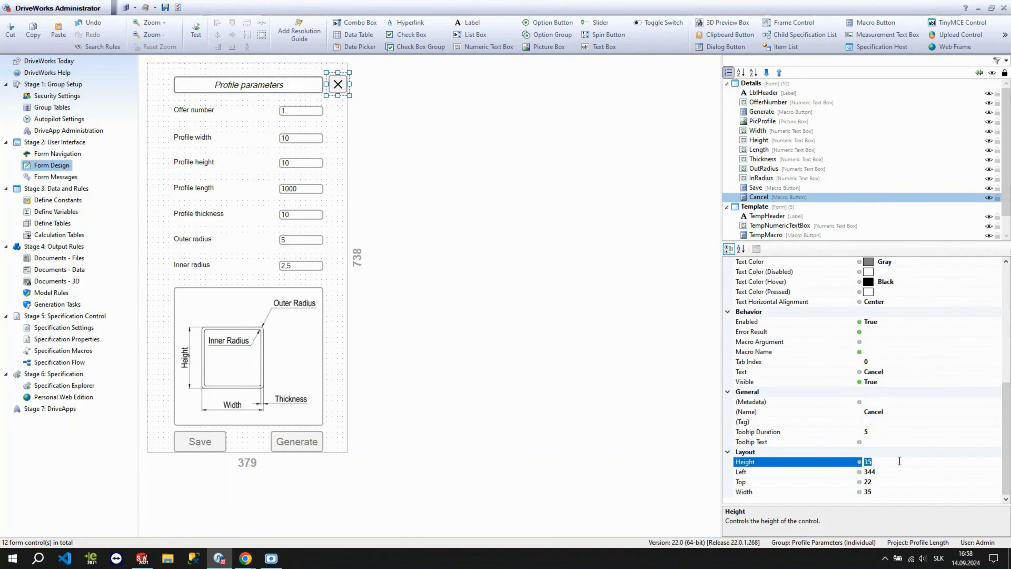
click(891, 488)
text(32)
click(345, 154)
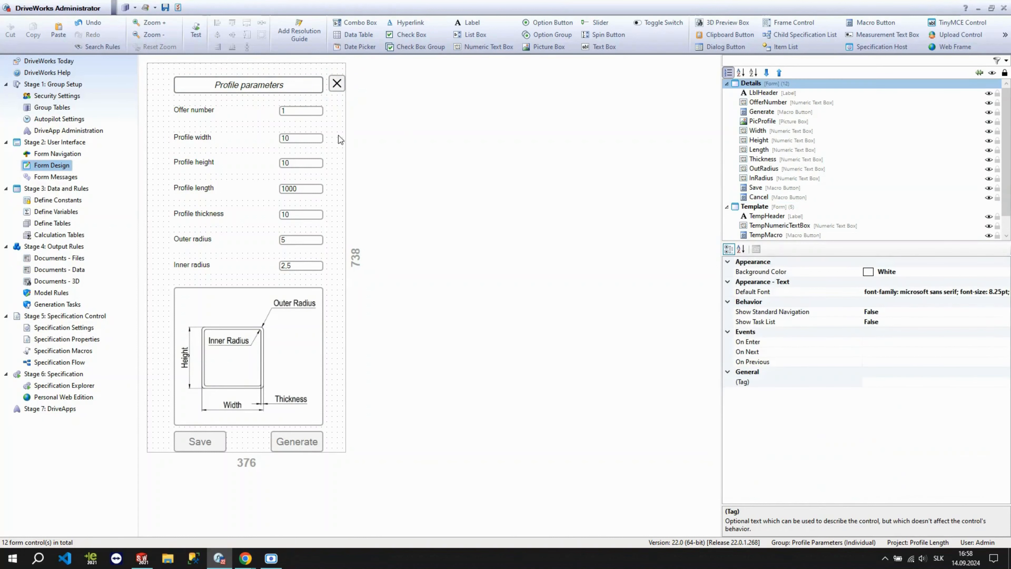
click(337, 88)
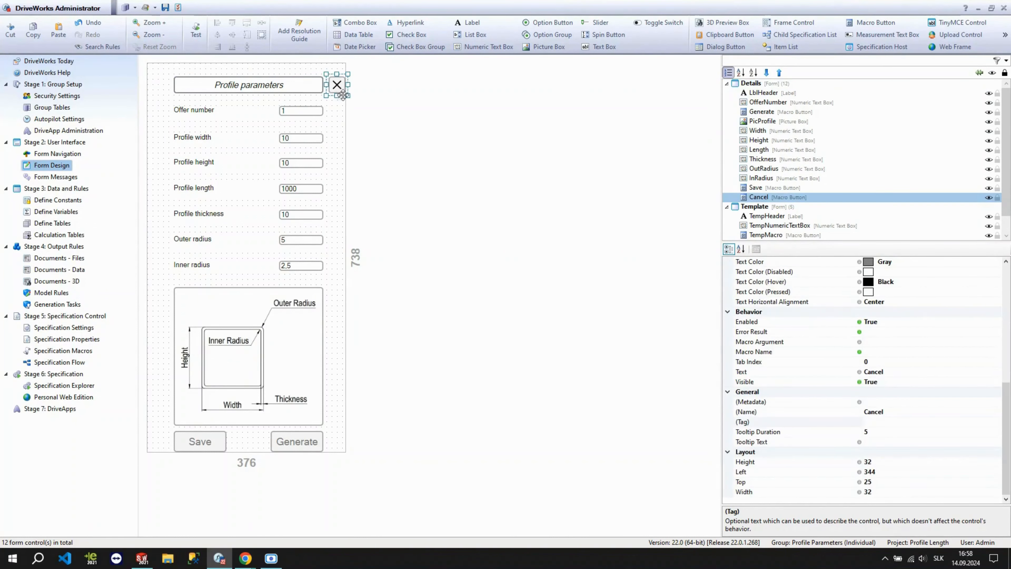
click(336, 126)
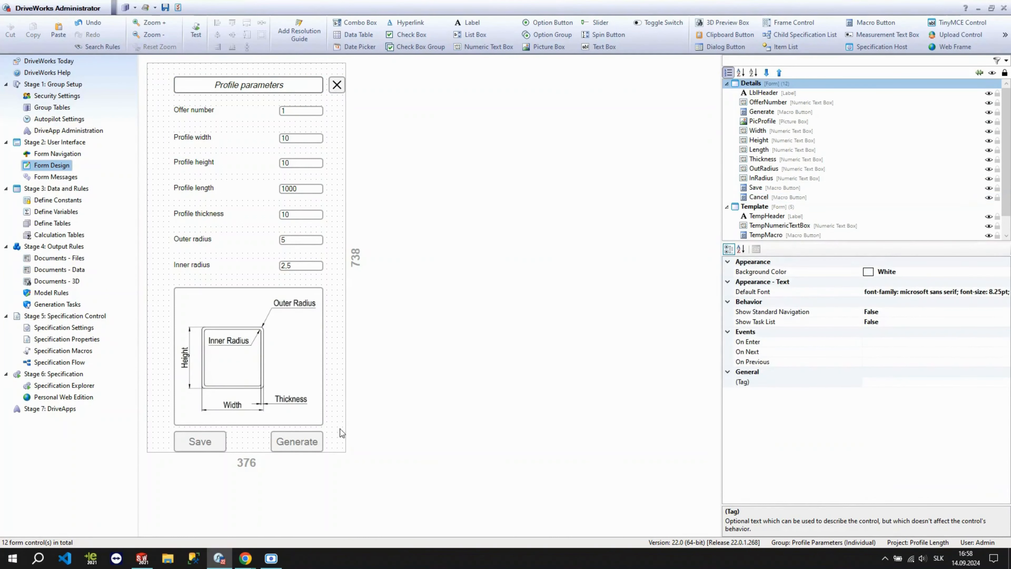
Step: Add a label named BlankSpace and place it directly below the Save button at left 50, top 748
click(469, 22)
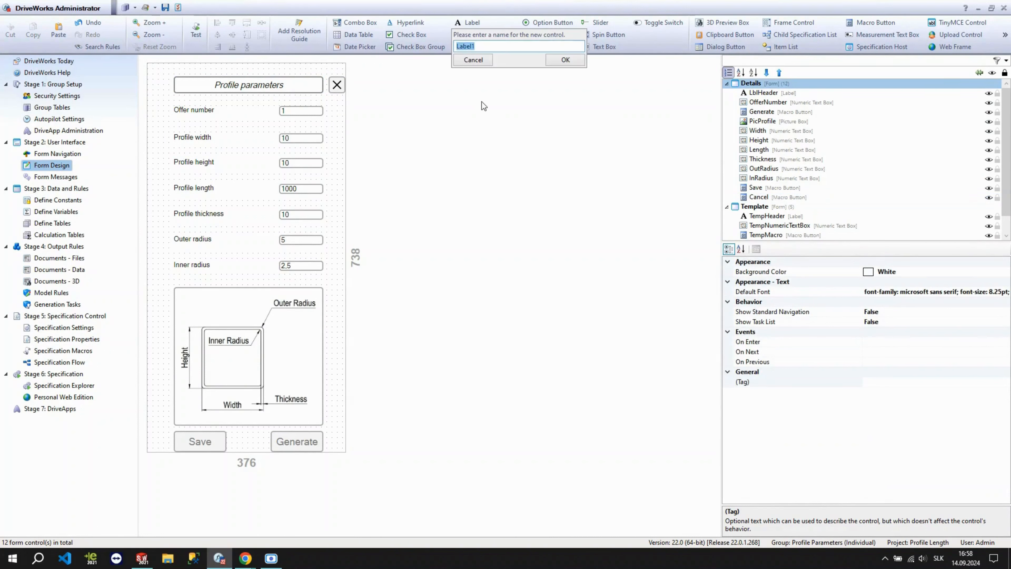
text(BlankSpace)
key(Return)
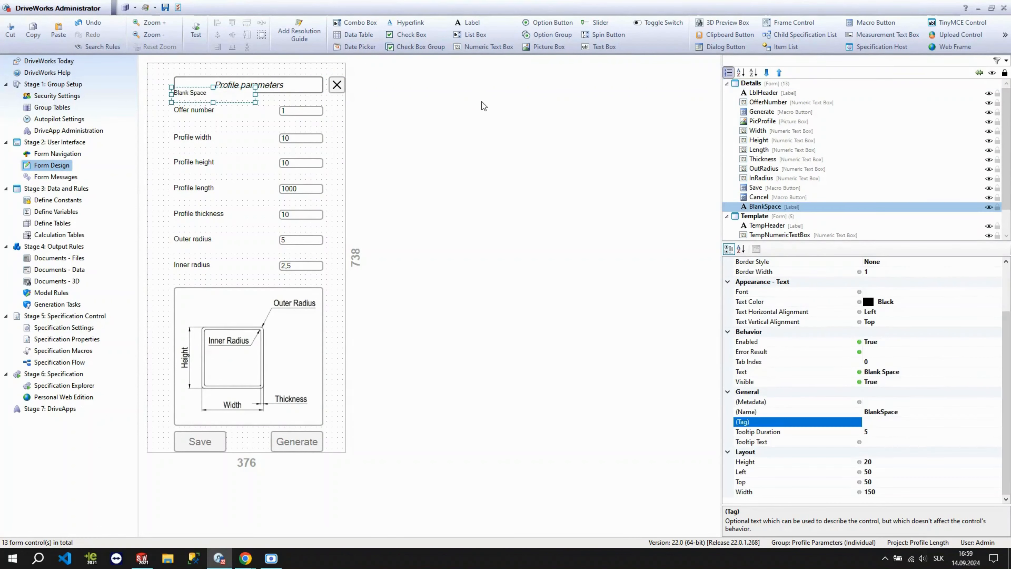
drag(190, 94, 191, 462)
Step: Clear the text shown in the BlankSpace label
click(904, 372)
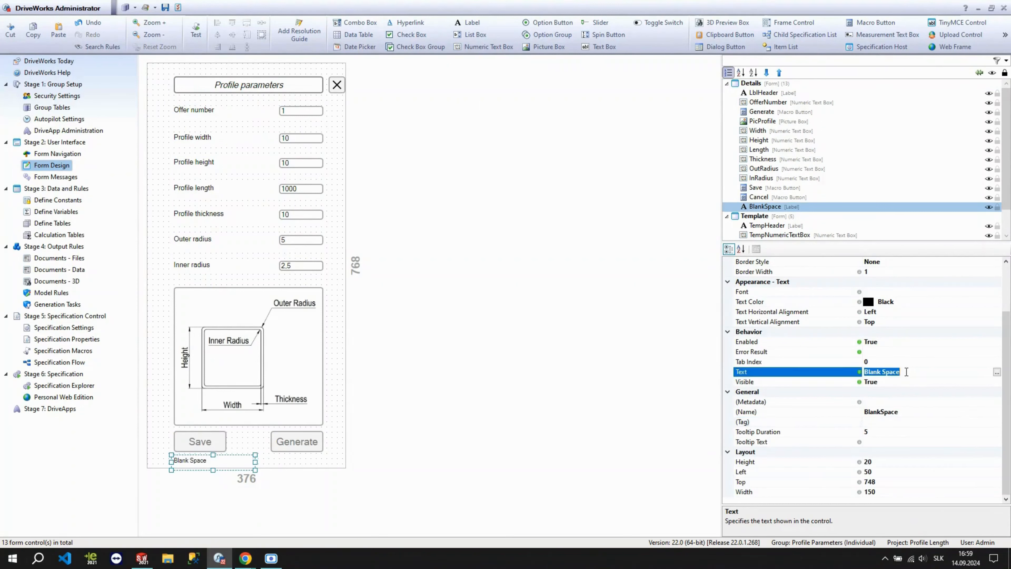
key(Delete)
click(567, 371)
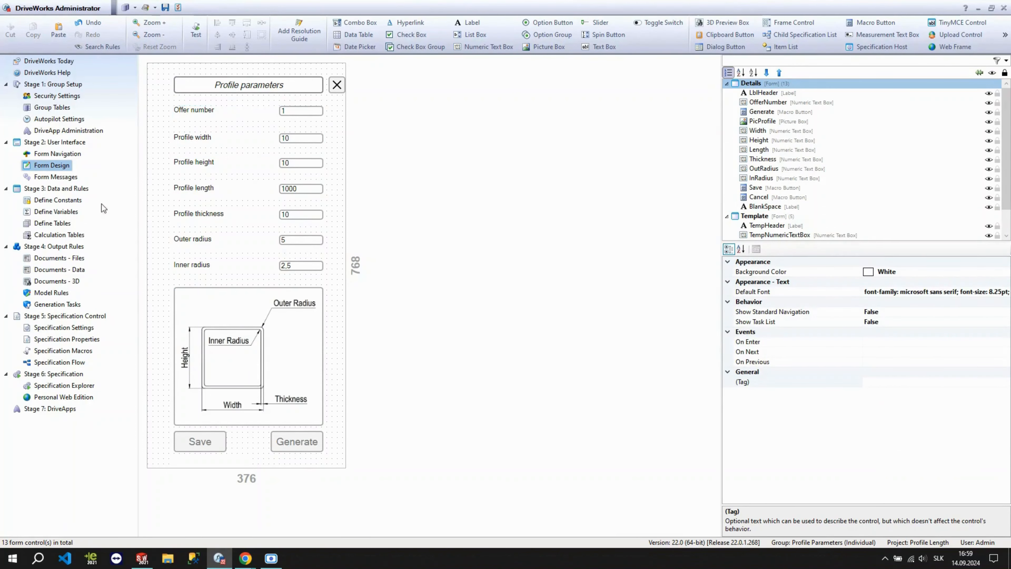
Step: Look through the project's constants, variables, tables, calculation tables, document outputs and model rules
click(64, 202)
click(67, 213)
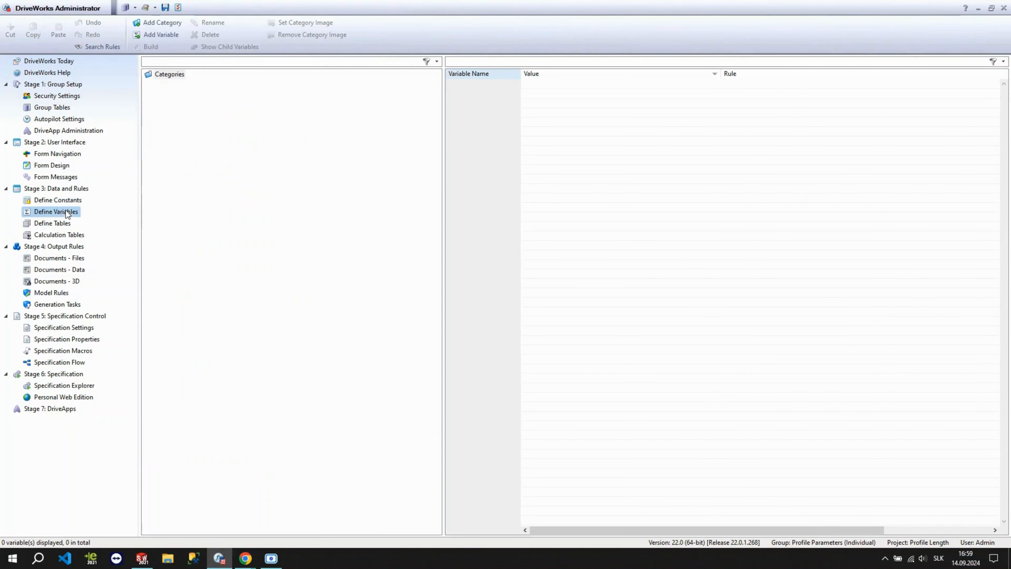
click(63, 225)
click(67, 235)
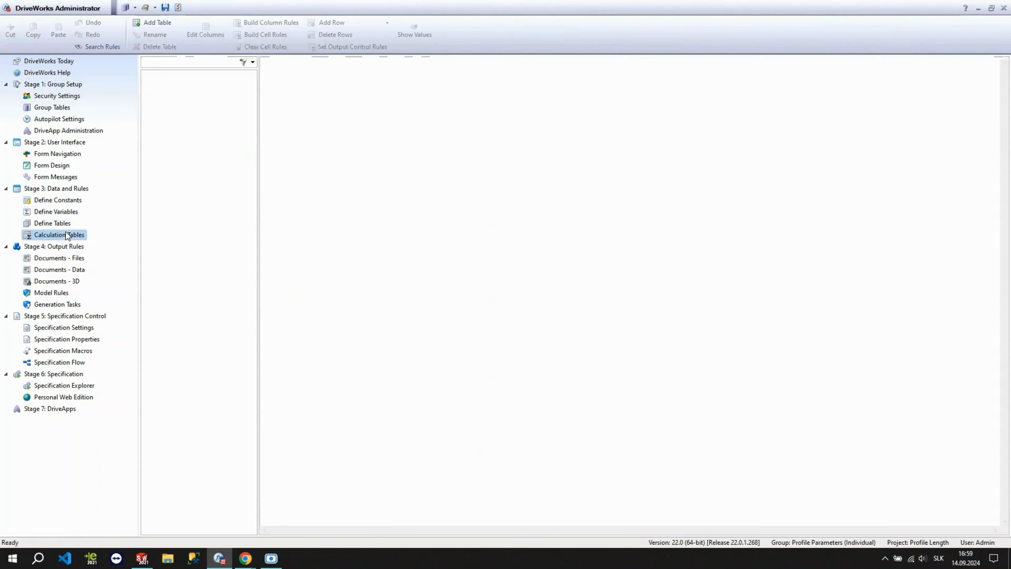
click(71, 257)
click(71, 270)
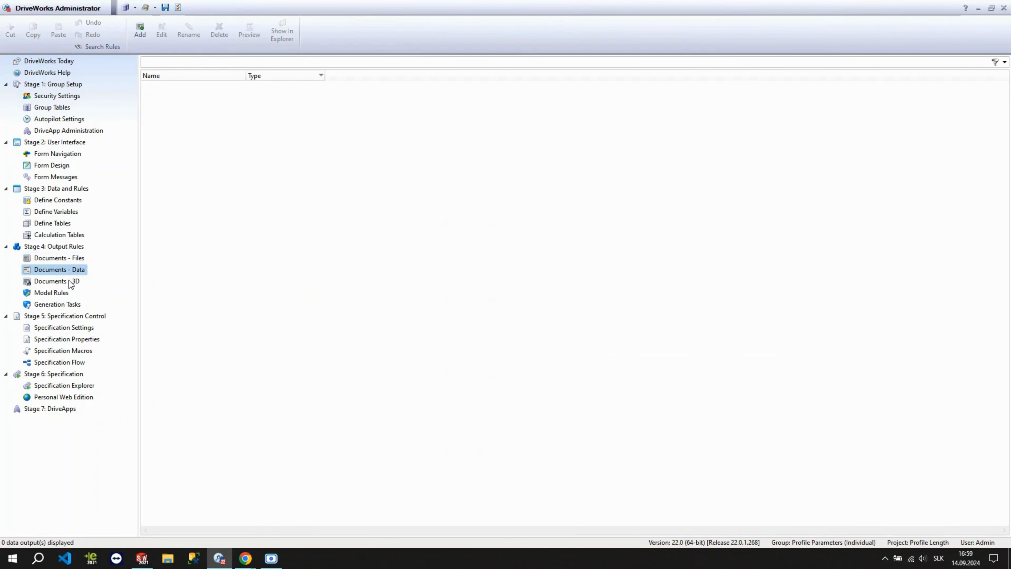
click(70, 282)
click(68, 293)
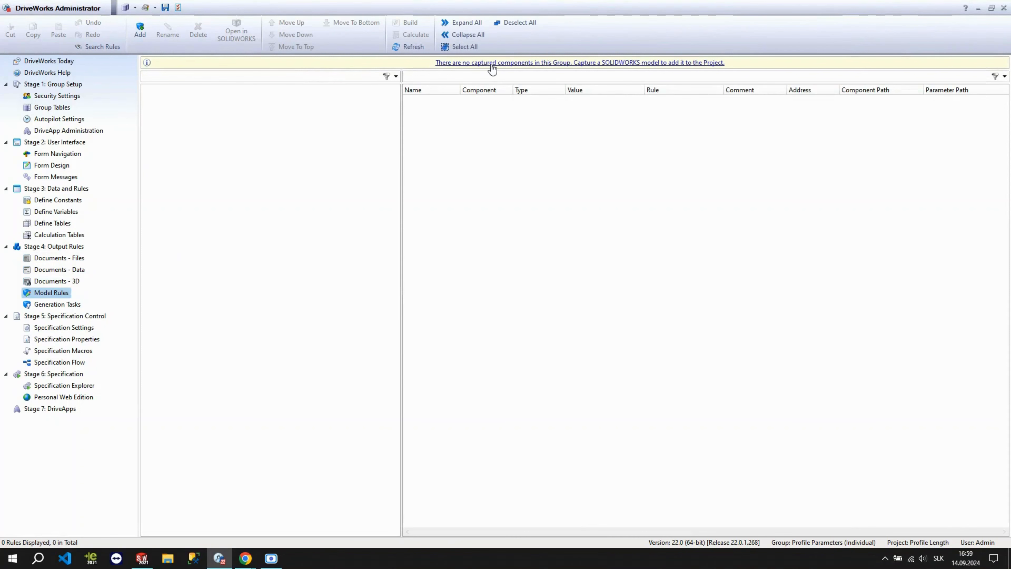
Step: Check the captured models help and the list of components that can be added to the model rules
click(482, 64)
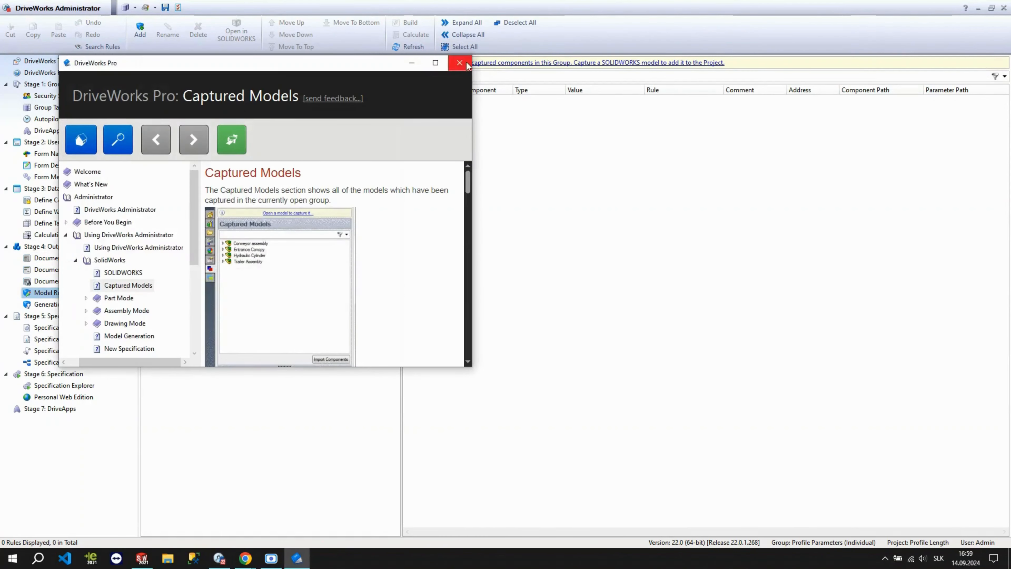
click(462, 63)
click(144, 31)
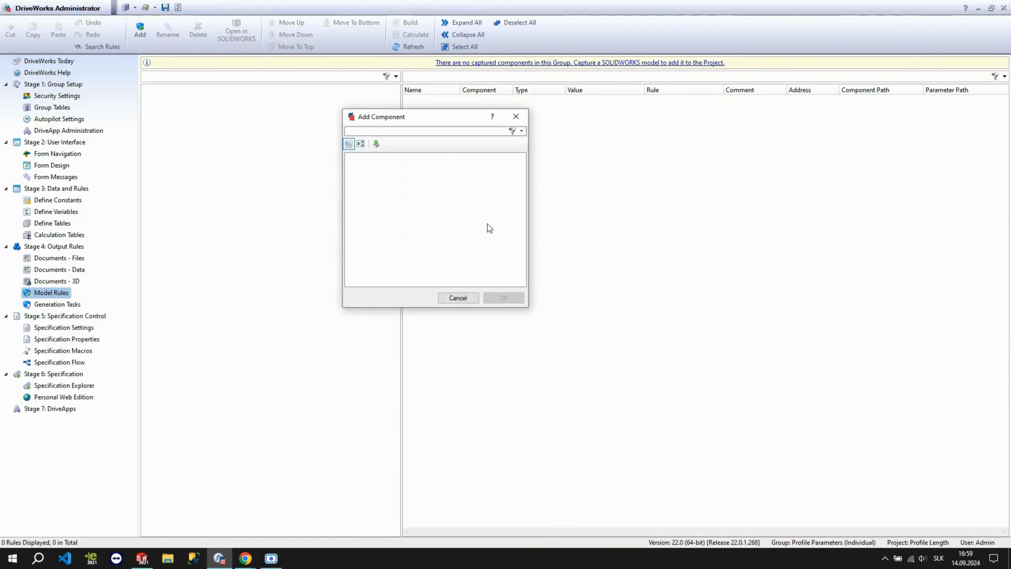
click(462, 298)
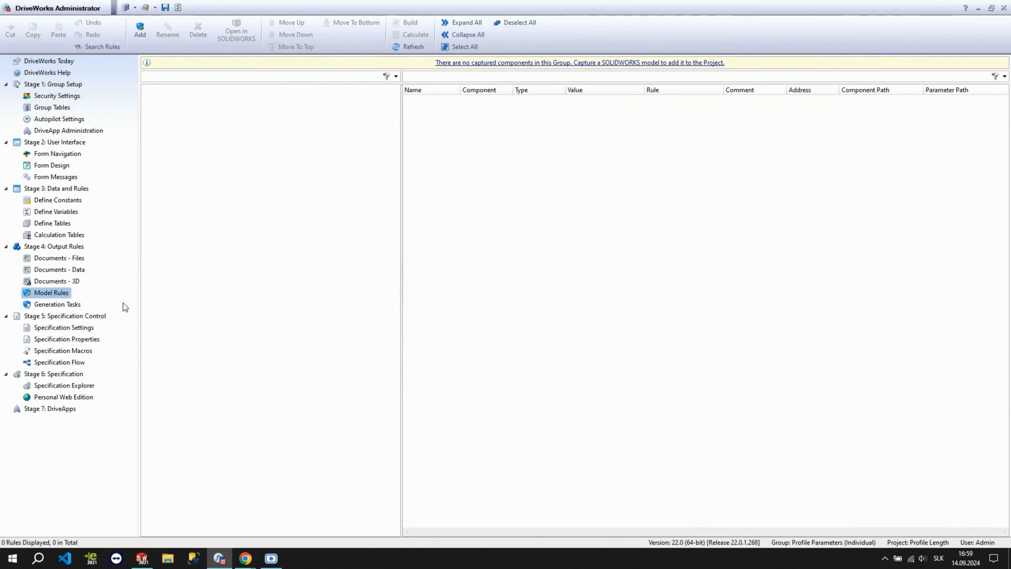
Step: Examine the specification name rule in the Specification Settings
click(78, 307)
click(80, 328)
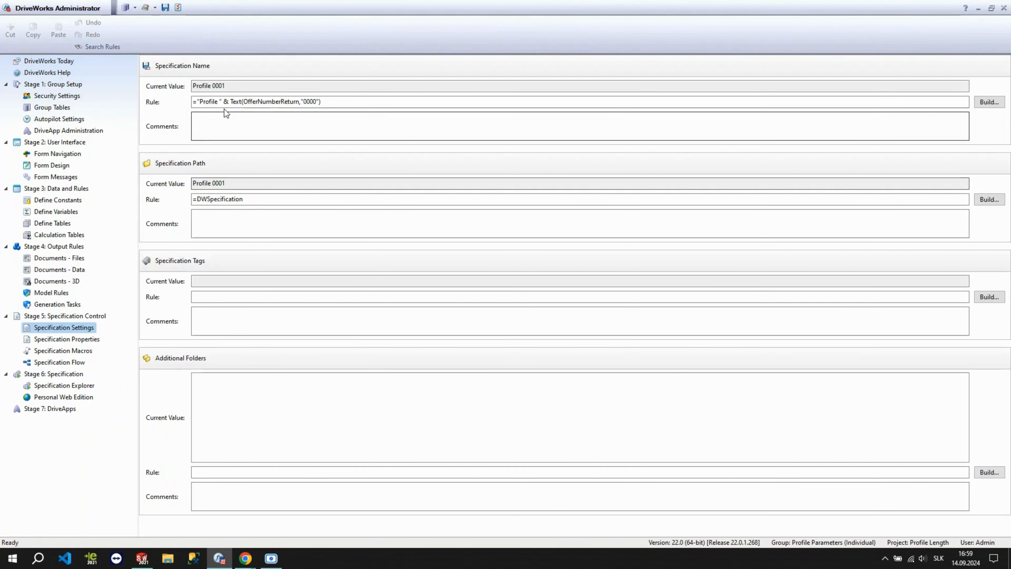
drag(322, 102, 179, 106)
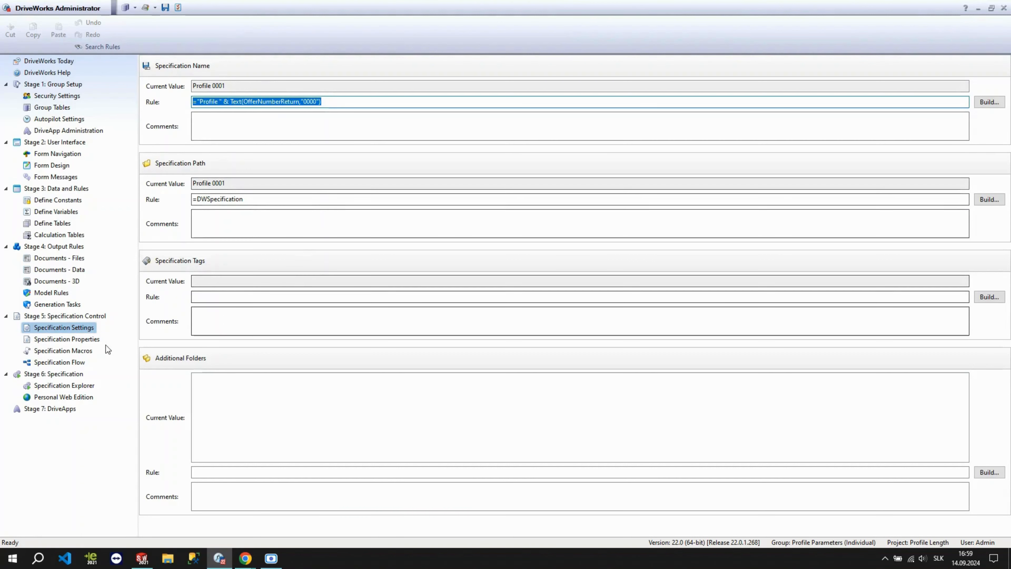
Step: Add a specification macro named Generate
click(82, 340)
click(83, 351)
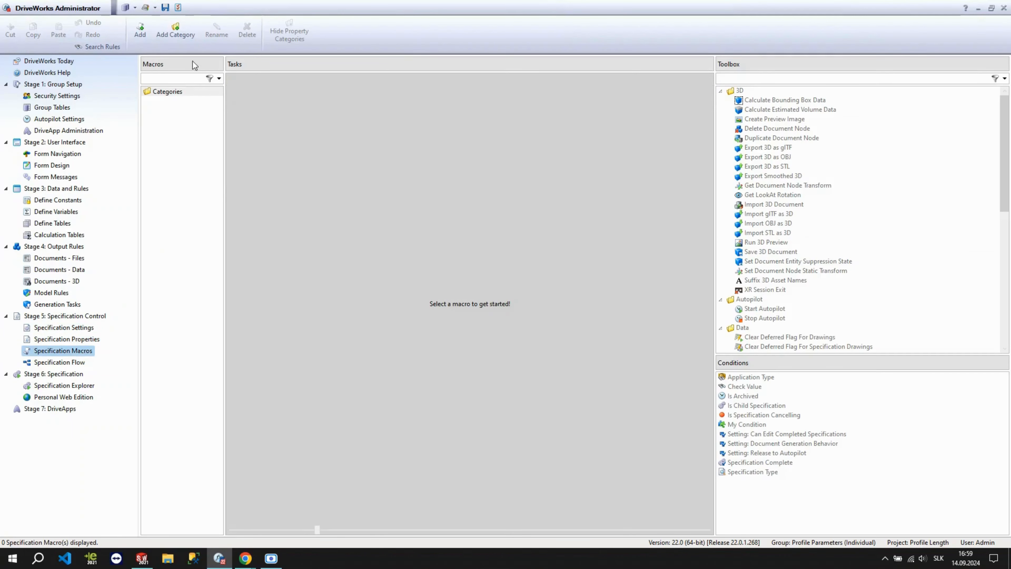
click(141, 31)
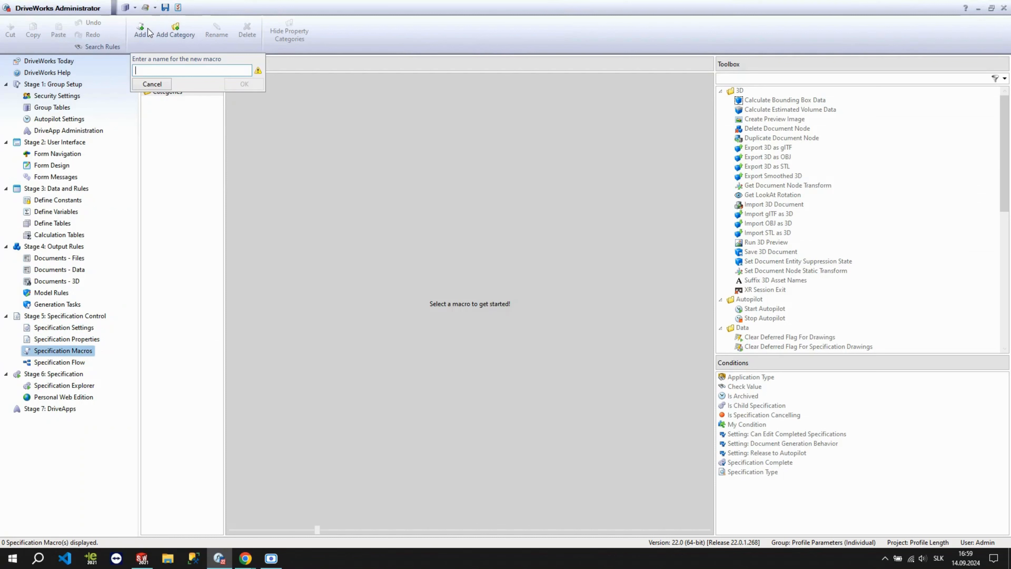
text(Generate)
key(Return)
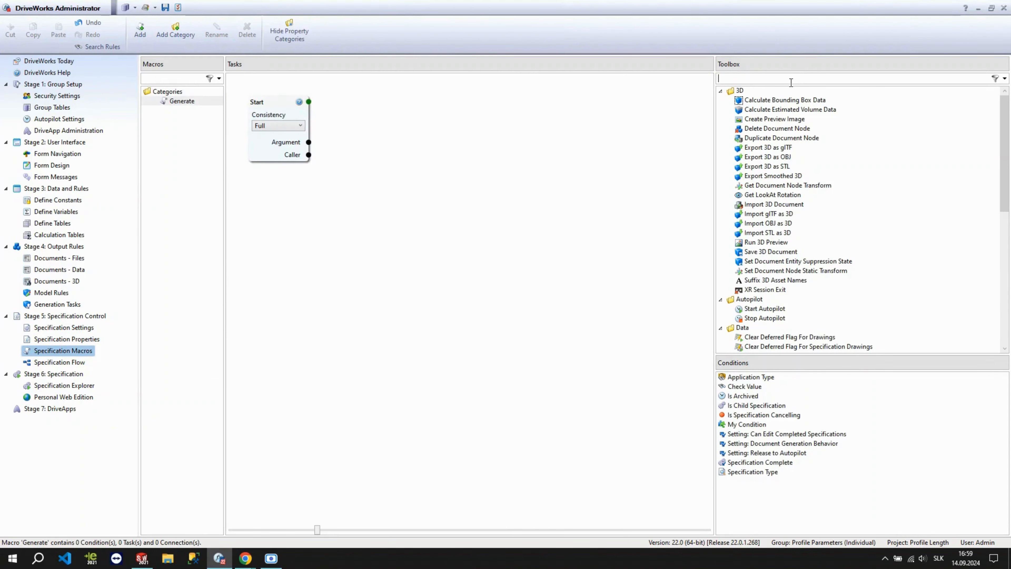
Step: Add an Invoke Specification Transition task to the Generate macro, connect it to Start and set its transition to ReleaseLocal
click(785, 78)
text(invoke)
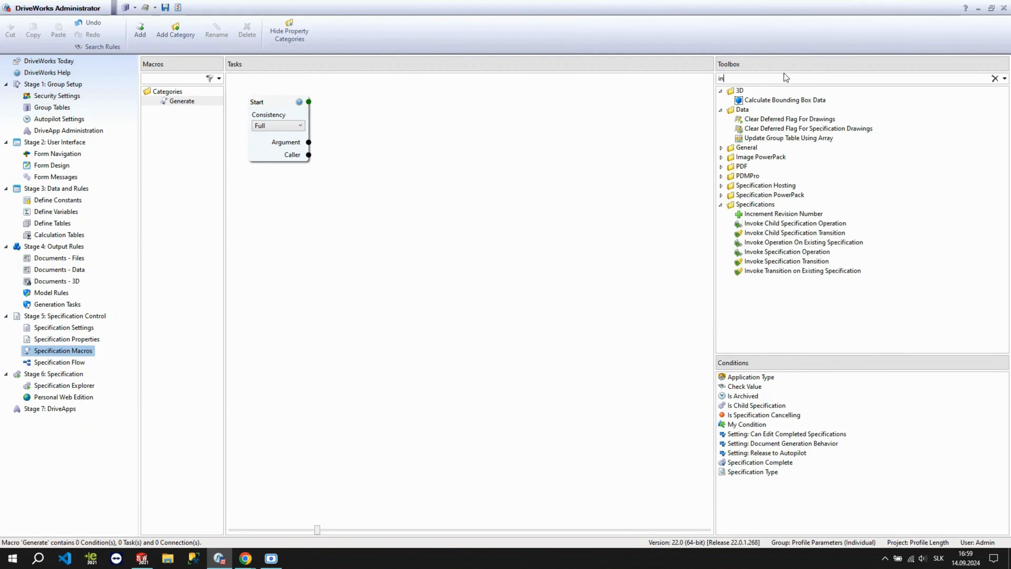
drag(808, 138, 381, 146)
drag(309, 102, 383, 151)
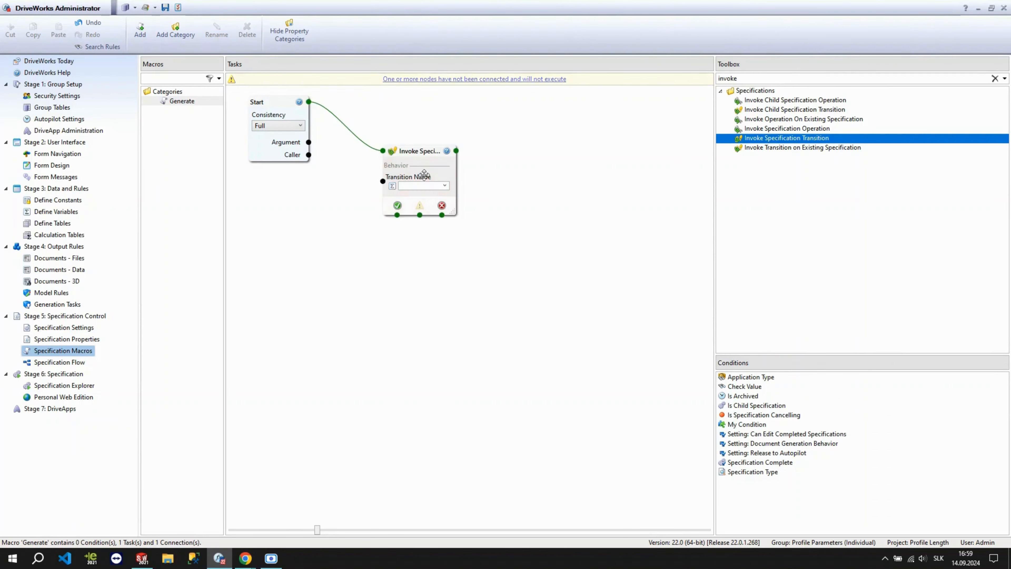
click(445, 185)
click(430, 236)
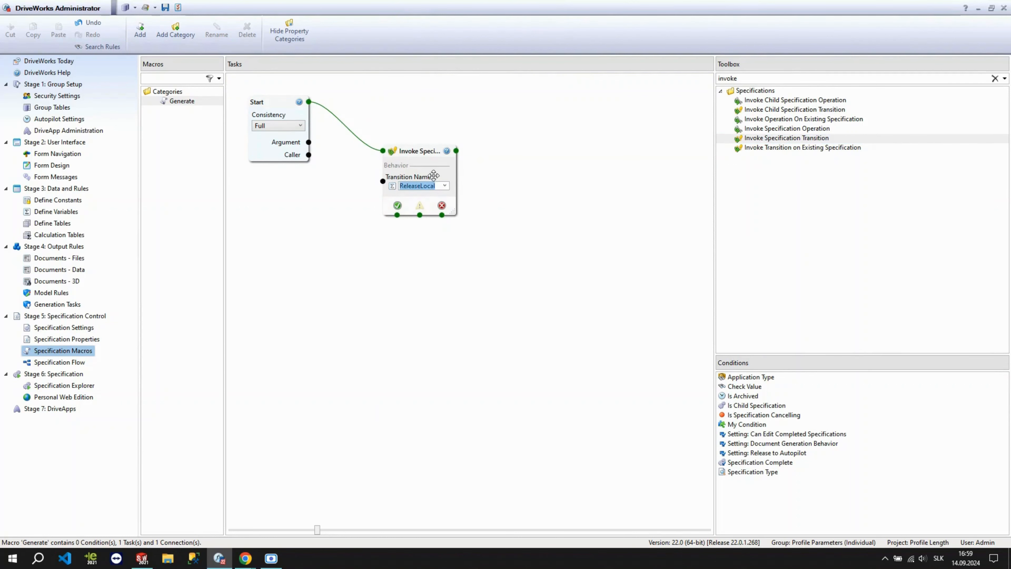
Step: Add a specification macro named Save with an Invoke Specification Transition task connected to Start, and set its transition to Save
click(147, 30)
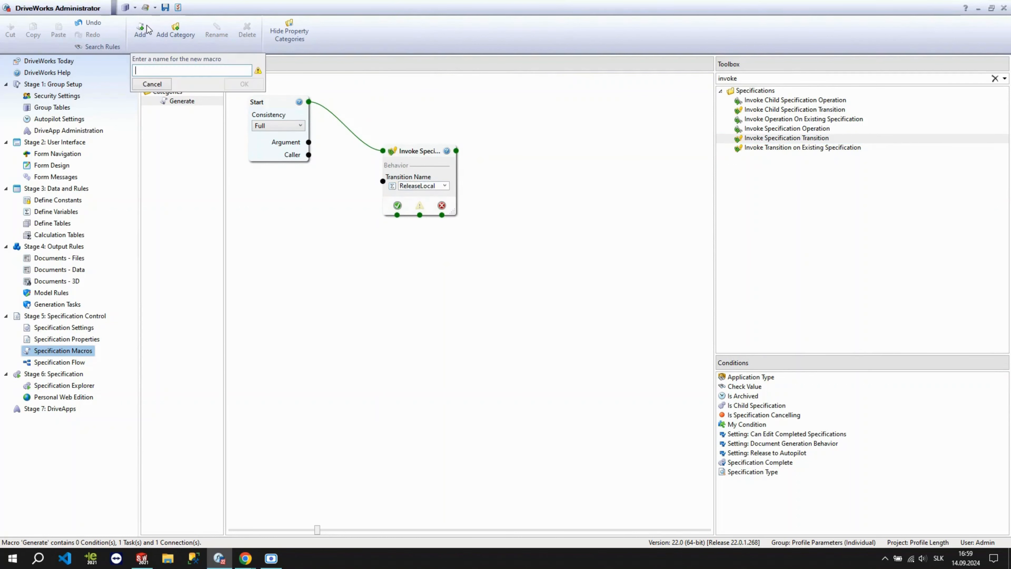
text(Save)
key(Return)
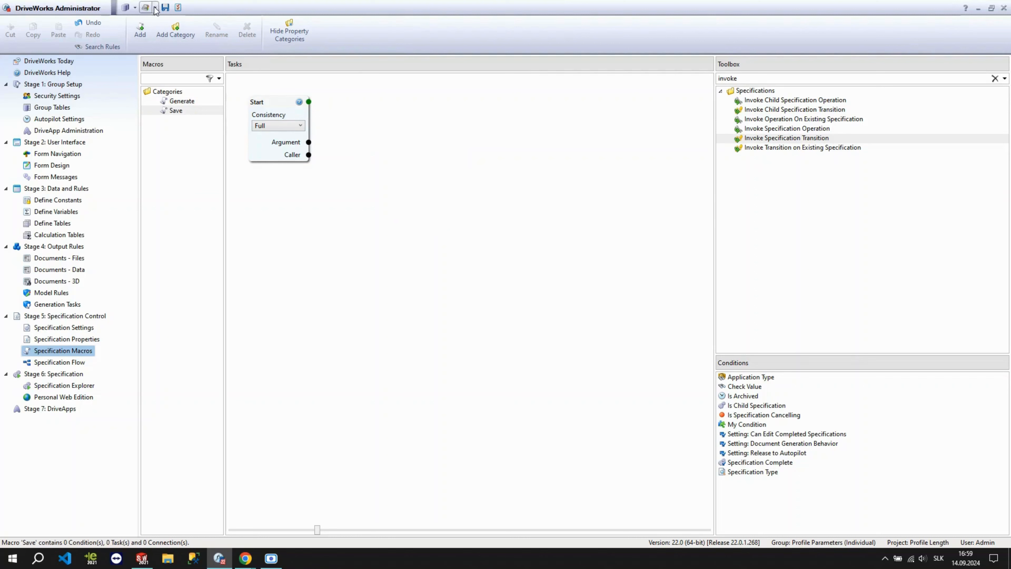
drag(761, 138, 309, 101)
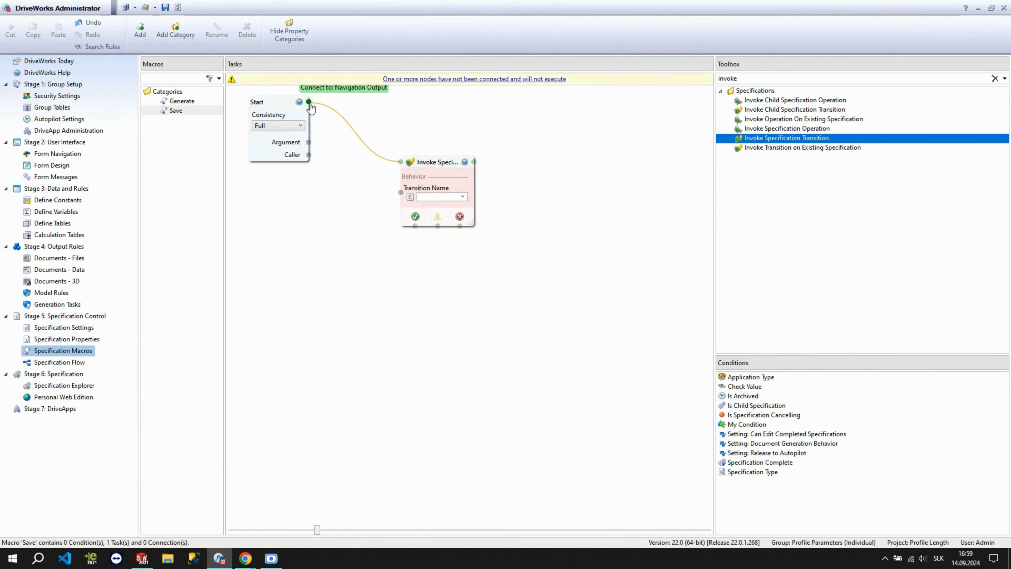
click(463, 197)
click(442, 256)
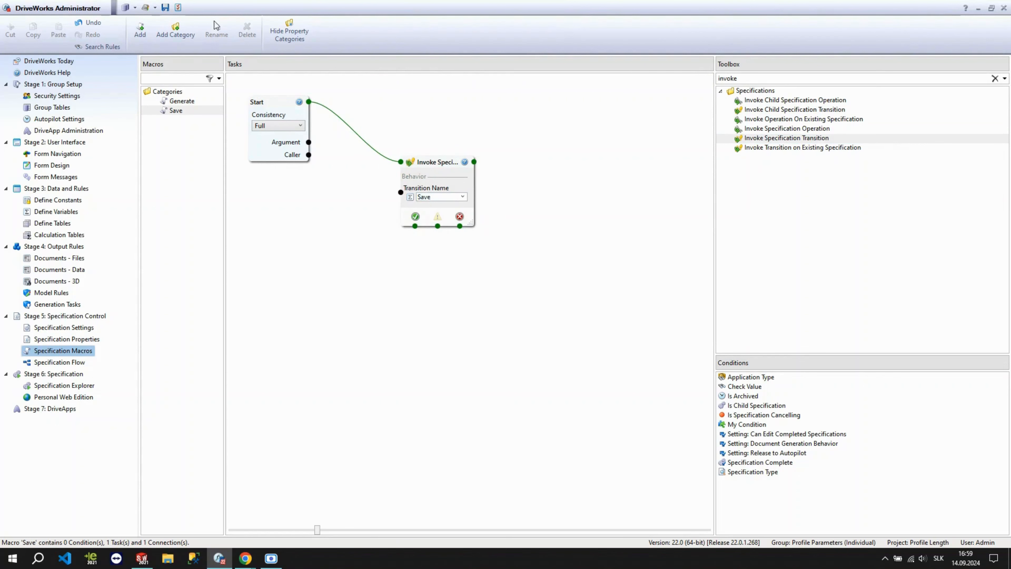
Step: Check in the general settings that existing specifications are allowed to be edited
click(178, 8)
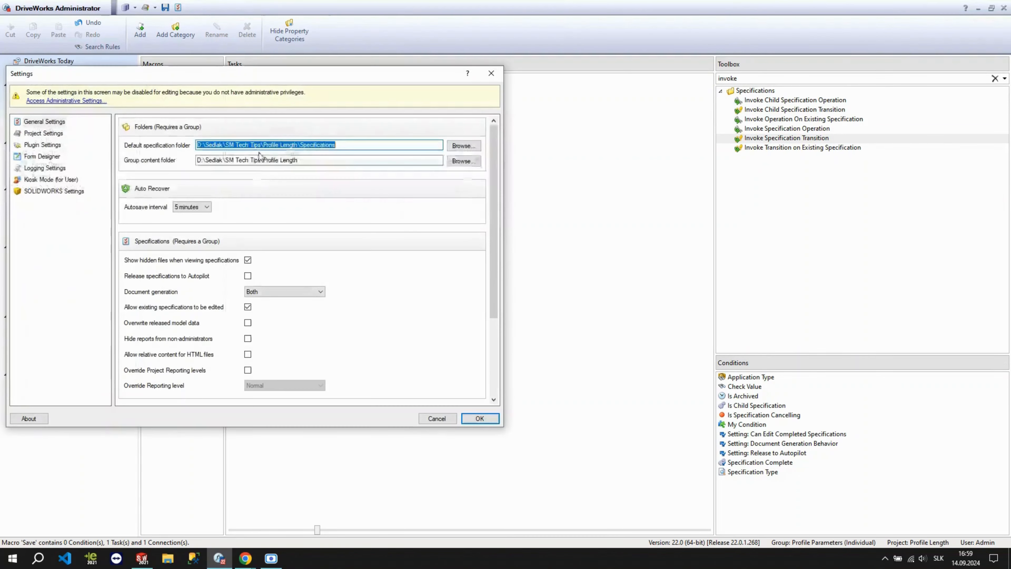
click(248, 307)
click(478, 419)
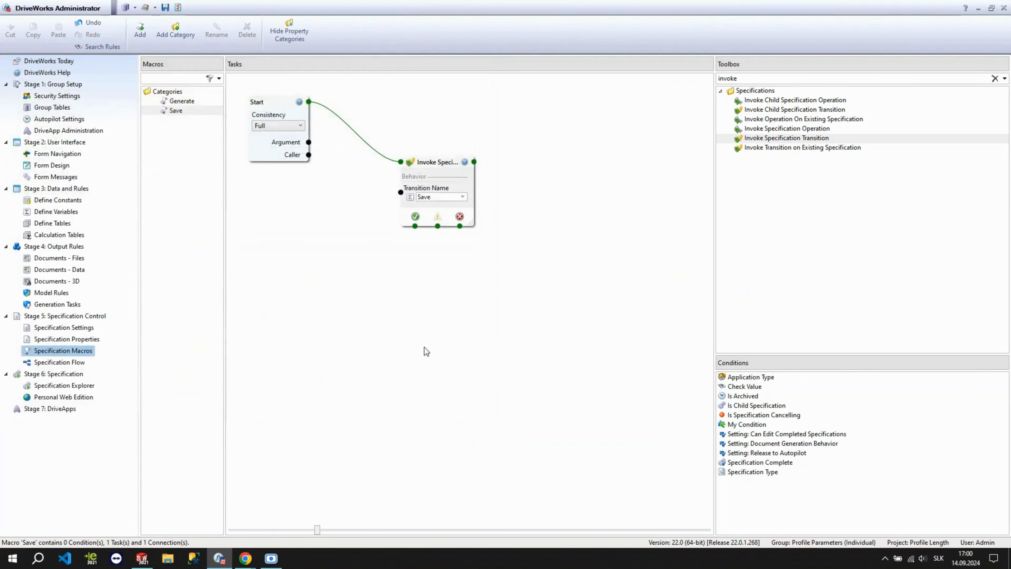
Step: Add a specification macro named Cancel and connect a Cancel Specification task to its Start node
click(140, 30)
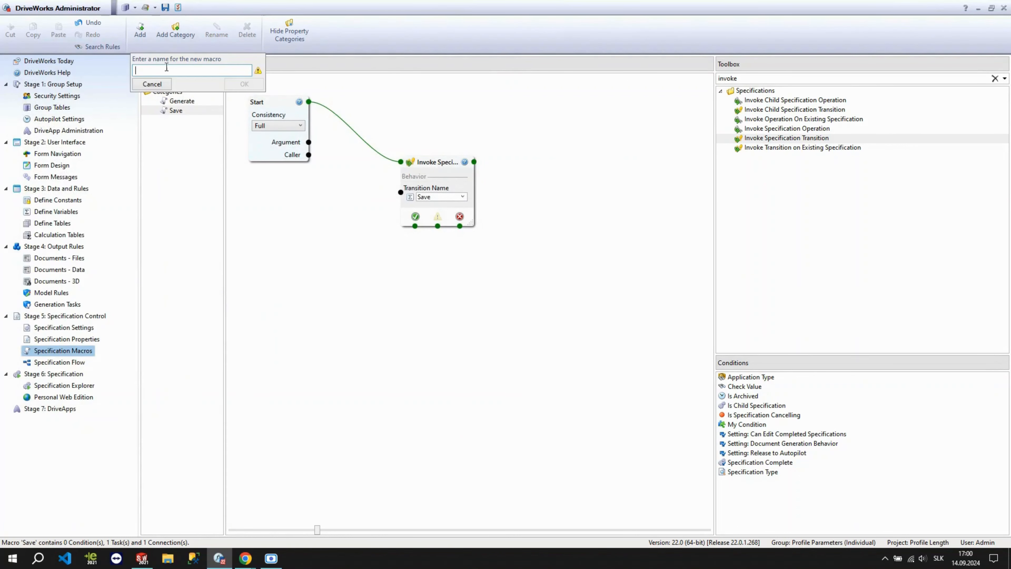
text(Ca)
text(l)
key(Return)
drag(759, 79, 662, 79)
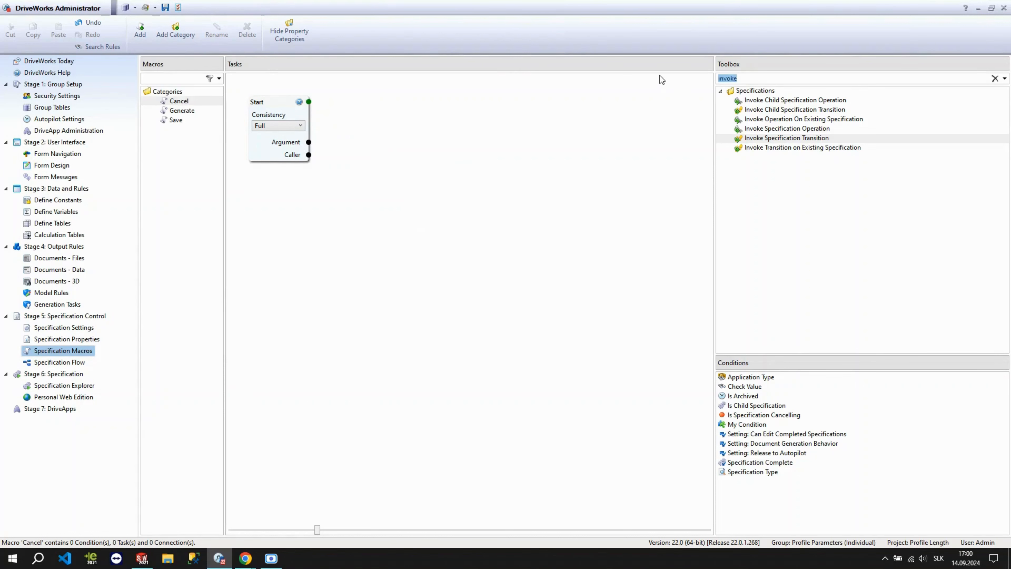
text(cancel)
drag(817, 123, 443, 166)
drag(310, 102, 382, 158)
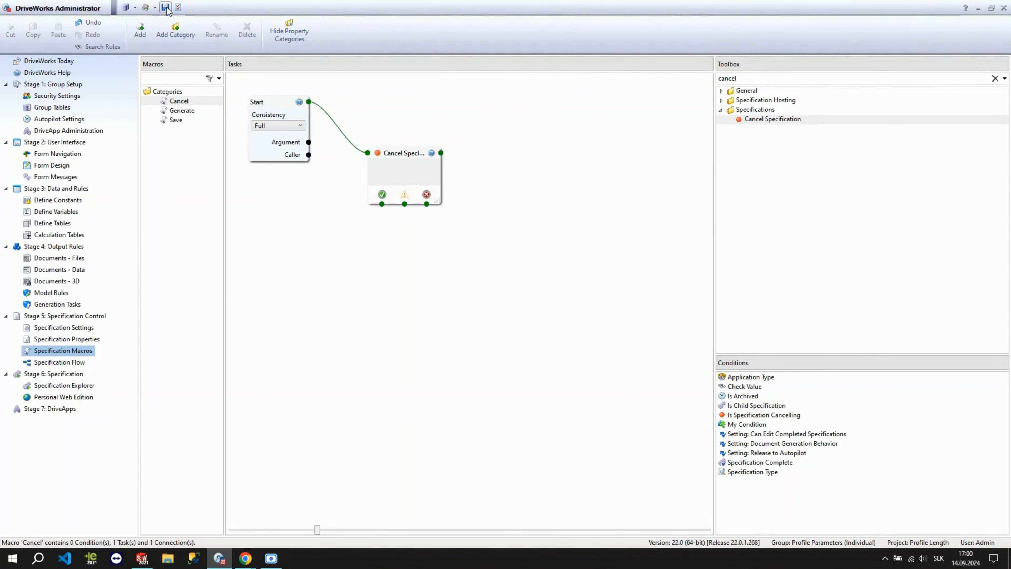
Step: Assign the Generate macro to the form's Generate button through its Macro Name rule
click(53, 166)
click(285, 440)
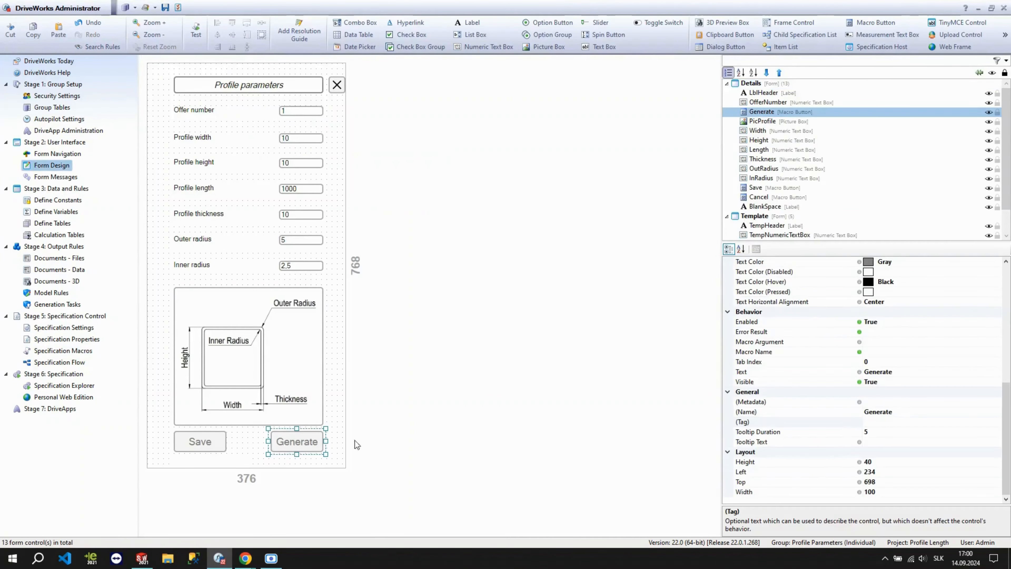
click(928, 371)
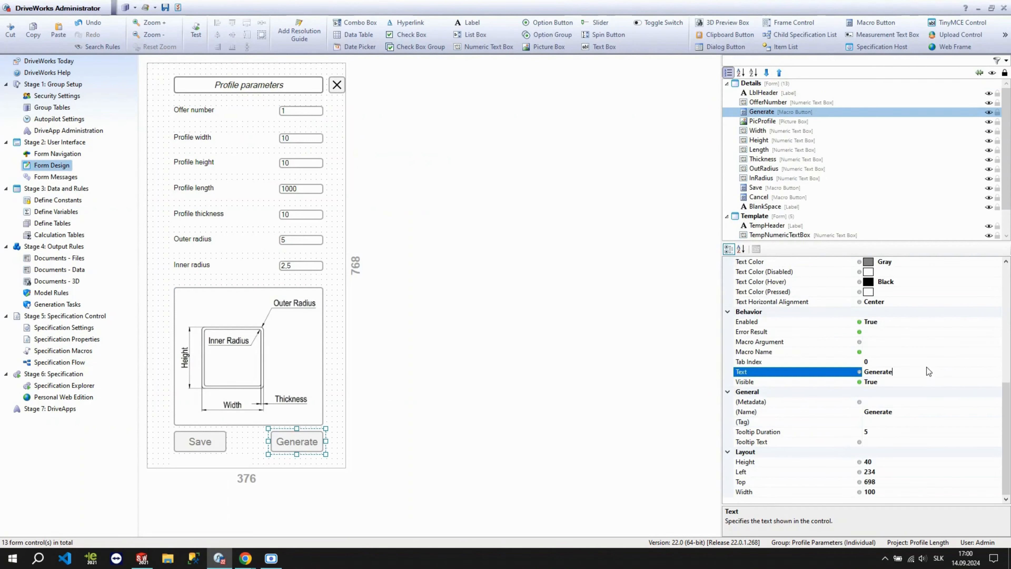
click(872, 342)
click(984, 352)
click(996, 352)
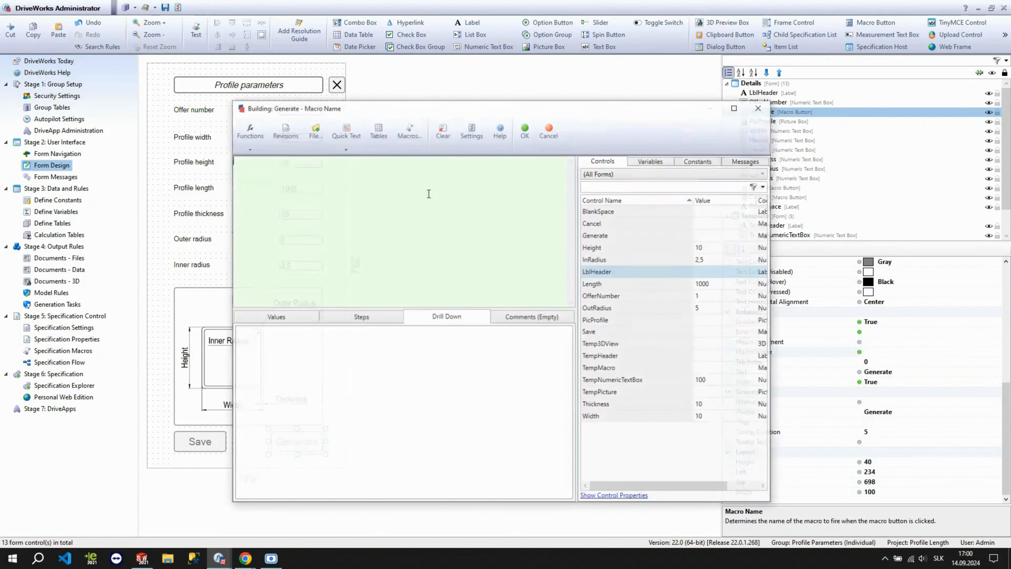
click(409, 131)
double_click(446, 253)
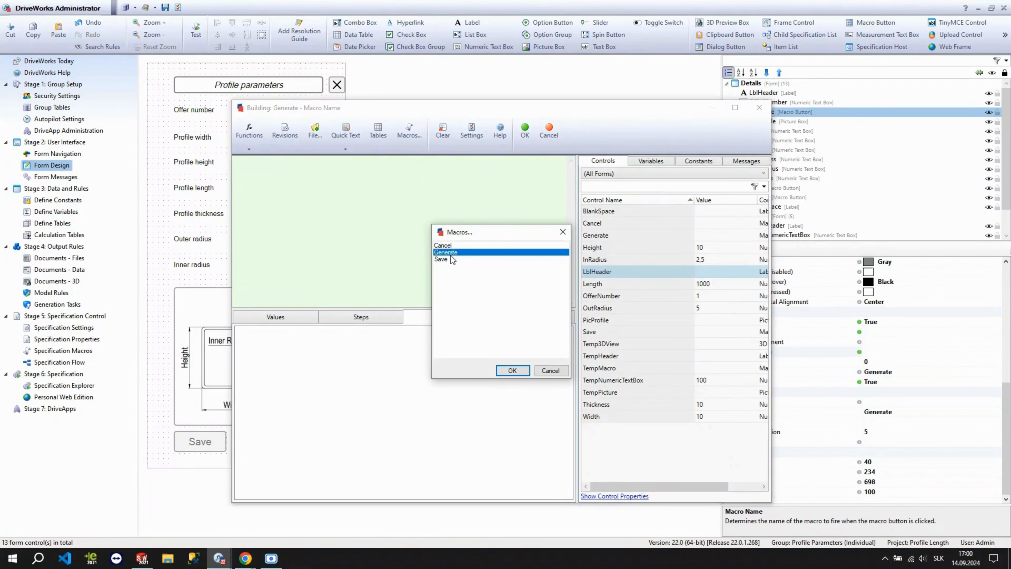
click(525, 129)
Step: Assign the Save macro to the form's Save button through its Macro Name rule
click(211, 442)
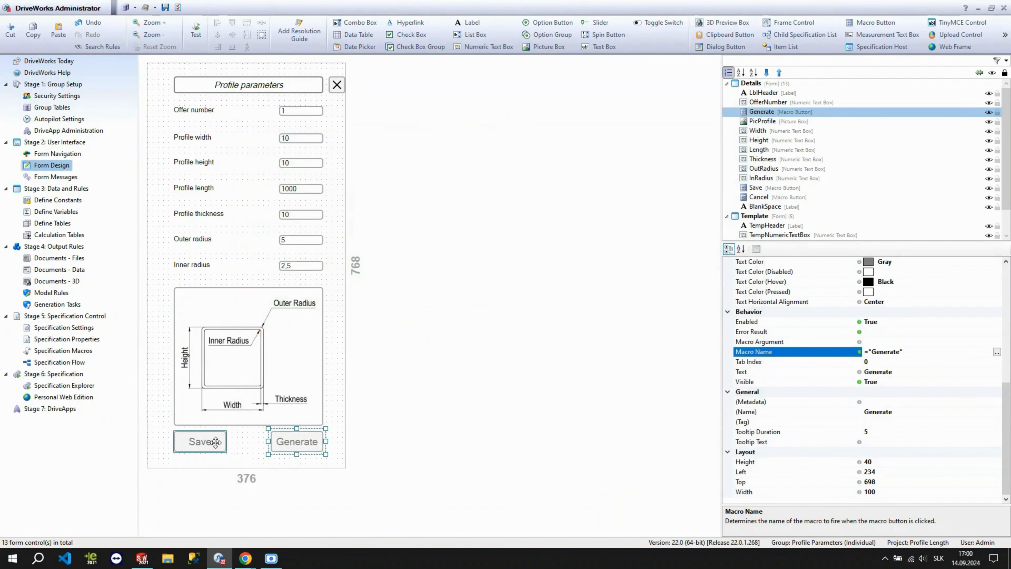
click(967, 351)
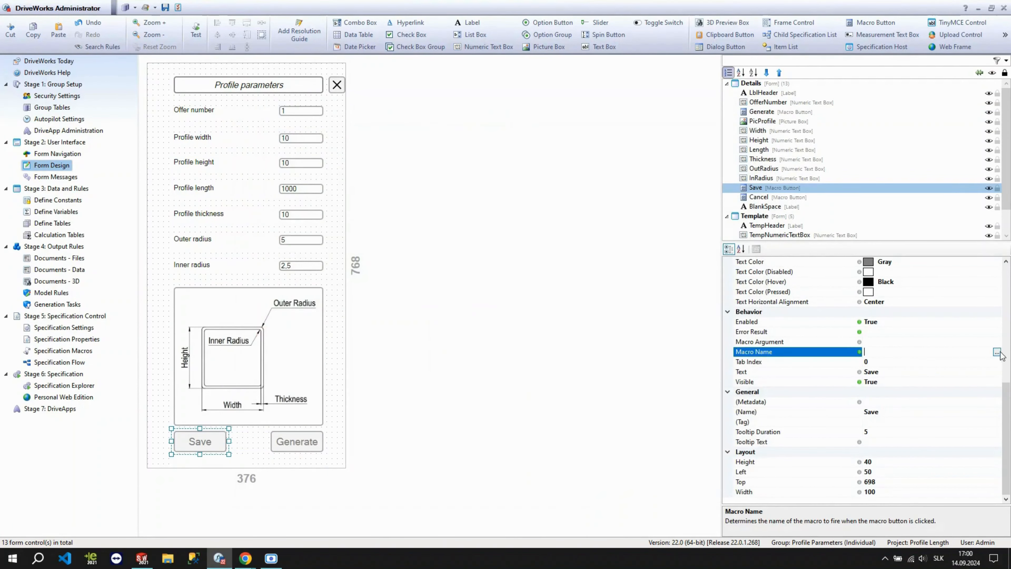
click(999, 352)
click(410, 134)
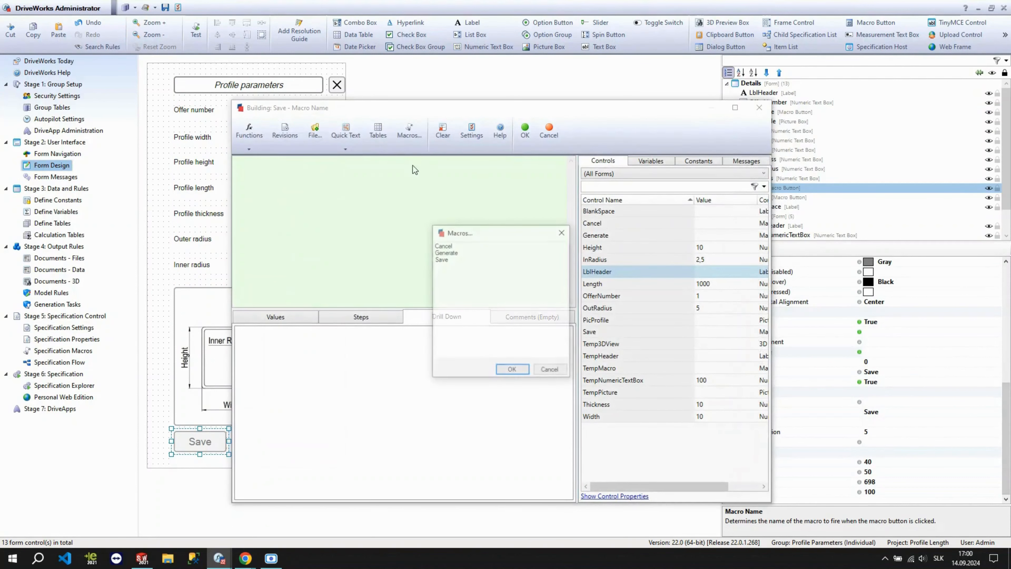
double_click(451, 259)
click(529, 141)
Step: Assign the Cancel macro to the form's X button through its Macro Name rule
click(337, 84)
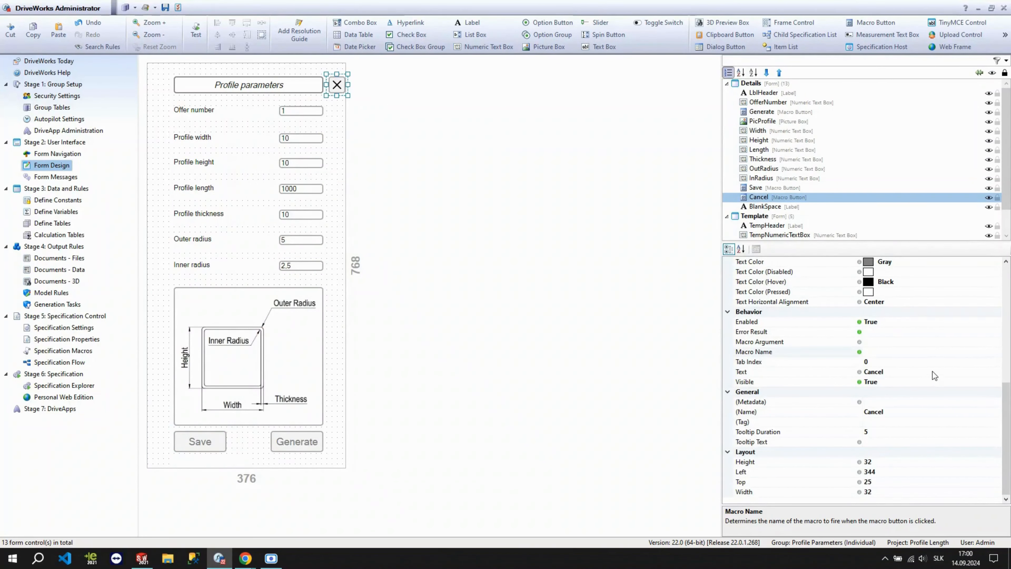
click(941, 353)
click(997, 352)
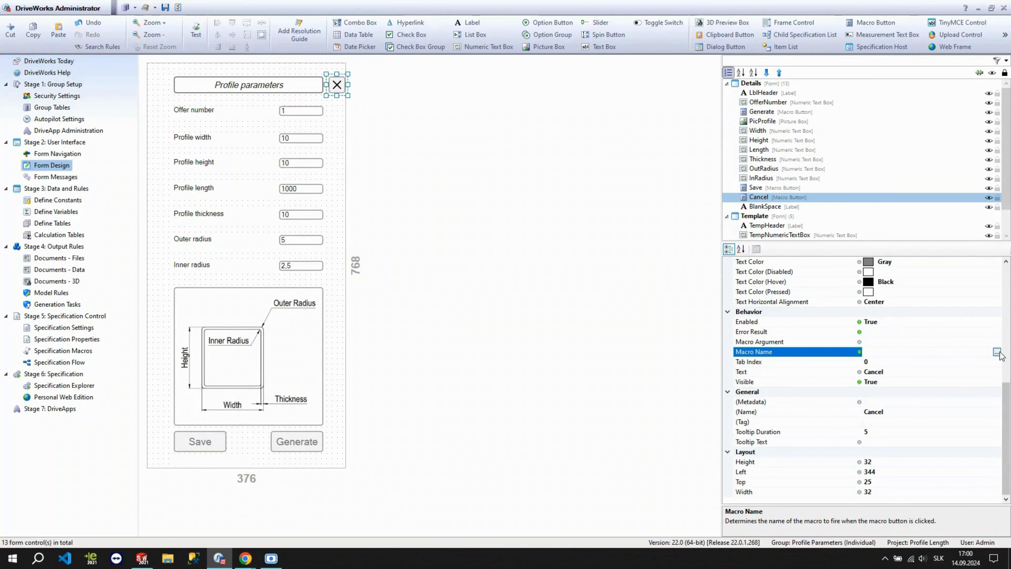
click(409, 132)
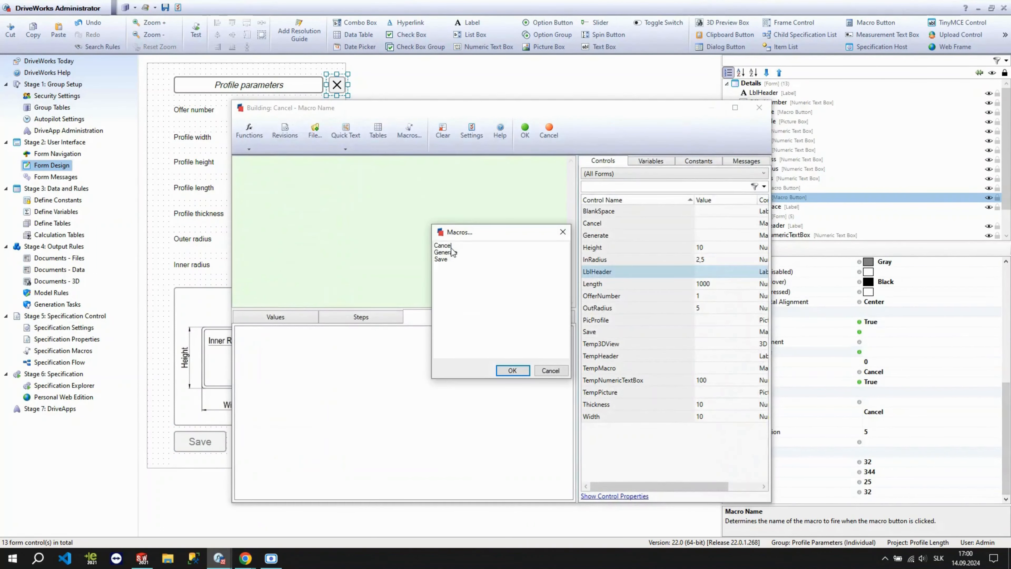
click(452, 245)
click(513, 370)
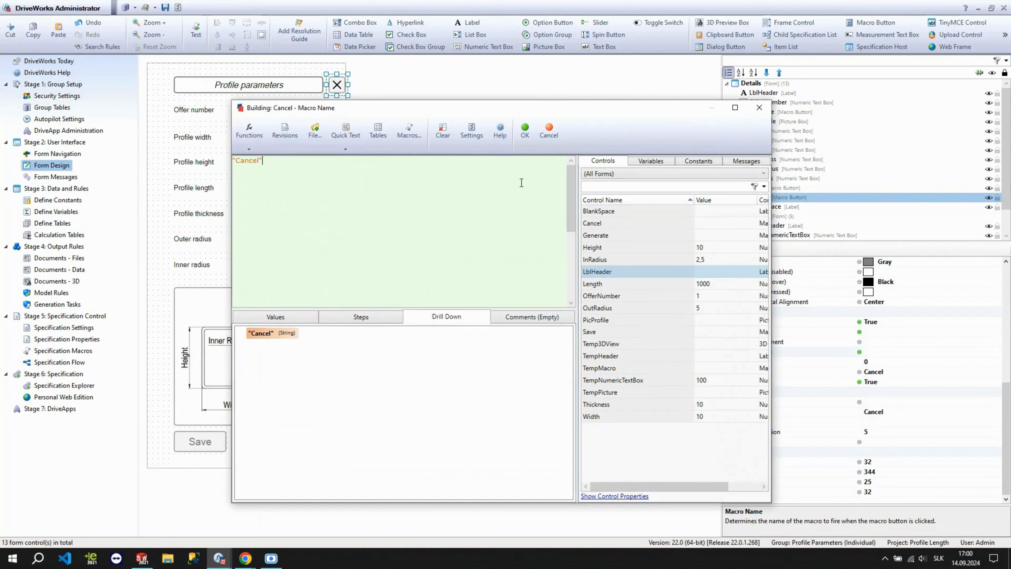
click(525, 133)
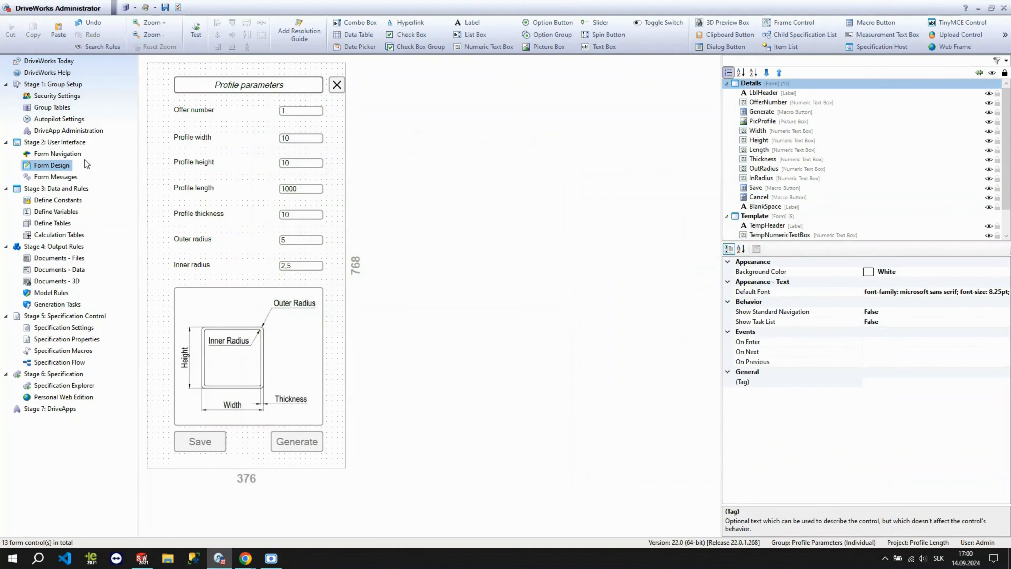
Step: Run a new specification with profile width 150, height 200 and length 3000, and save it with the form's Save button
click(82, 362)
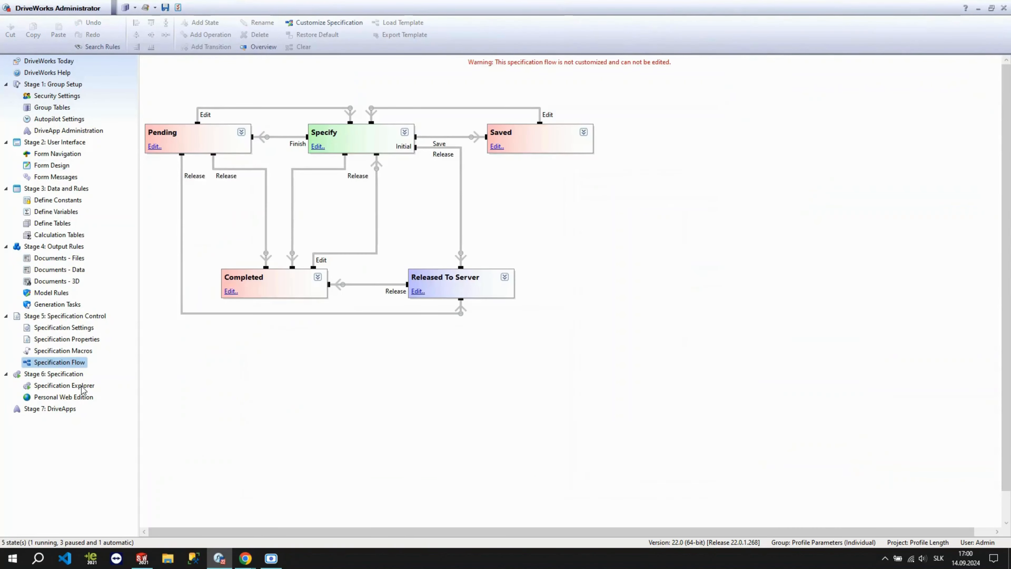
click(84, 386)
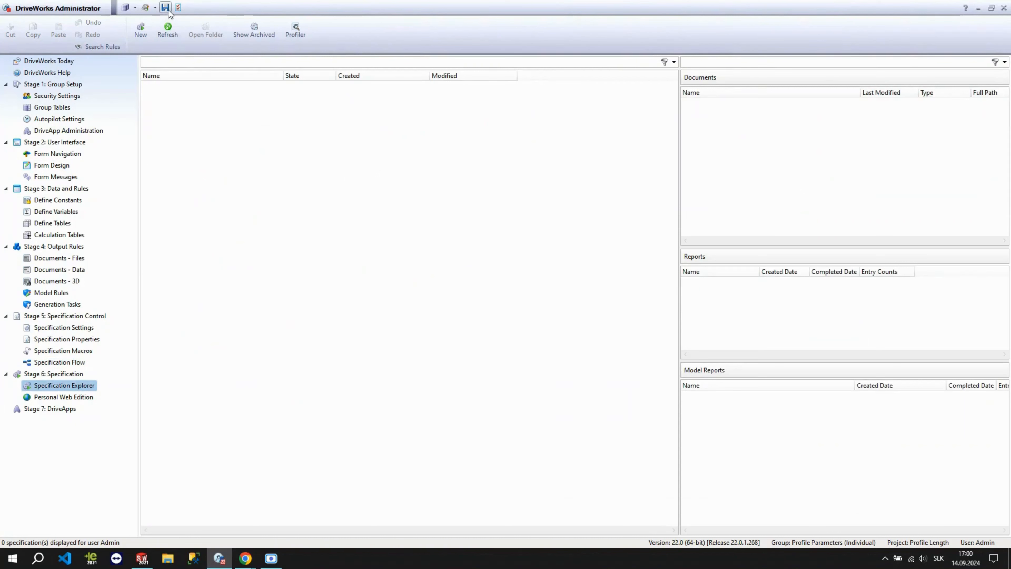
click(141, 32)
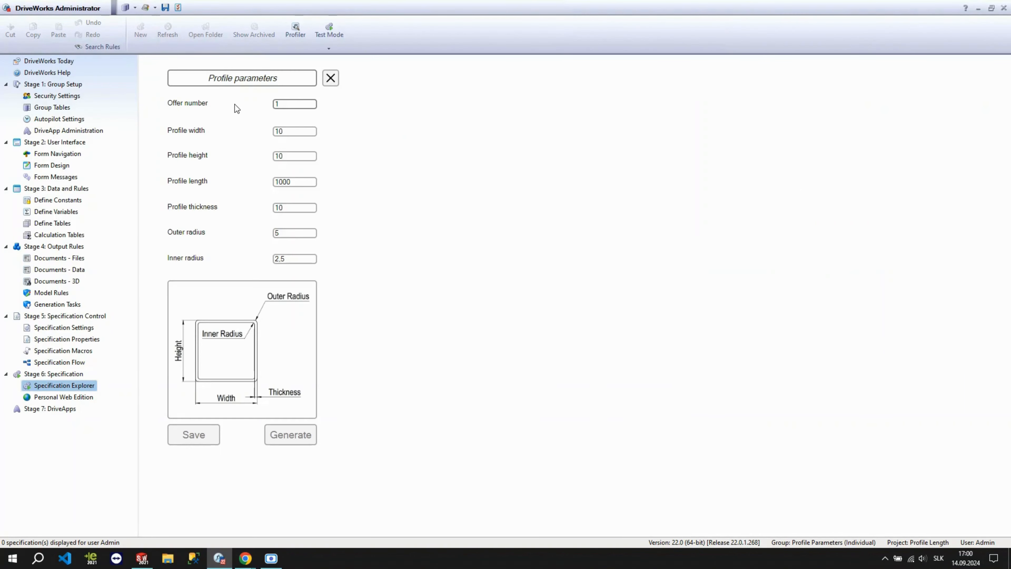
drag(296, 133, 271, 136)
text(150)
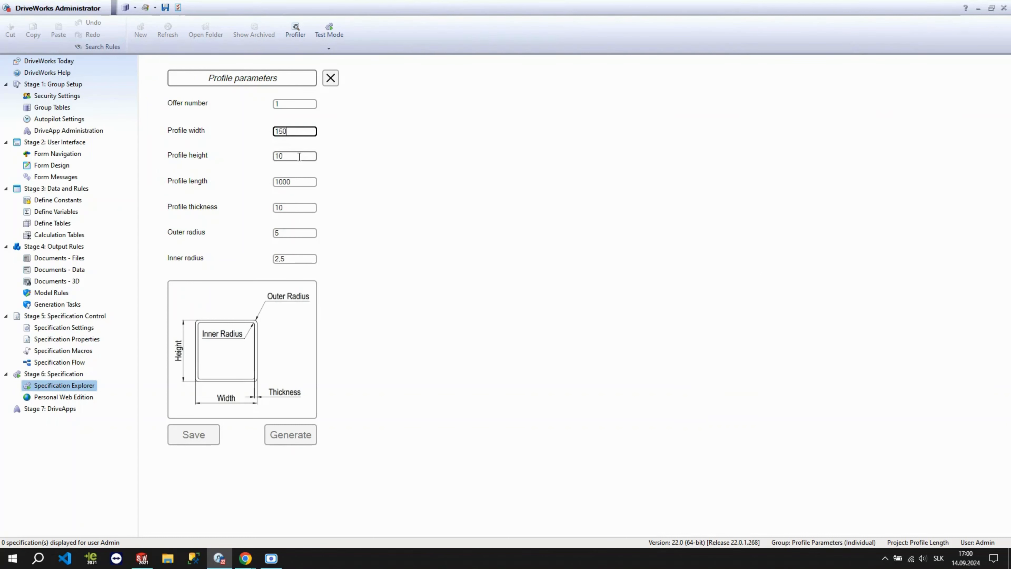
key(Tab)
text(200)
click(302, 180)
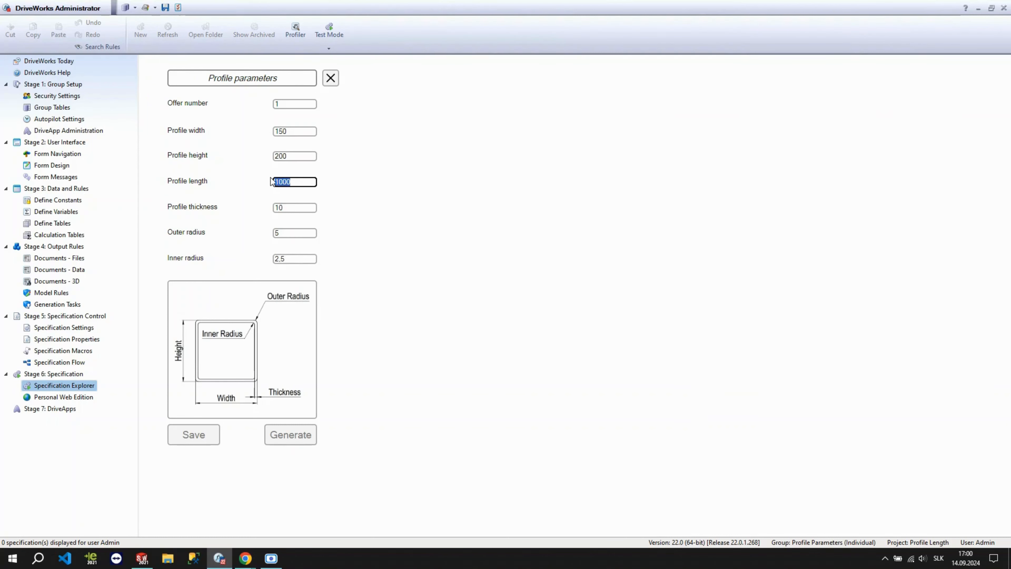
text(3000)
click(347, 183)
click(202, 435)
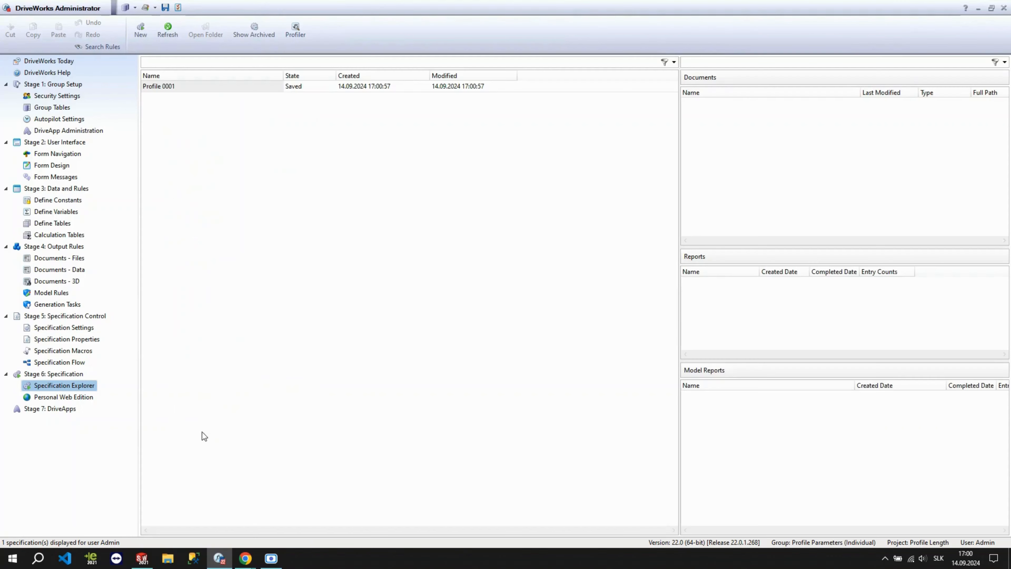
Step: Edit the saved Profile 0001 specification, set the profile width to 200, and cancel it with the form's X button
click(306, 85)
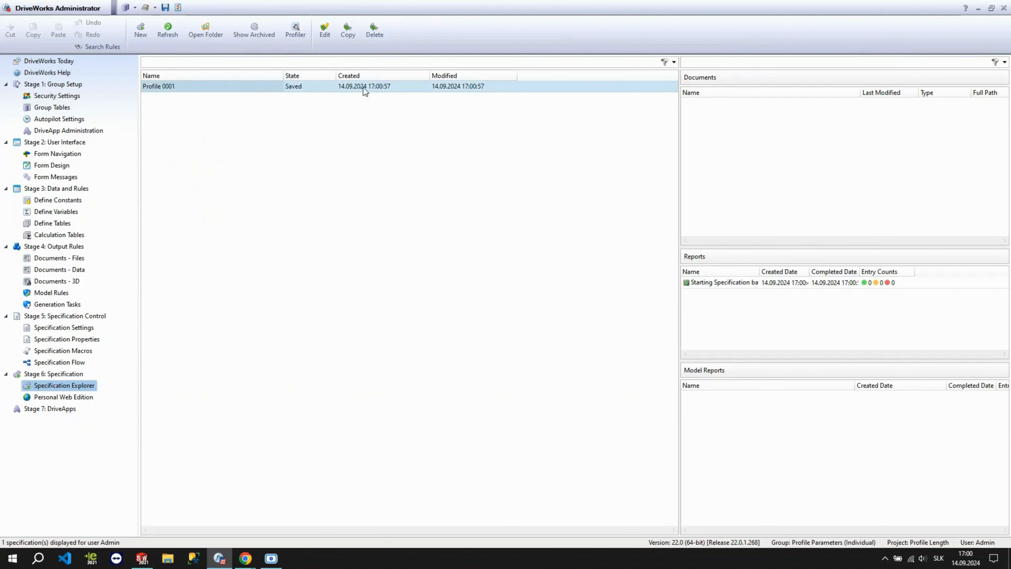
click(325, 30)
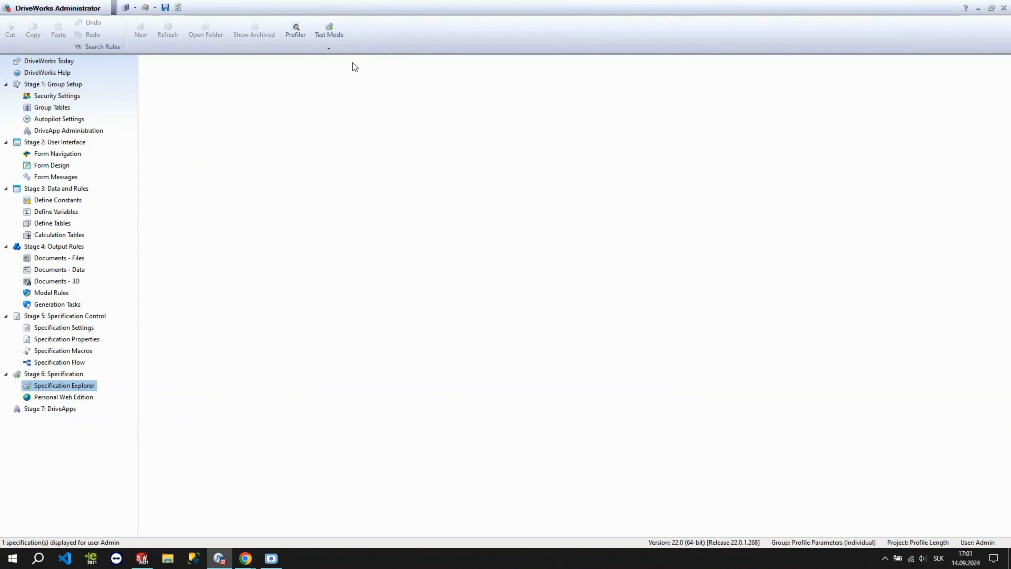
drag(294, 102, 268, 99)
text(200)
click(350, 144)
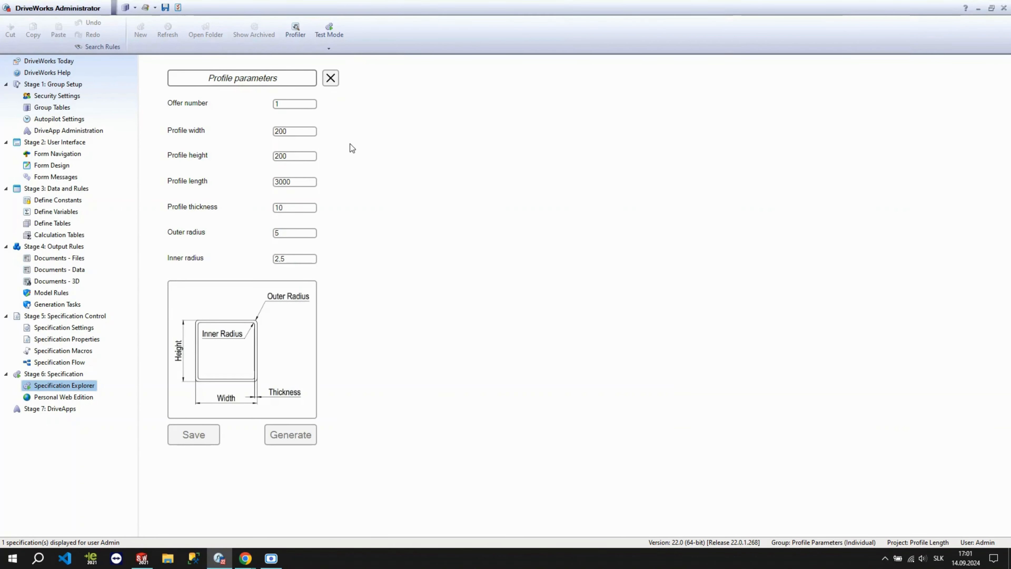
click(330, 78)
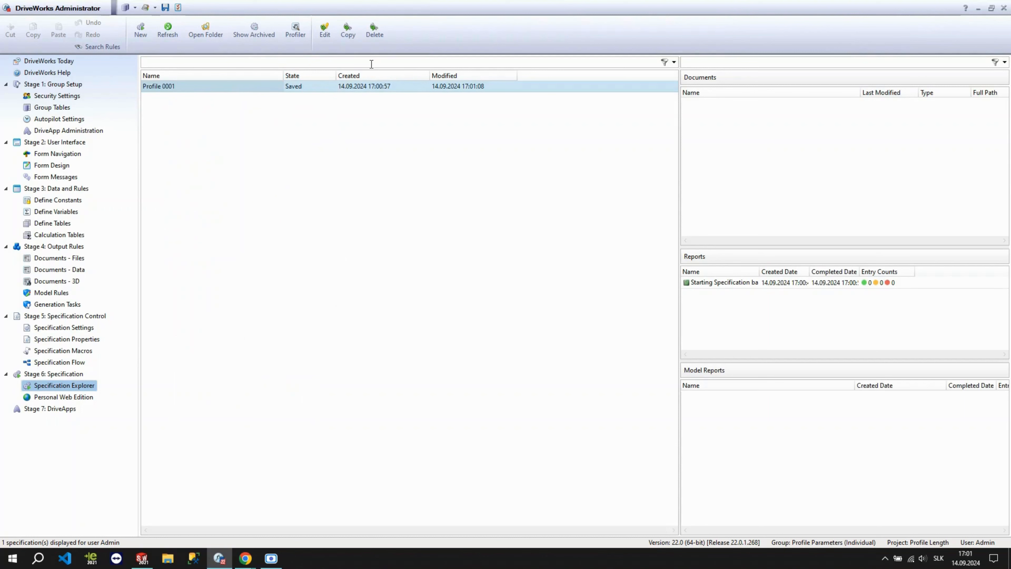
Step: Delete the Profile 0001 specification and save the project
click(376, 32)
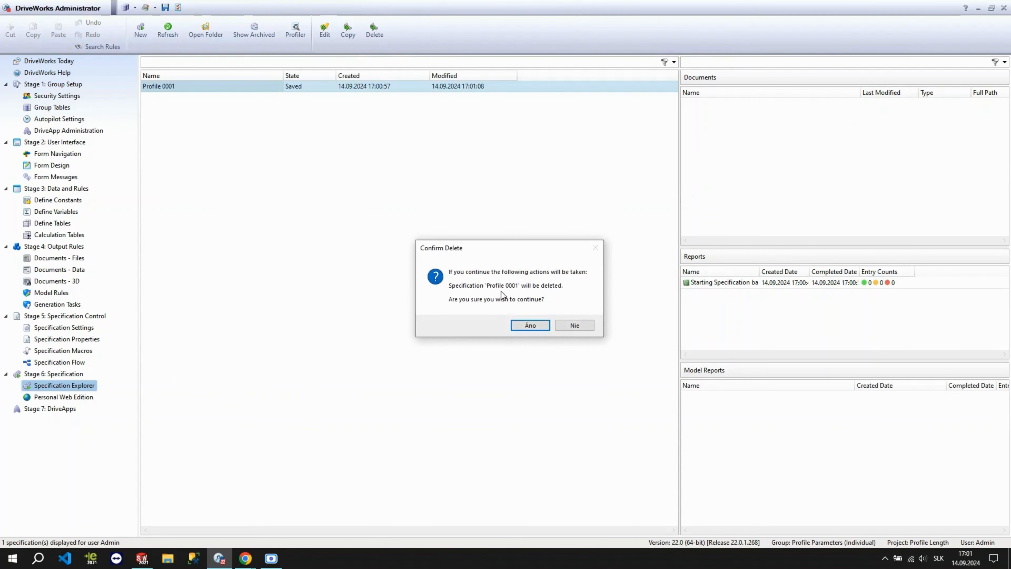
click(529, 325)
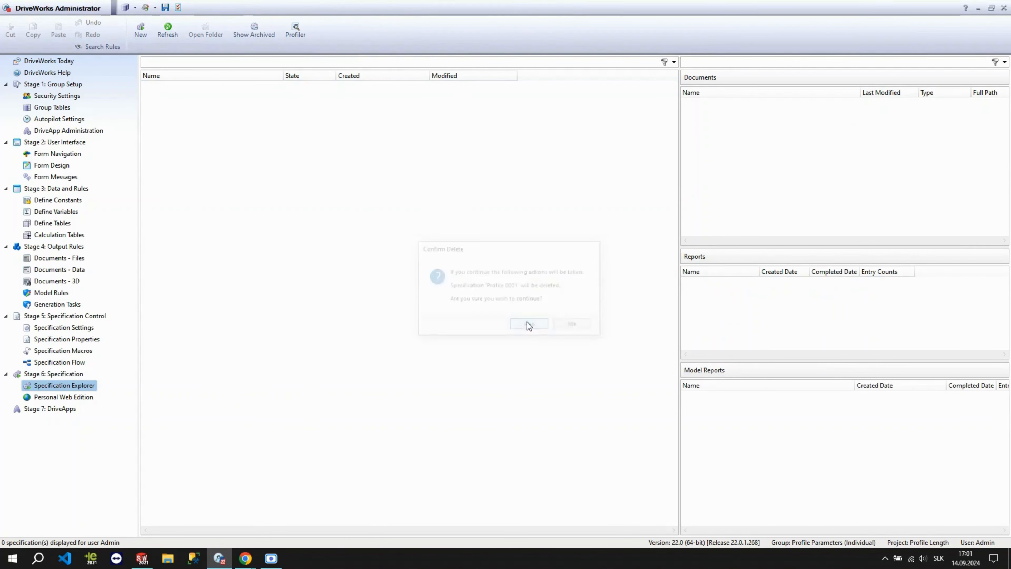
click(166, 9)
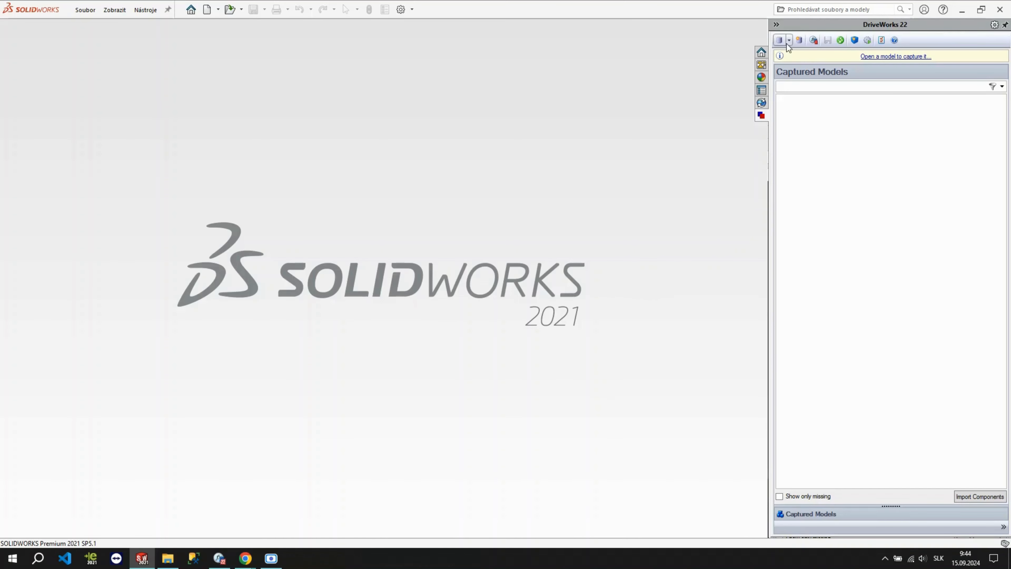
Step: Open the BasicProfile part from the Profile Length Models folder for capture in the Profile Parameters project
click(787, 42)
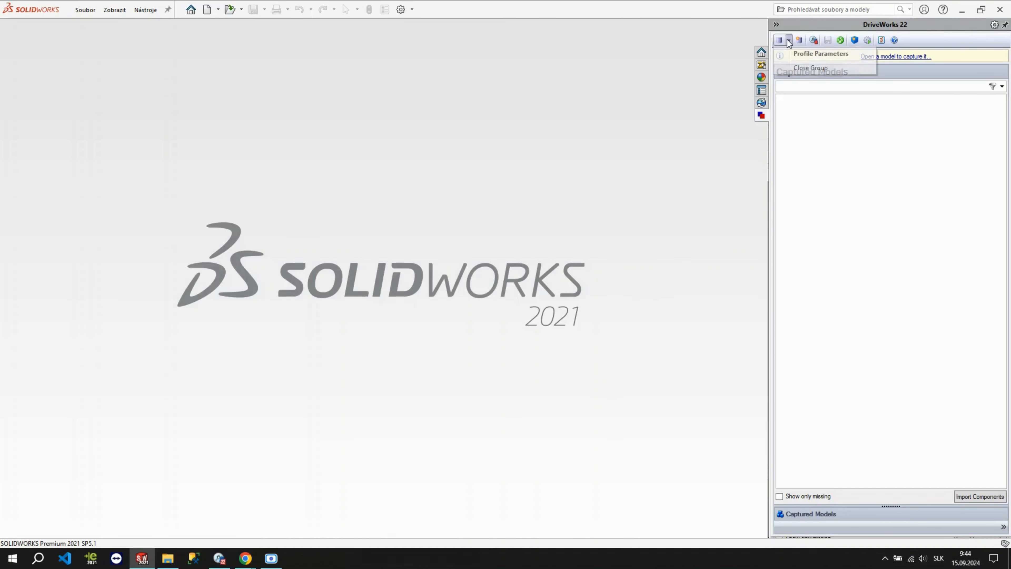
click(805, 59)
click(596, 334)
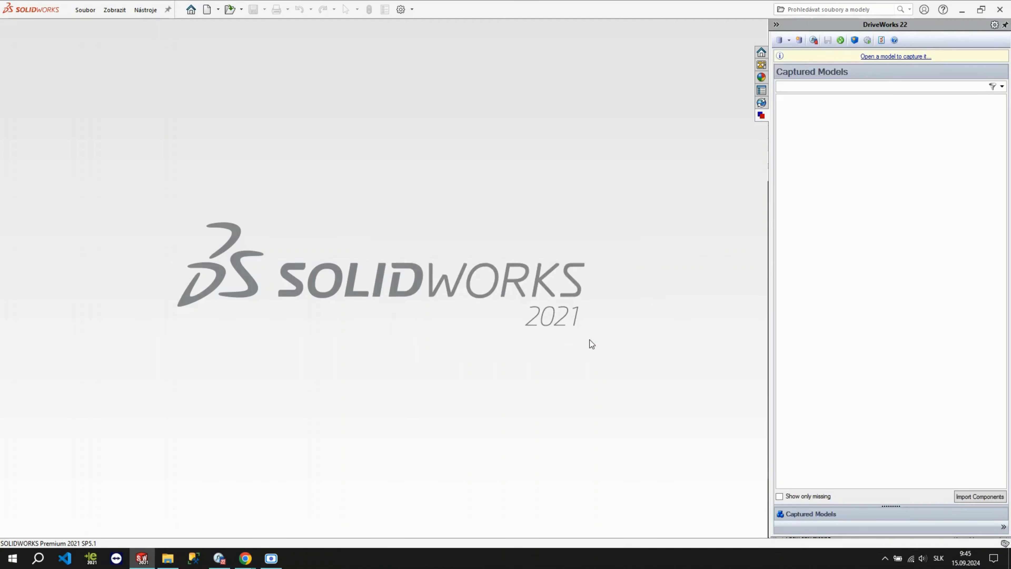
click(892, 56)
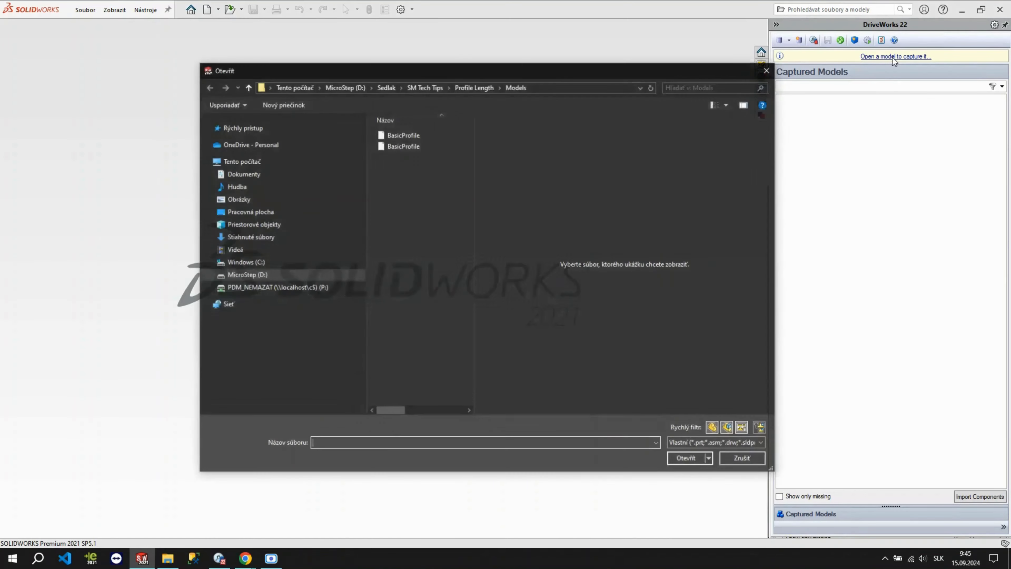
click(420, 148)
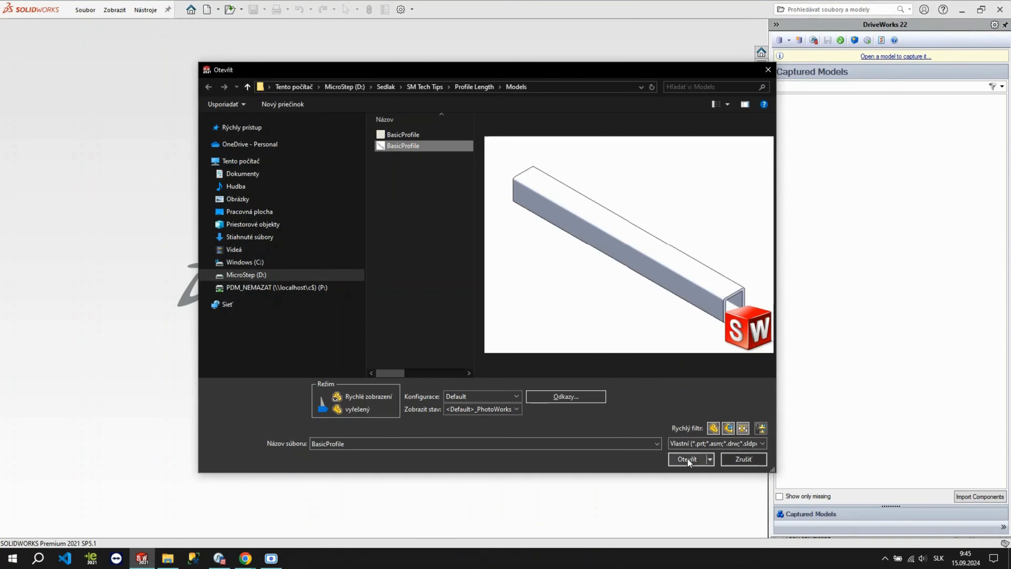
click(687, 458)
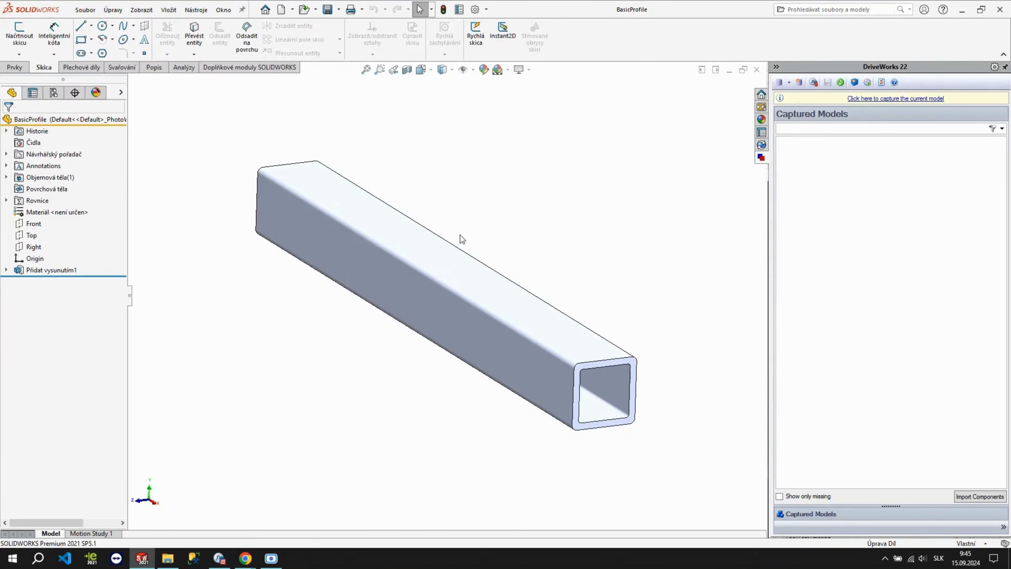
Step: Capture the open BasicProfile part as a DriveWorks model and save the project
middle_drag(455, 329, 440, 304)
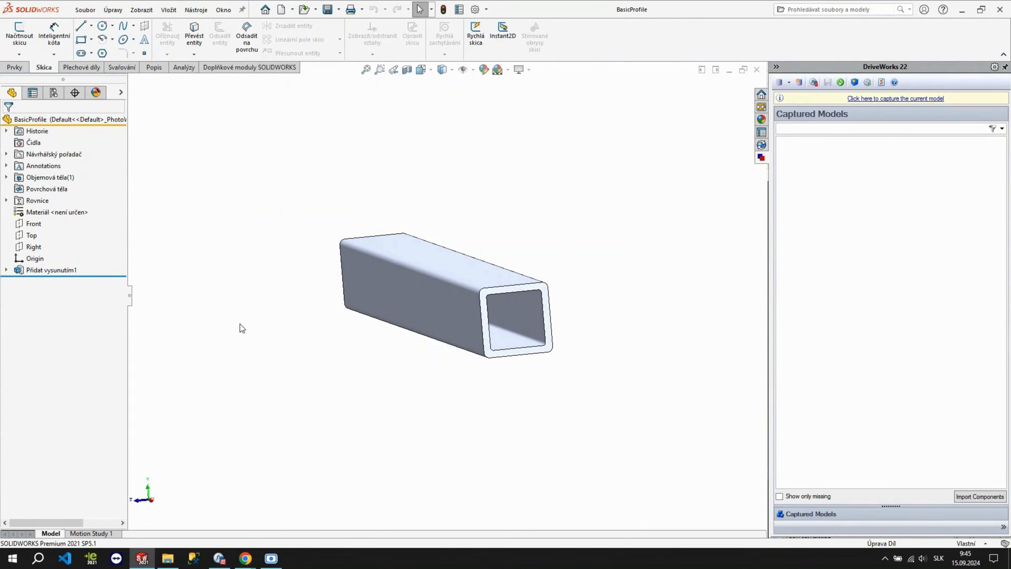
click(864, 99)
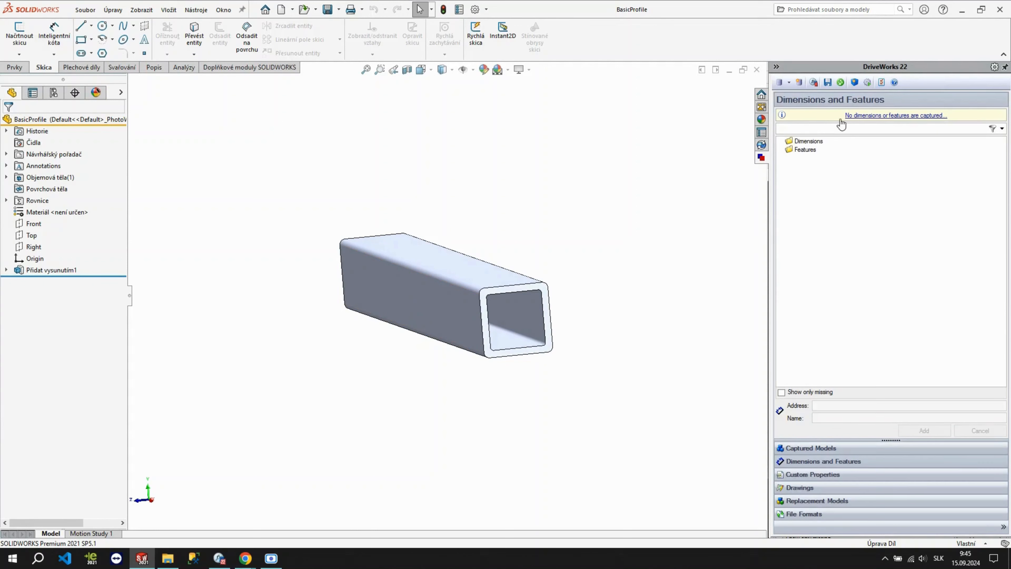
click(827, 83)
Step: Capture the extrusion depth dimension D1@Přidat vysunutím1 under the name Length
middle_drag(354, 249, 374, 275)
double_click(410, 241)
click(511, 254)
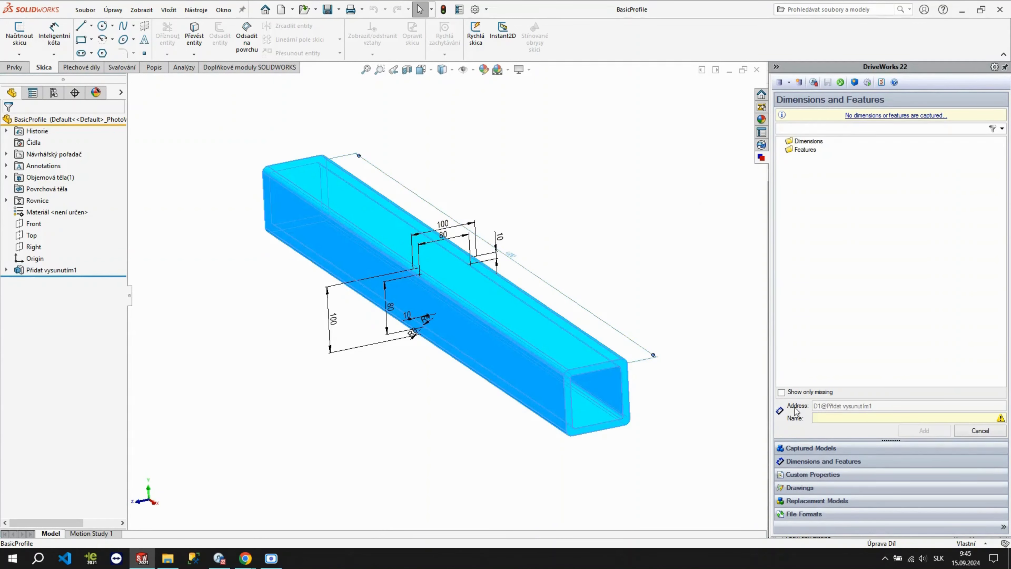
click(832, 418)
text(Length)
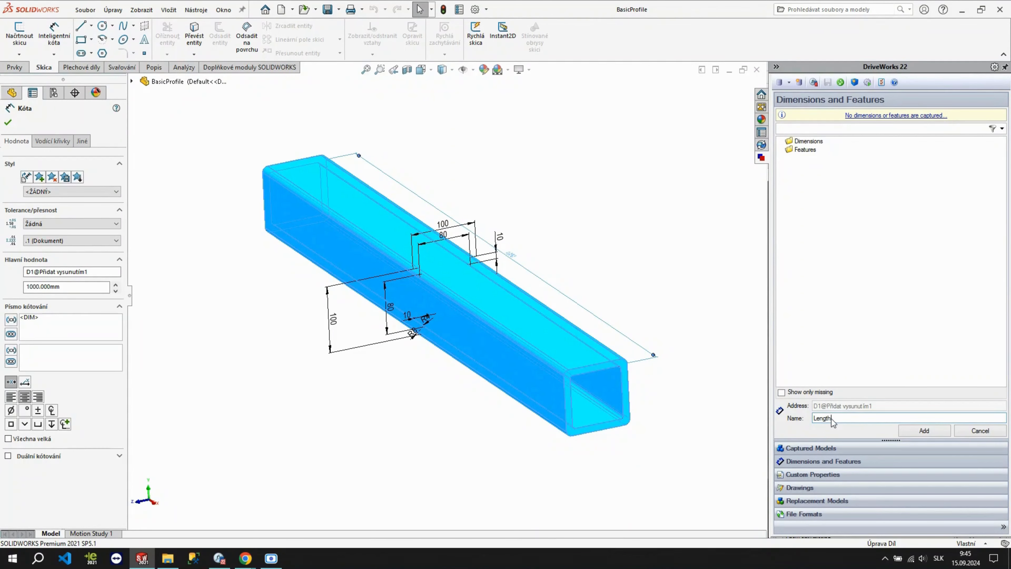
key(Return)
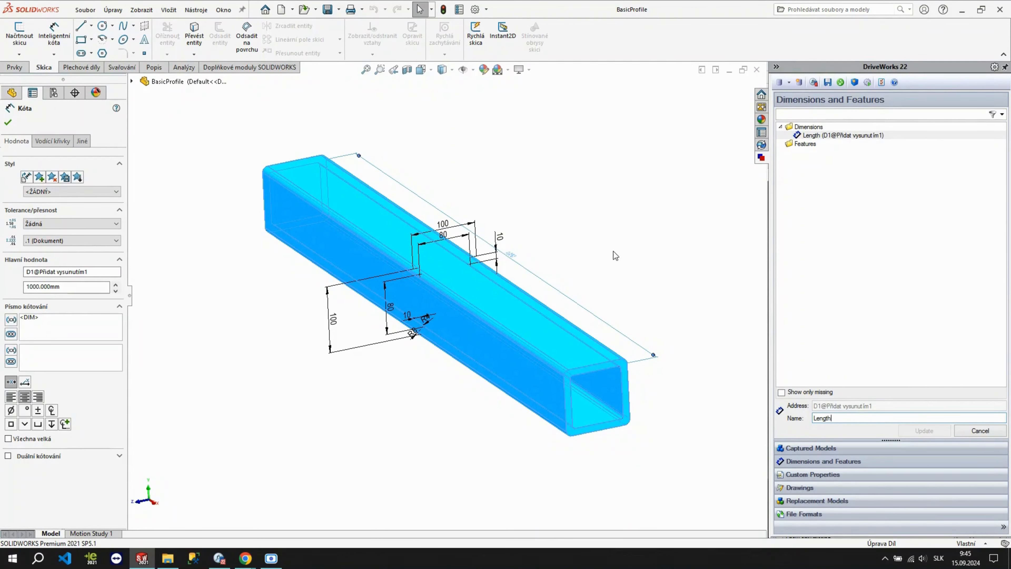
Step: Edit sketch Skica1, move its outer vertical dimension closer to the profile, and capture it as Height
click(204, 316)
click(6, 269)
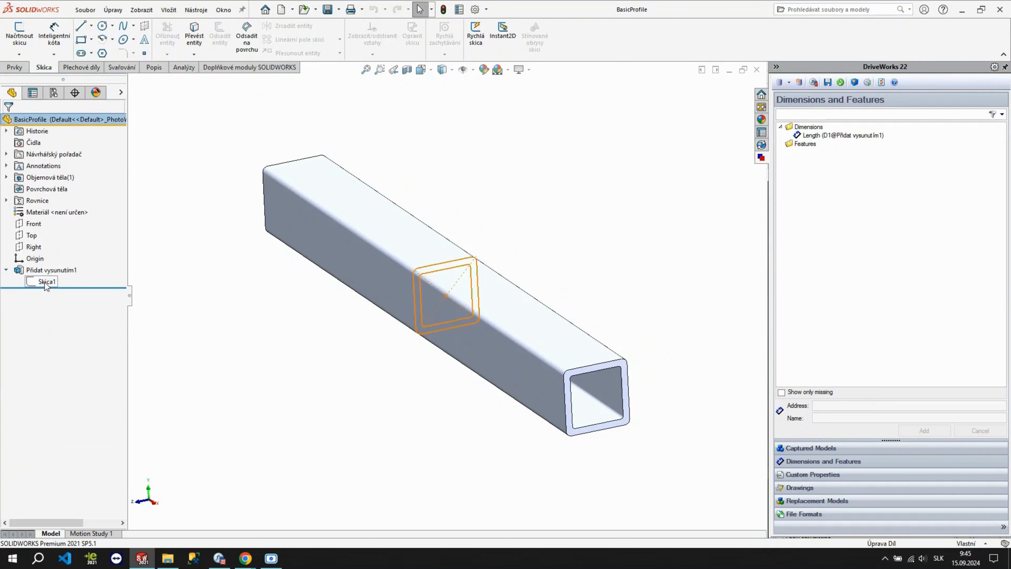
click(45, 281)
click(54, 253)
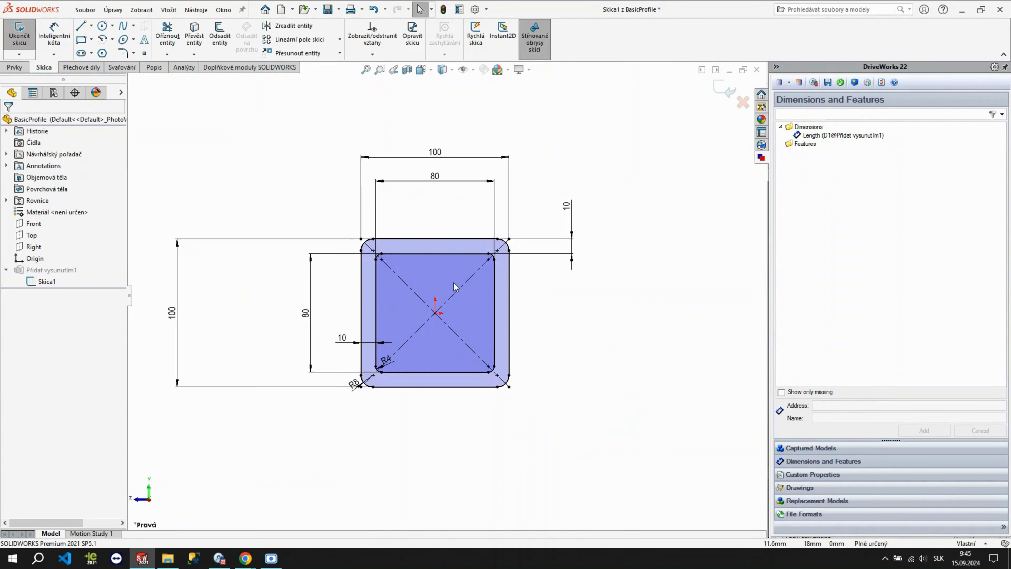
drag(184, 325, 281, 317)
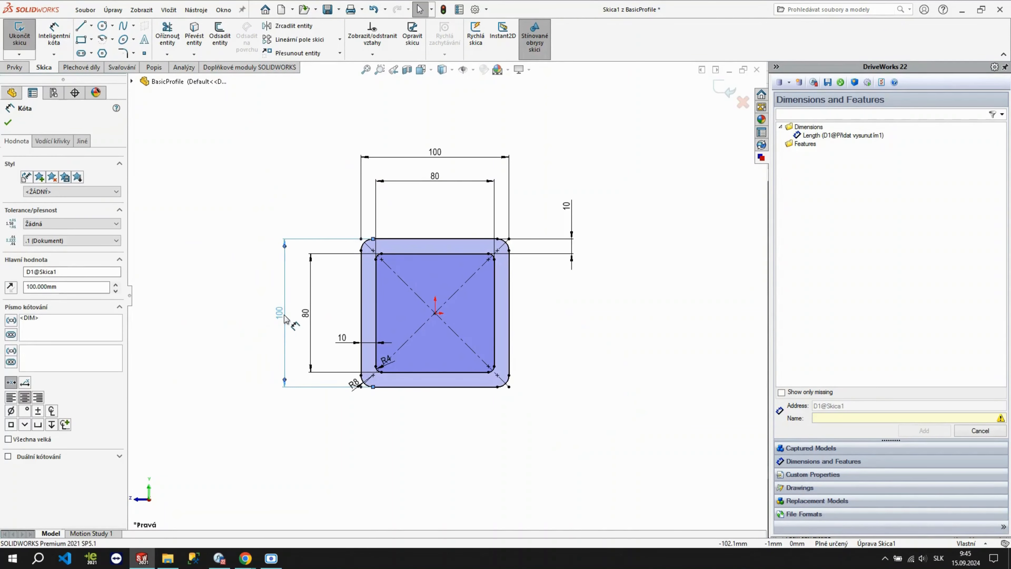
click(833, 421)
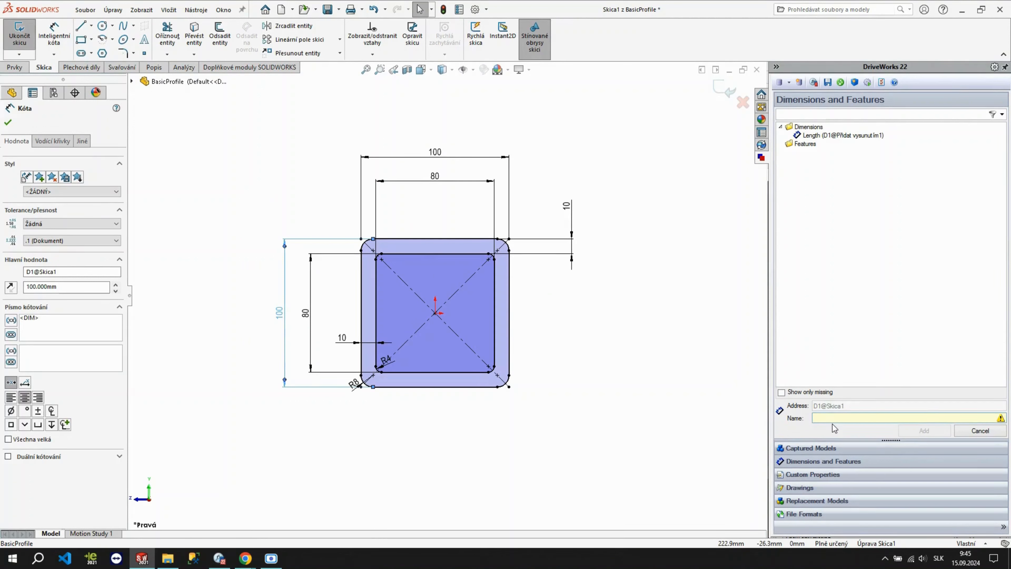
text(Height)
key(Return)
Step: Capture the outer horizontal dimension of the profile sketch under the name Width
click(439, 158)
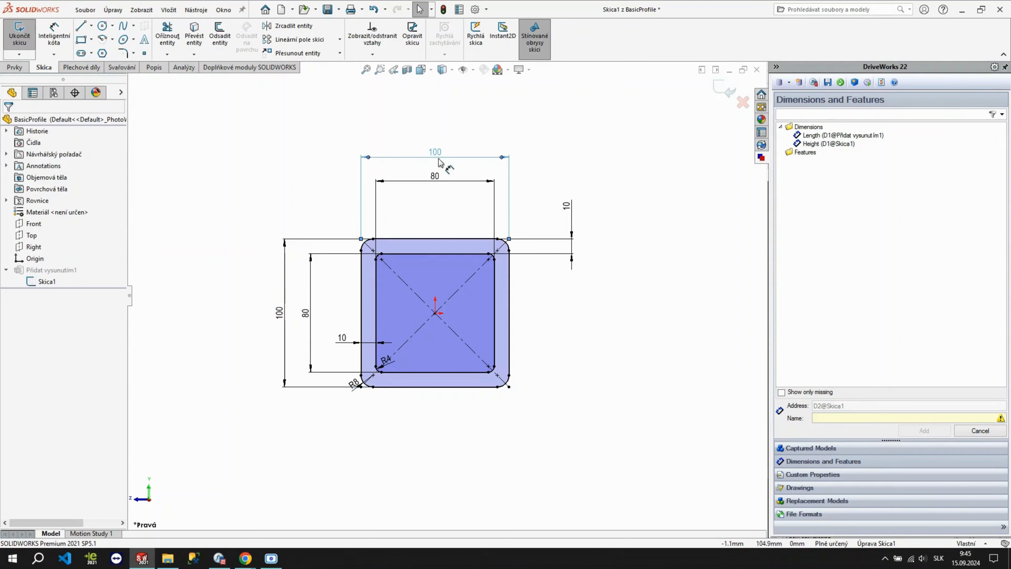
click(828, 415)
text(Widt)
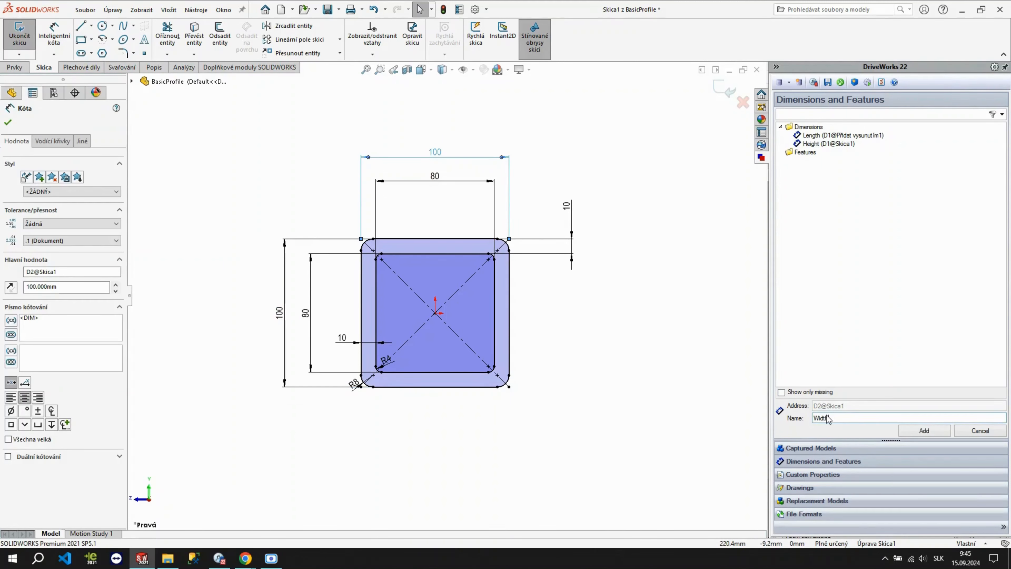
key(Return)
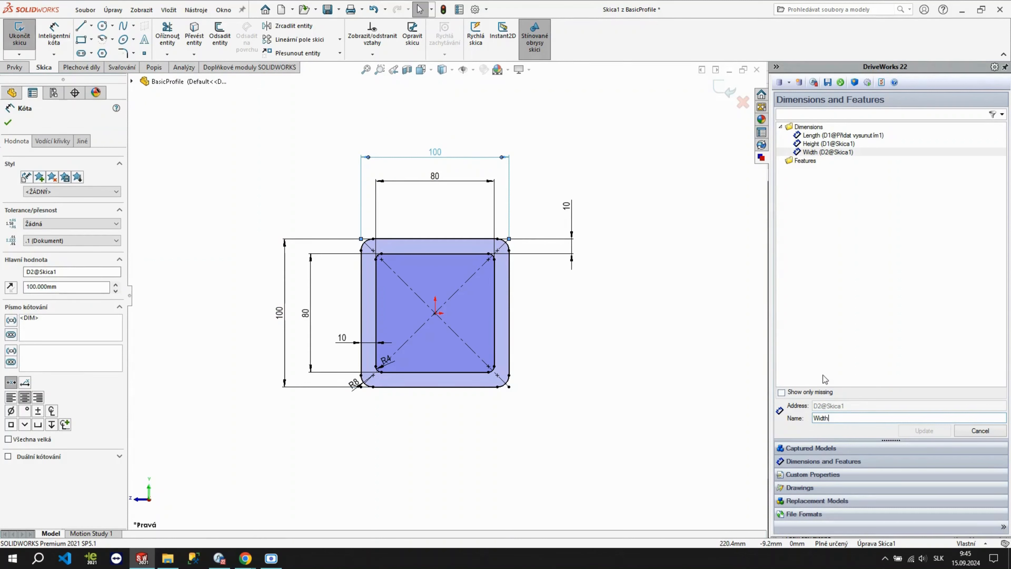
Step: Capture the horizontal wall thickness dimension as Thickness1 and the vertical one as Thickness2
click(343, 339)
click(851, 420)
text(T)
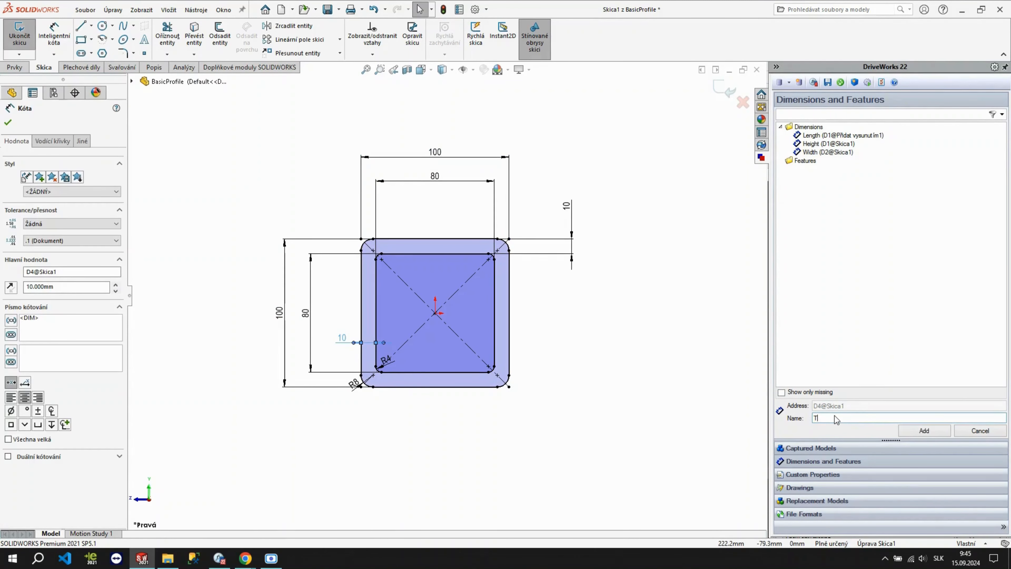
text(hickness1)
key(Return)
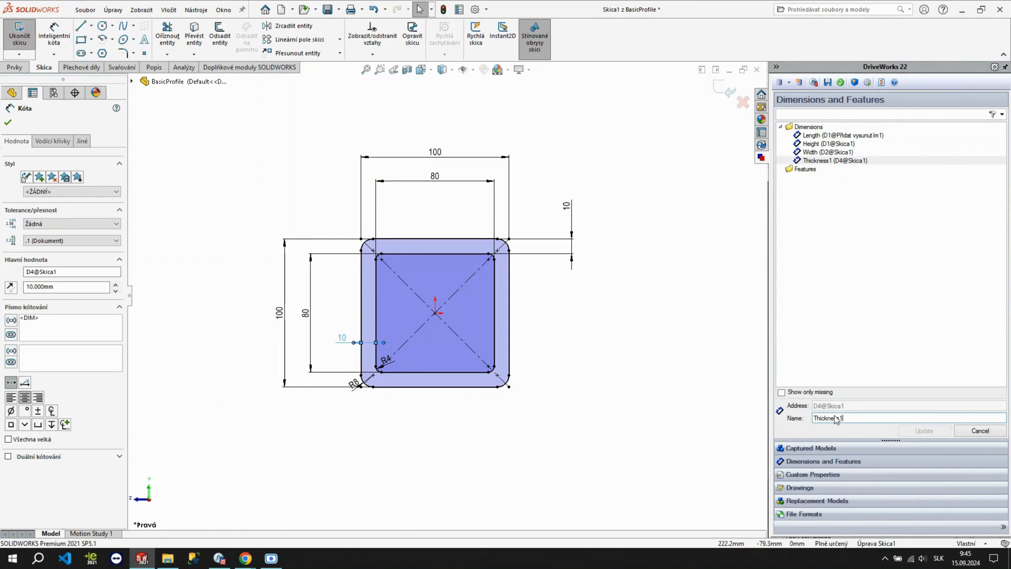
click(570, 208)
click(833, 416)
text(T)
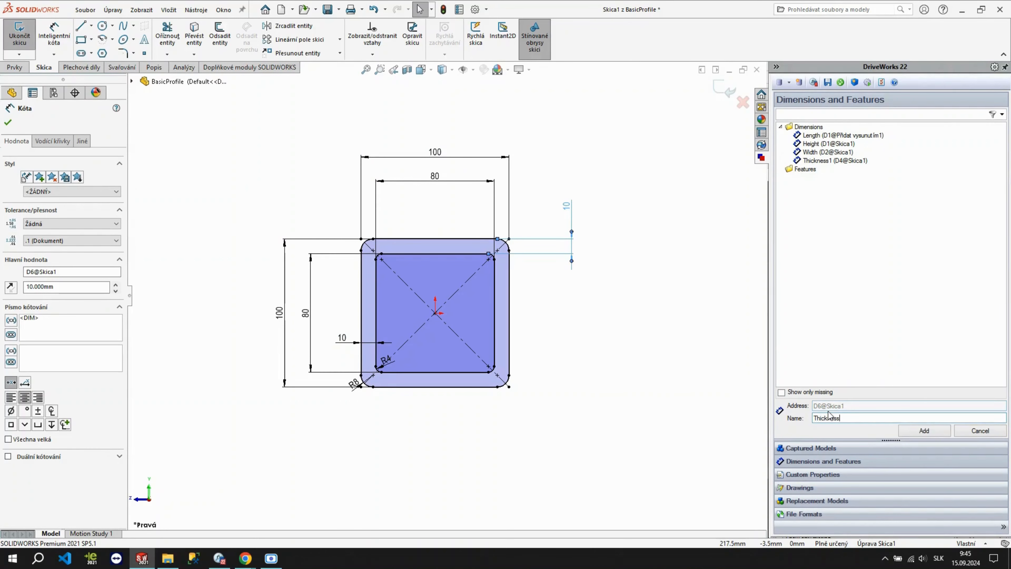
key(Return)
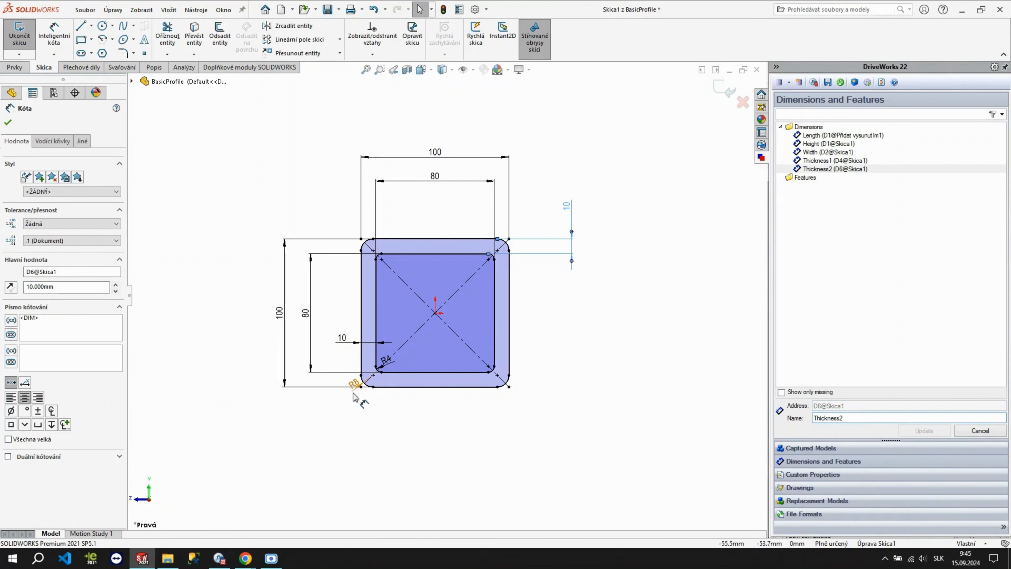
Step: Move the outer corner radius dimension away from the profile corner and capture it as Radius
drag(353, 385, 334, 421)
click(836, 417)
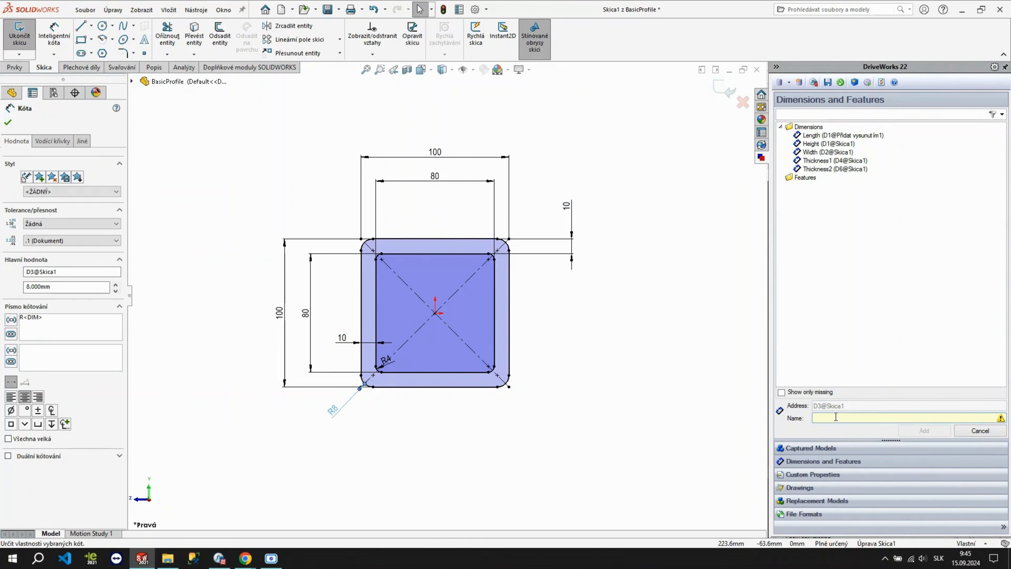
text(Outer)
key(BackSpace)
key(BackSpace)
key(BackSpace)
key(BackSpace)
key(BackSpace)
key(BackSpace)
text(Ra)
key(Return)
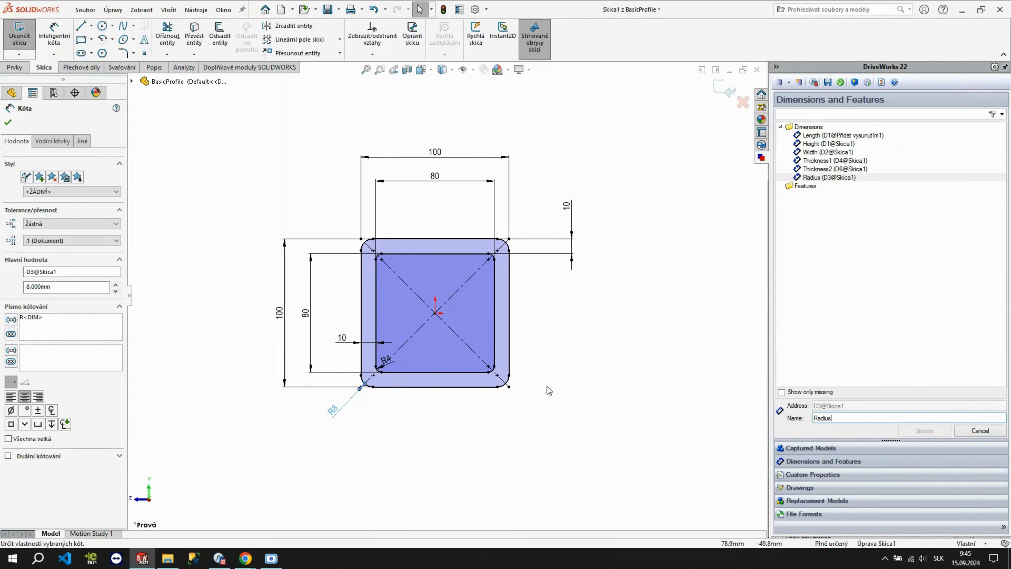
Step: Capture the inner corner radius dimension of the profile sketch as InnerRadius
click(387, 360)
click(837, 418)
text(Inner)
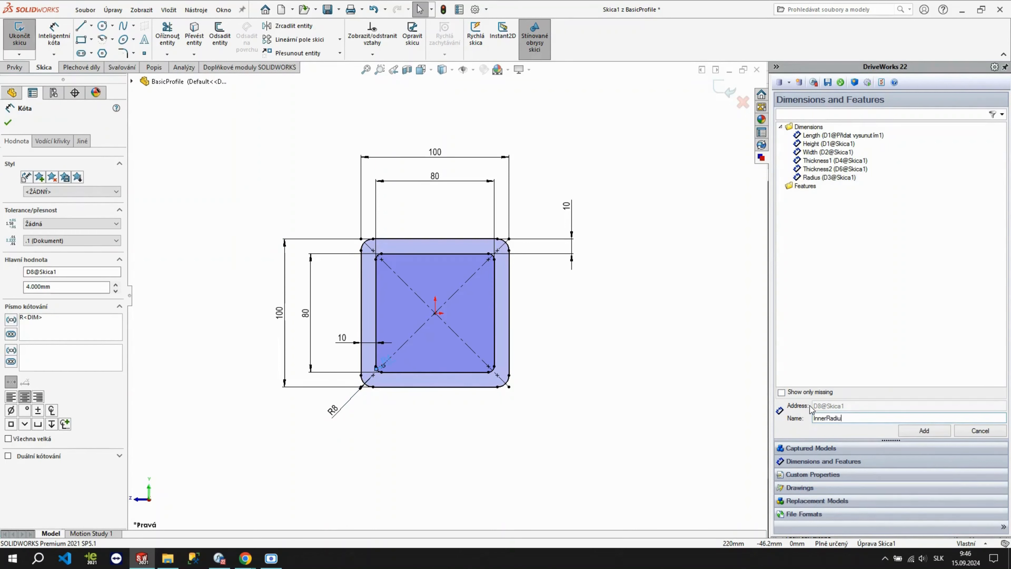
text(Radius)
key(Return)
Step: Capture the inner vertical dimension of the profile sketch as InnerHeight
click(306, 315)
click(836, 418)
text(Inn)
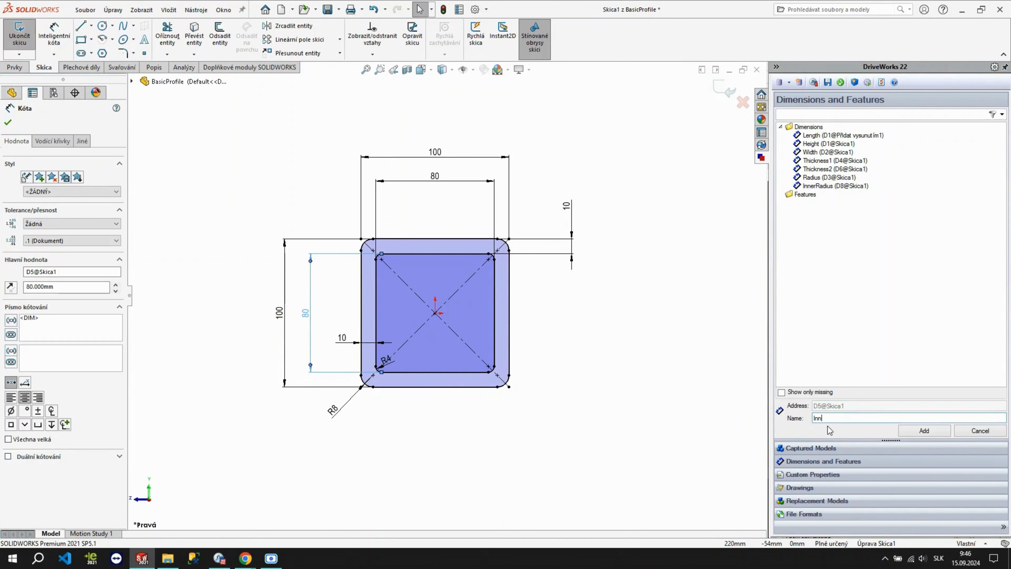
text(erHeight)
key(Return)
Step: Capture the inner horizontal dimension as InnerWidth and save the captured dimensions in the project
click(435, 176)
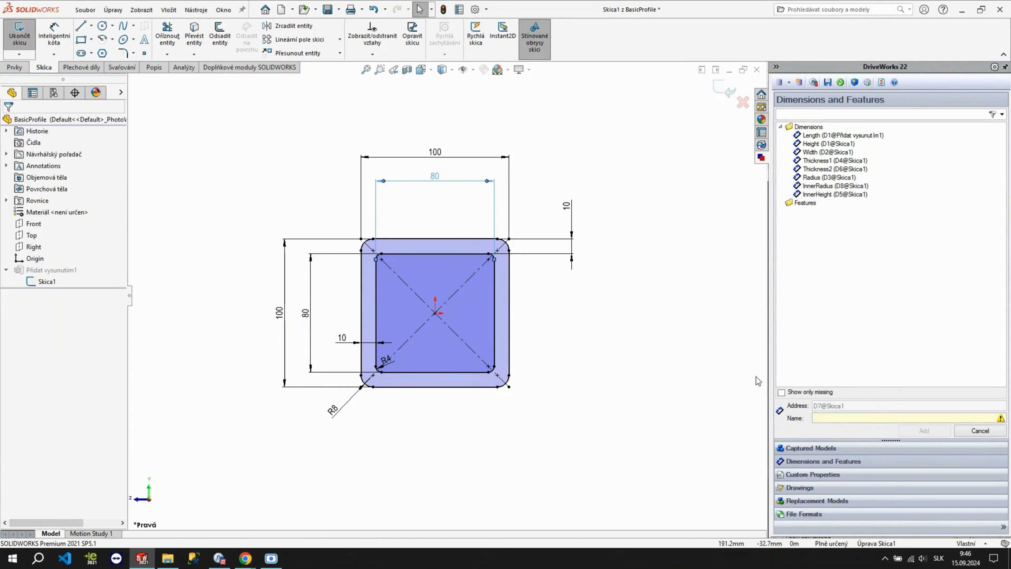
click(863, 417)
text(InnerWidth)
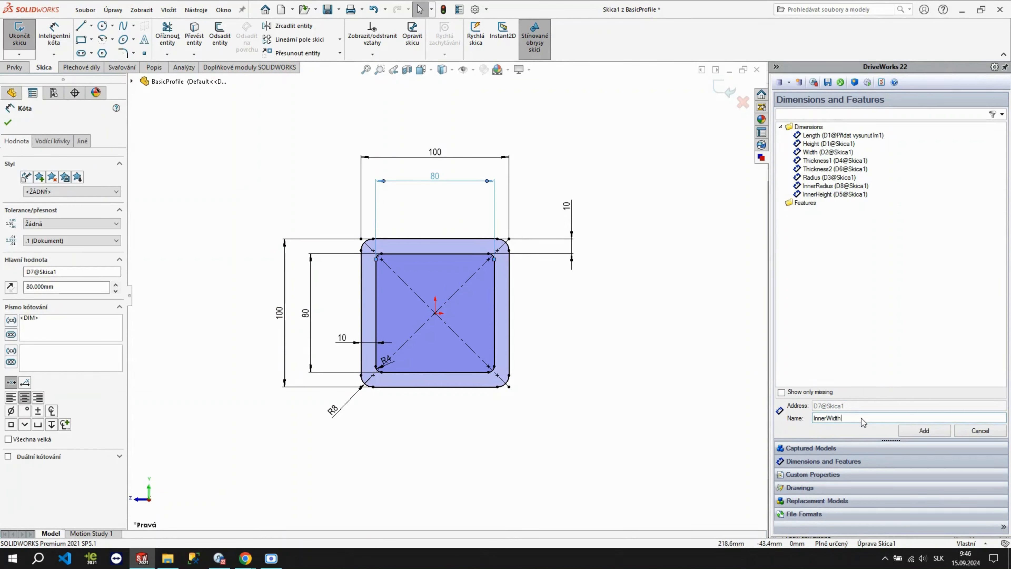
key(Return)
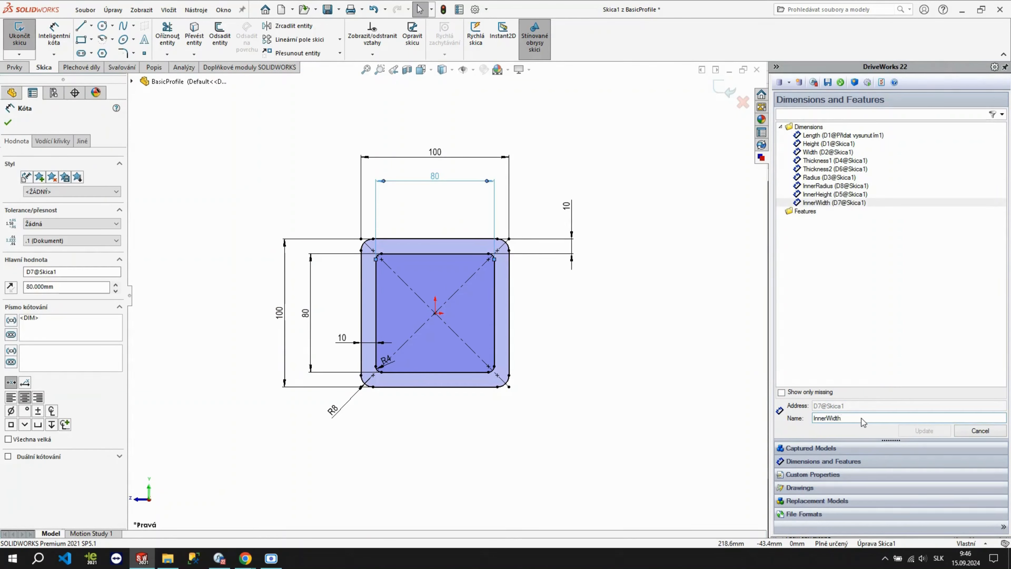
click(827, 82)
Step: Check the captured dimensions from Length to InnerWidth, then exit the sketch and save the BasicProfile part
drag(824, 135, 827, 197)
click(828, 201)
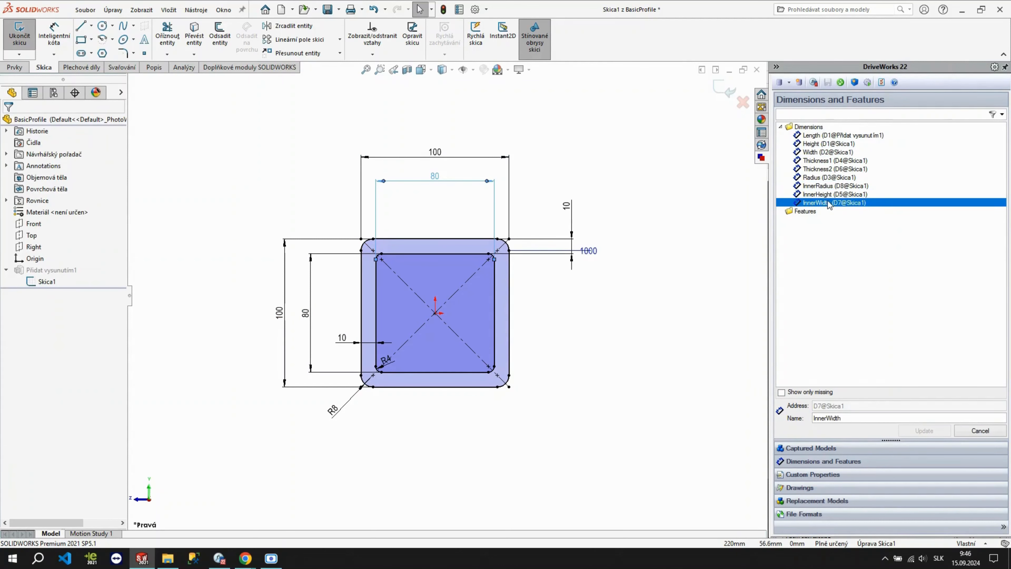
click(662, 228)
click(719, 92)
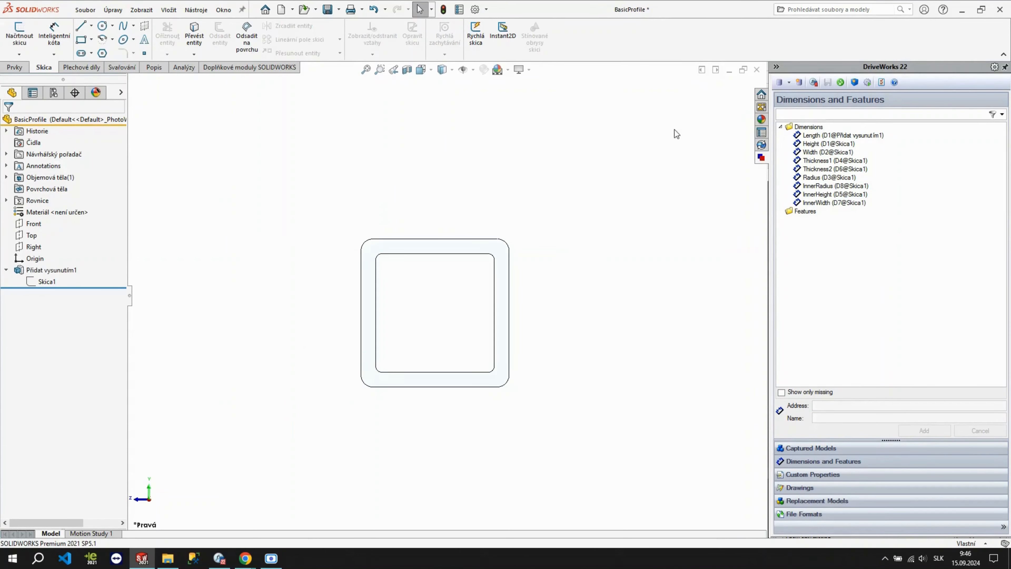
key(ctrl+7)
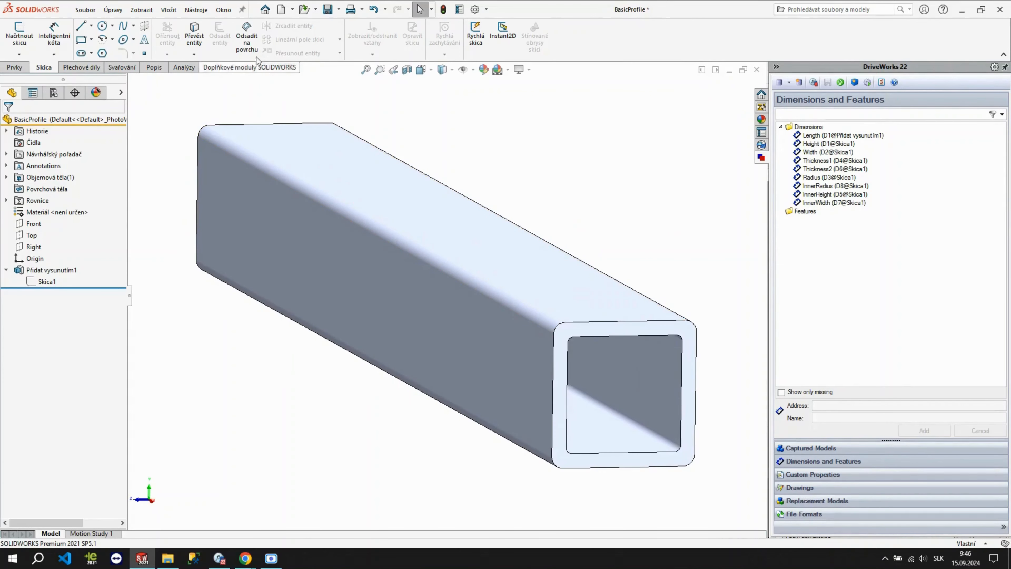
click(327, 9)
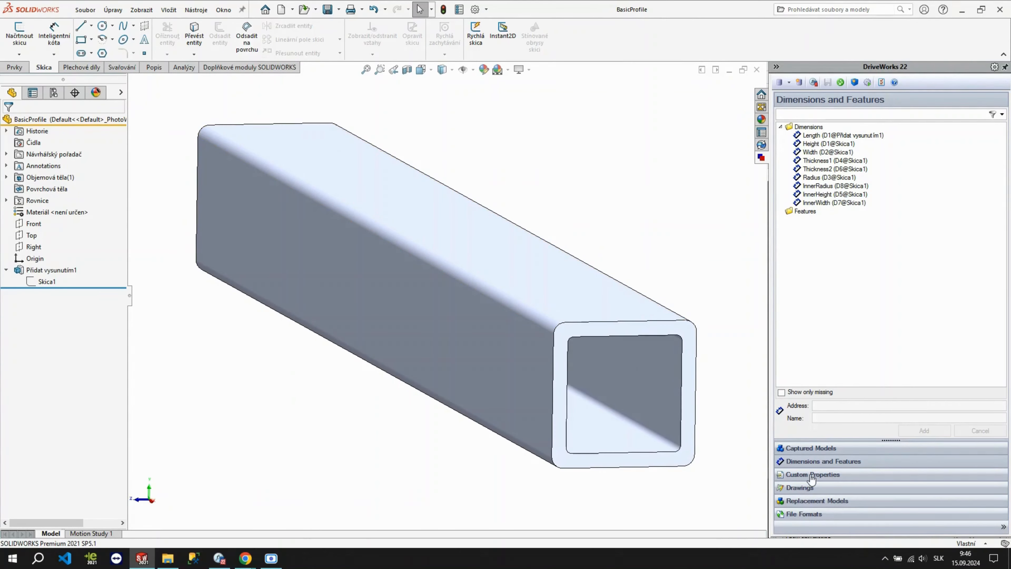
Step: Add the BasicProfile drawing to the part's list of captured drawings
click(800, 487)
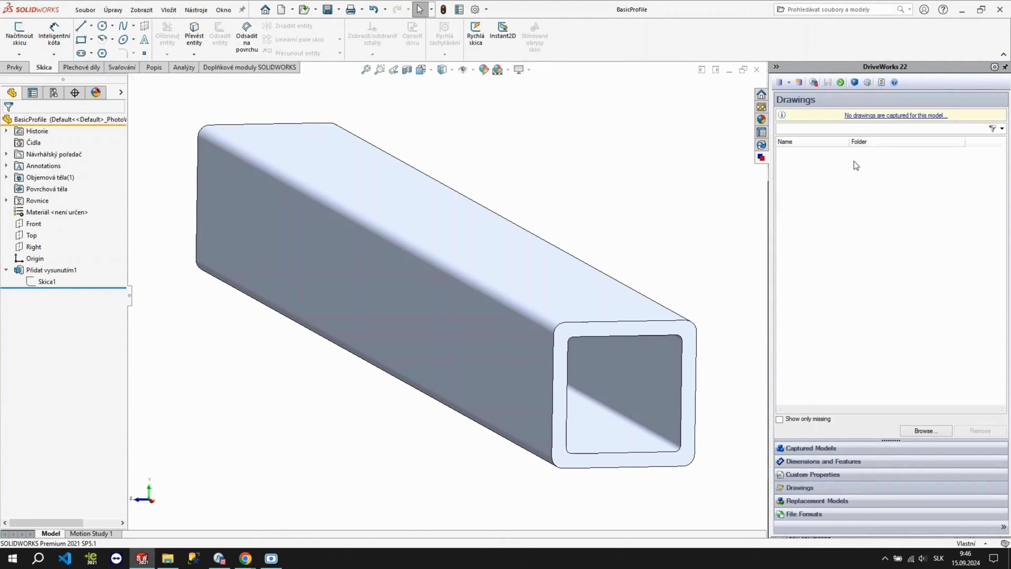
click(874, 117)
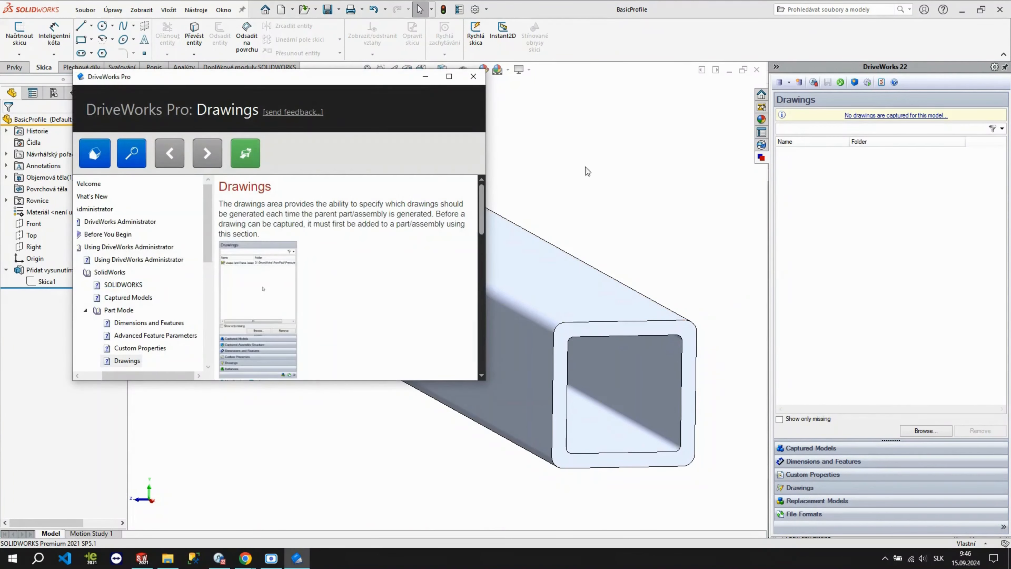
click(474, 77)
click(927, 432)
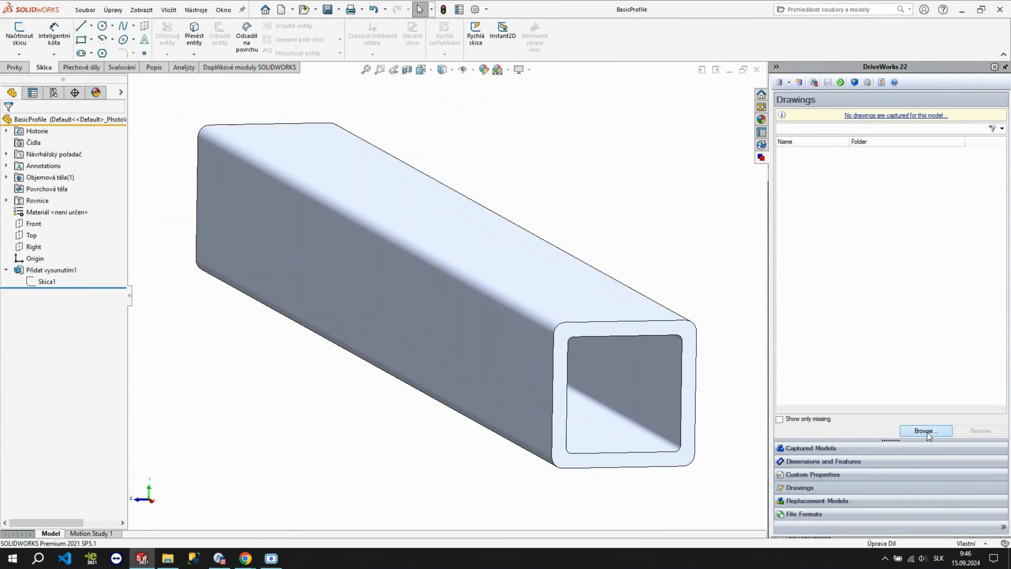
click(539, 212)
click(747, 480)
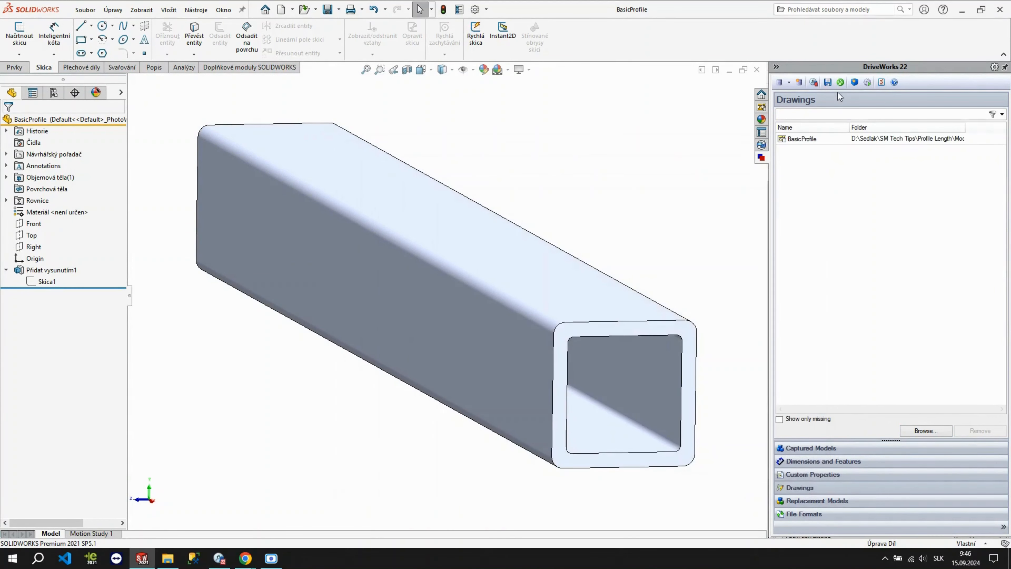
Step: Open the BasicProfile drawing from the captured drawings and capture its sheet List 1
double_click(896, 139)
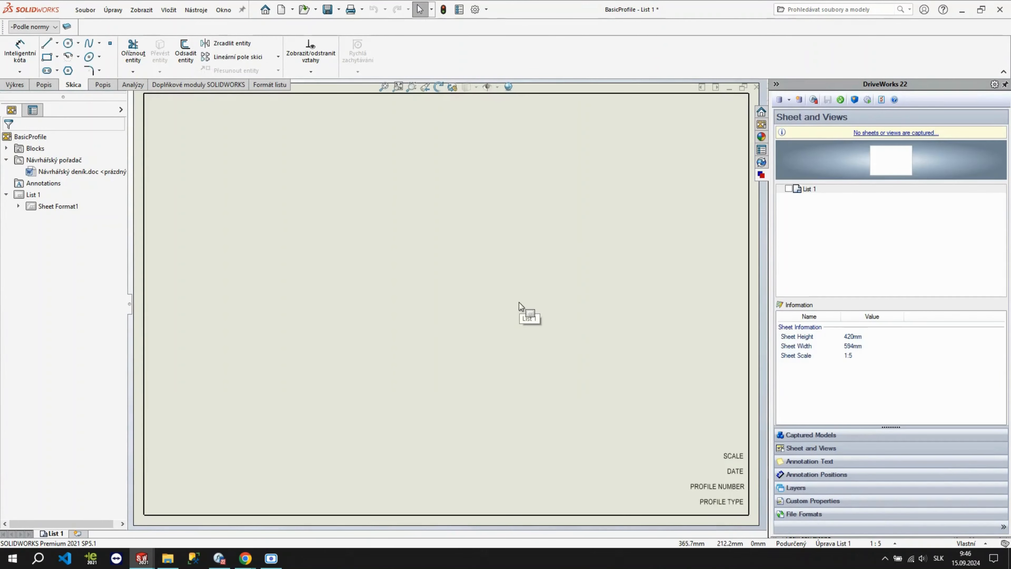
click(786, 189)
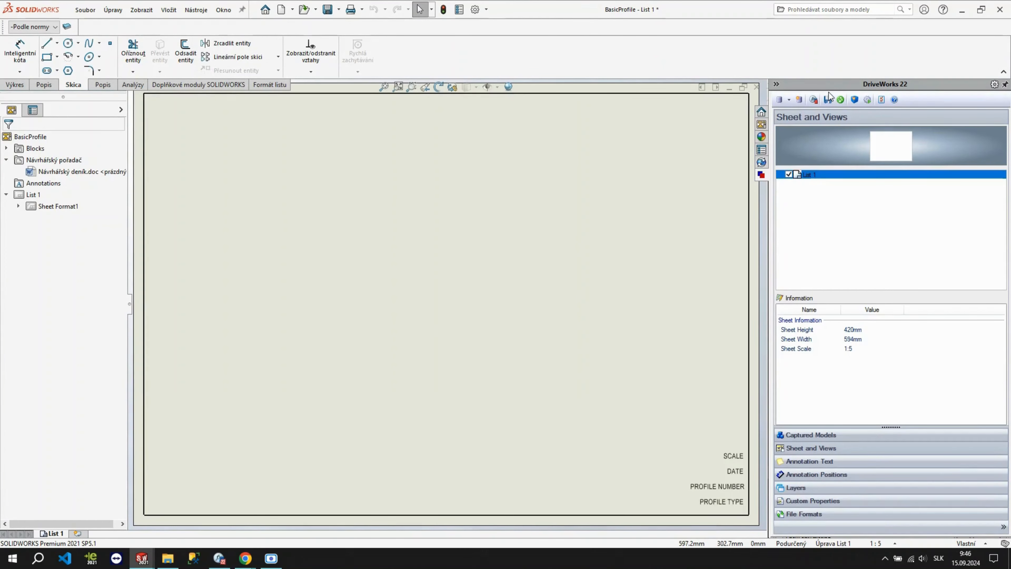
Step: Place the right view (Pravá) of BasicProfile on the left part of the drawing sheet
click(762, 125)
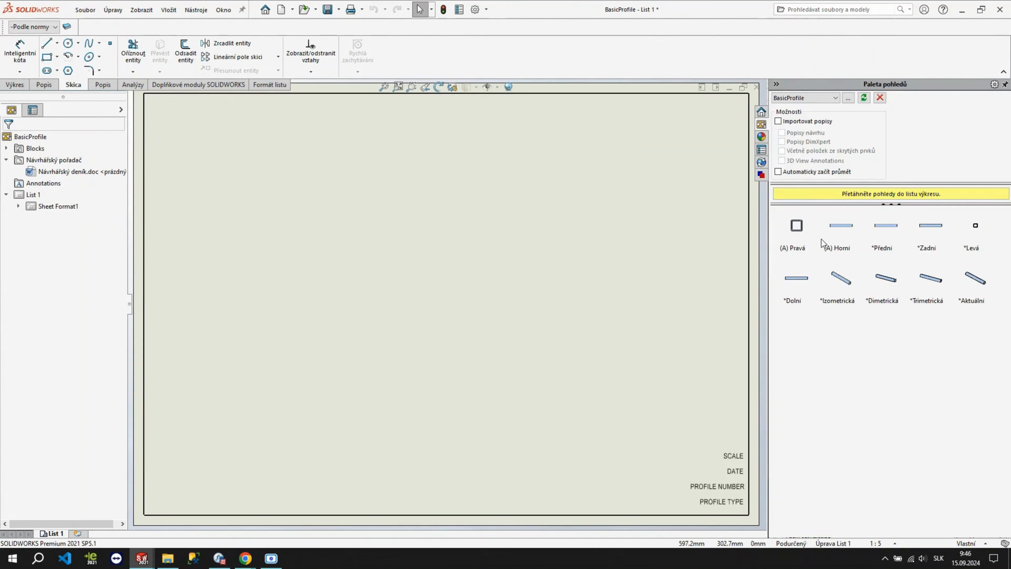
drag(798, 237, 241, 275)
drag(841, 225, 473, 281)
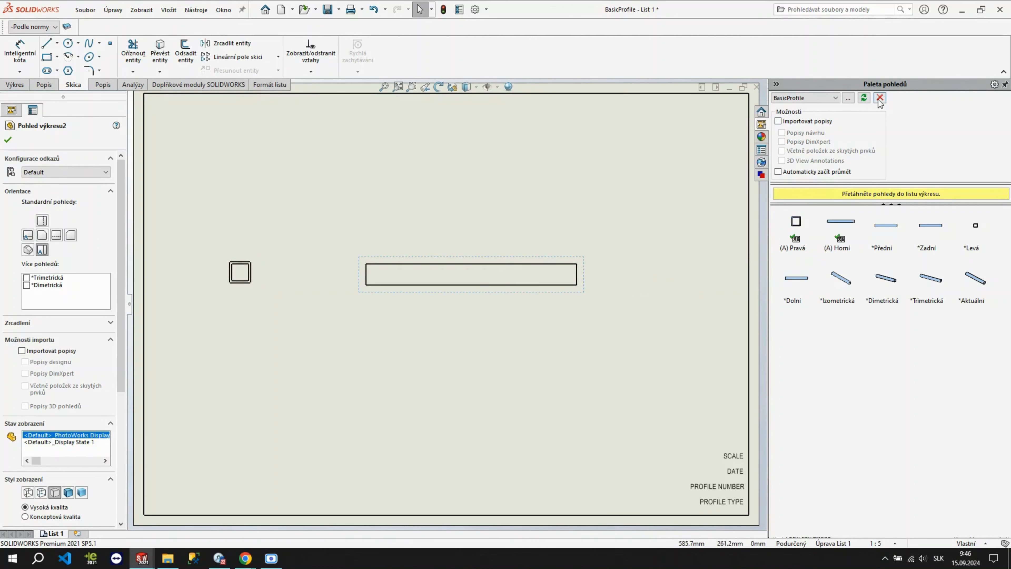
click(761, 175)
drag(496, 264, 475, 242)
key(Delete)
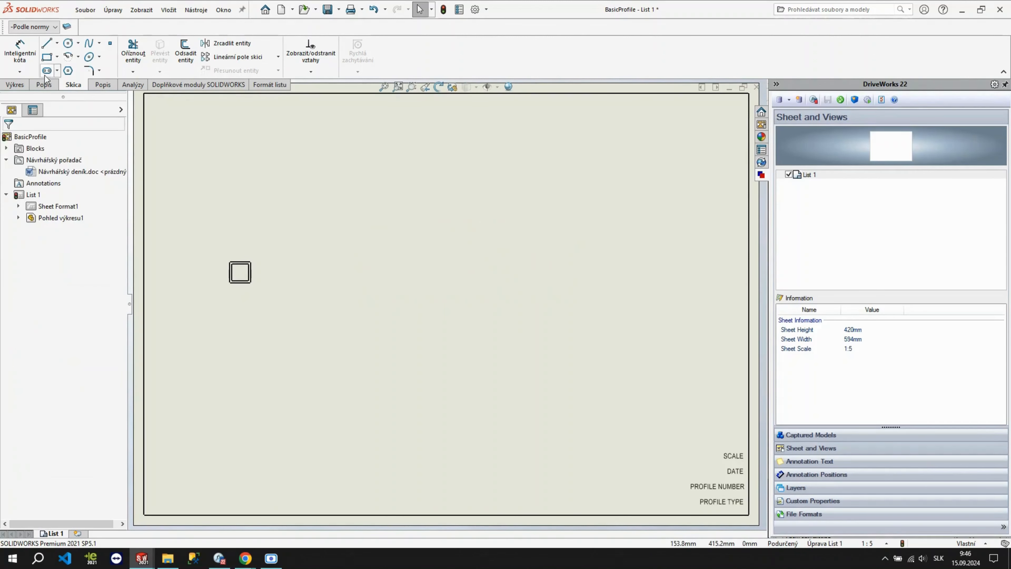
Step: Project a side view from the square profile view and place it to its right on the sheet
click(15, 85)
click(40, 52)
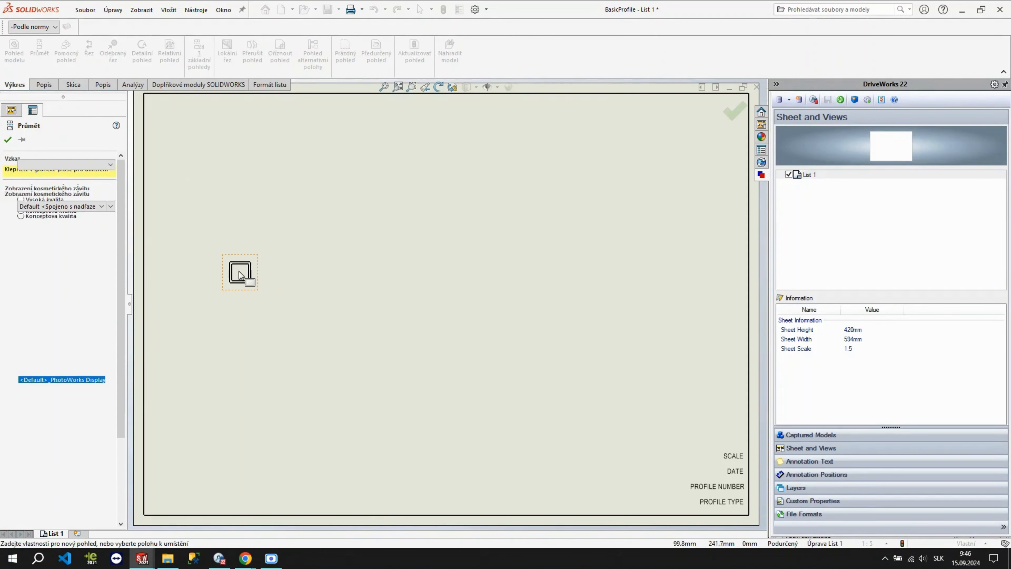
click(431, 282)
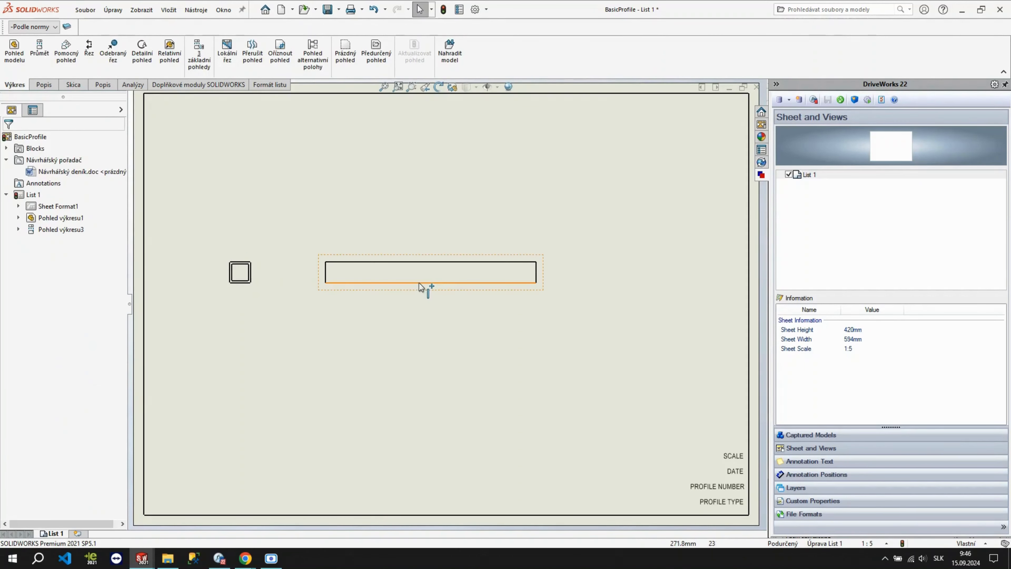
click(291, 314)
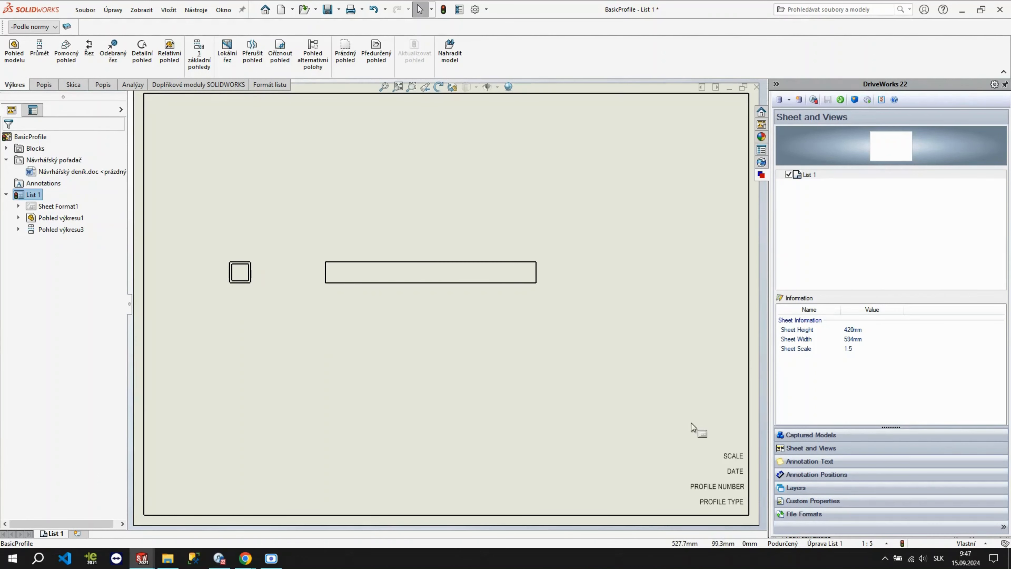
Step: Dimension the outer height and width of the square profile view, with the height beside it and the width below it
scroll(255, 280, down, 3)
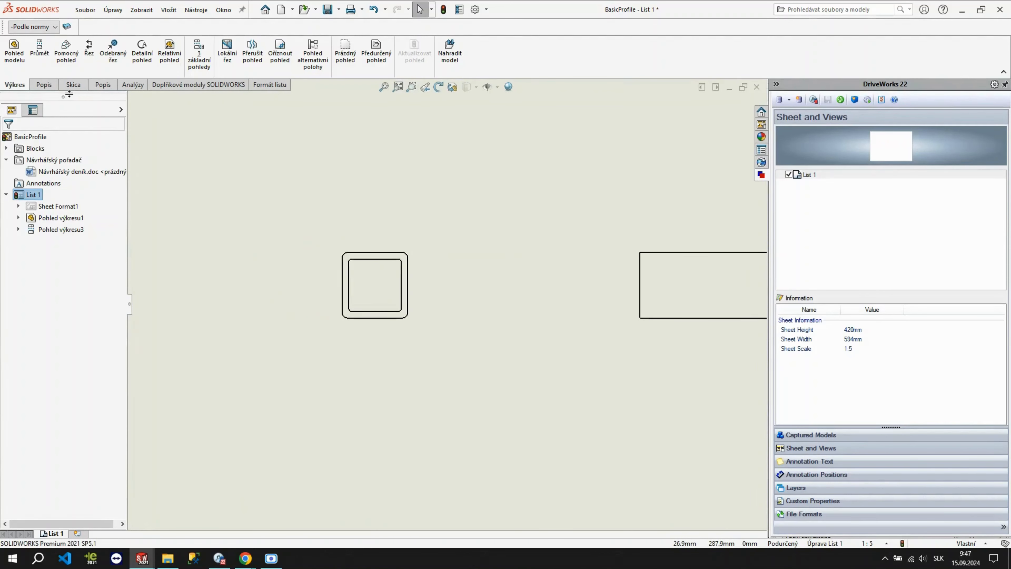
click(74, 86)
click(368, 252)
click(372, 318)
click(314, 292)
click(343, 279)
click(407, 287)
click(377, 223)
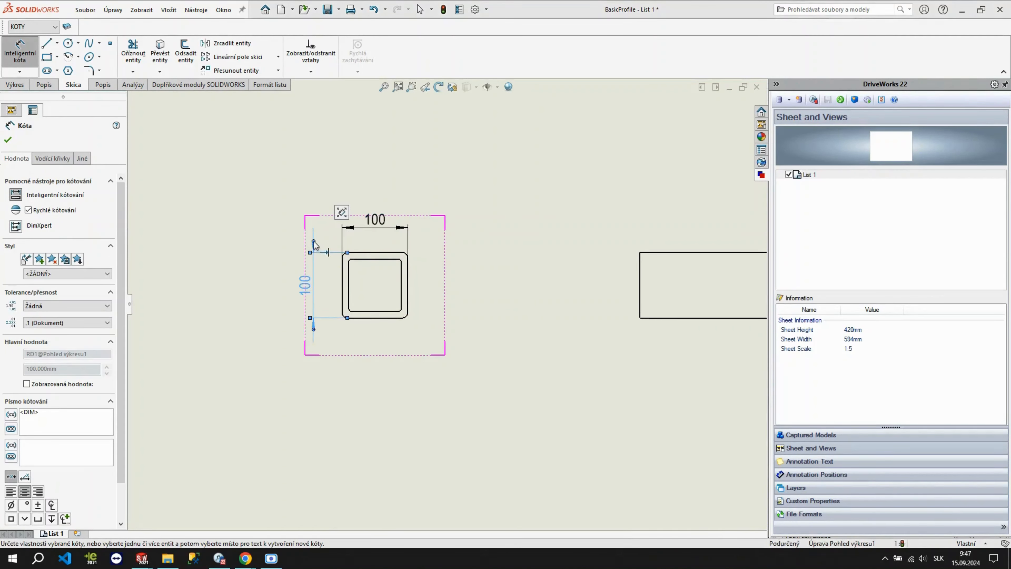
click(314, 242)
scroll(359, 298, down, 3)
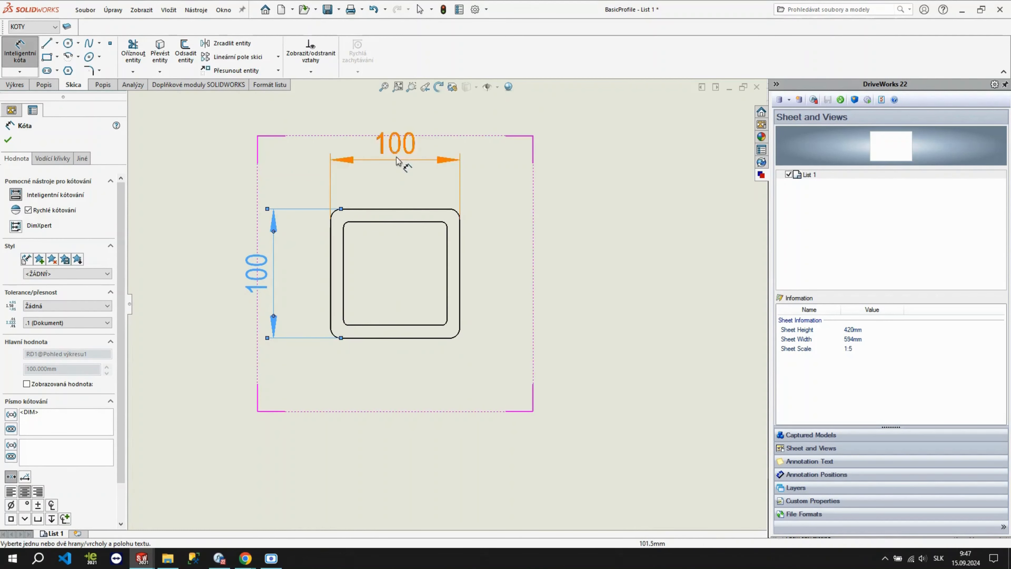
drag(395, 144, 414, 433)
Step: Dimension the wall thickness between the inner and outer vertical edges and shift the outer width dimension lower to make room
click(445, 264)
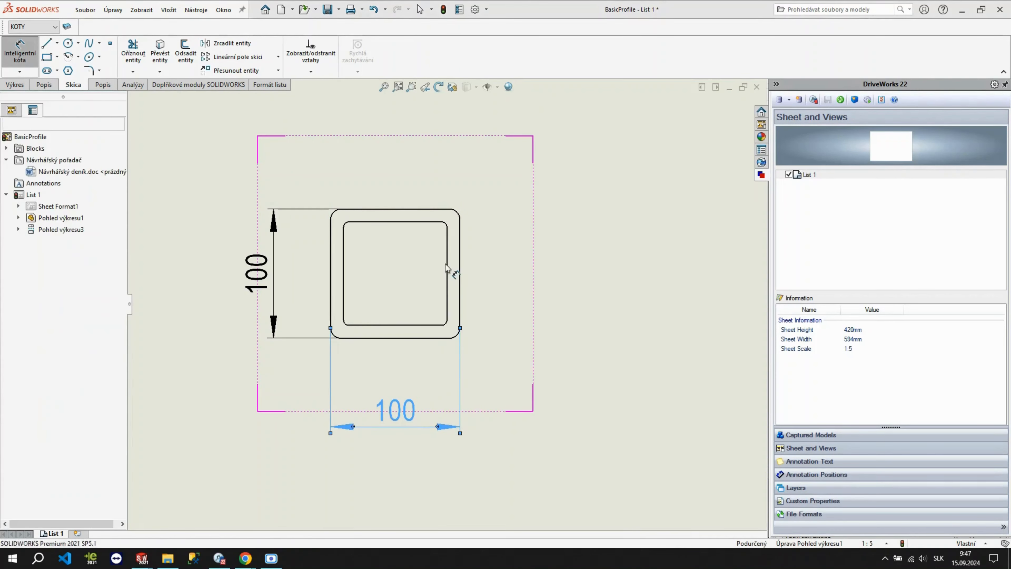
click(459, 269)
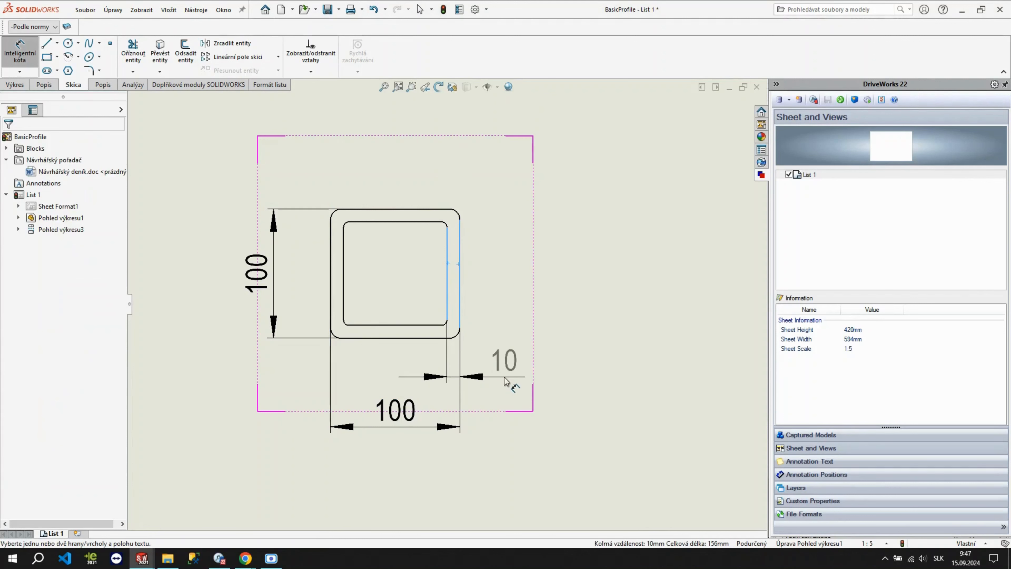
click(513, 390)
drag(402, 451, 401, 433)
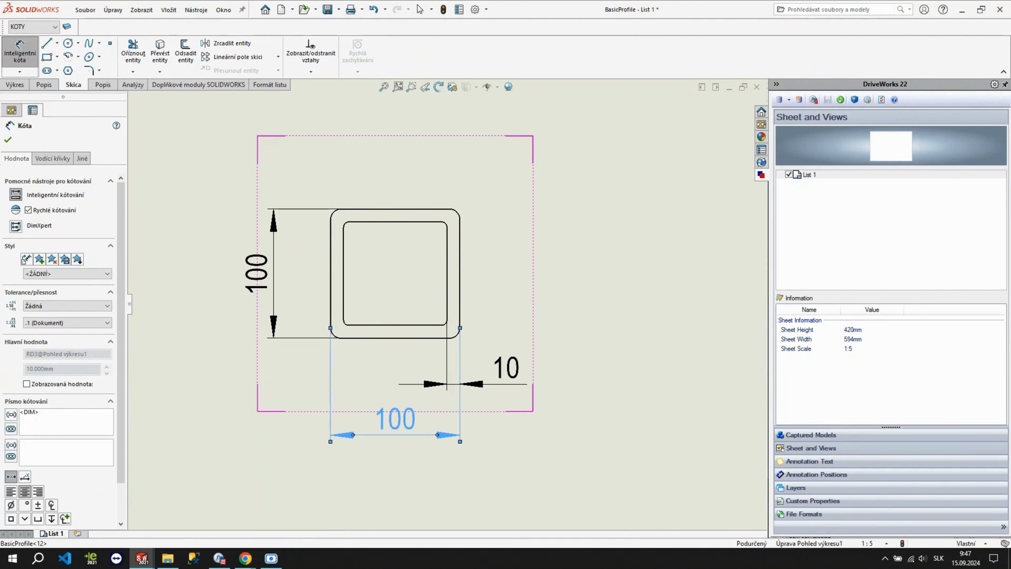
Step: Dimension the outer corner radius with break lines and a bent leader with horizontal text, placed above and outside the corner
click(457, 212)
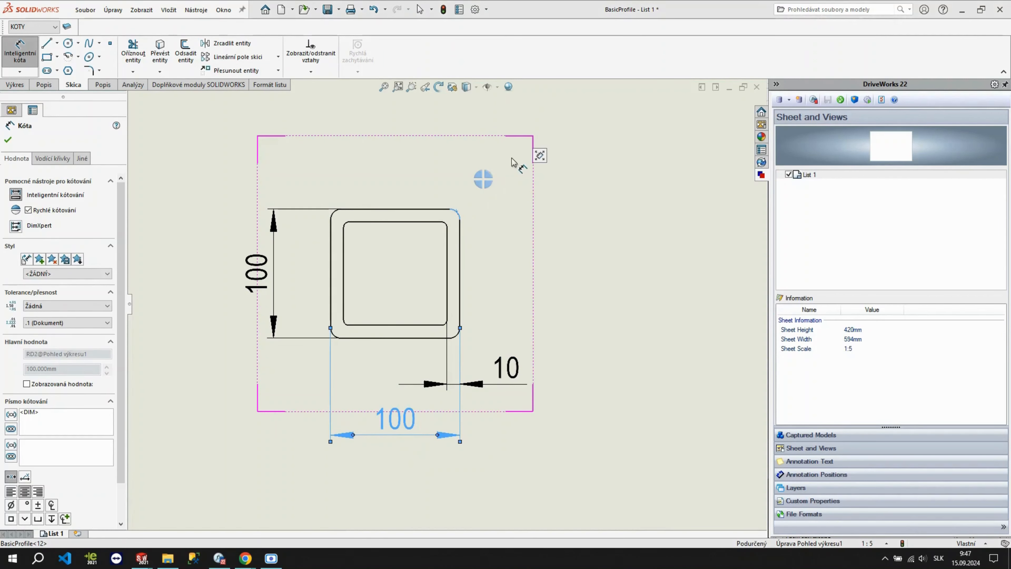
click(517, 147)
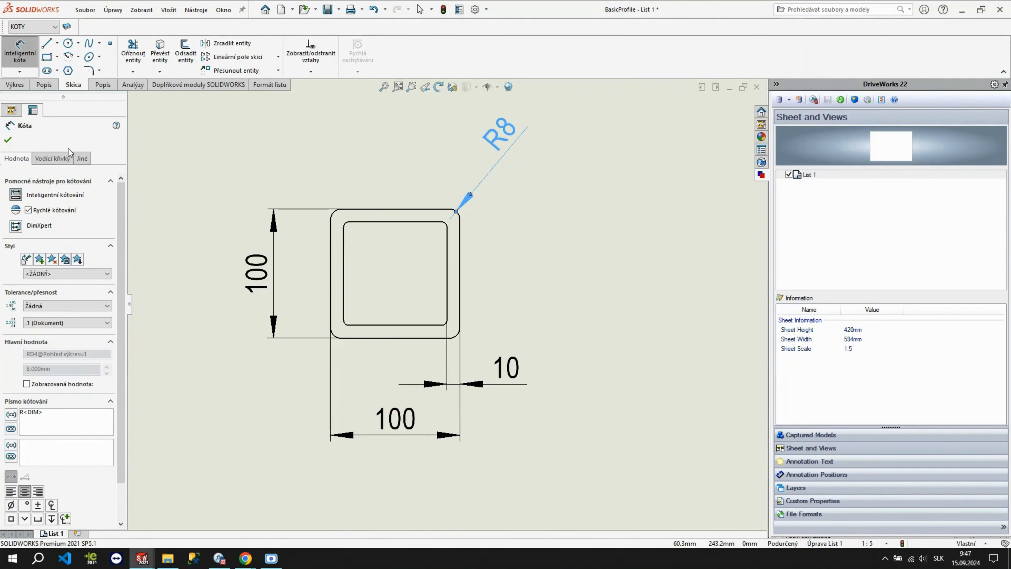
click(59, 159)
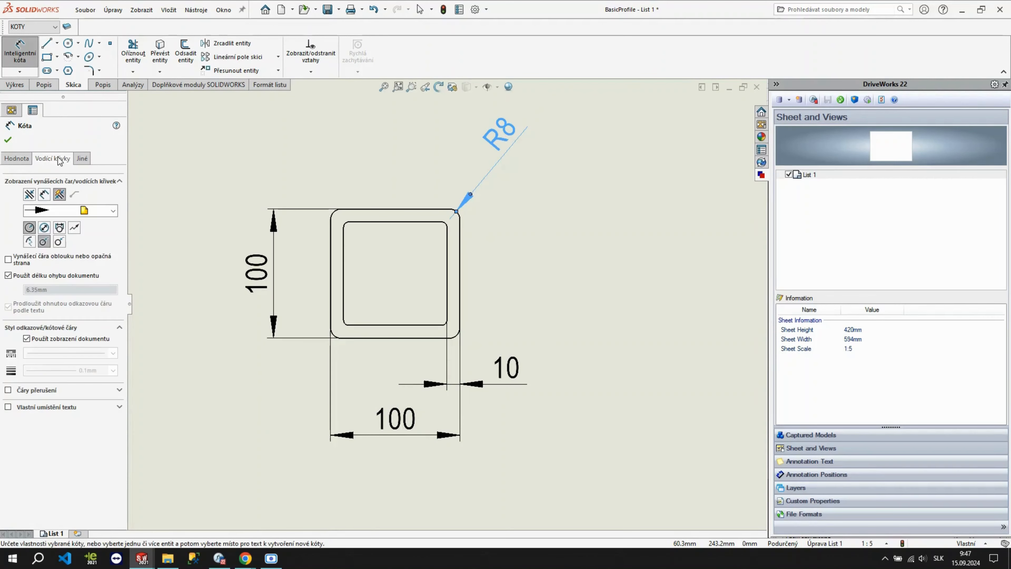
click(53, 393)
click(8, 460)
click(43, 477)
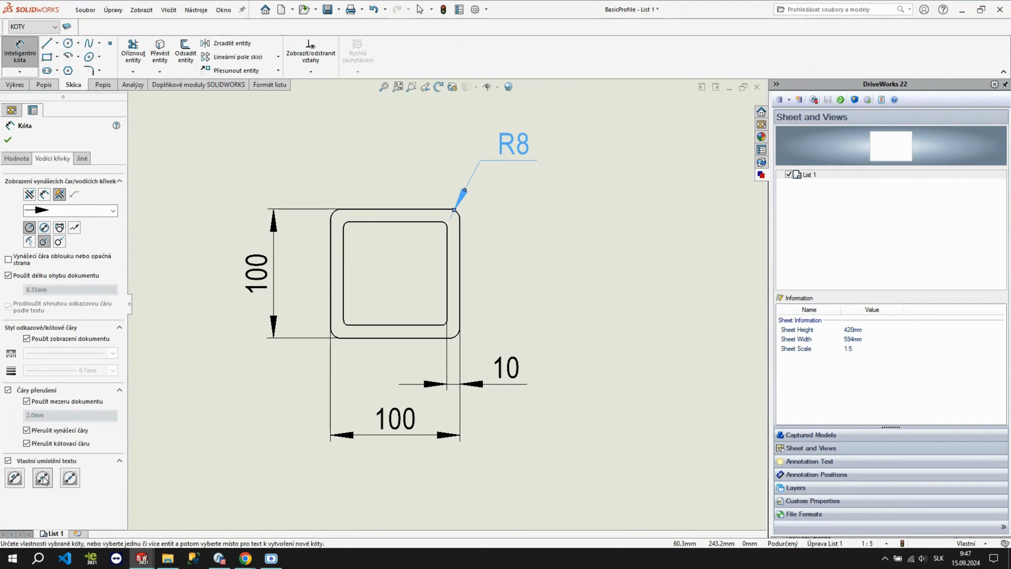
drag(516, 146, 586, 115)
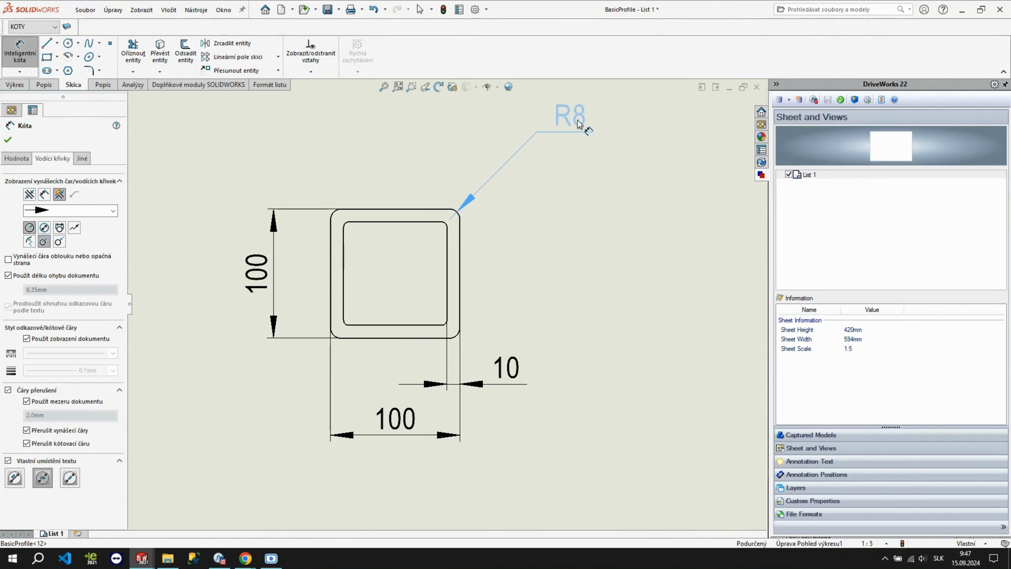
Step: Dimension the inner corner radius inside the profile, using custom text position with a bent leader and horizontal text
click(345, 226)
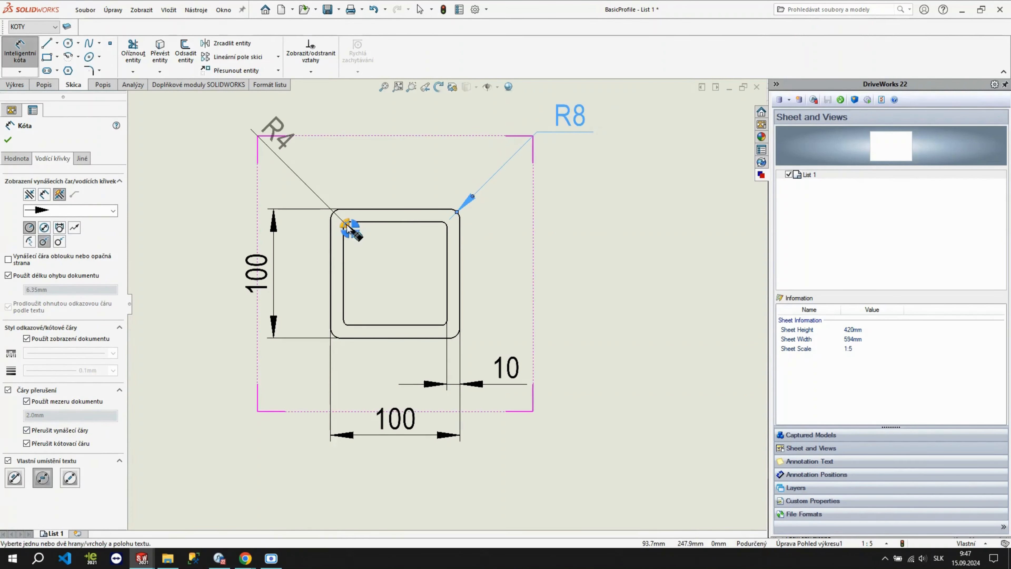
click(383, 267)
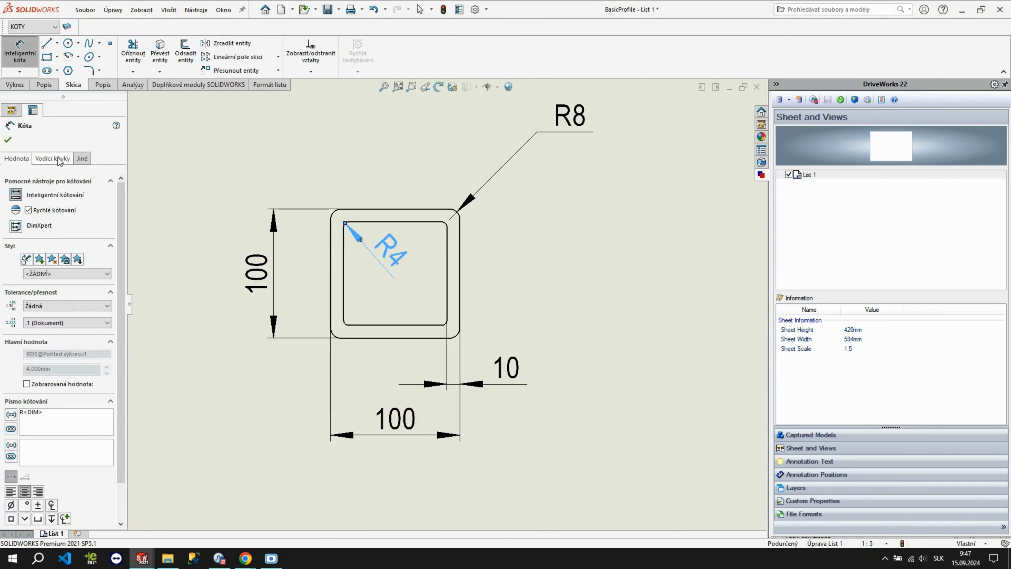
click(82, 158)
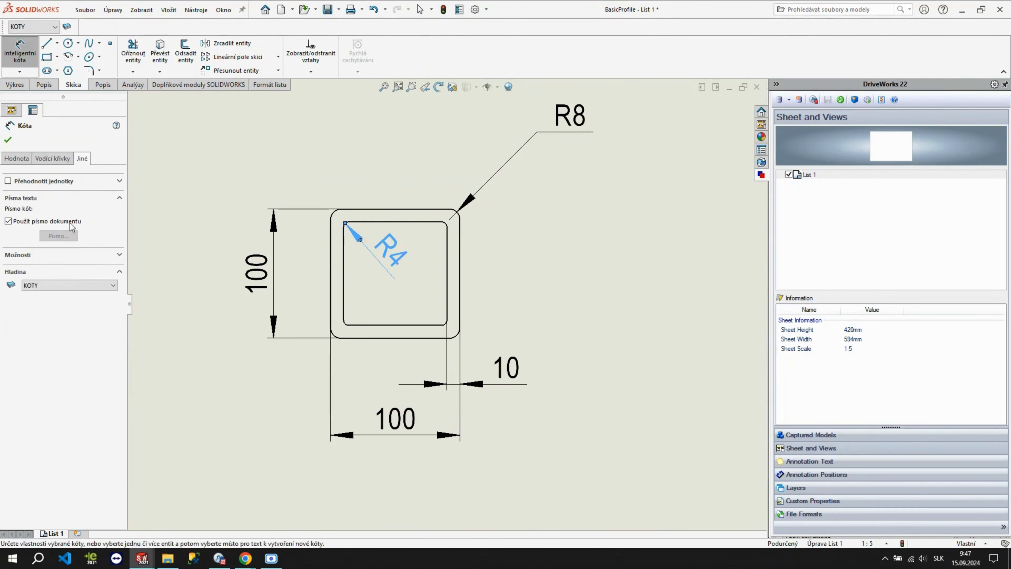
click(53, 159)
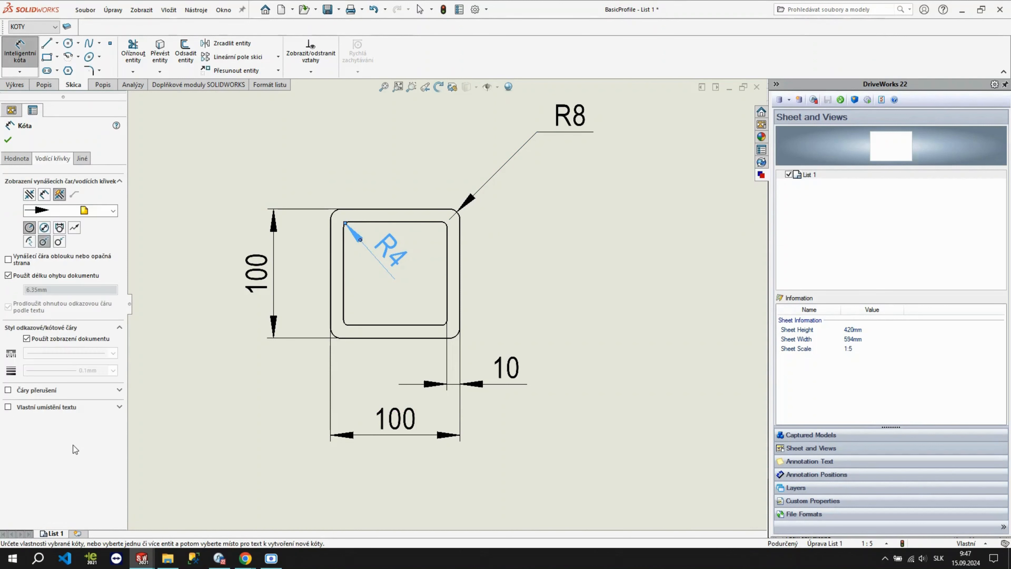
click(50, 406)
click(43, 429)
mouse_move(374, 278)
mouse_down()
mouse_move(410, 257)
mouse_move(399, 262)
mouse_up()
Step: Dimension the profile's length along the lower edge of the projected side view
scroll(447, 305, up, 4)
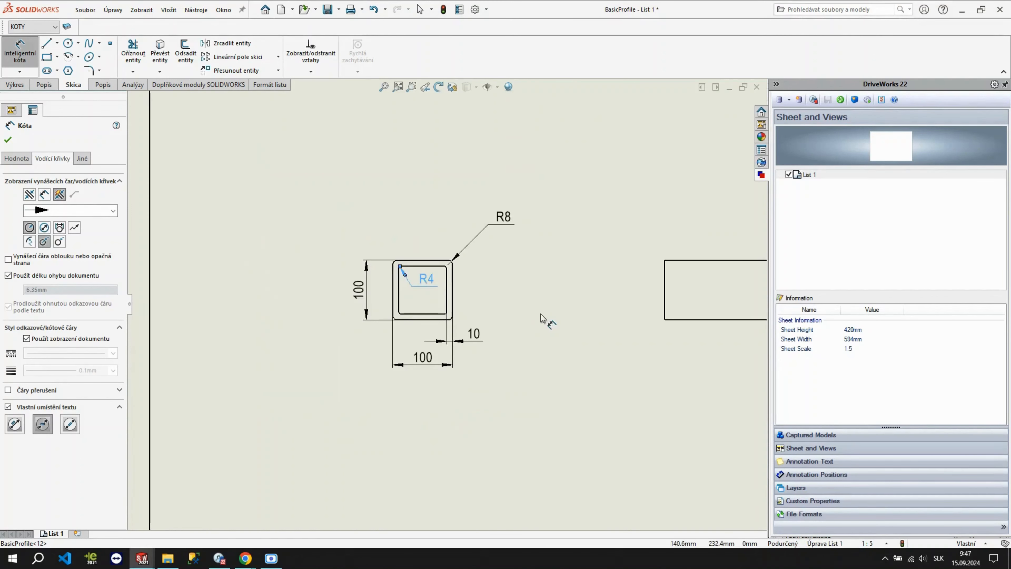
scroll(541, 314, up, 3)
middle_drag(548, 304, 367, 287)
click(527, 296)
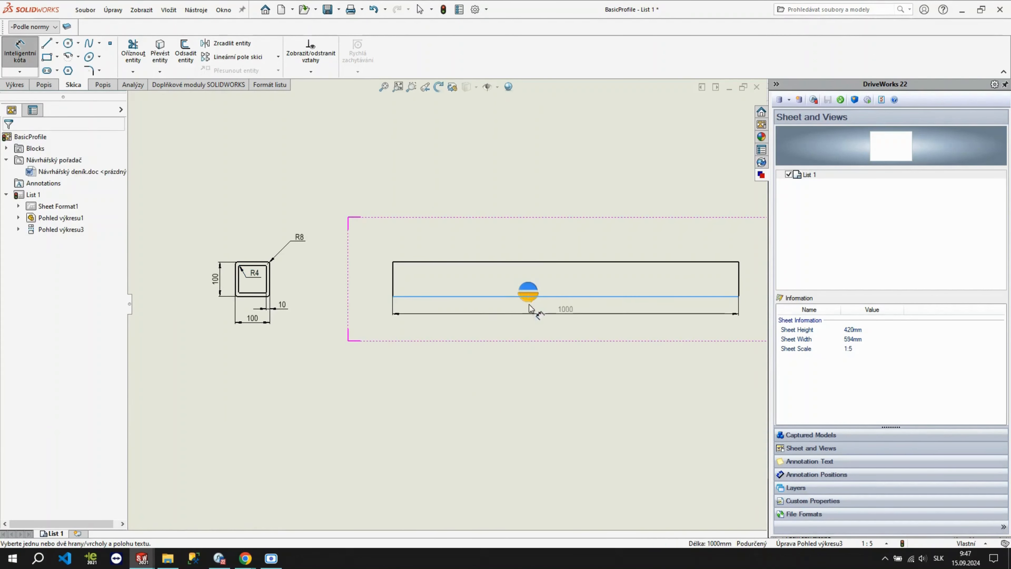
Step: Dimension the length of the long side view, placing the dimension just below it
click(532, 330)
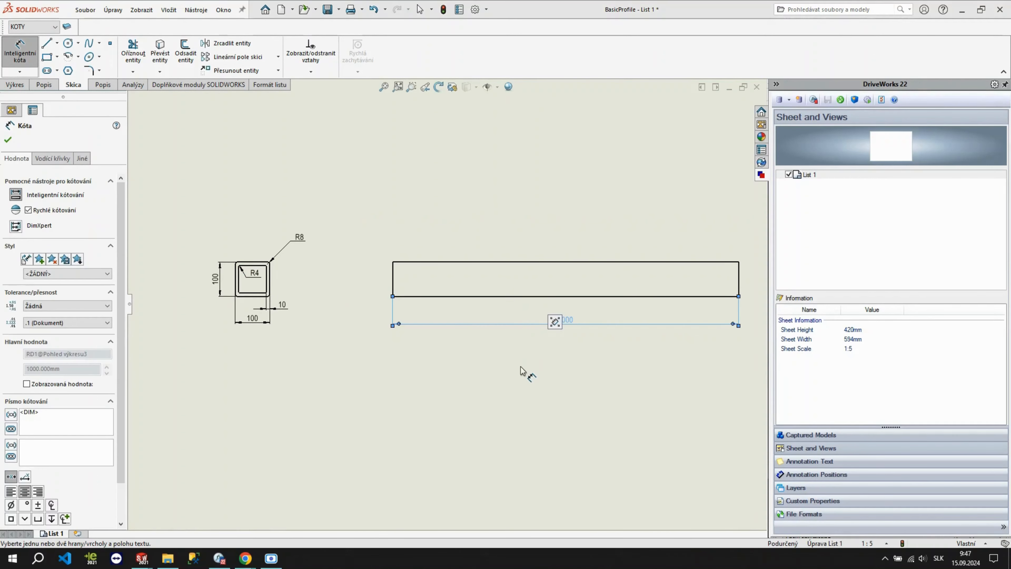
key(Escape)
Step: Try a 1:2 sheet scale with the side view moved clear of the profile view, and return the sheet to 1:5
scroll(566, 371, up, 4)
middle_drag(370, 330, 426, 343)
click(879, 543)
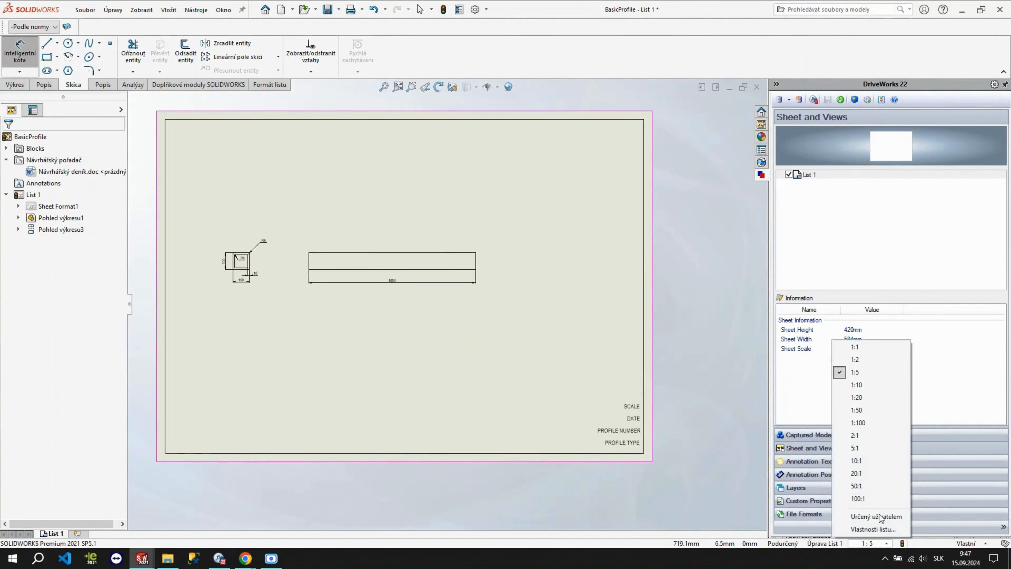
click(855, 359)
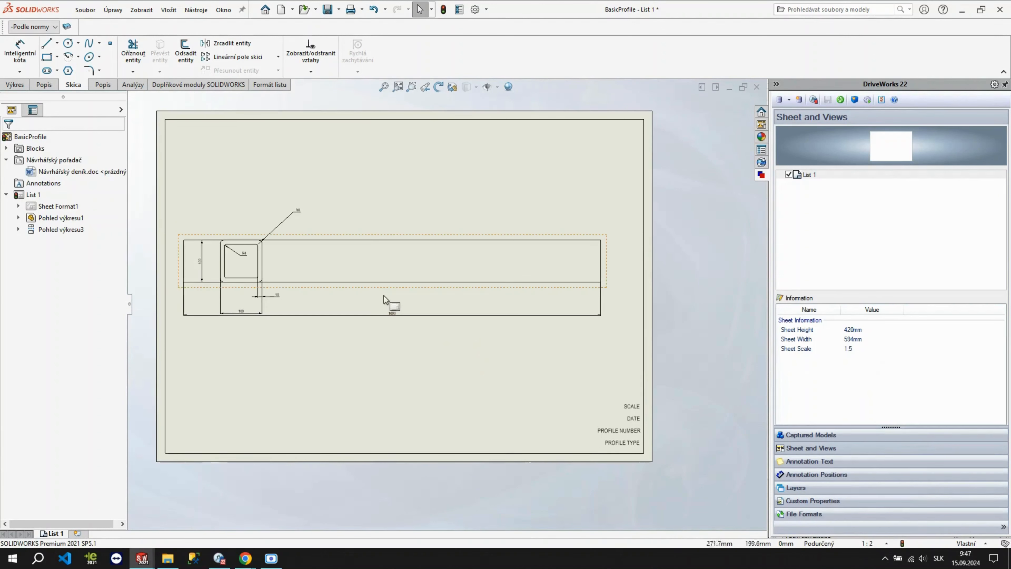
click(414, 288)
drag(413, 287, 511, 290)
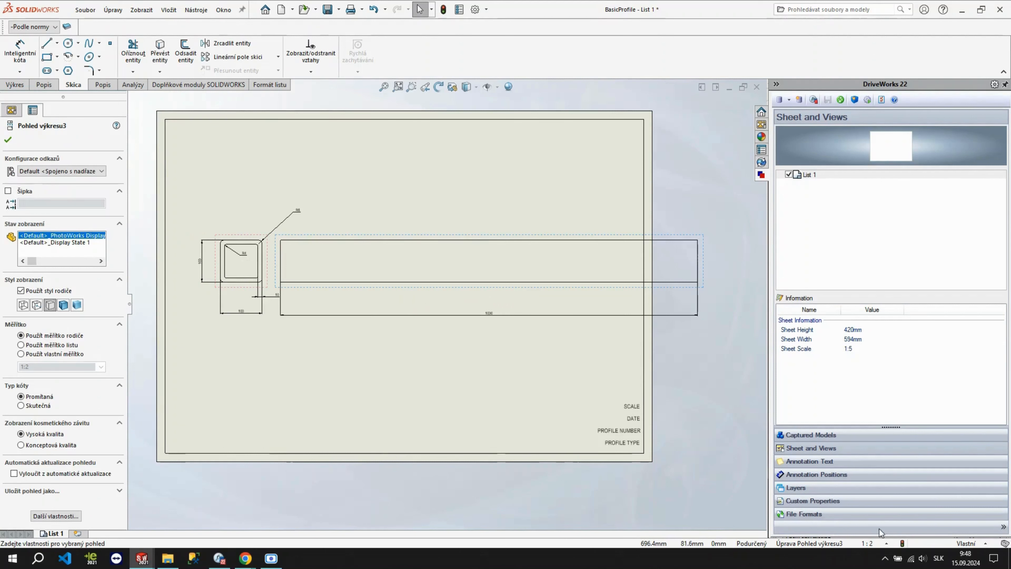
click(874, 543)
click(865, 373)
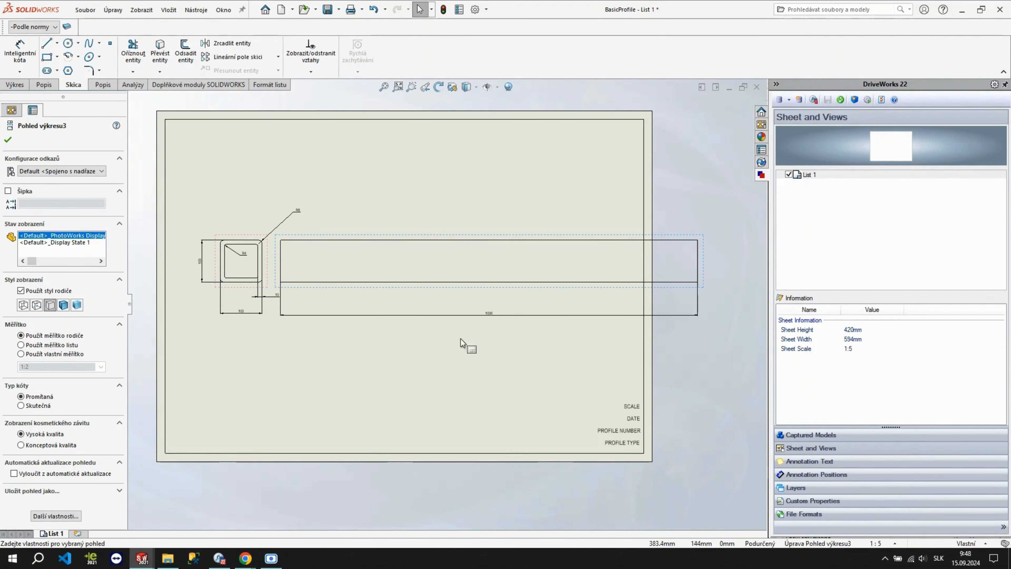
Step: Move the long side view horizontally closer to the square profile view
click(341, 298)
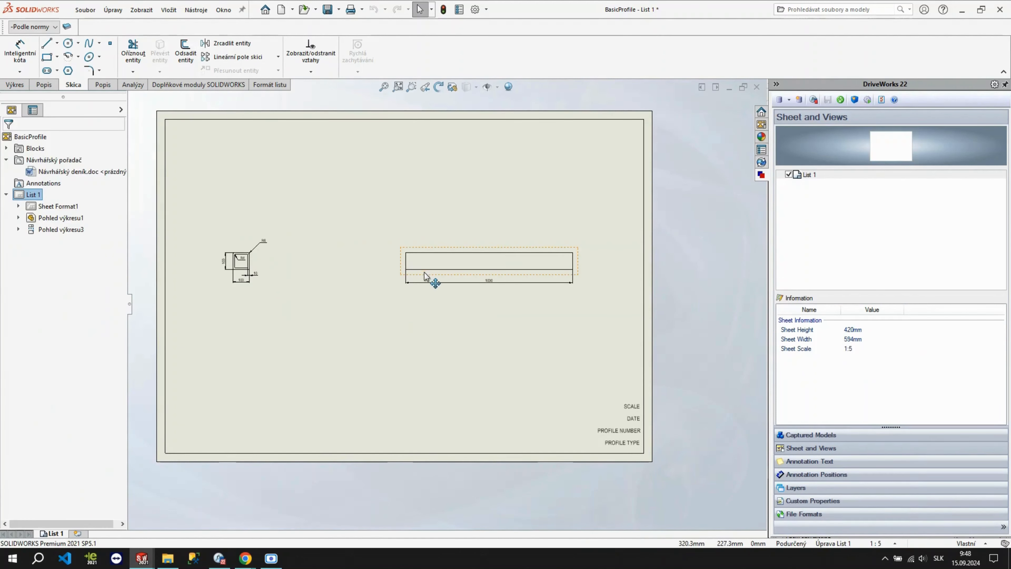
drag(424, 279, 355, 274)
click(342, 308)
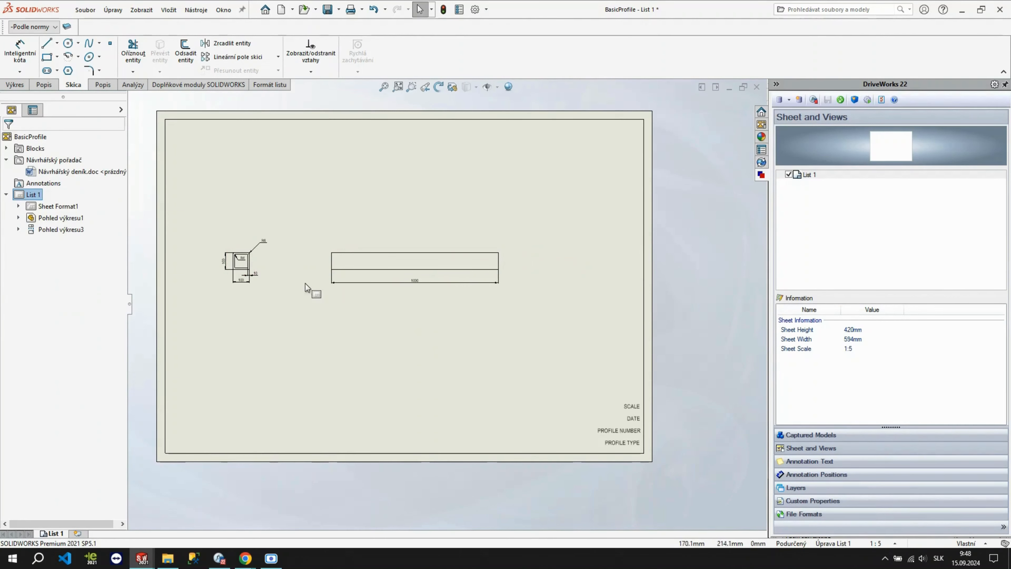
Step: Refresh the DriveWorks data and capture List 1's drawing views Pohled výkresu1 and Pohled výkresu3, saving the capture
scroll(279, 277, down, 4)
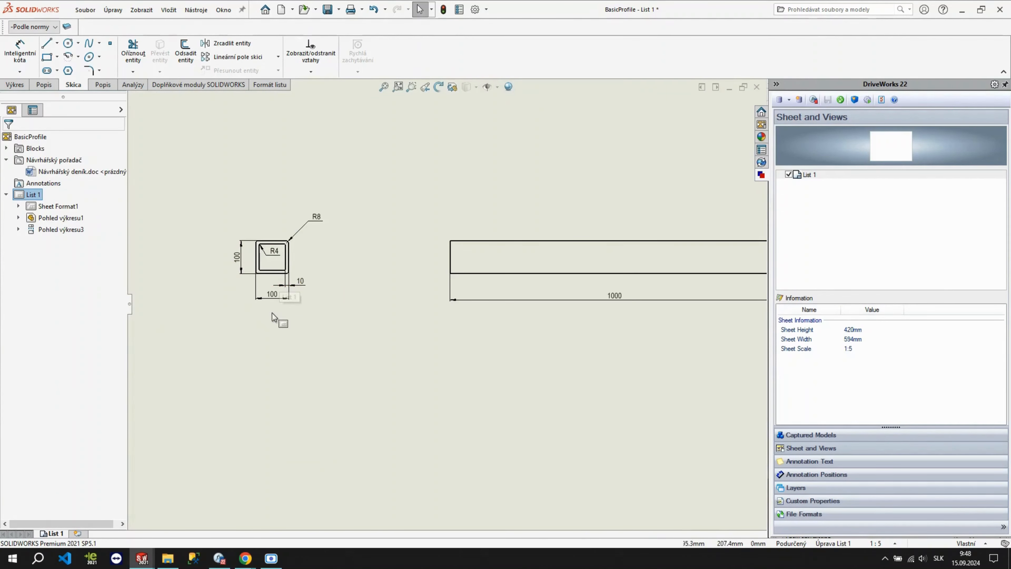
scroll(506, 344, up, 3)
middle_drag(585, 359, 466, 309)
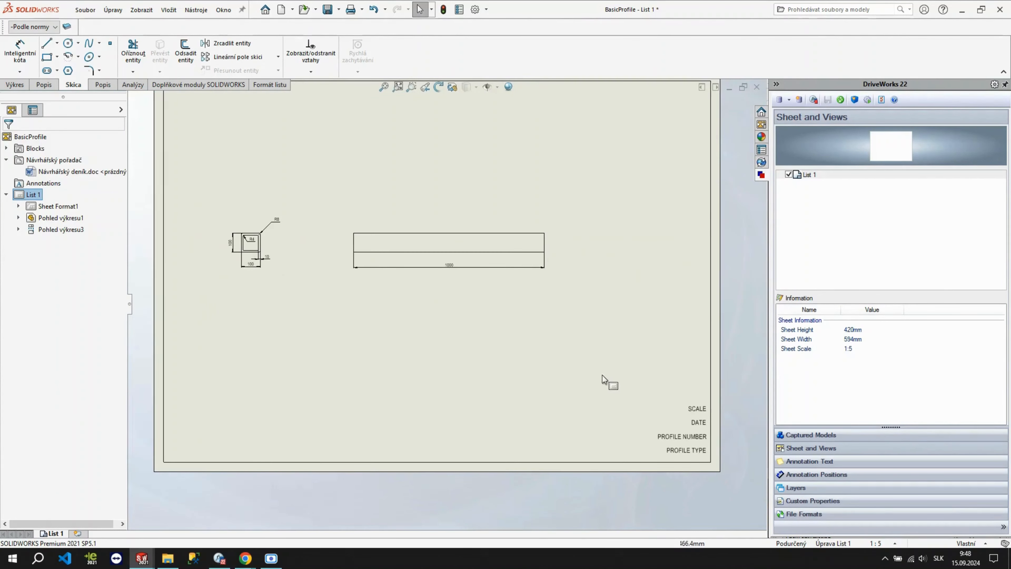
double_click(696, 411)
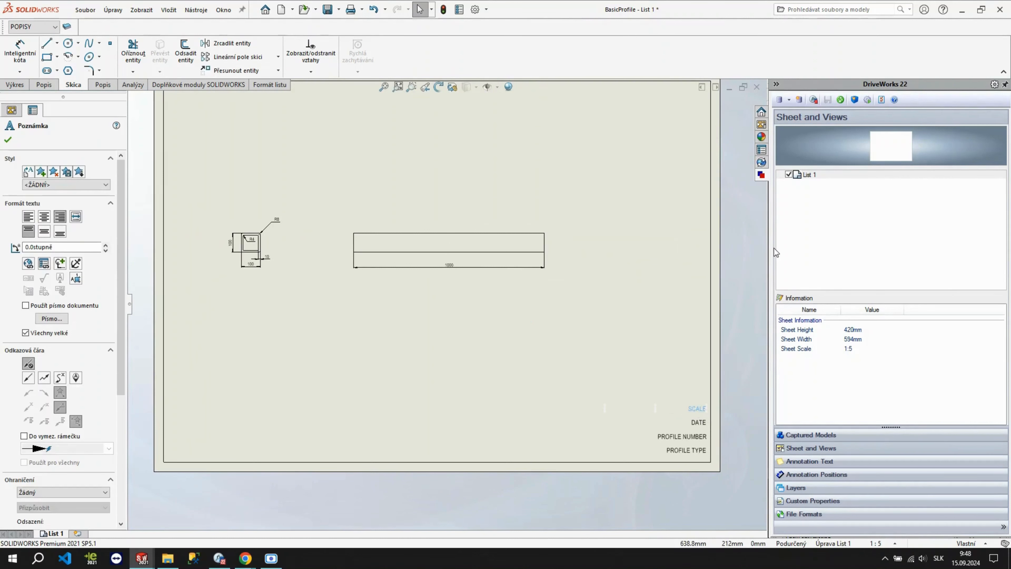
click(840, 100)
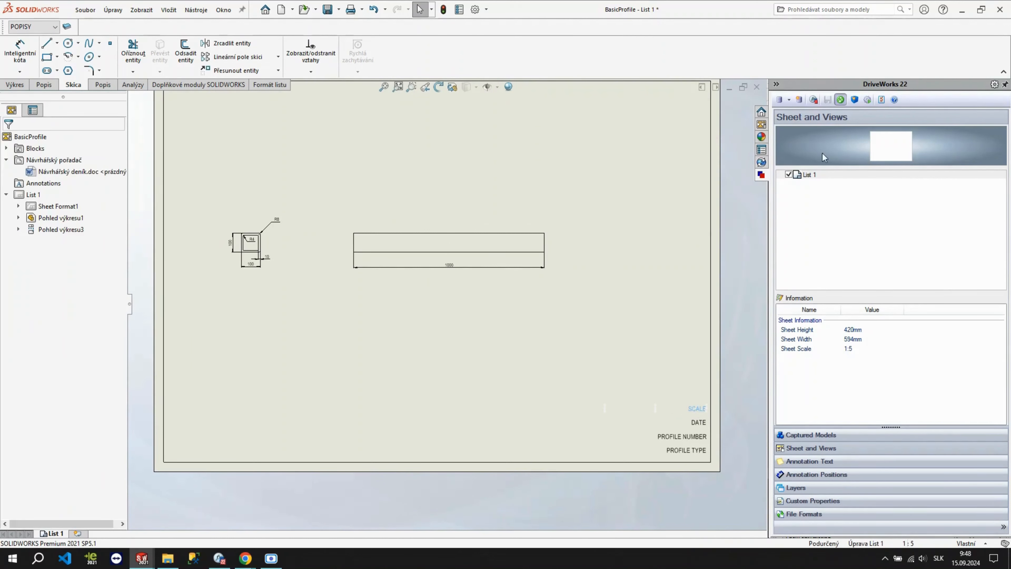
click(797, 192)
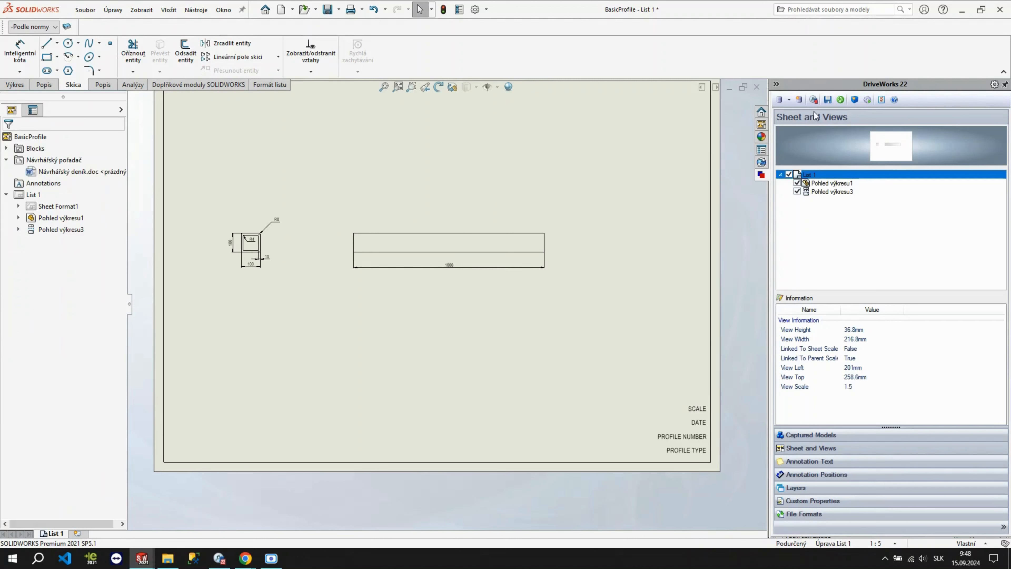
click(829, 101)
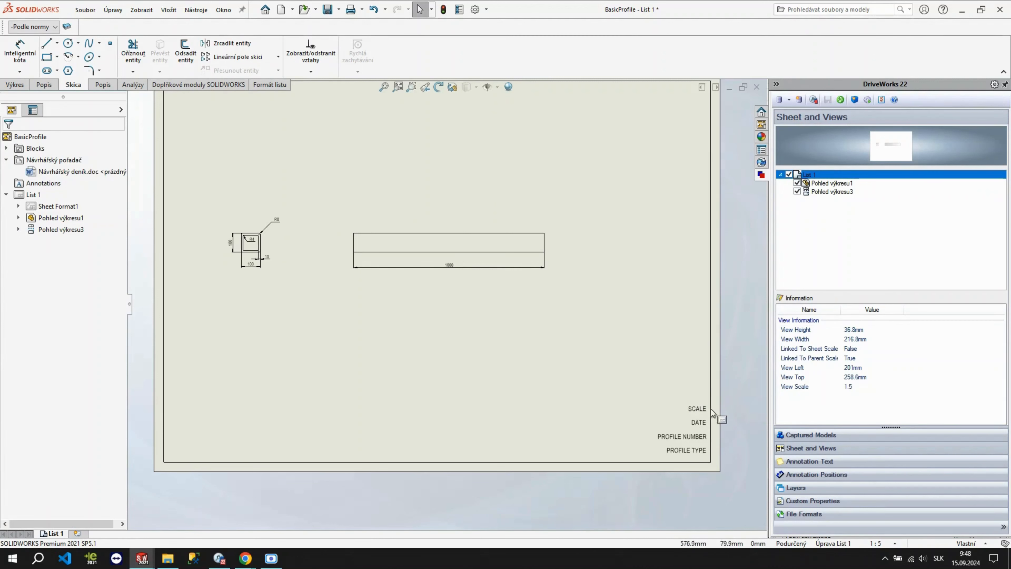
Step: Capture the SCALE note of the title block as a DriveWorks annotation text named Scale
click(802, 462)
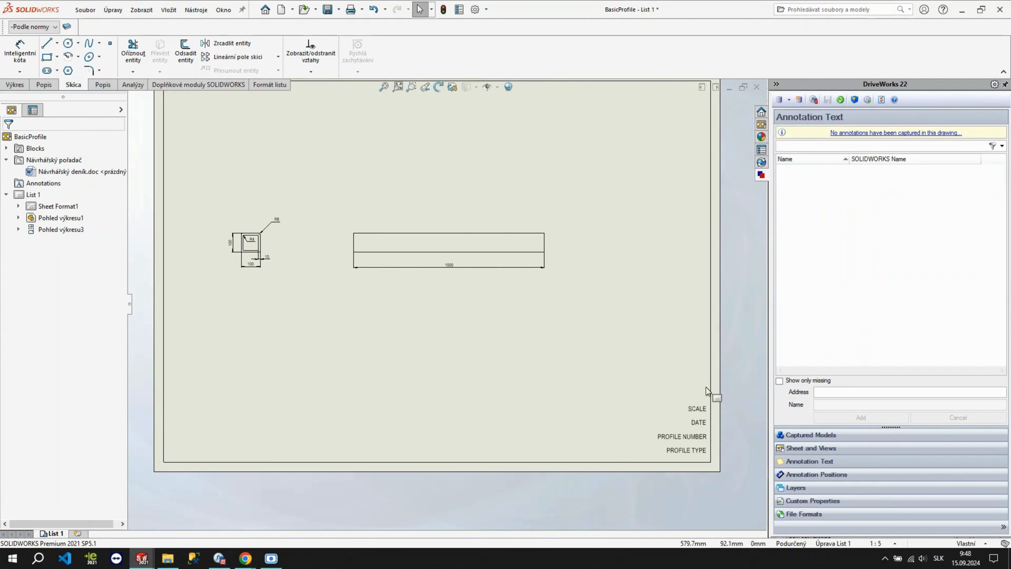
click(717, 411)
drag(874, 405, 803, 406)
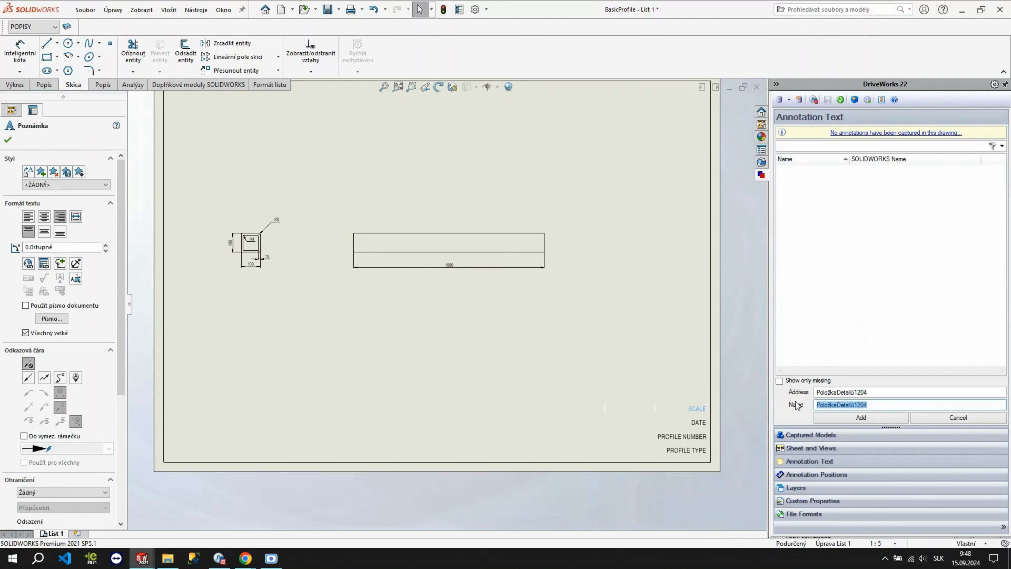
text(Scale)
key(Return)
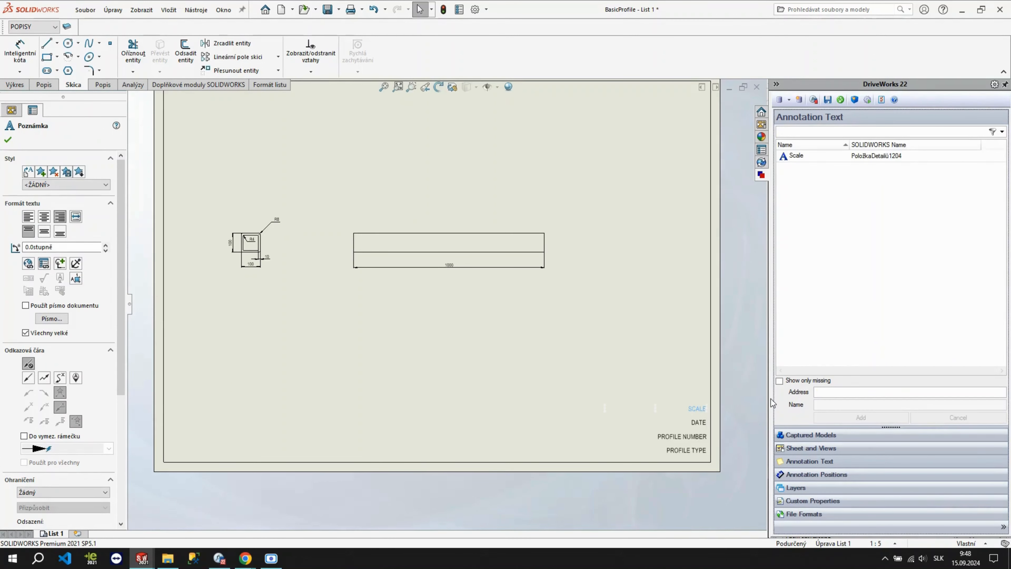
Step: Capture the DATE note as an annotation text named Date
click(699, 422)
drag(874, 405, 762, 406)
text(Date)
key(Return)
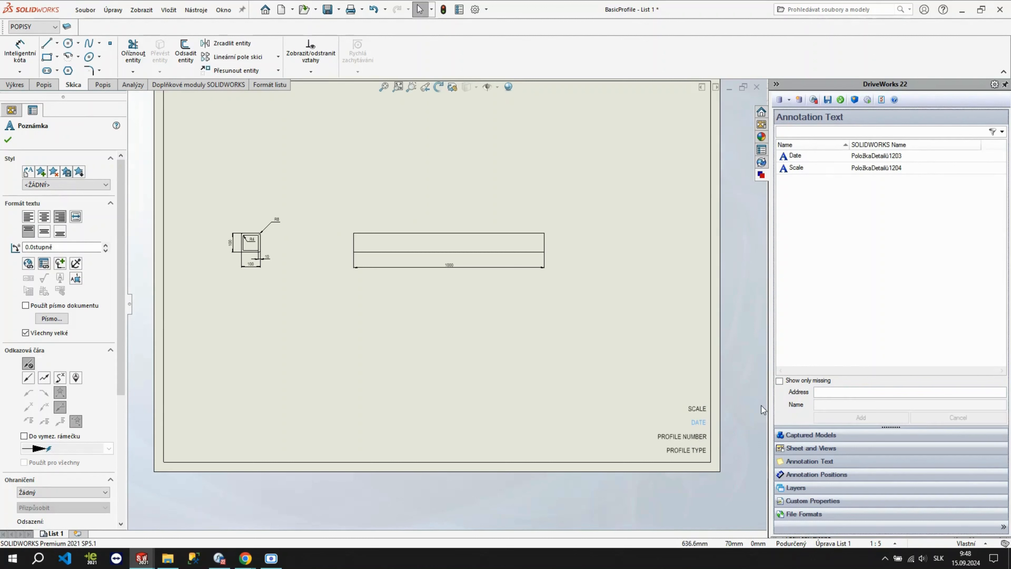
Step: Capture the PROFILE NUMBER note as an annotation text named OfferNumber
click(682, 436)
drag(868, 405, 756, 407)
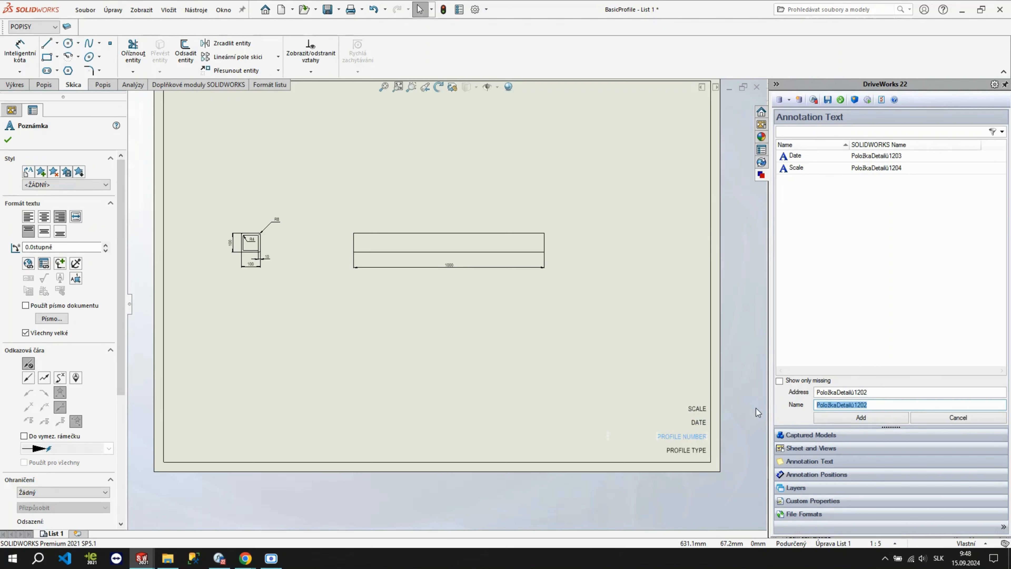
text(ProfileNumber)
key(BackSpace)
key(BackSpace)
key(BackSpace)
key(BackSpace)
key(BackSpace)
key(BackSpace)
key(BackSpace)
text(Offer)
key(Return)
Step: Capture the PROFILE TYPE note as an annotation text named ProfileType and save the DriveWorks captures
click(703, 450)
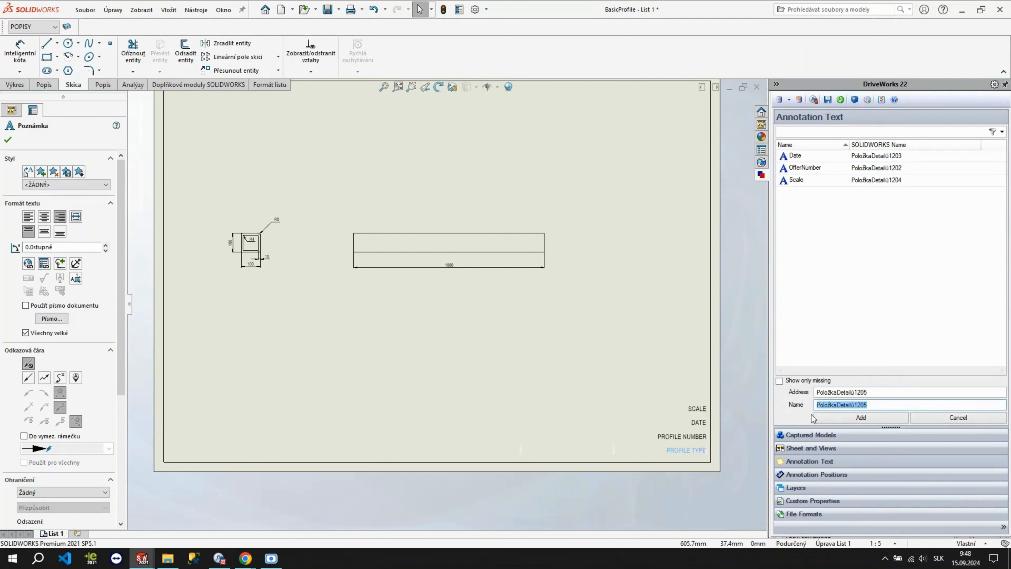
text(Profile )
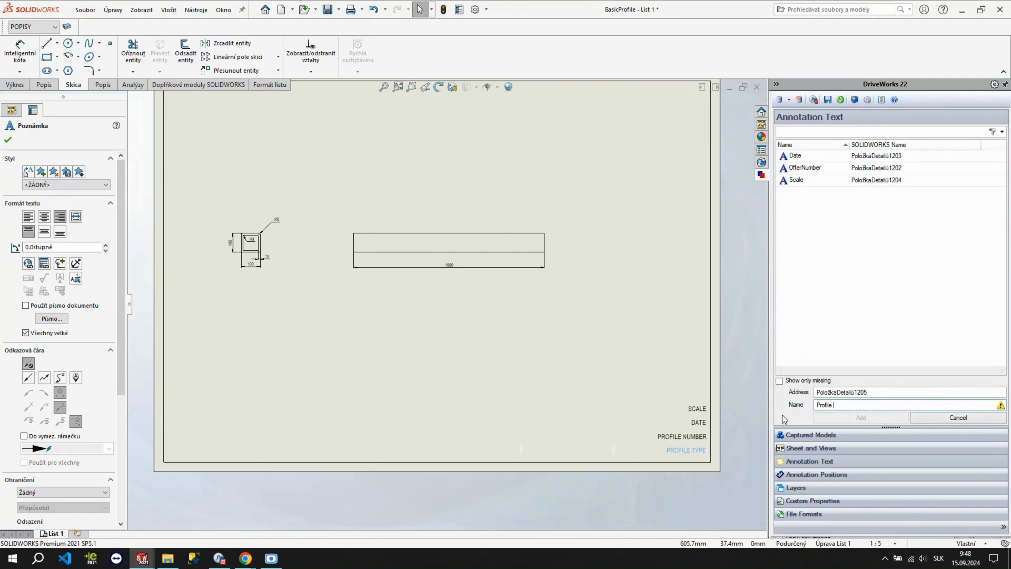
text(Type)
key(Return)
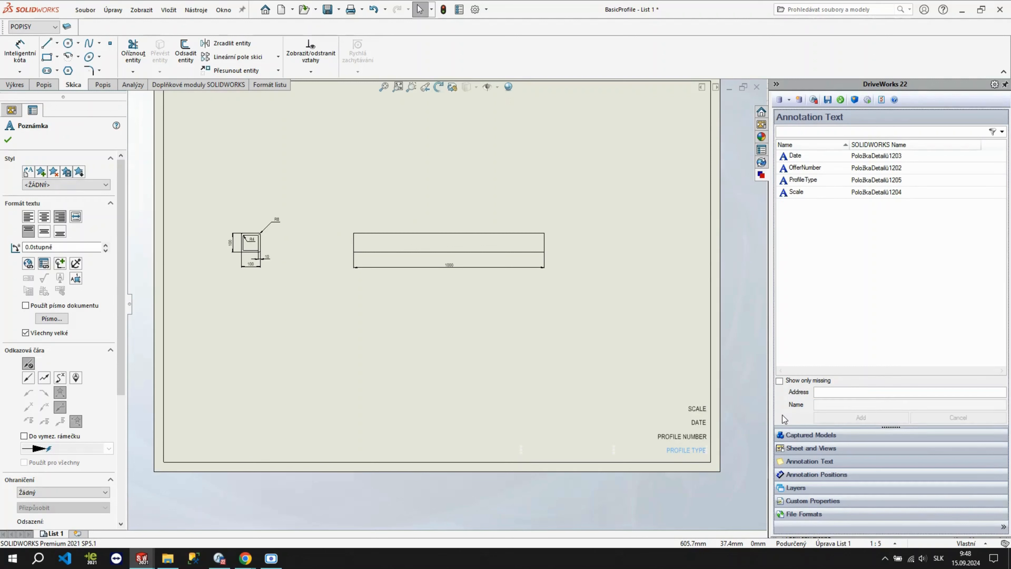
click(828, 100)
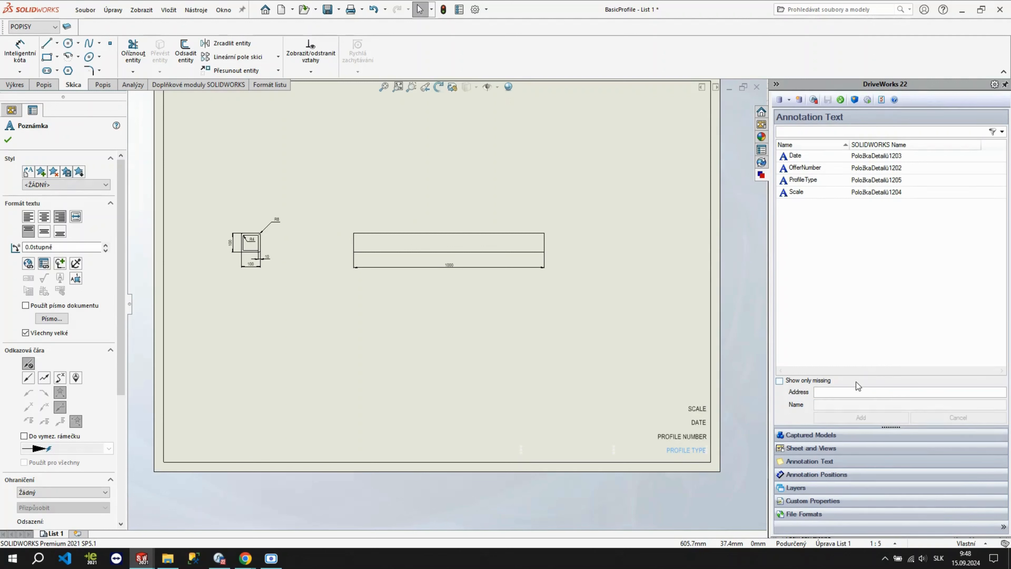
click(850, 475)
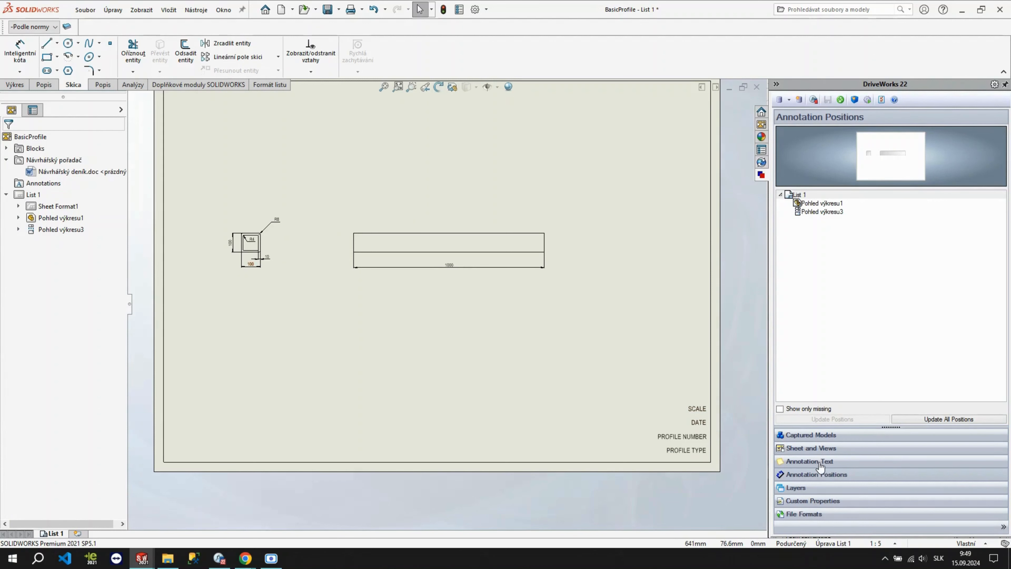
click(823, 490)
click(822, 503)
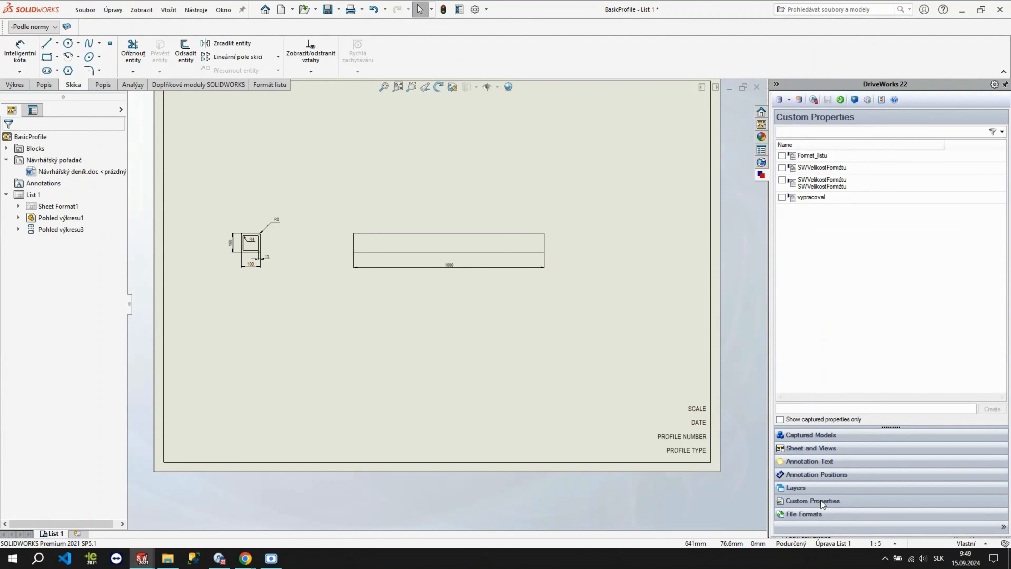
Step: Capture PDF as an additional file format for the drawing and save the DriveWorks captures
click(822, 517)
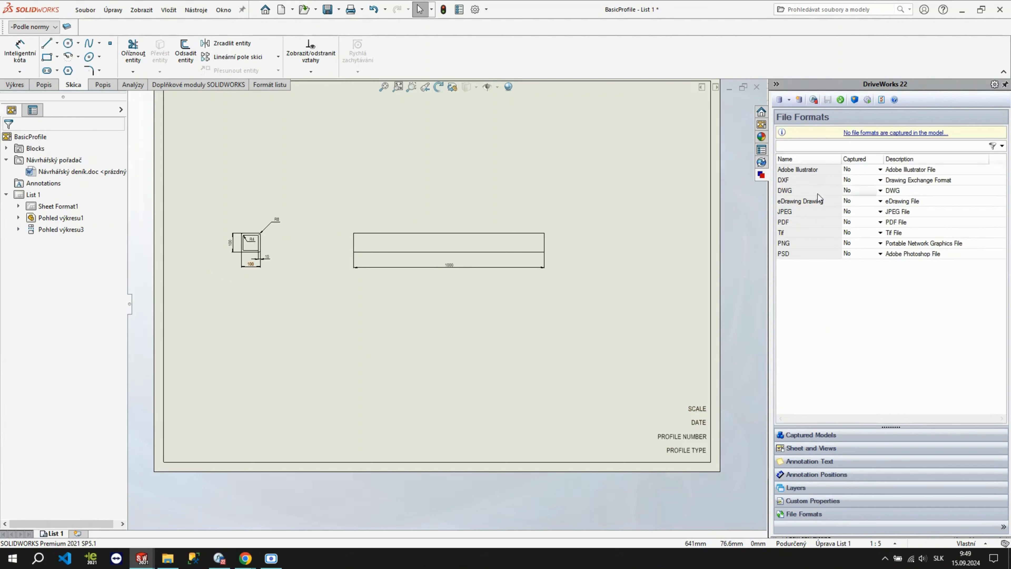
click(848, 224)
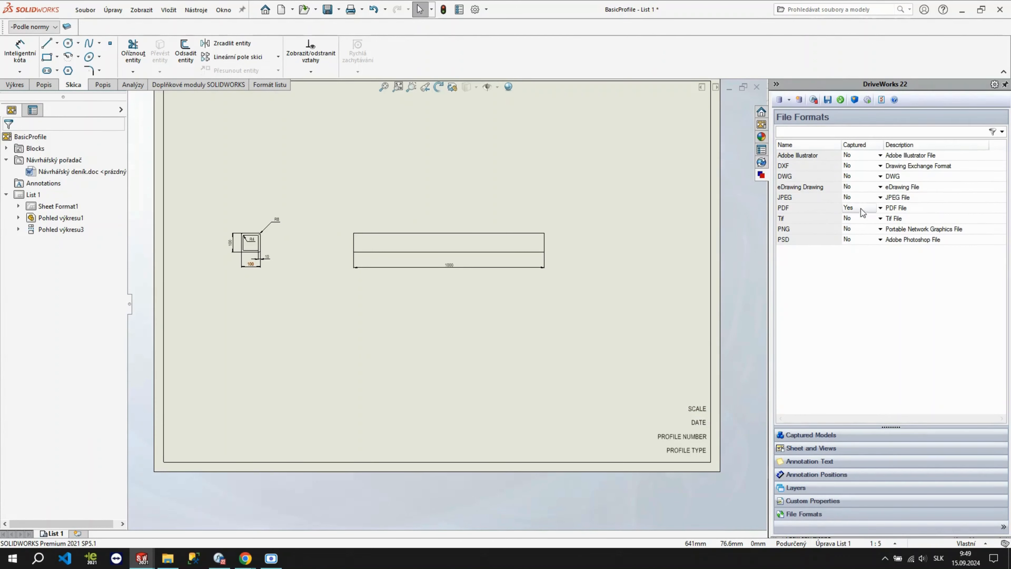
click(791, 209)
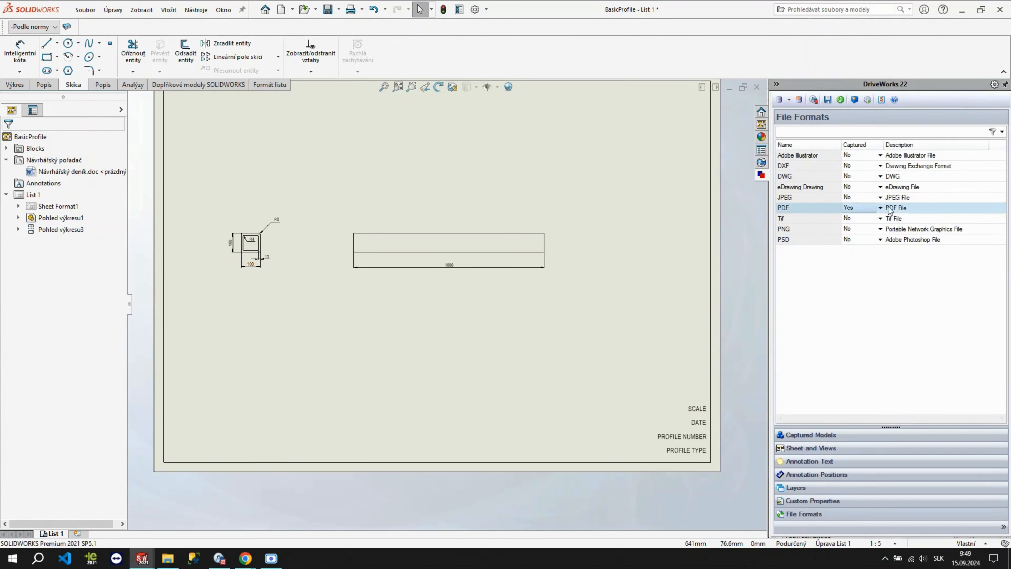
click(829, 101)
Step: Save the BasicProfile drawing, and close both the drawing and the part
key(f)
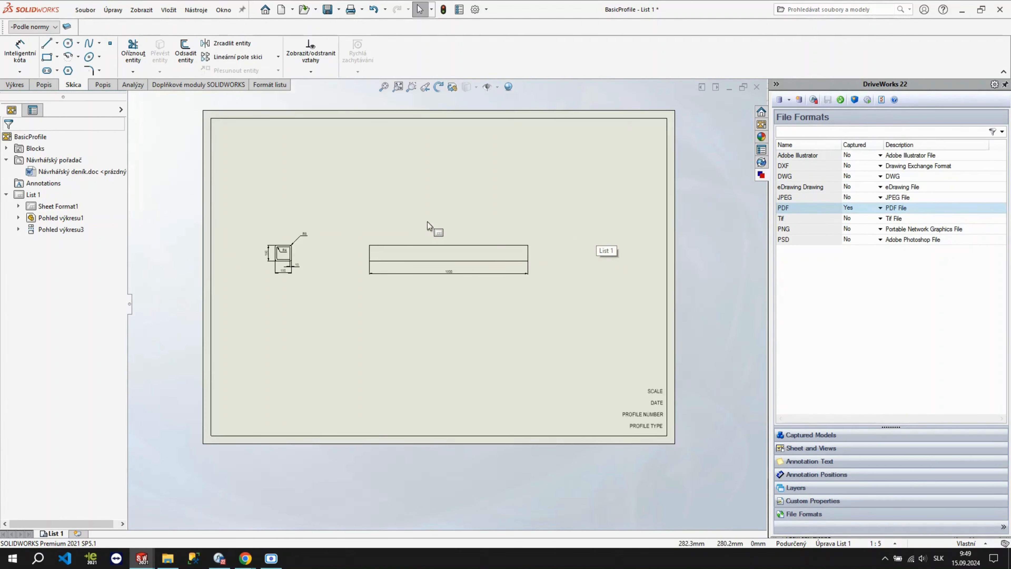
click(333, 10)
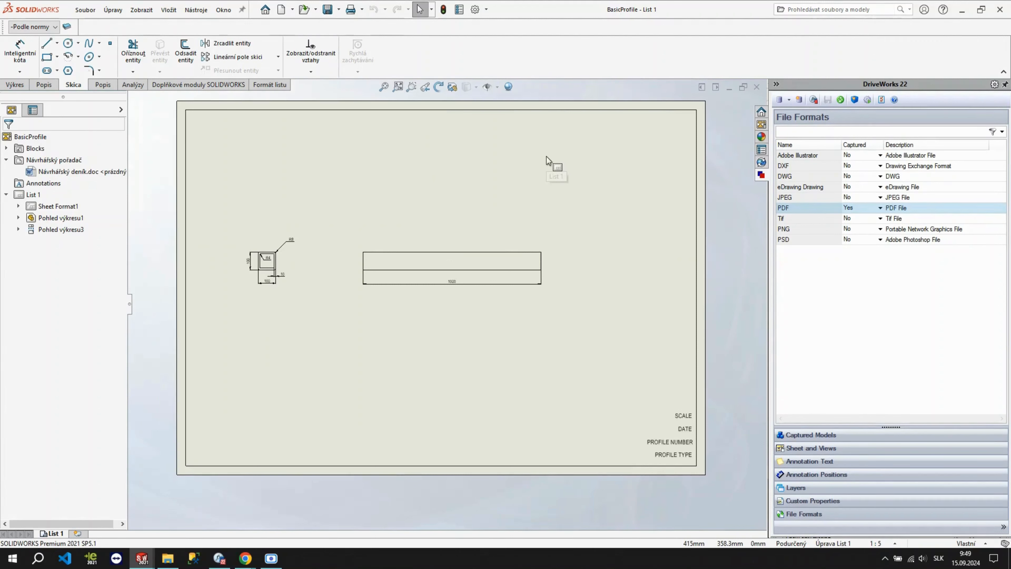
click(760, 89)
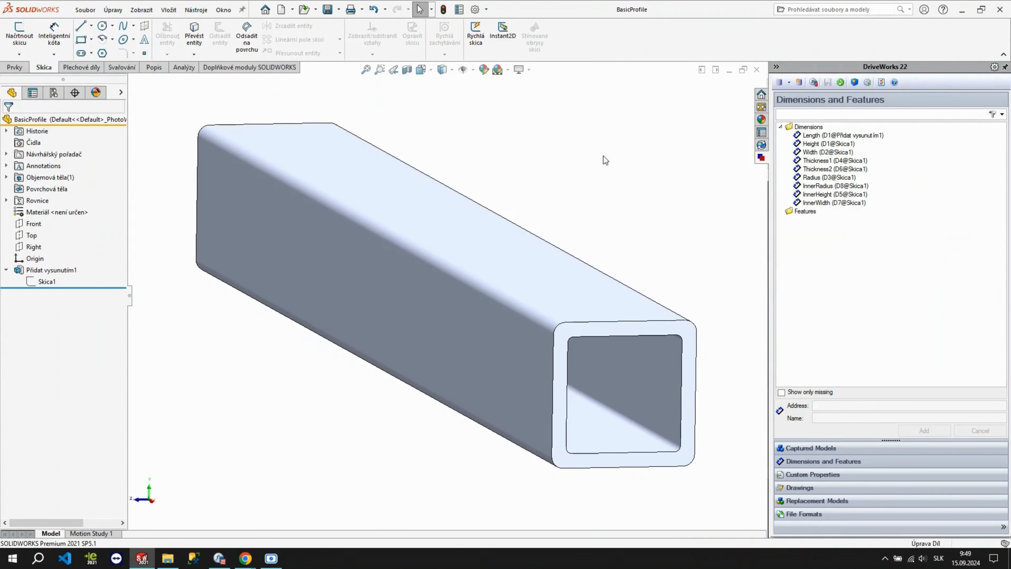
click(757, 70)
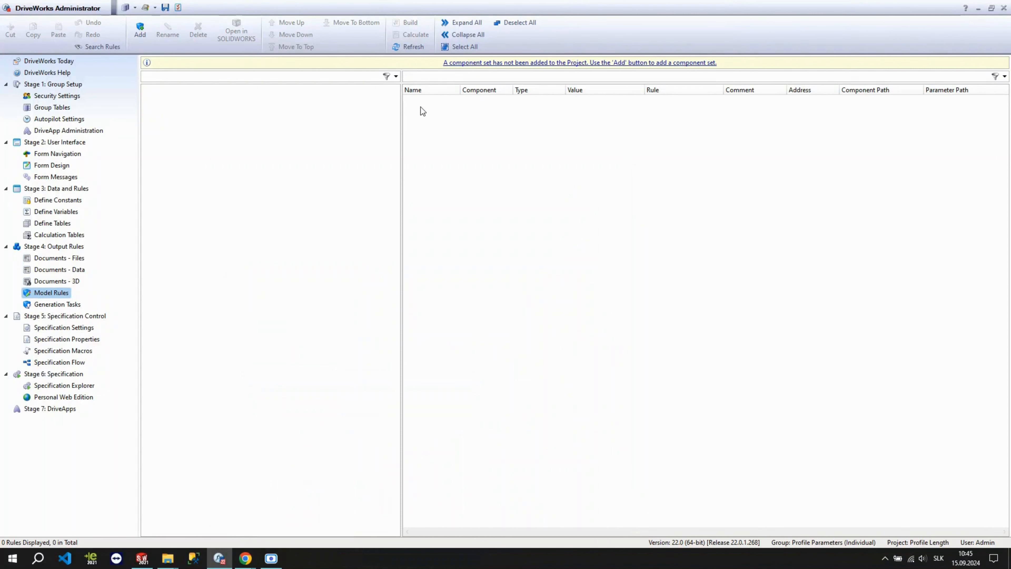
Step: In DriveWorks Administrator, add the BasicProfile component set to the project's model rules
click(140, 31)
click(361, 159)
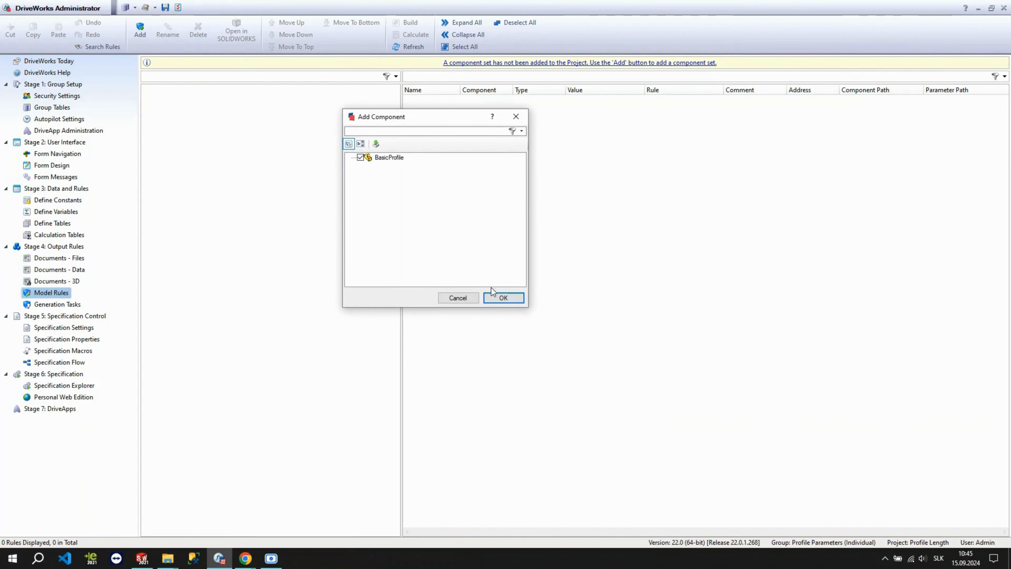
click(499, 299)
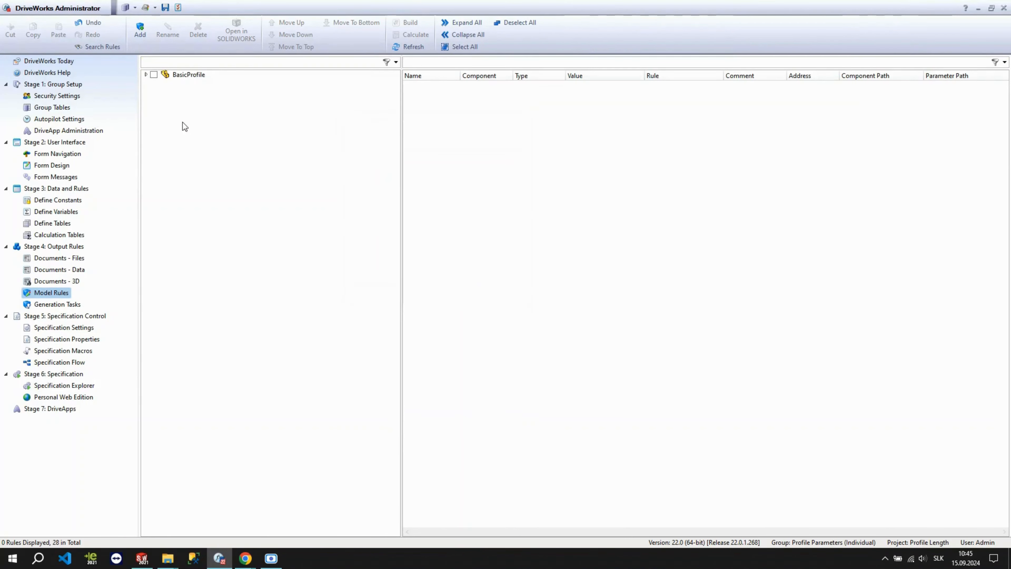
Step: Display the model rules of the BasicProfile part and its drawing, and select the part's file name rule
click(145, 74)
click(153, 74)
click(162, 84)
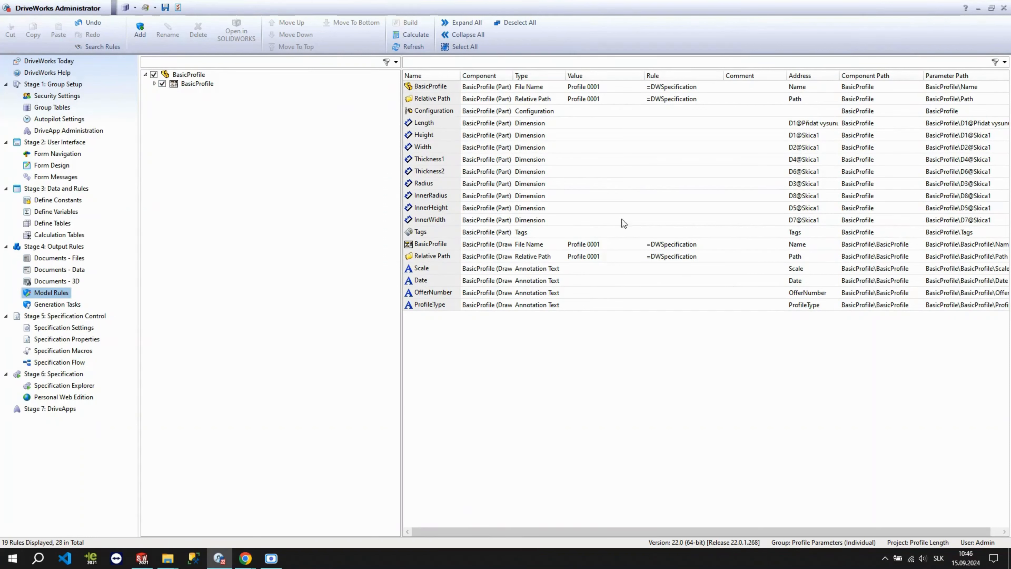
click(649, 245)
click(680, 89)
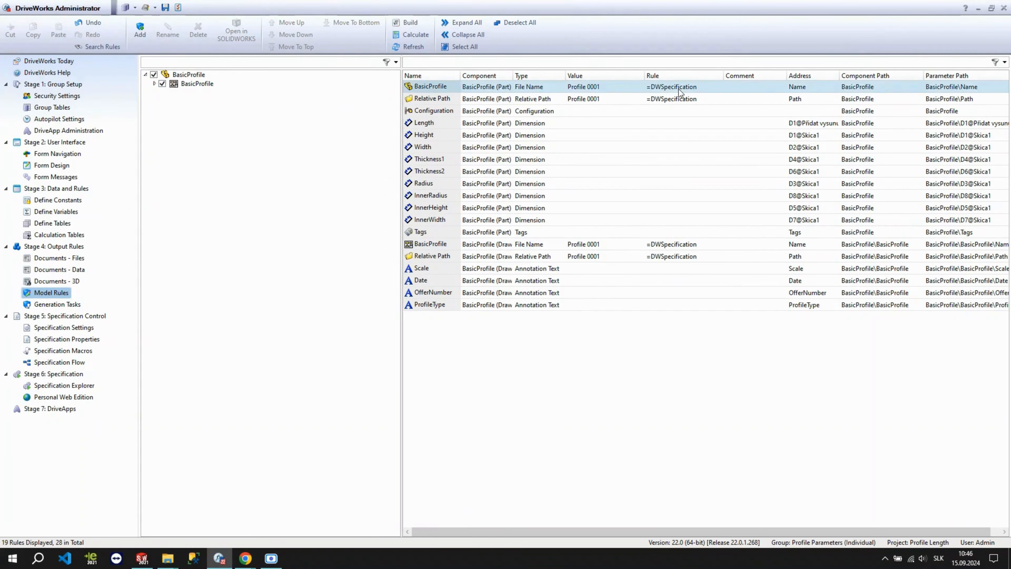
Step: Review the specification name rule in the specification settings, and return to the model rules
click(79, 328)
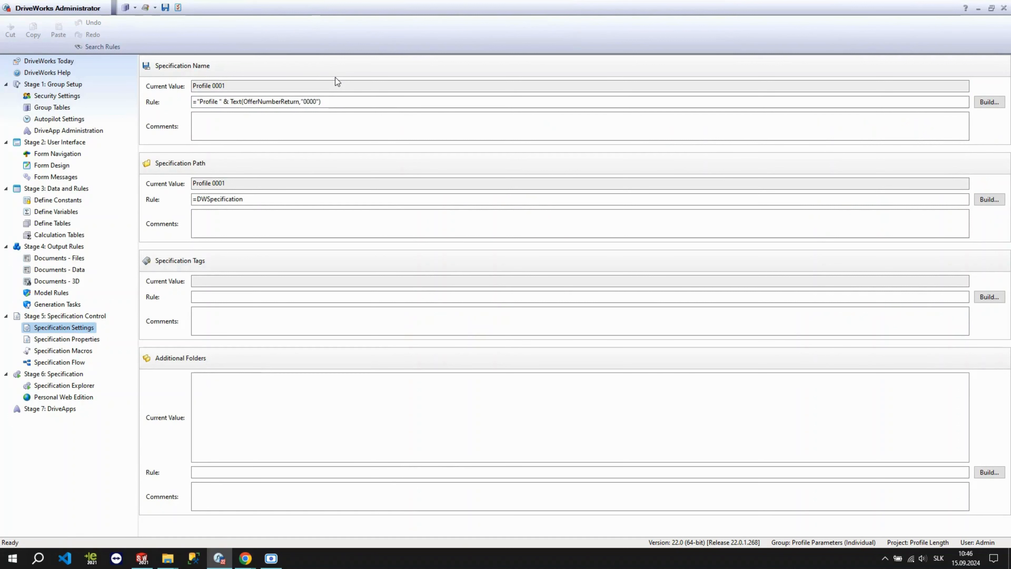
drag(329, 102, 192, 102)
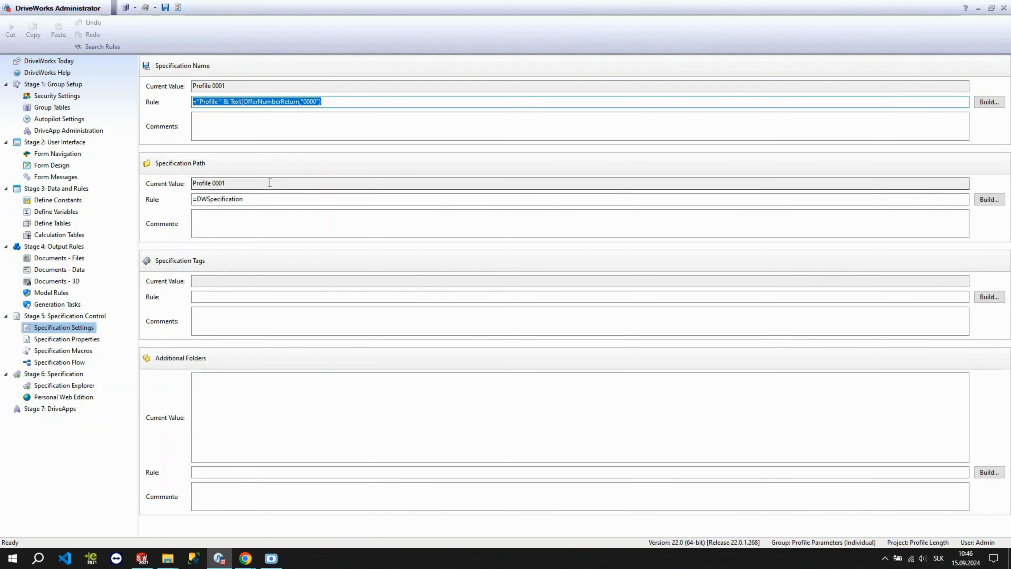
click(57, 294)
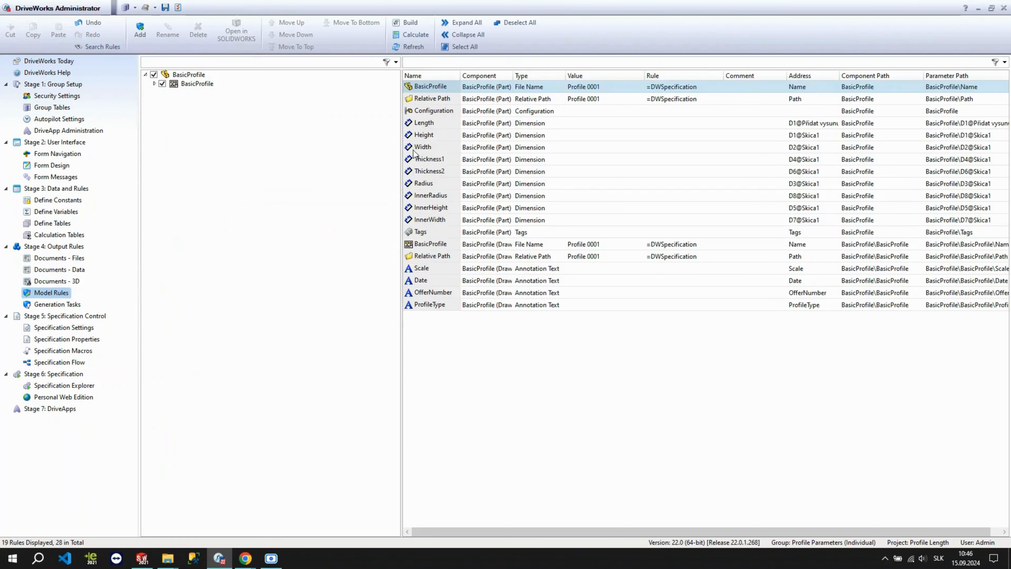
Step: Drive the part's Length, Height and Width dimensions with the rules LengthReturn, HeightReturn and WidthReturn
double_click(551, 123)
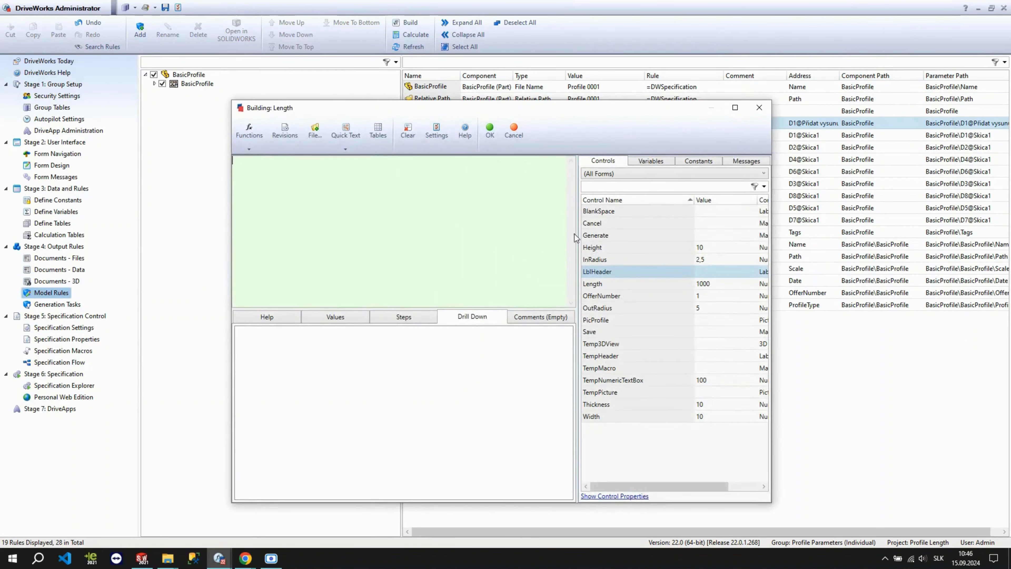
double_click(703, 285)
click(490, 129)
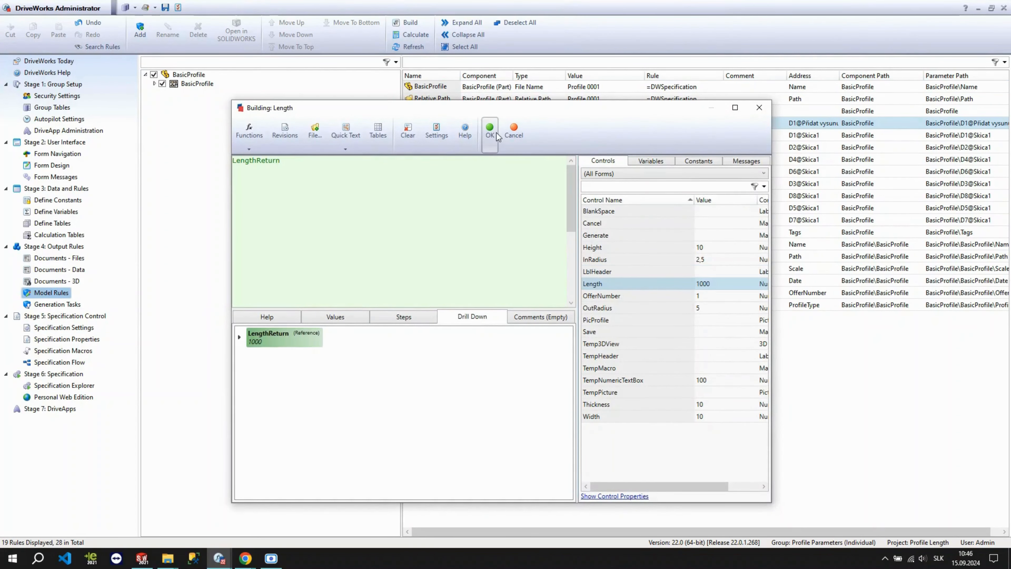
double_click(558, 136)
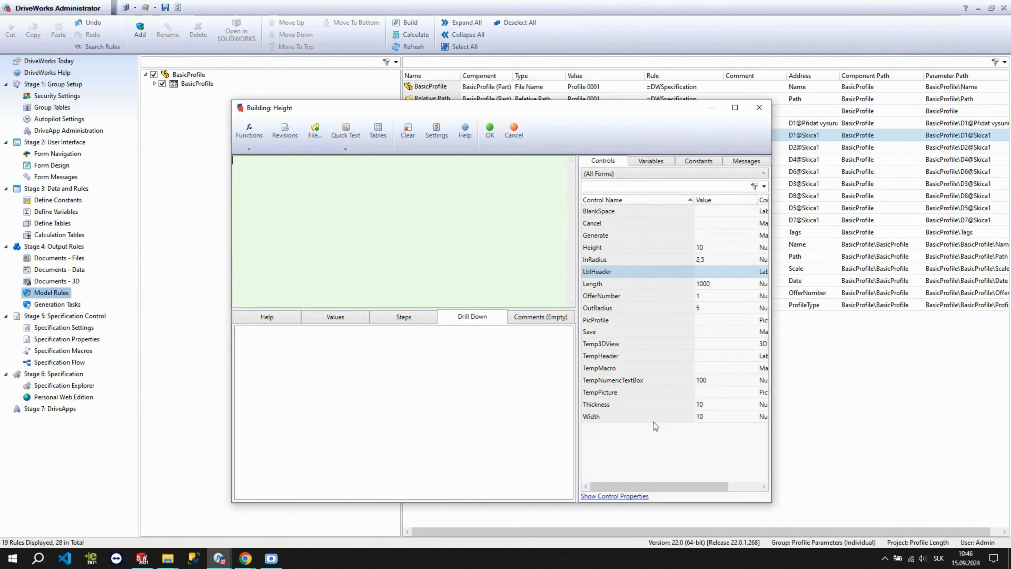
double_click(641, 248)
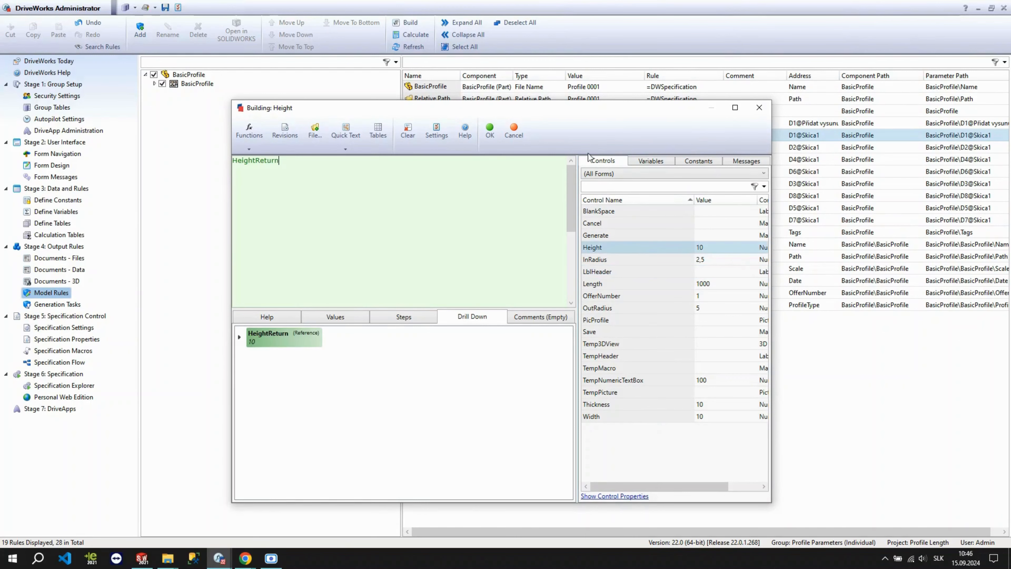
click(490, 130)
double_click(601, 149)
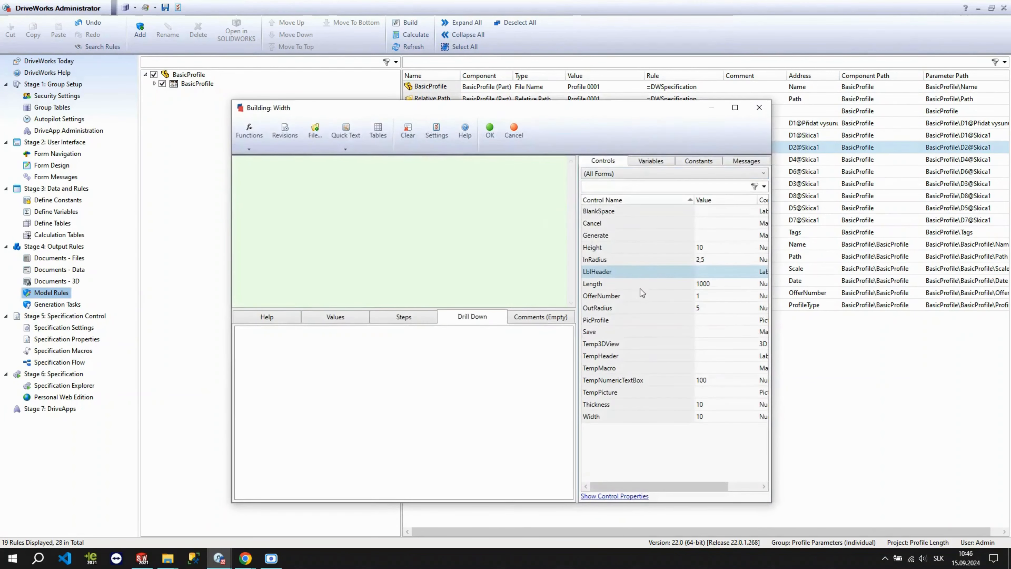
double_click(610, 417)
click(494, 137)
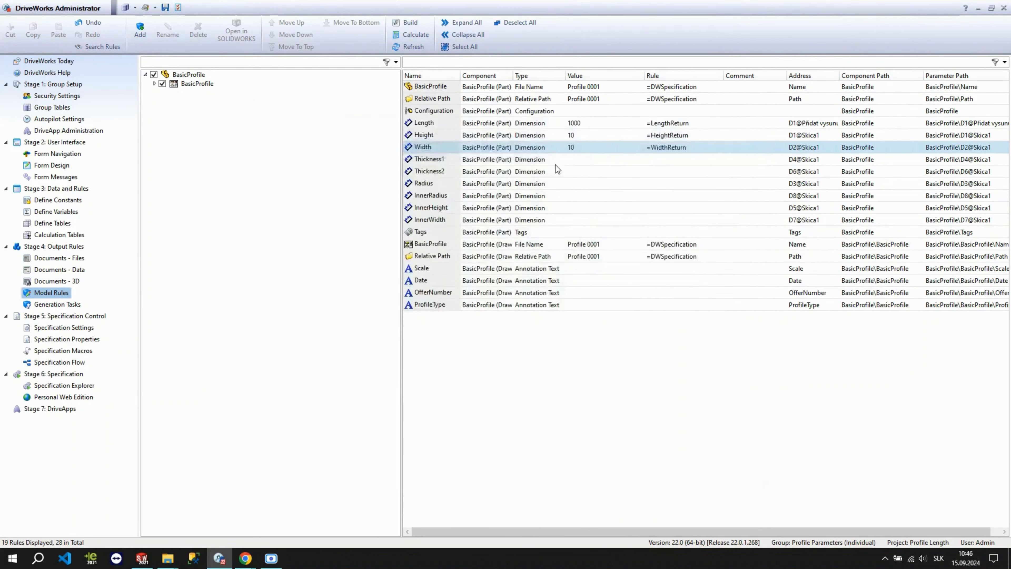
Step: Drive both the Thickness1 and Thickness2 dimensions with the rule ThicknessReturn
double_click(580, 161)
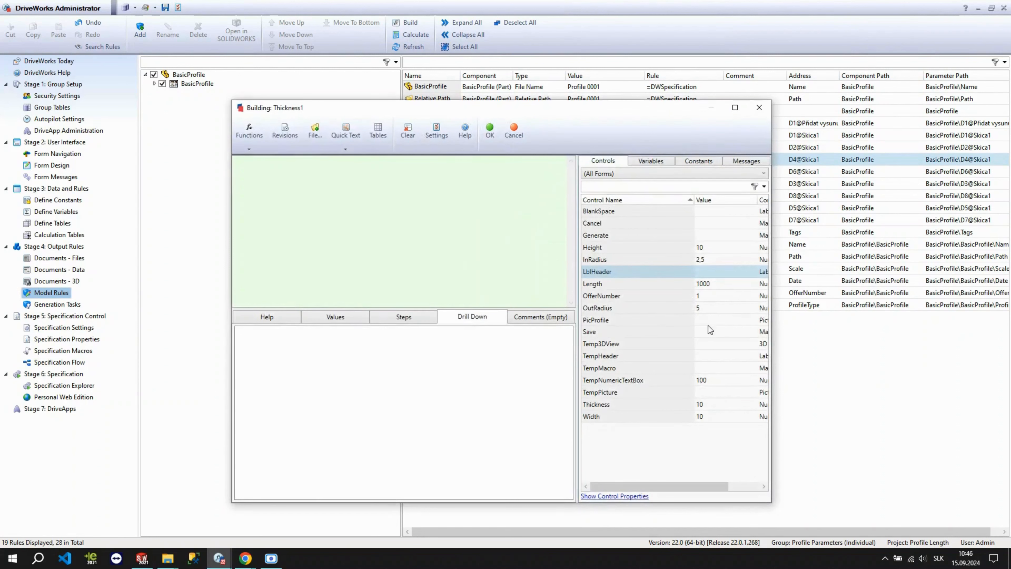
double_click(710, 406)
click(493, 138)
double_click(594, 171)
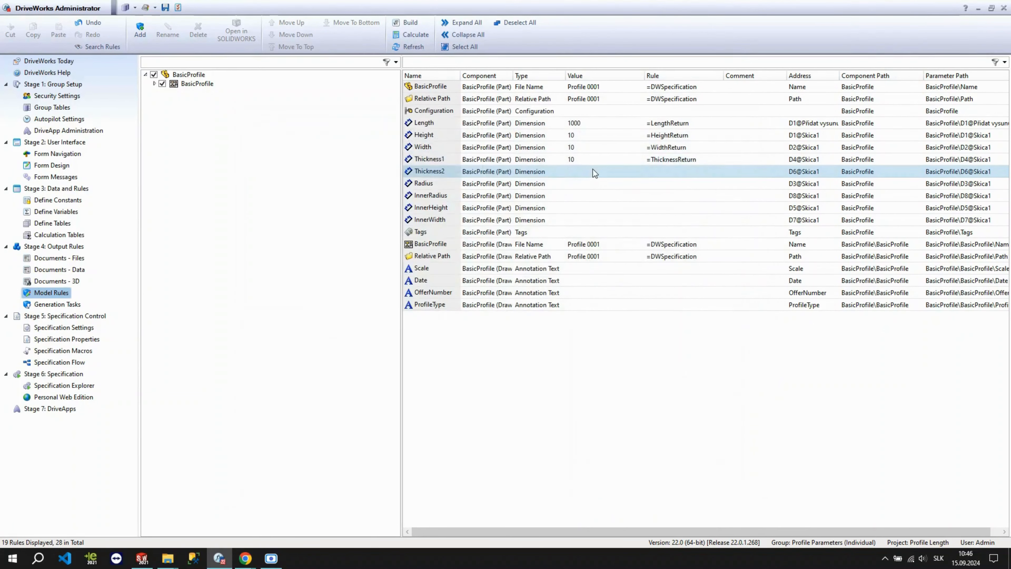
double_click(702, 406)
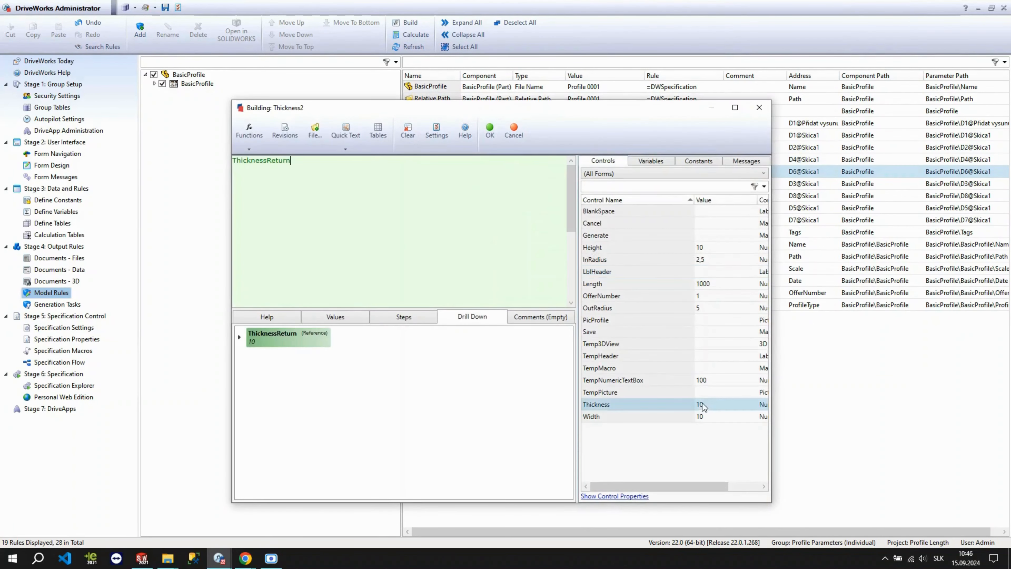
click(493, 137)
Step: Set the Radius rule to OutRadiusReturn and the InnerRadius rule to InRadiusReturn
double_click(577, 182)
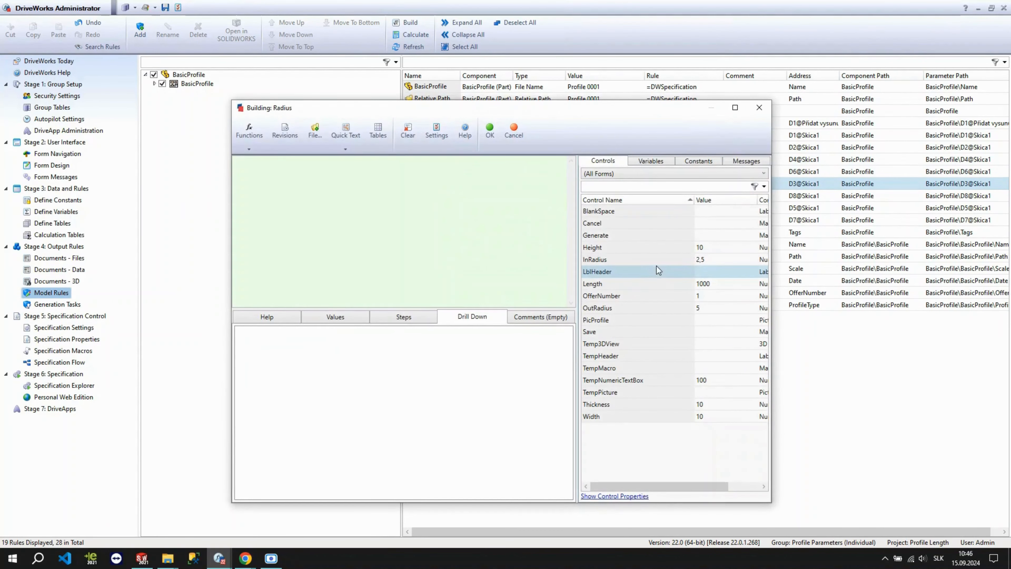
double_click(672, 308)
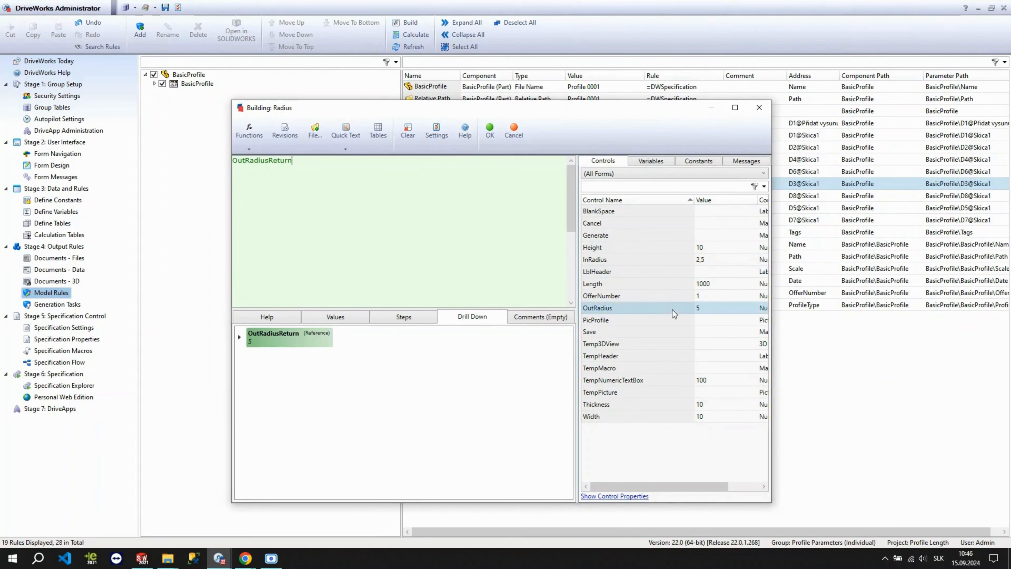
click(489, 131)
double_click(530, 196)
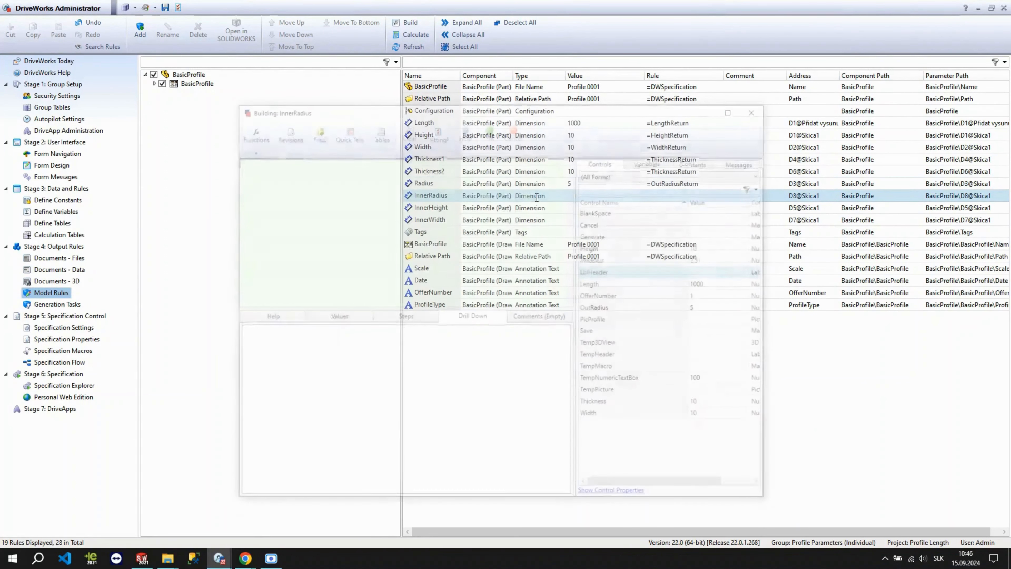
double_click(662, 260)
click(489, 131)
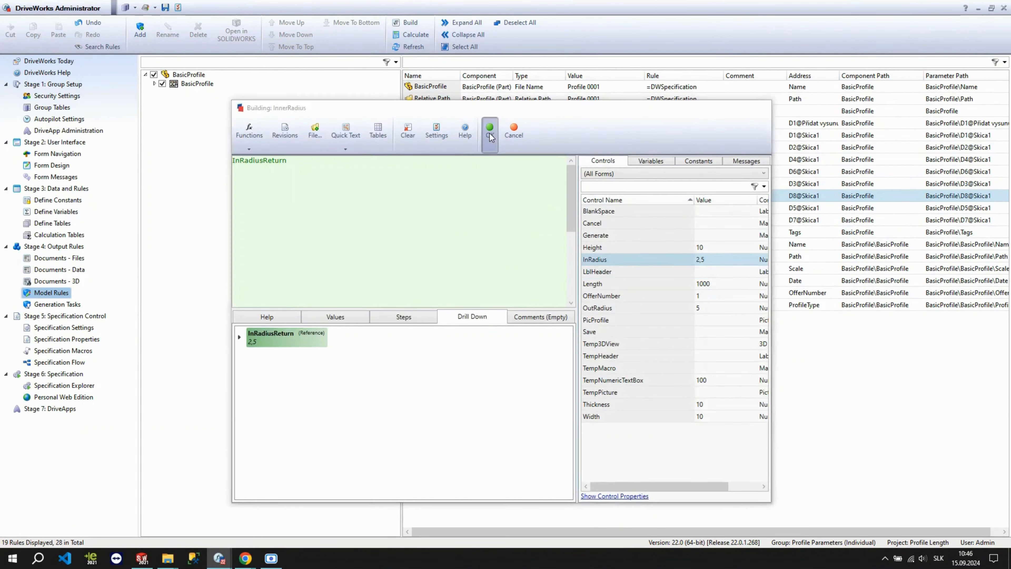
Step: Build the InnerHeight rule as HeightReturn-2*ThicknessReturn
double_click(575, 208)
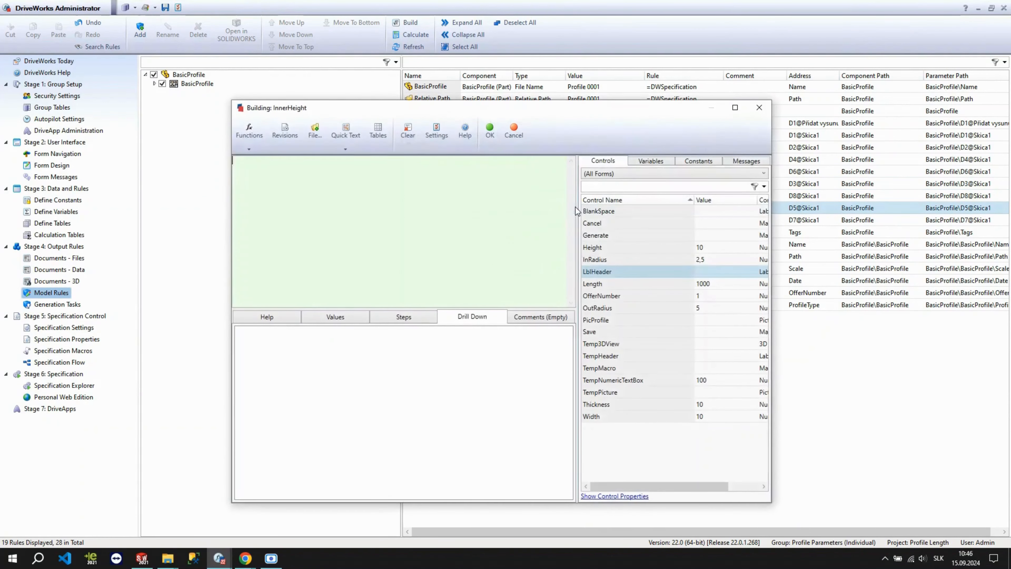
double_click(616, 247)
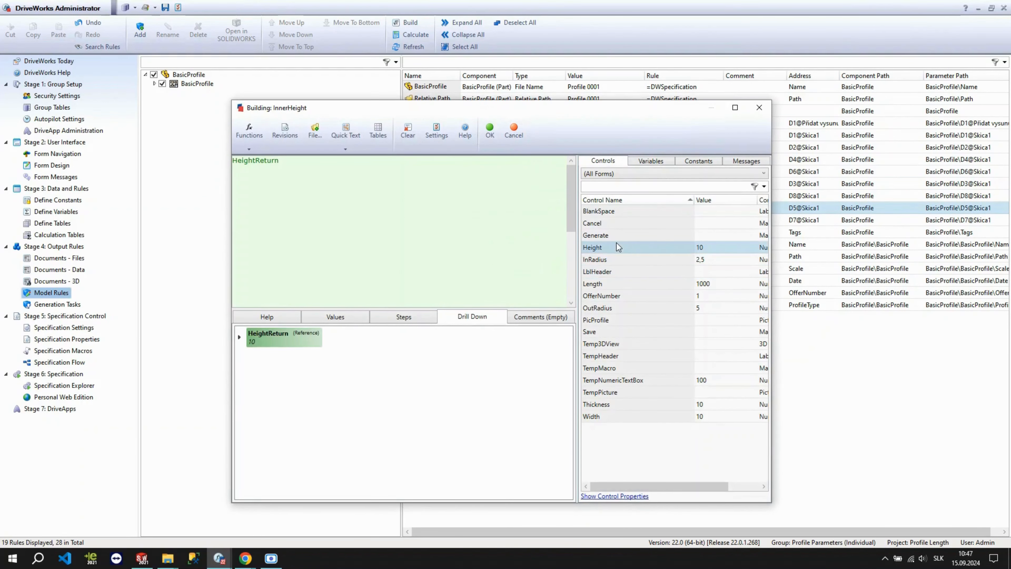
text(-)
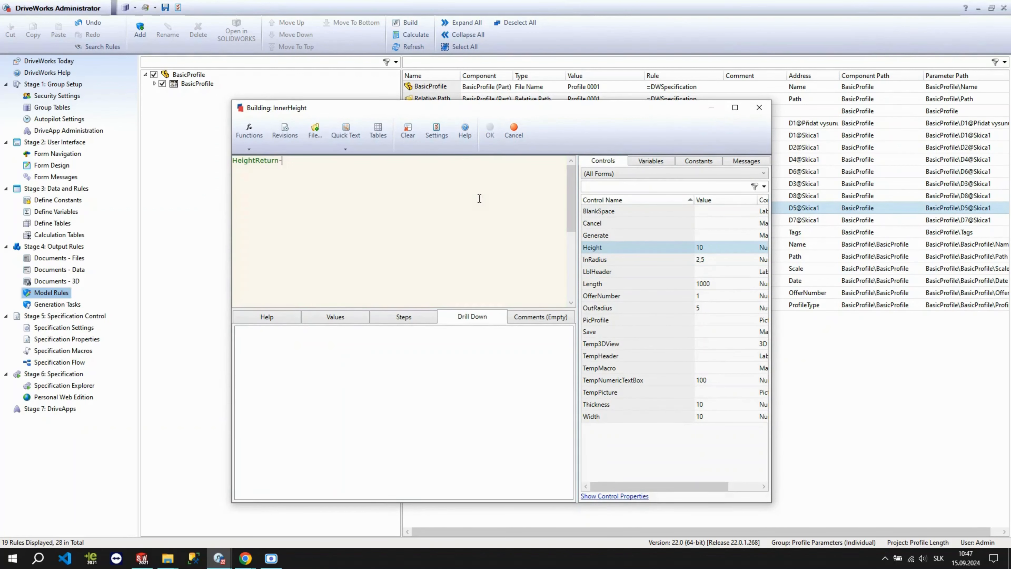
text(2*)
double_click(667, 403)
click(489, 132)
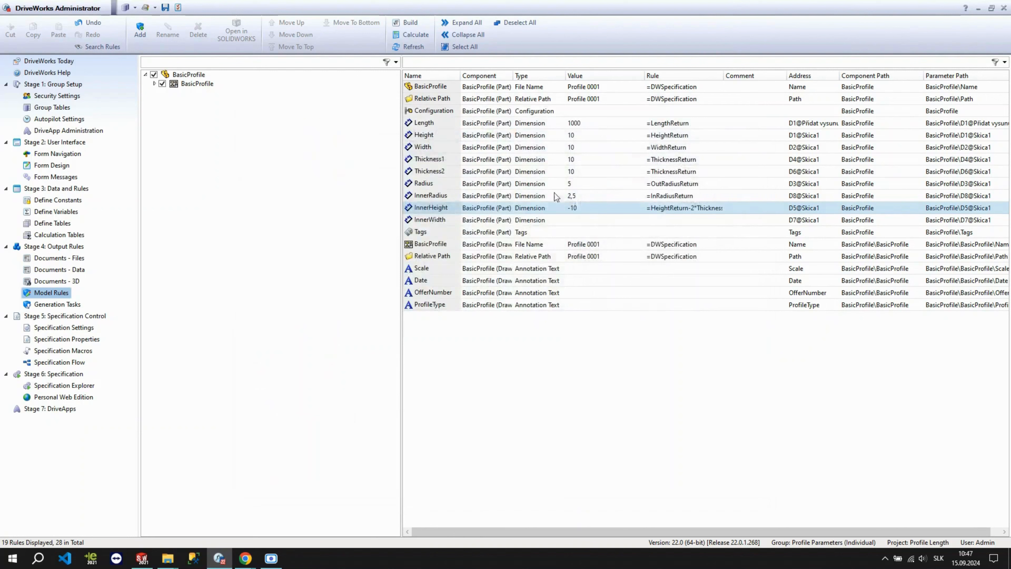
Step: Build the InnerWidth rule as WidthReturn-2*ThicknessReturn
double_click(582, 218)
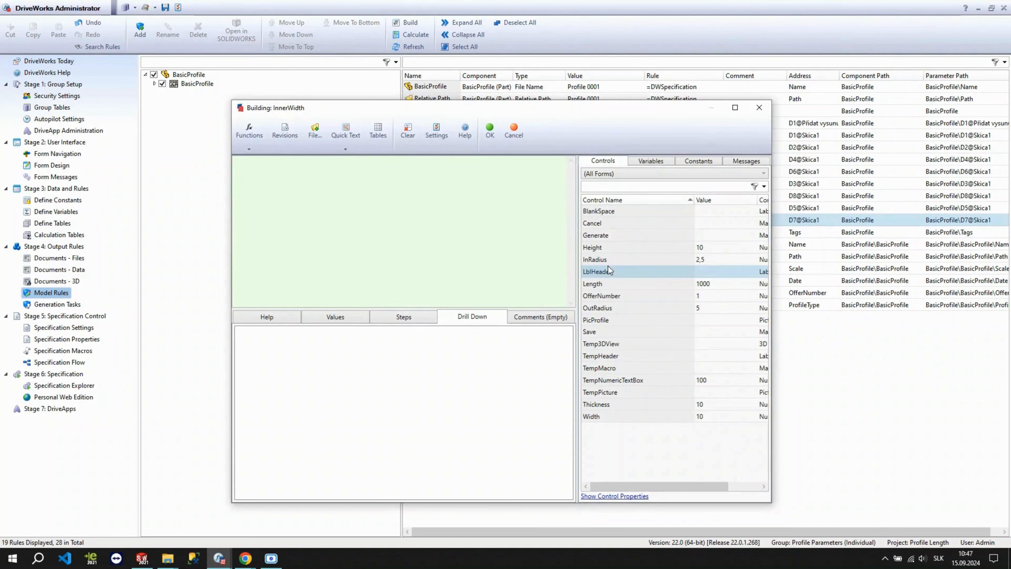
double_click(627, 417)
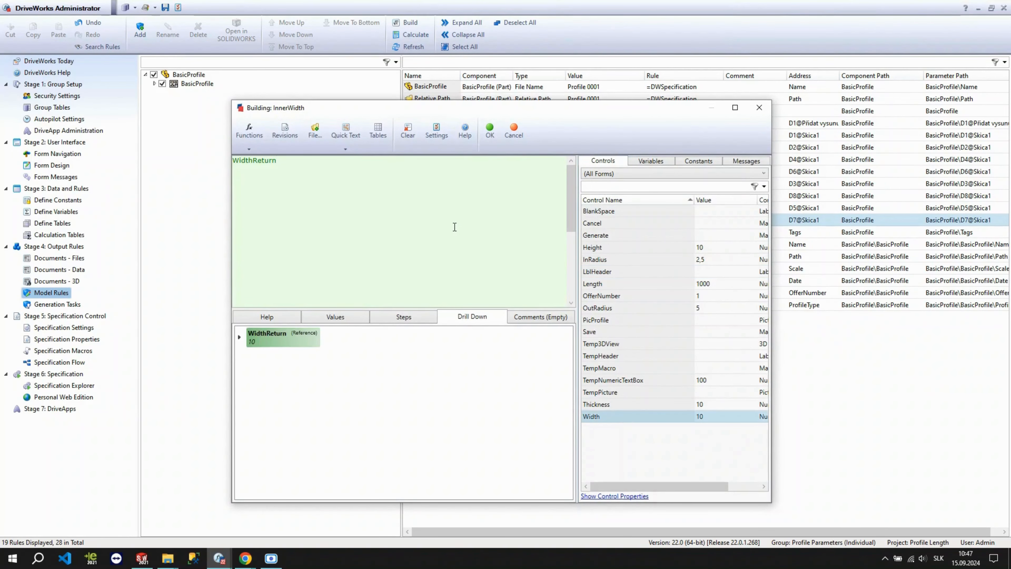
text(-2*)
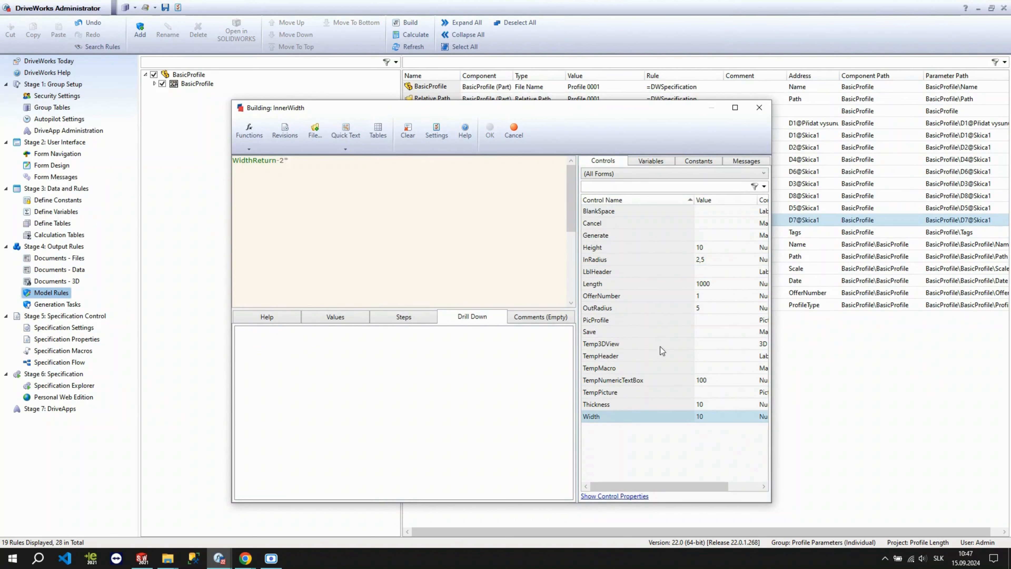
double_click(694, 405)
click(489, 137)
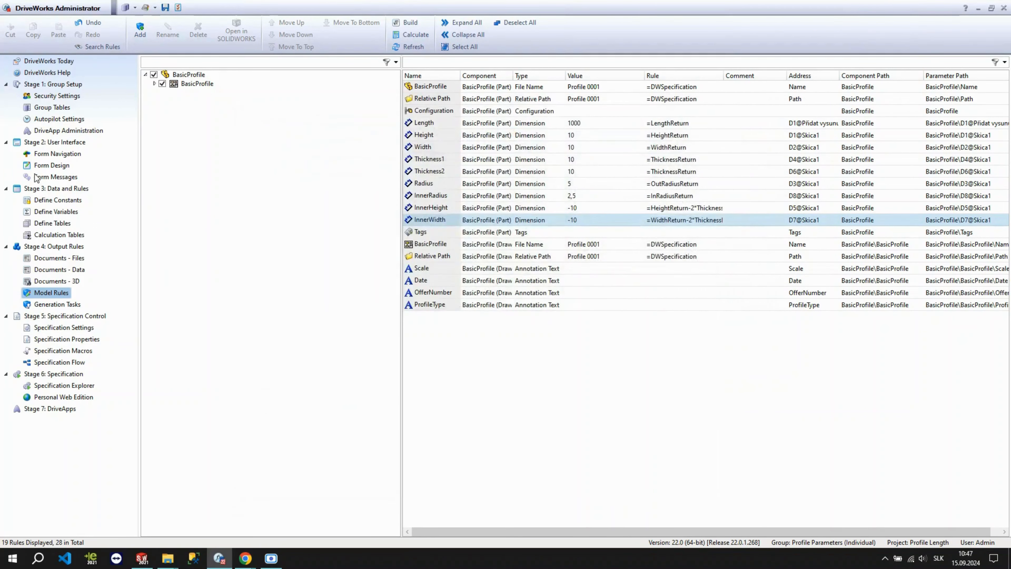
Step: Test the Profile parameters form and set both the profile width and the profile height to 100
click(44, 167)
click(199, 30)
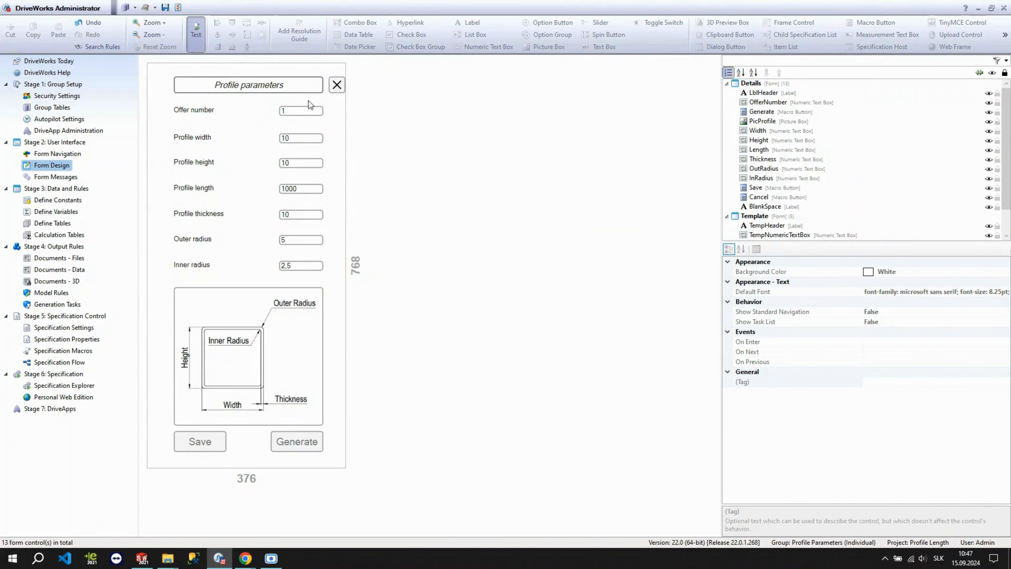
text(0)
click(305, 163)
text(0)
click(381, 171)
click(197, 33)
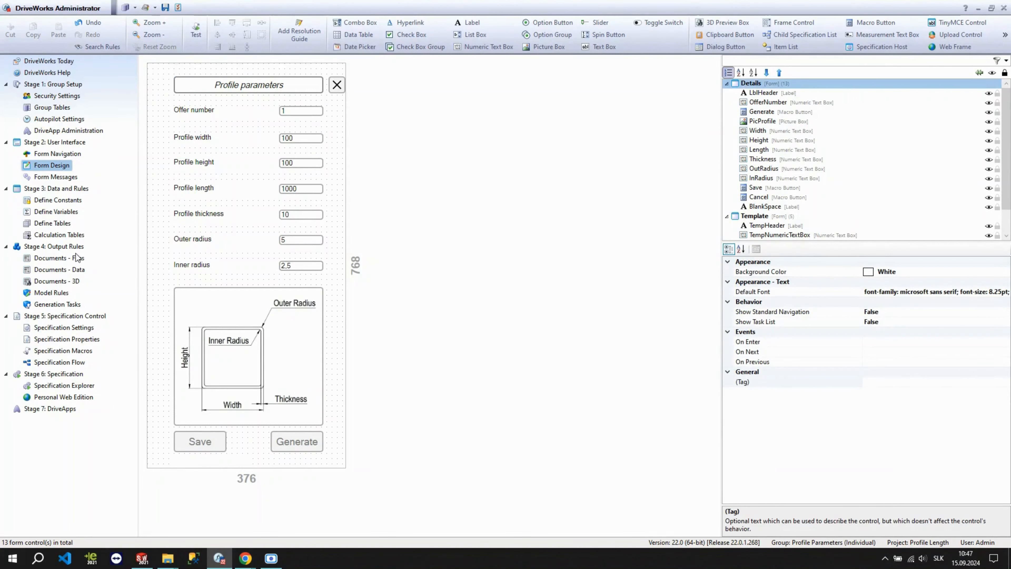
Step: In the model rules, set the drawing's Scale annotation text rule to "Scale 1:"
click(47, 293)
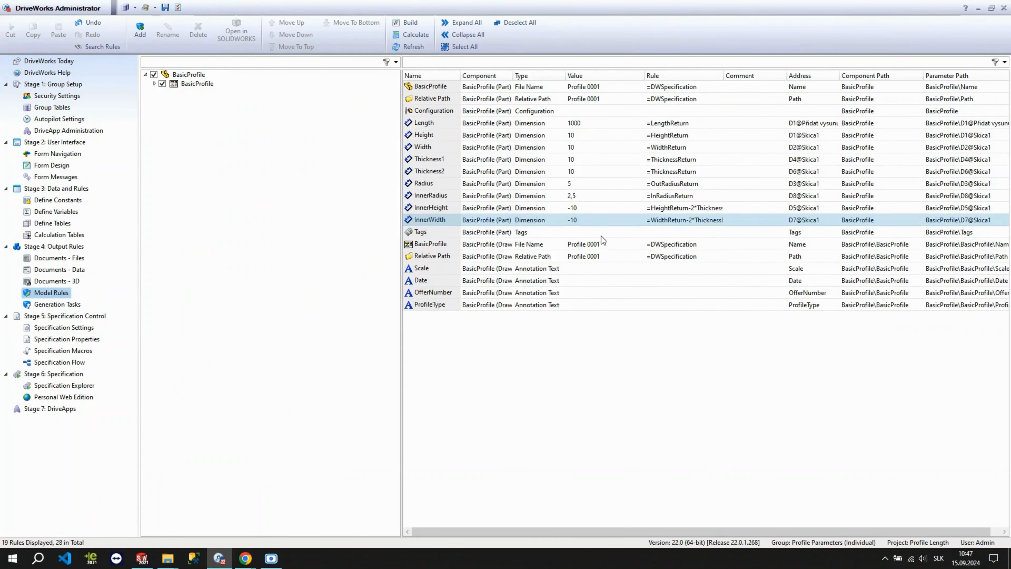
double_click(600, 272)
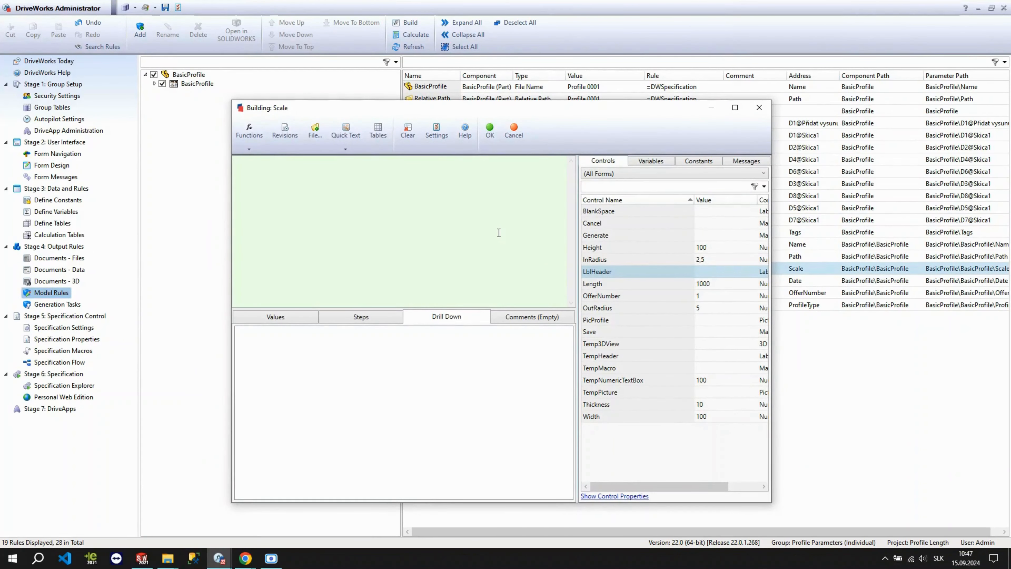
text(Sc)
key(BackSpace)
key(BackSpace)
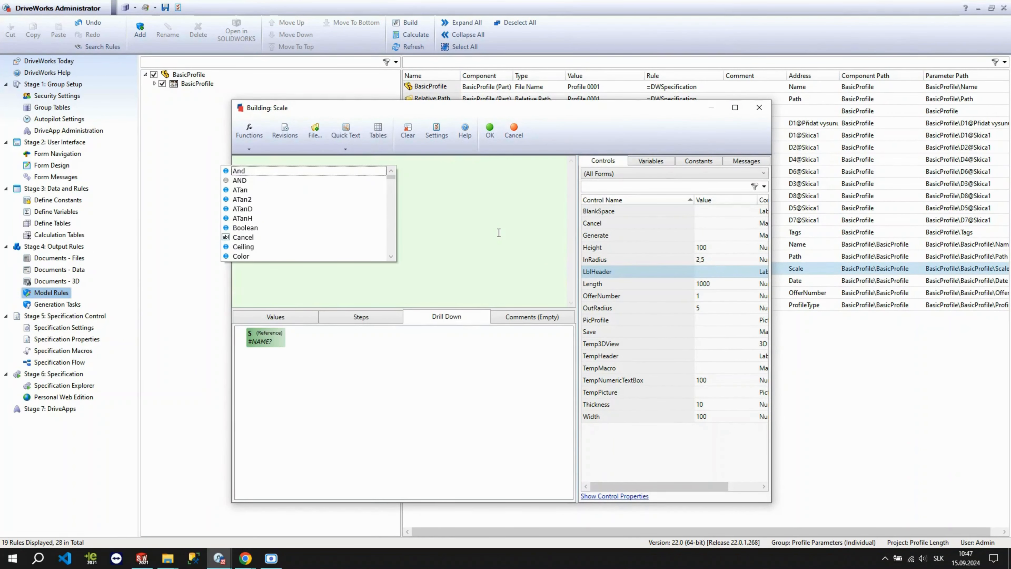
text("Scale)
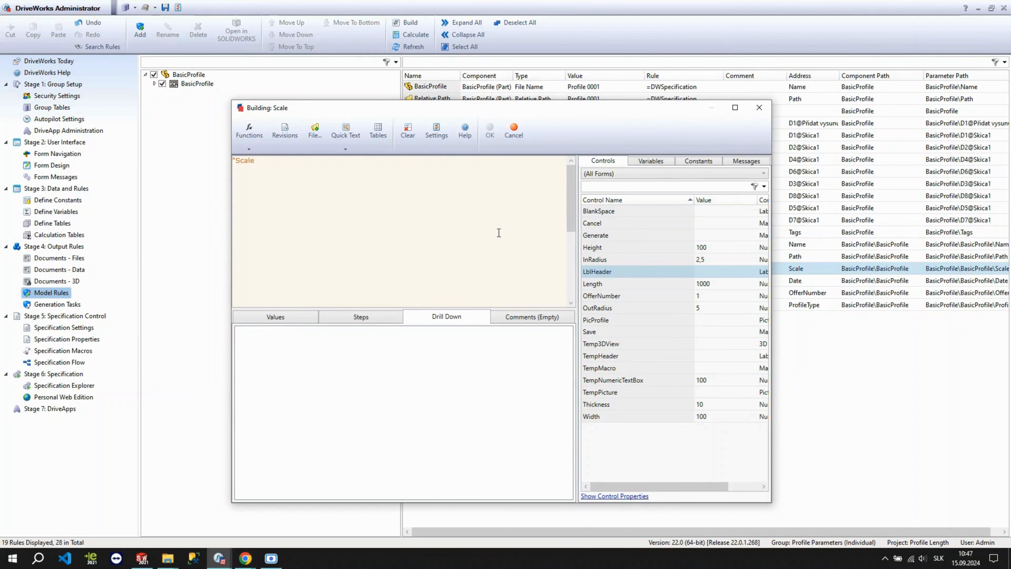
text( 1")
key(BackSpace)
text(:")
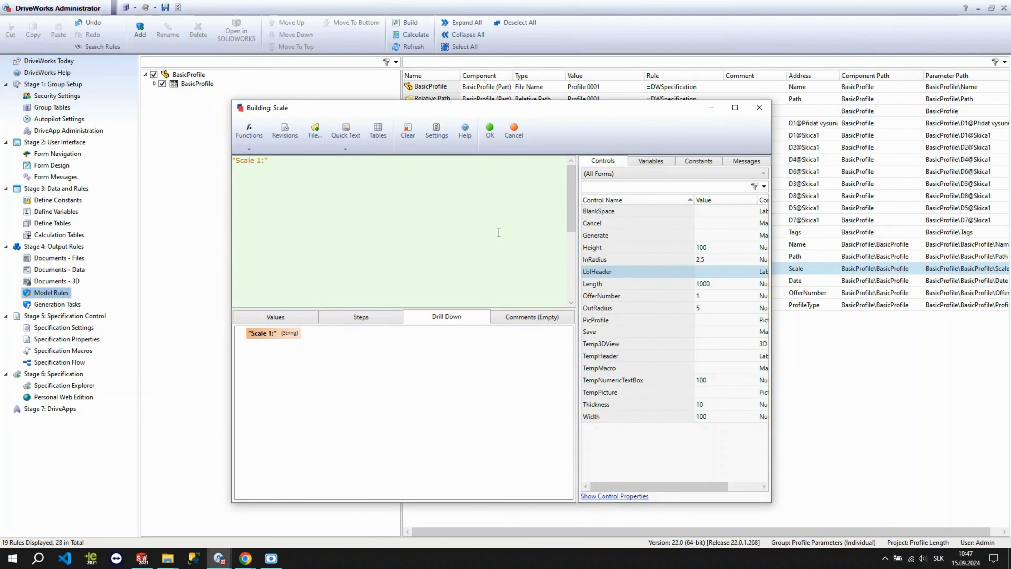
click(494, 129)
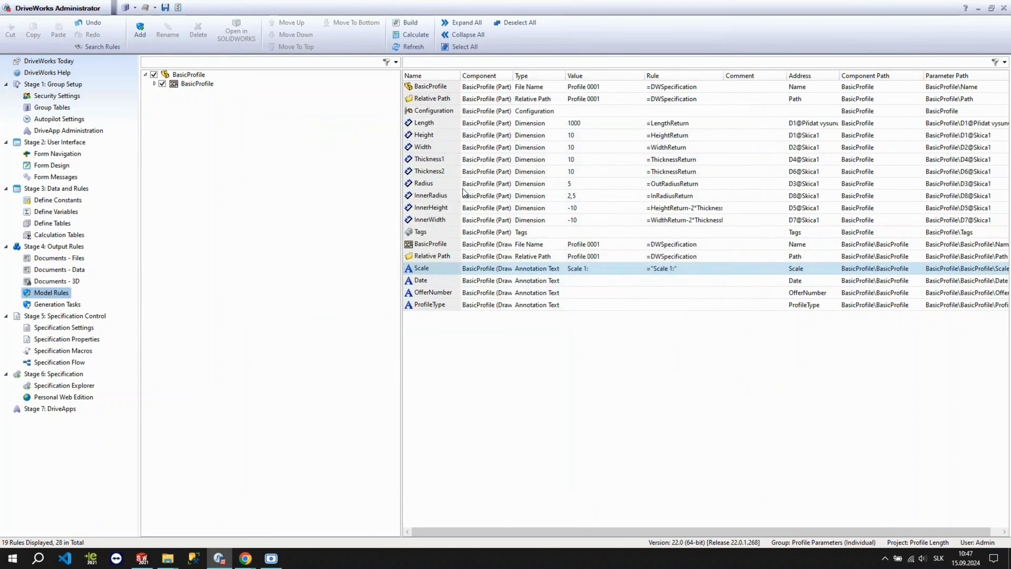
Step: Display the rules of the drawing sheet List 1 and set its scale numerator rule to 1
click(154, 84)
click(170, 92)
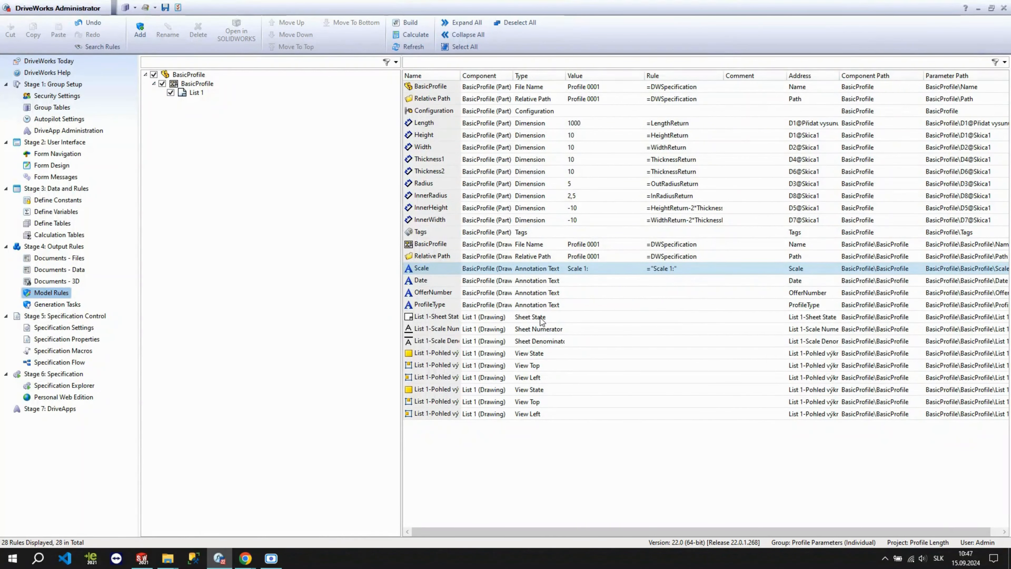
double_click(541, 332)
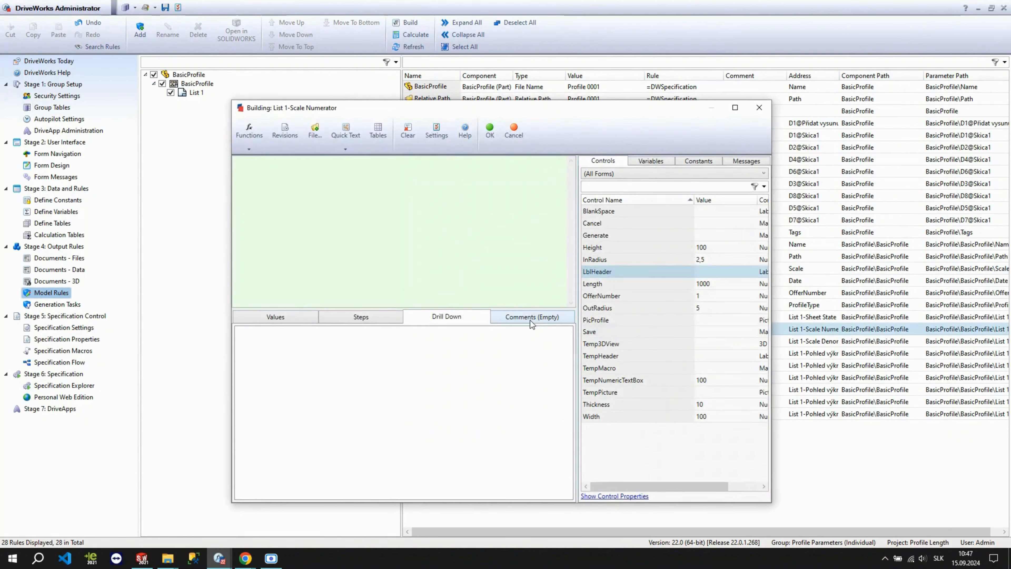
text(1)
click(490, 129)
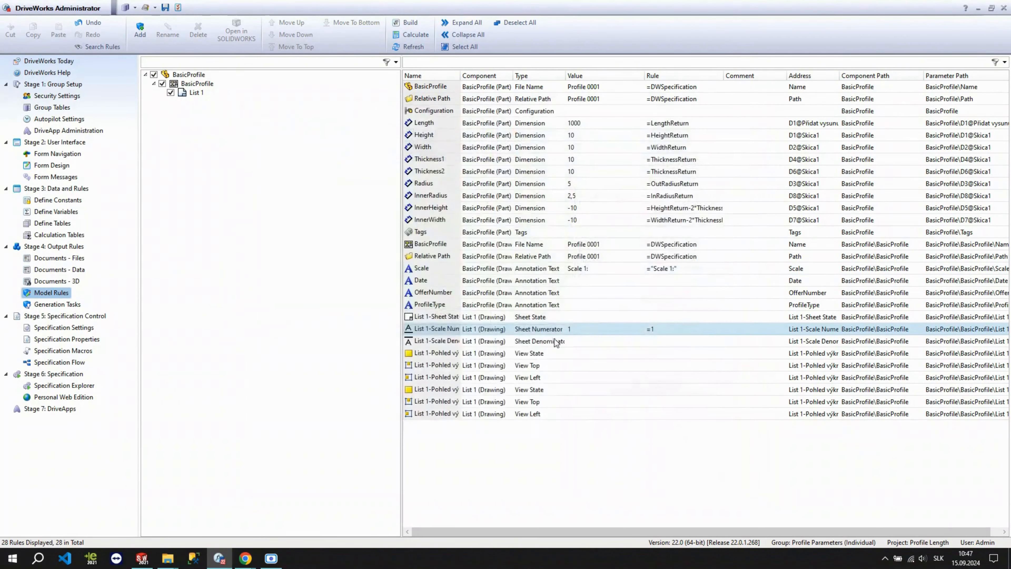
Step: Build the List 1 scale denominator rule as RoundUp(LengthReturn/2000,0)*5
double_click(592, 341)
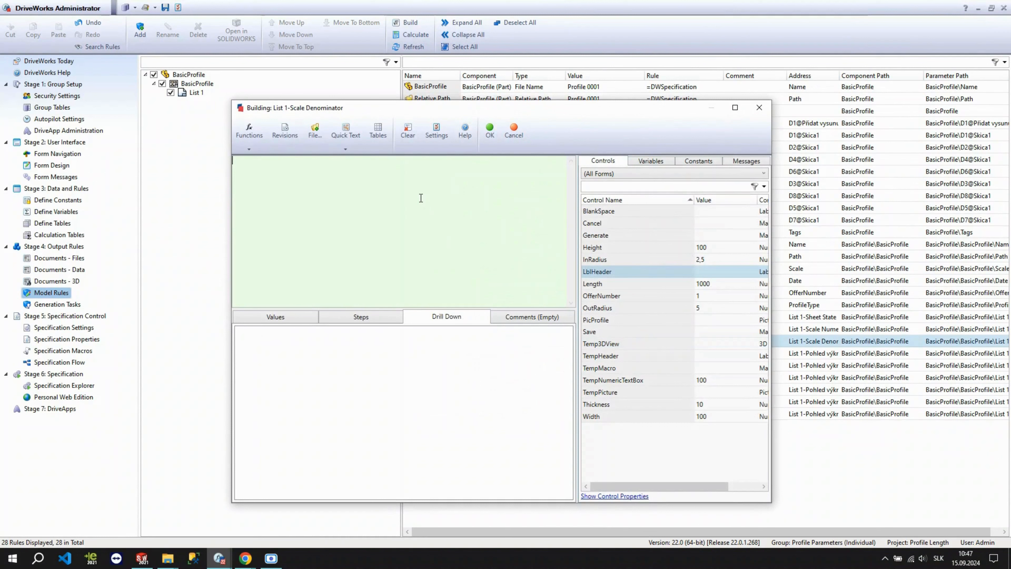
text(Length)
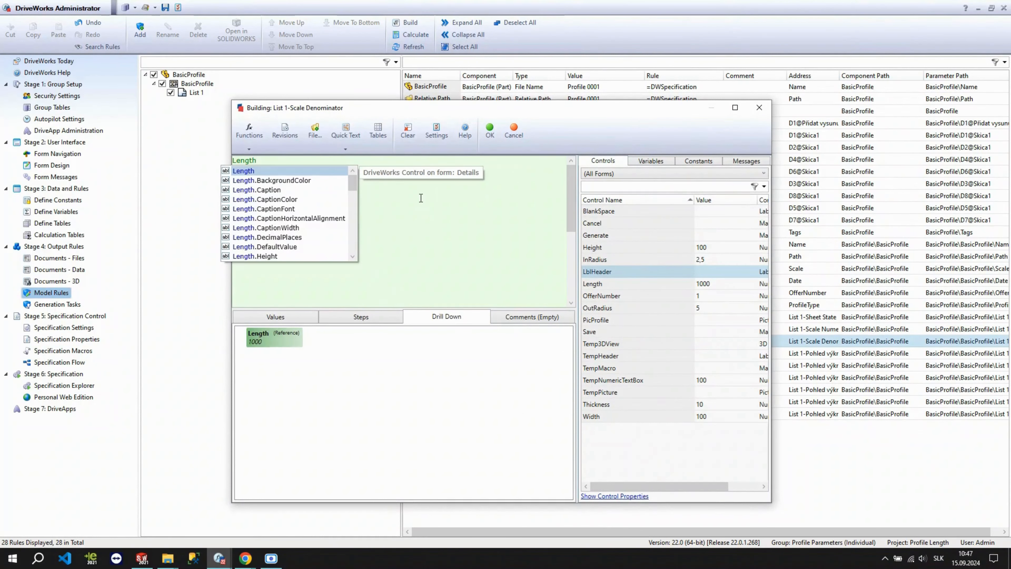
text(Return)
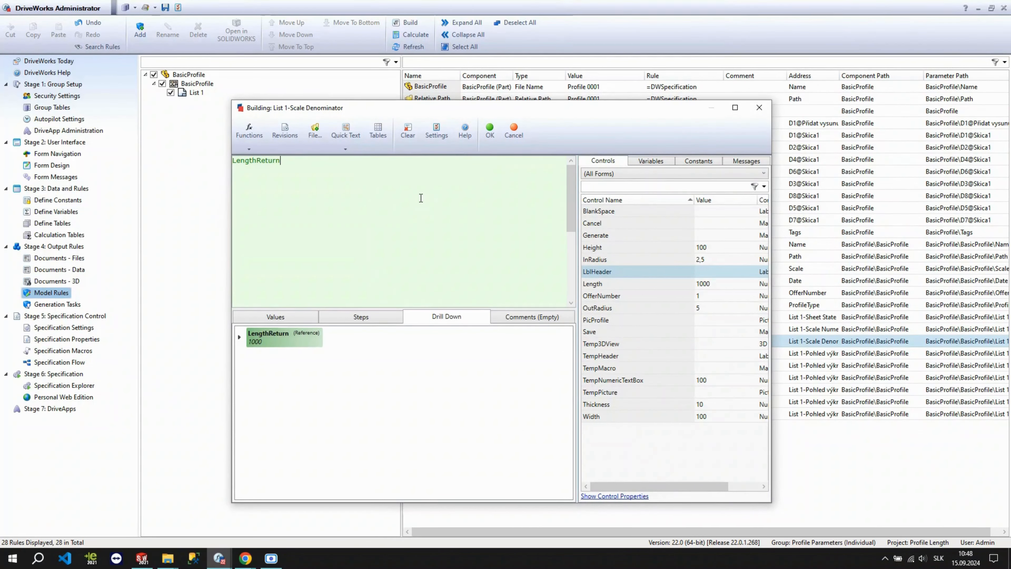
text(/2000)
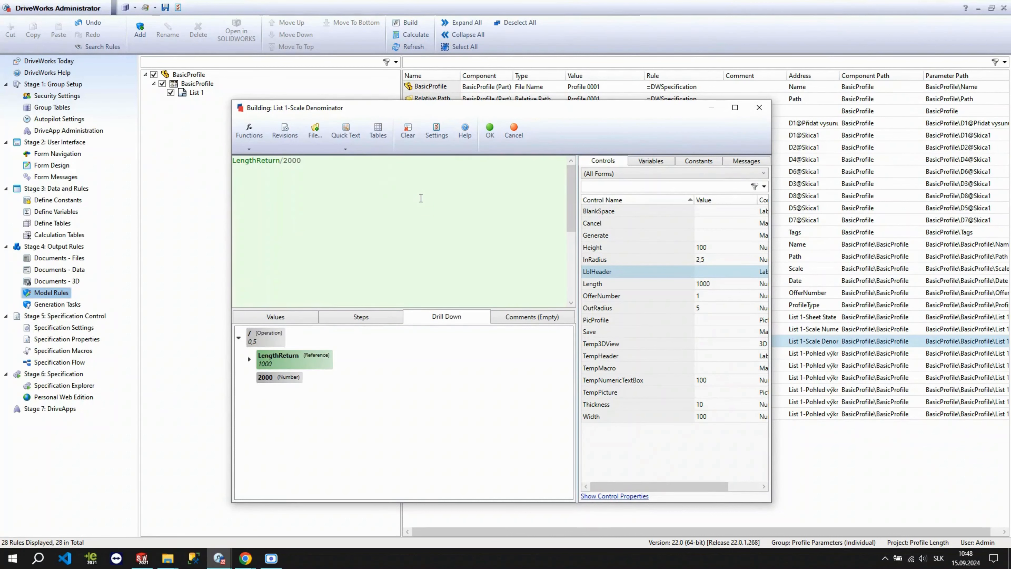
text())
text(,0)
text(round)
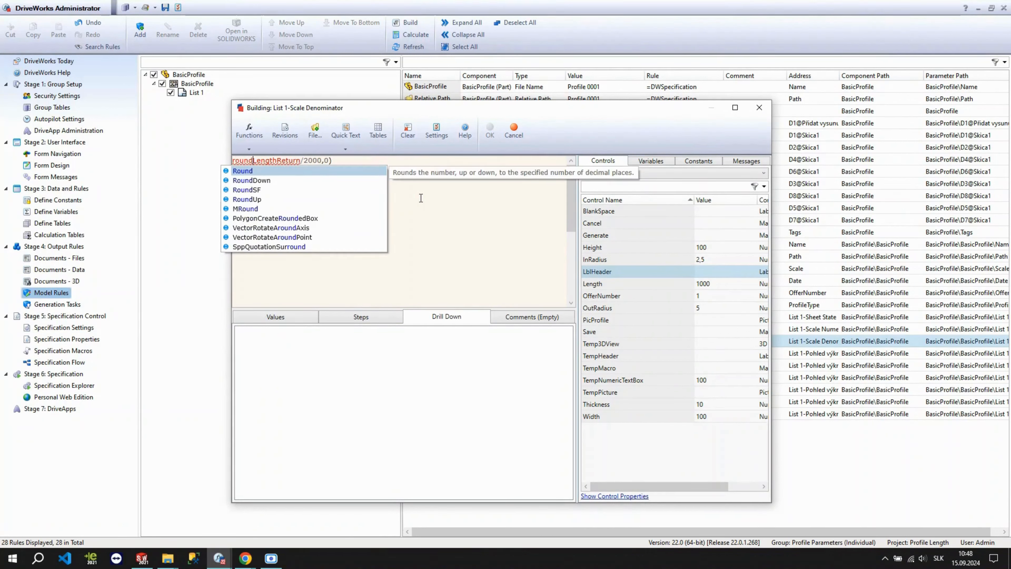
text(Up()
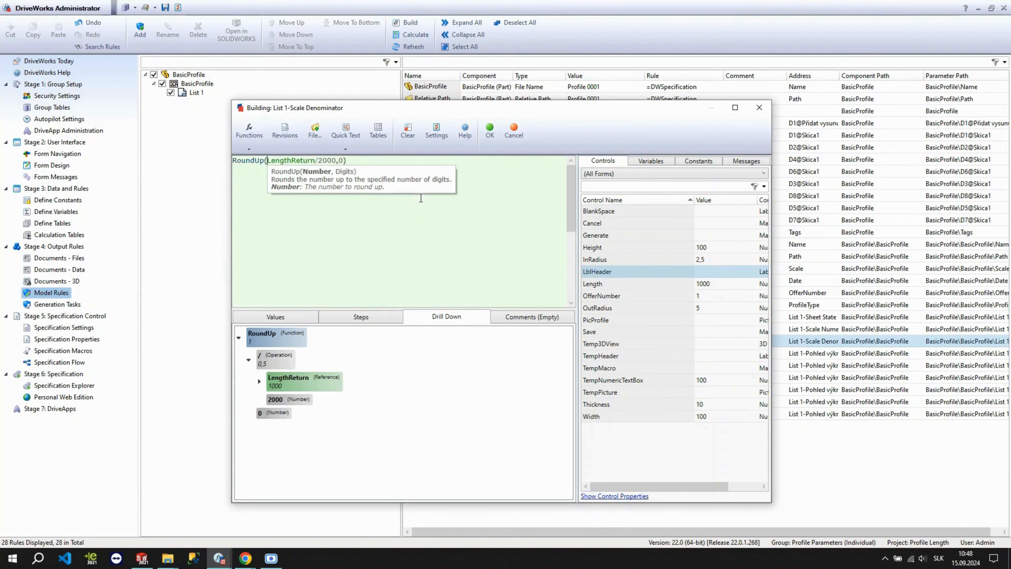
click(418, 208)
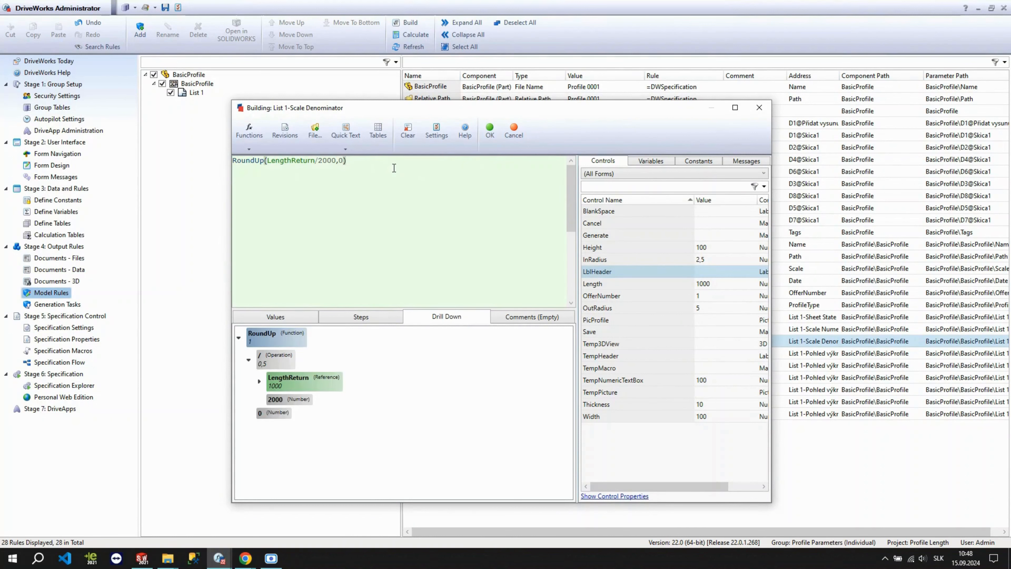
text(*5)
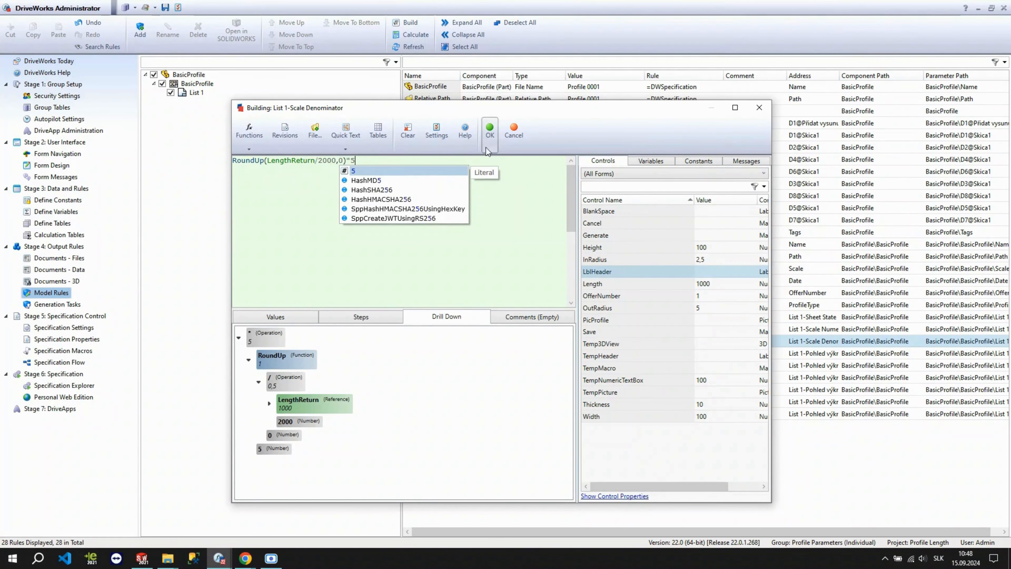
click(492, 138)
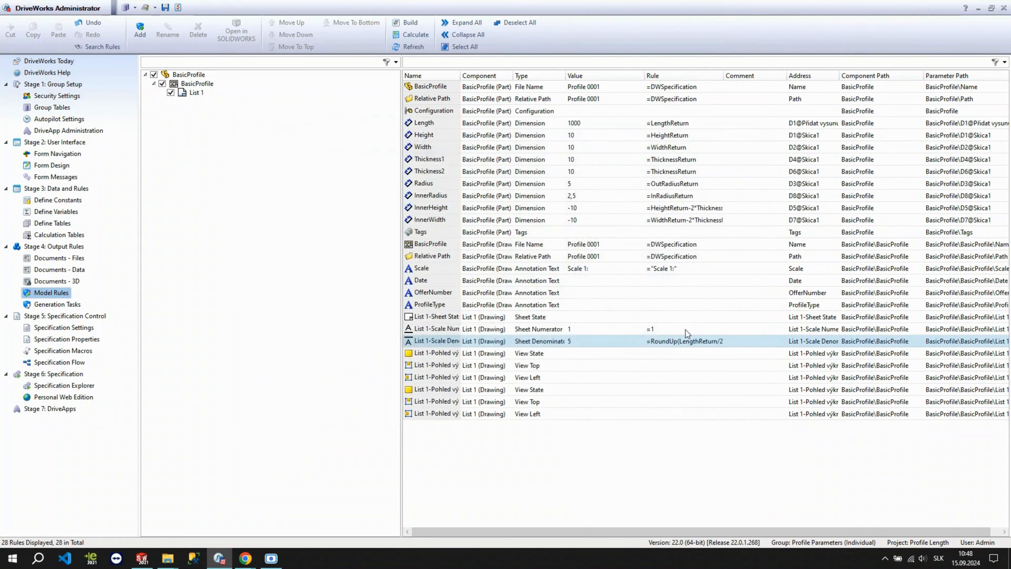
Step: Extract the whole List 1 scale denominator formula into a new variable named Denominator and accept the rule
double_click(687, 341)
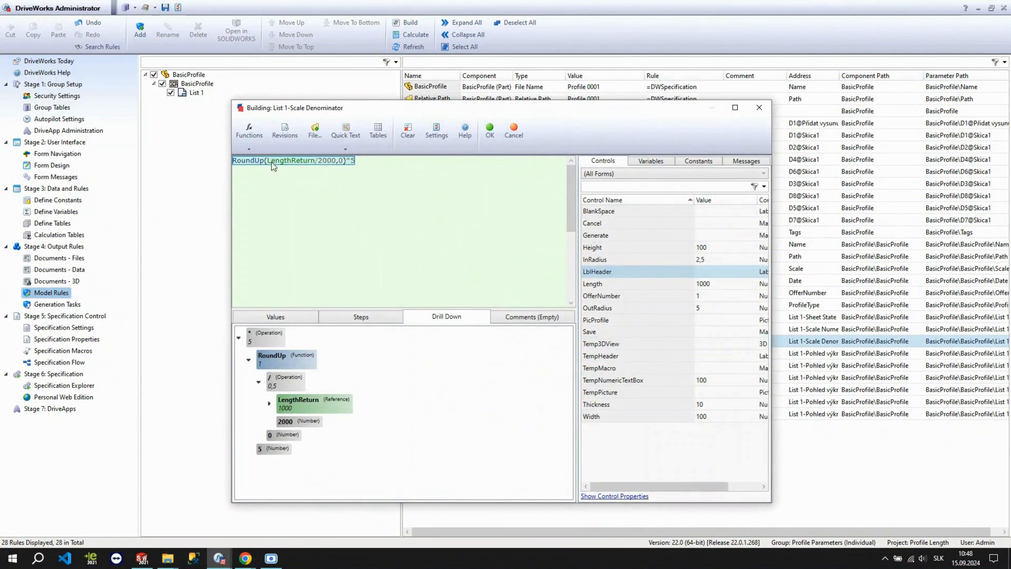
right_click(273, 166)
click(306, 182)
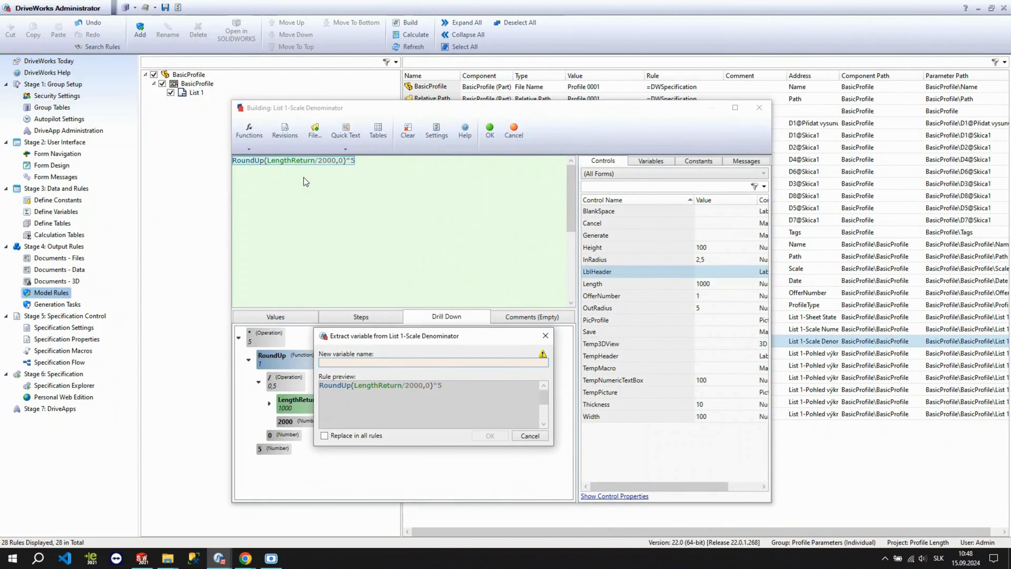
text(Denominator)
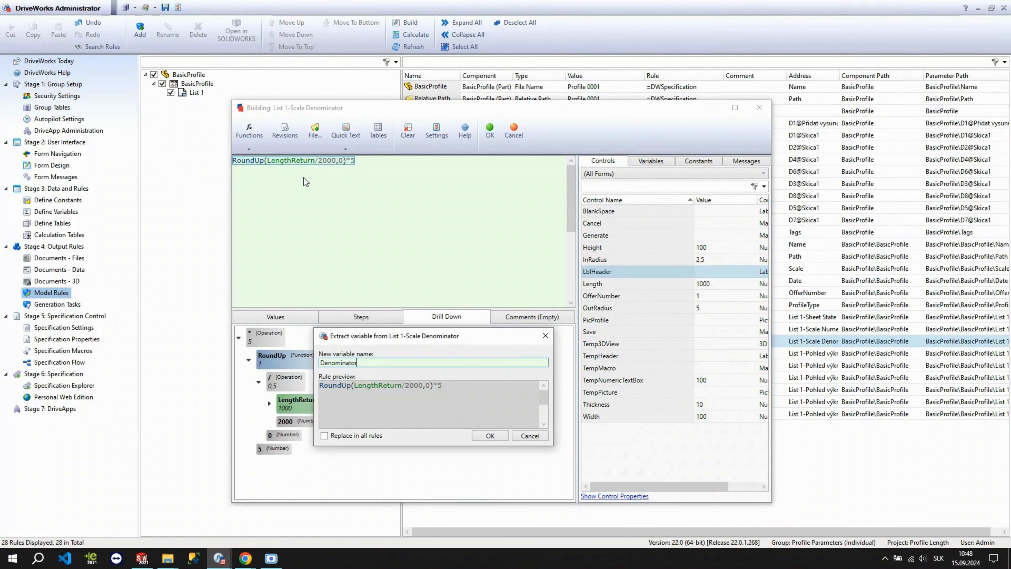
key(Return)
click(489, 129)
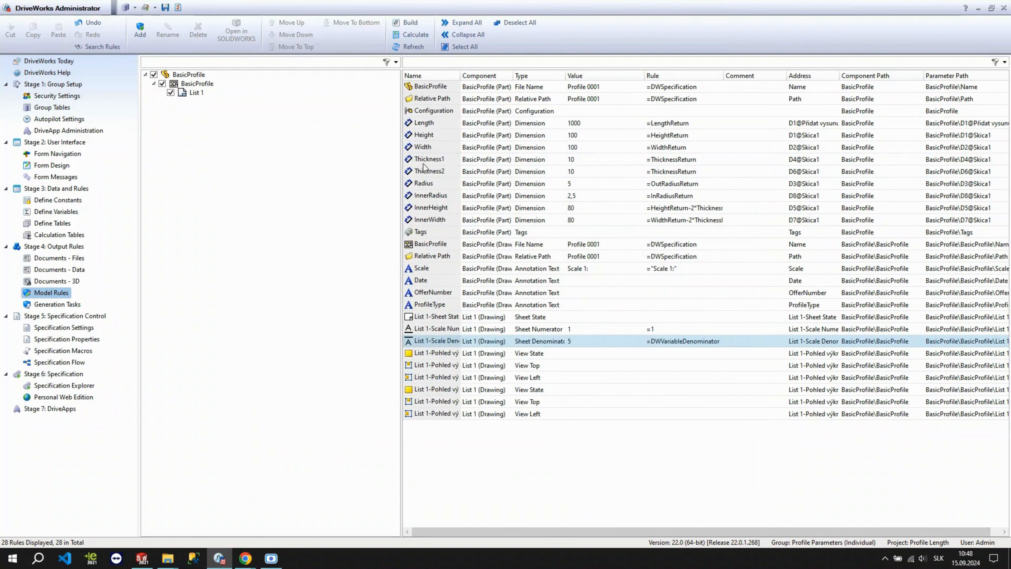
Step: Set the rules of drawing view Pohled výkresu1 to 175 for the top position and 50 for the left position
drag(460, 75, 536, 123)
click(509, 354)
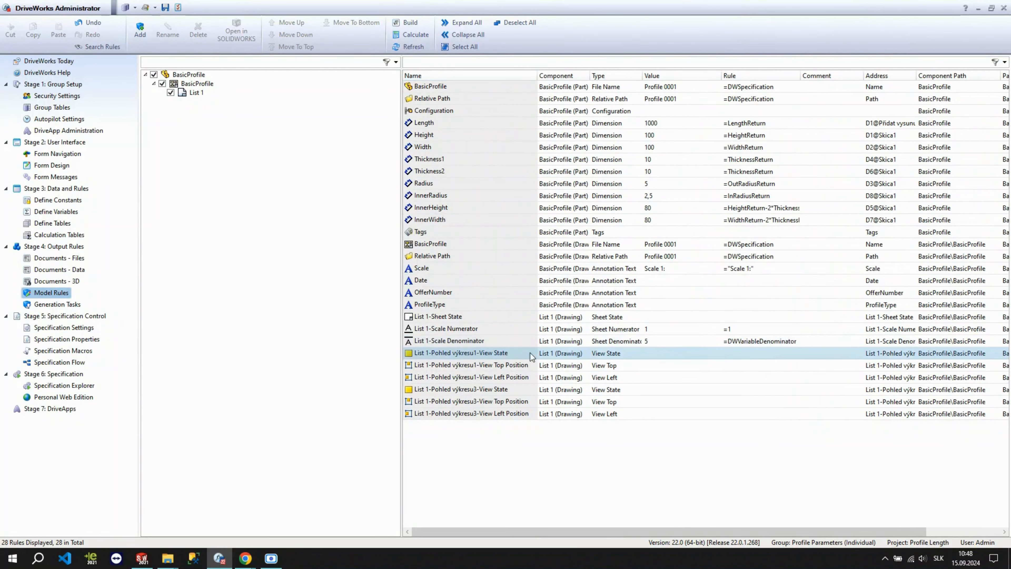
click(547, 366)
double_click(656, 371)
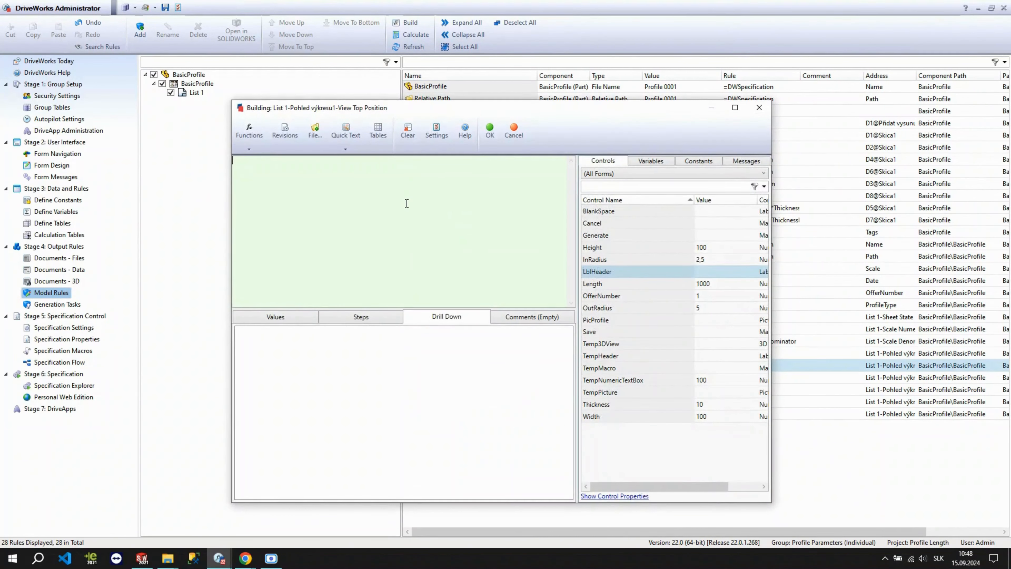
text(175)
click(489, 130)
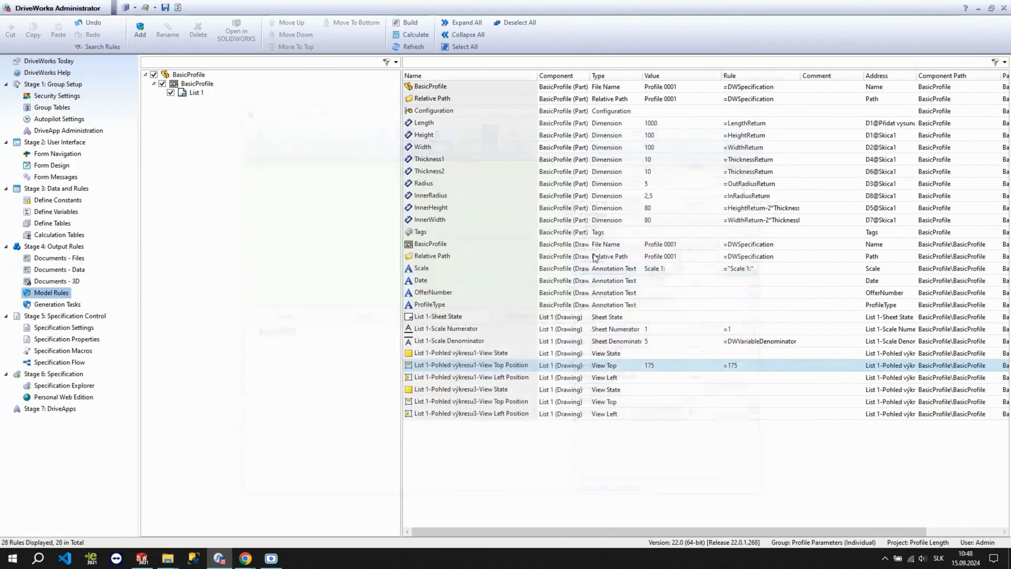
double_click(664, 377)
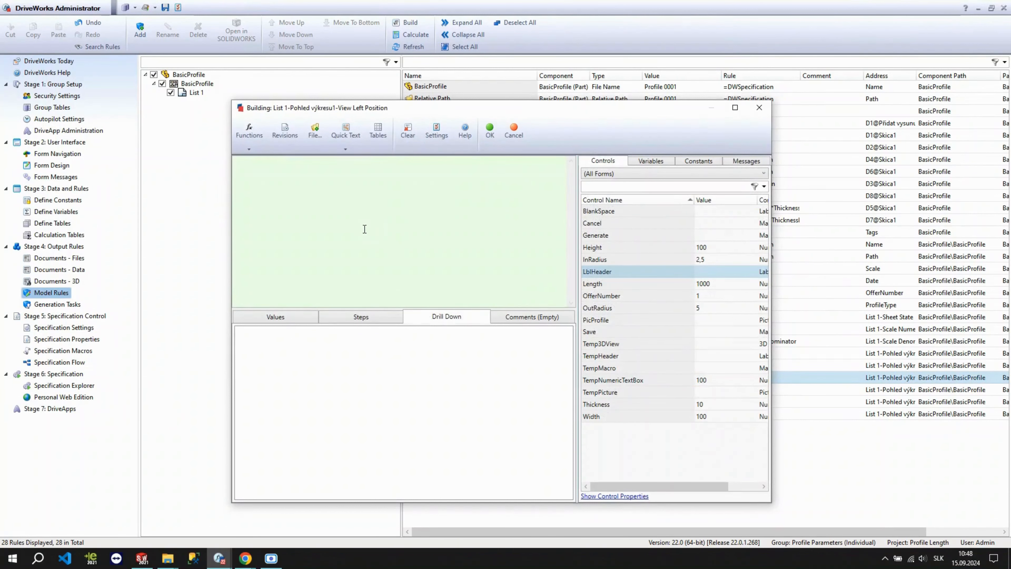
text(50)
click(490, 130)
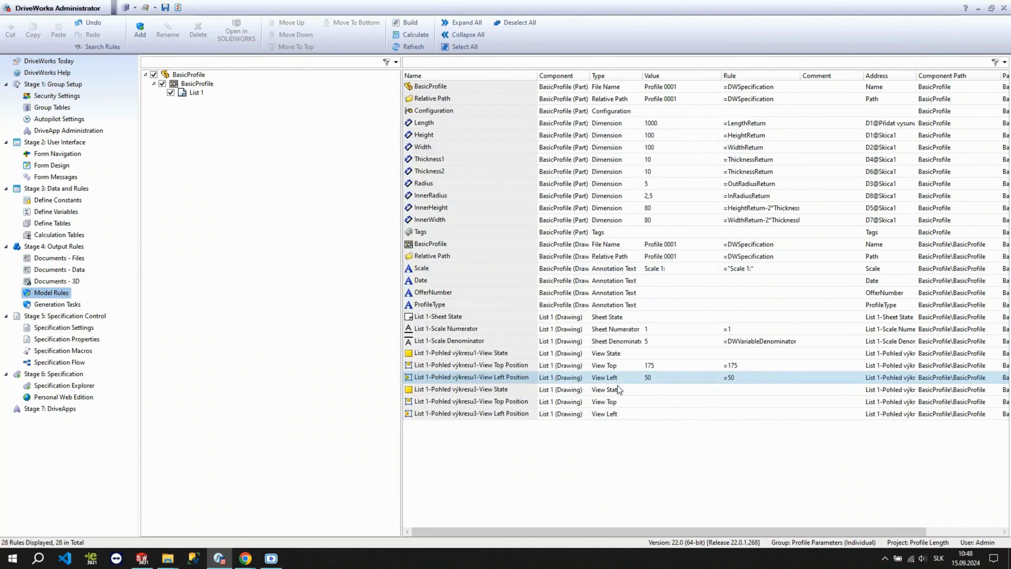
Step: Set the left position rule of drawing view Pohled výkresu3 to 125
click(635, 403)
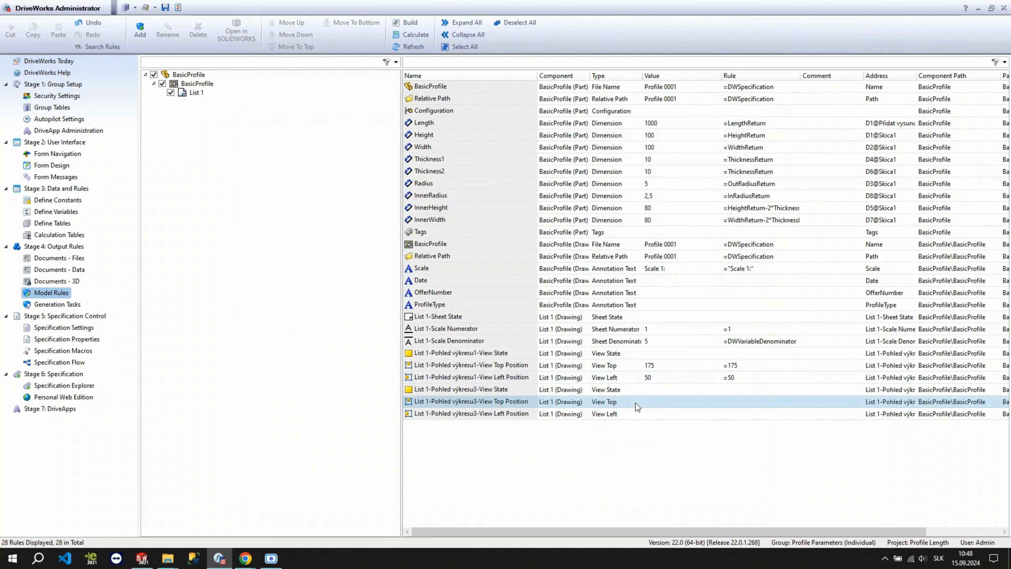
ctrl+click(647, 368)
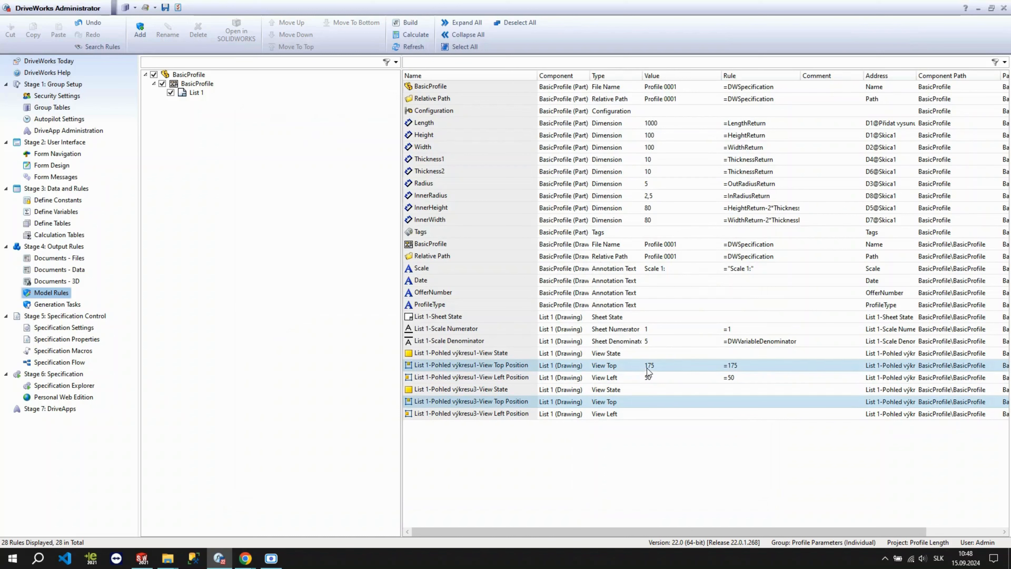
double_click(650, 414)
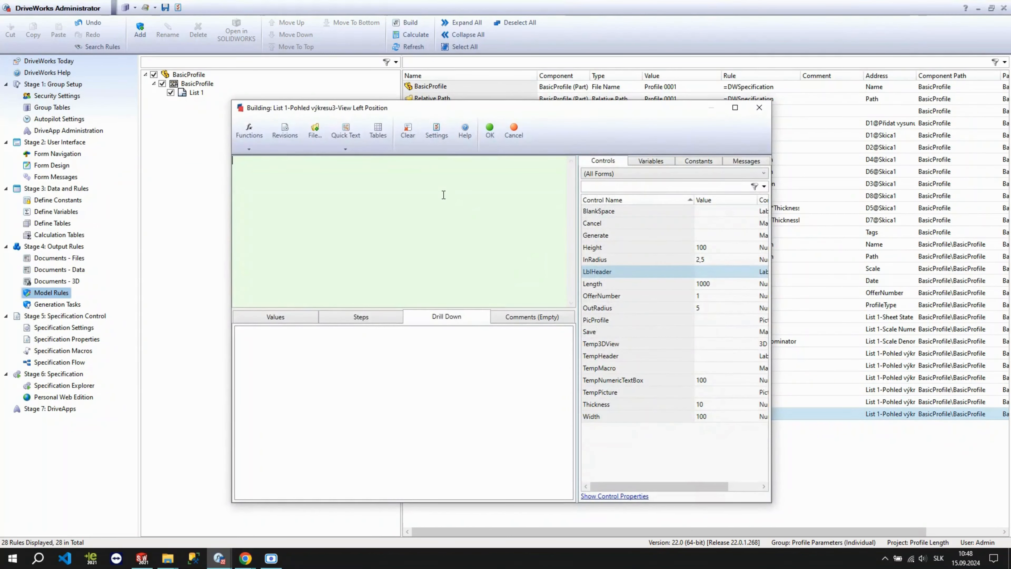
text(125)
click(489, 130)
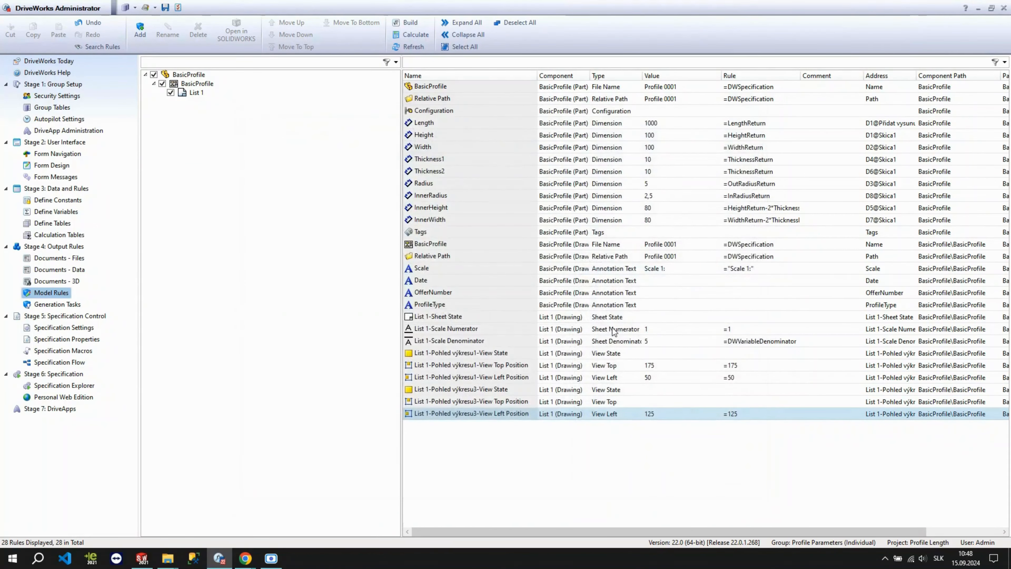
Step: Extend the drawing's Scale annotation rule to "Scale 1:"&DWVariableDenominator
click(659, 281)
double_click(660, 270)
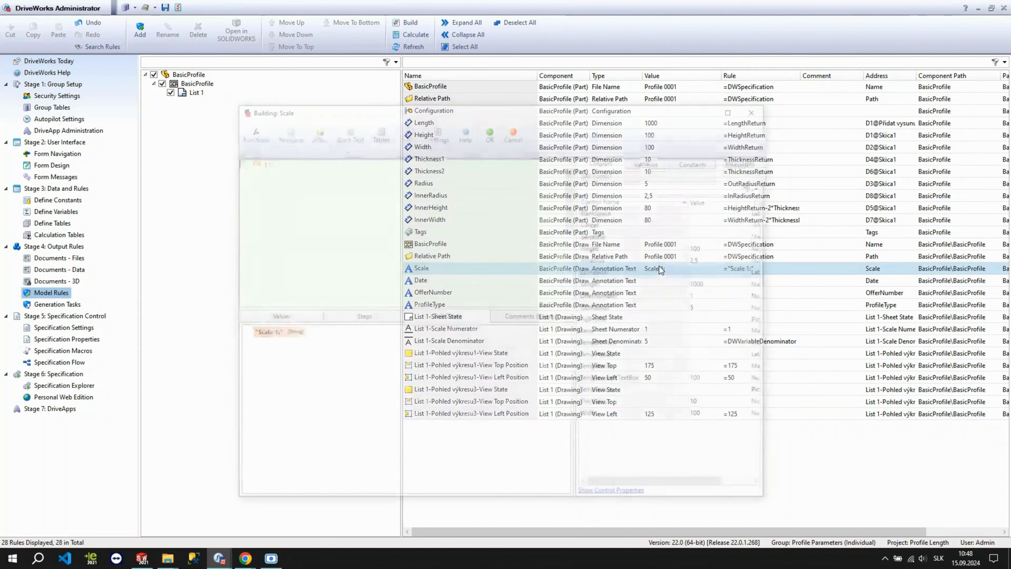
text(&de)
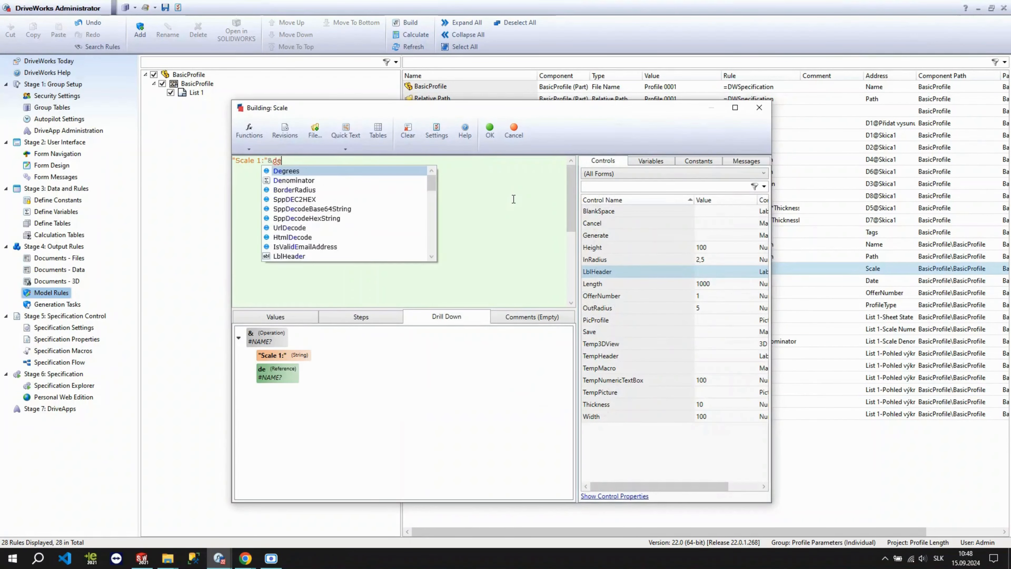
key(Down)
key(Return)
click(495, 150)
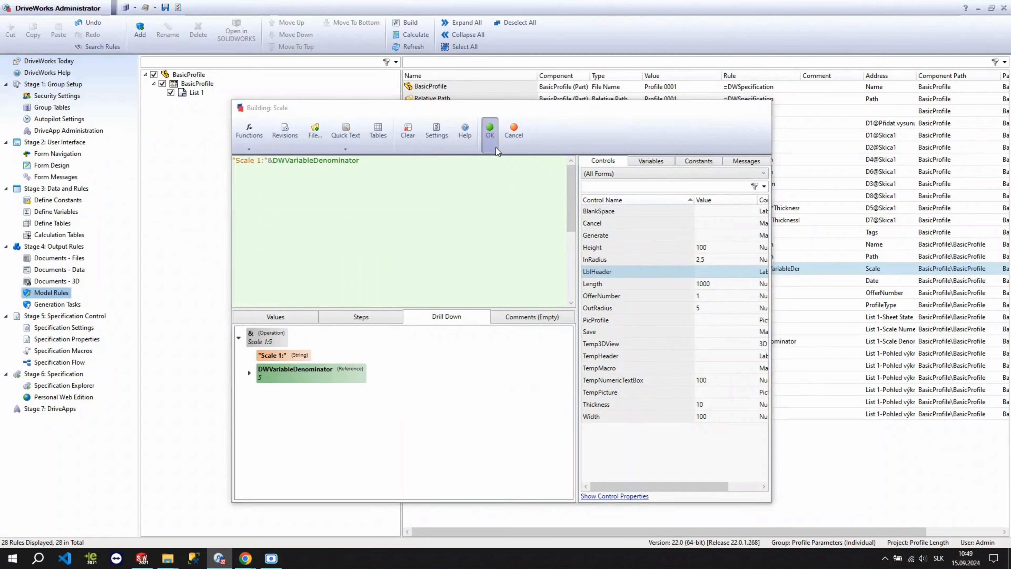
Step: Build the drawing's Date annotation rule as Today()
double_click(661, 280)
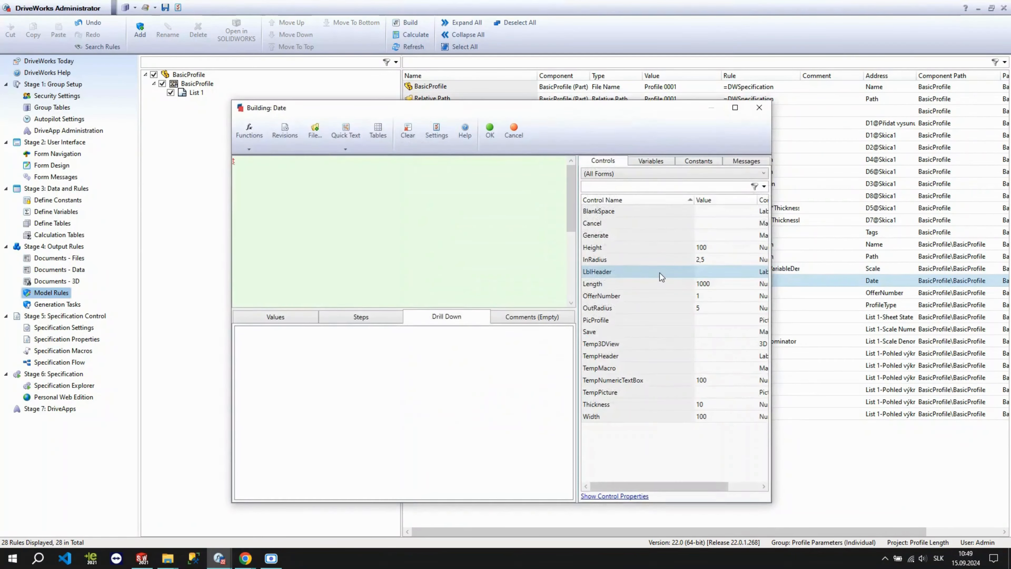
text(Today())
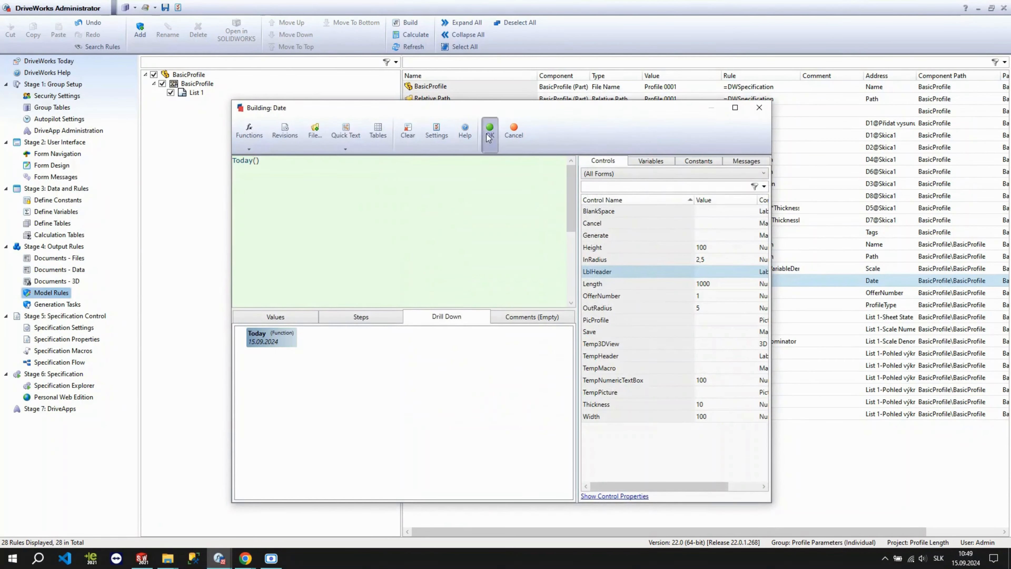
click(488, 138)
Step: Build the drawing's OfferNumber annotation rule as "Profile No. "&OfferNumberReturn
double_click(598, 294)
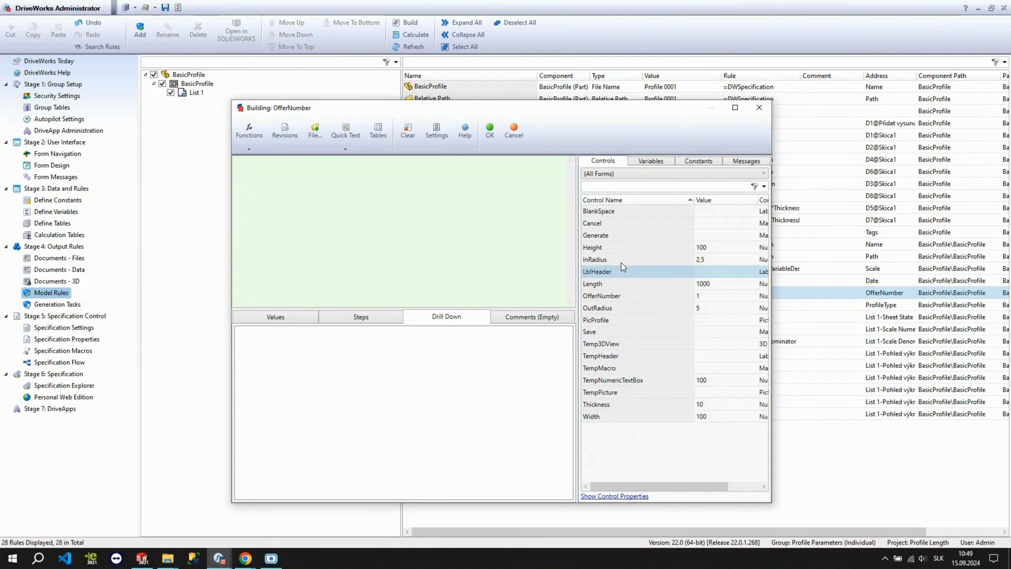
text(Profile)
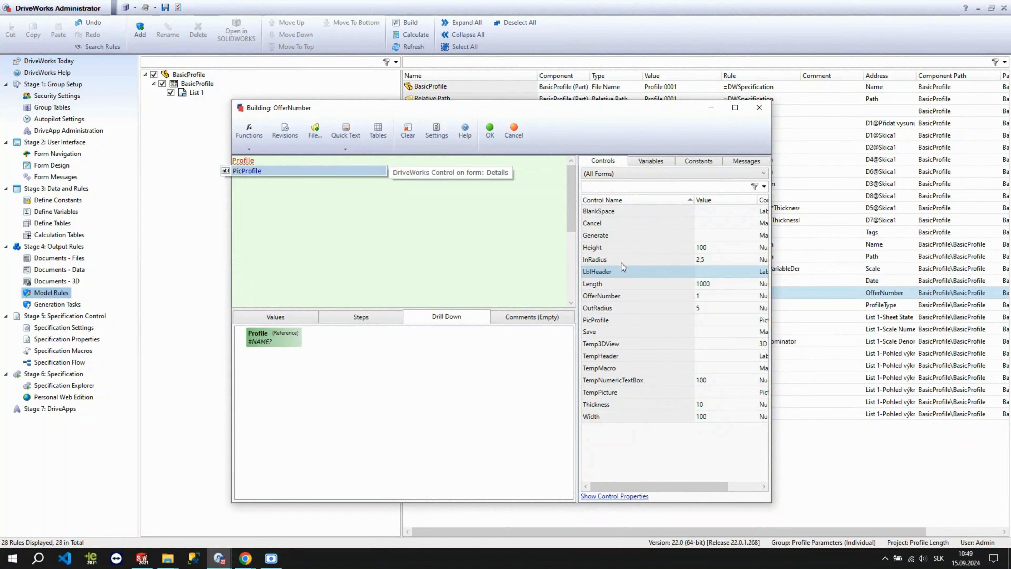
key(Tab)
key(ctrl+a)
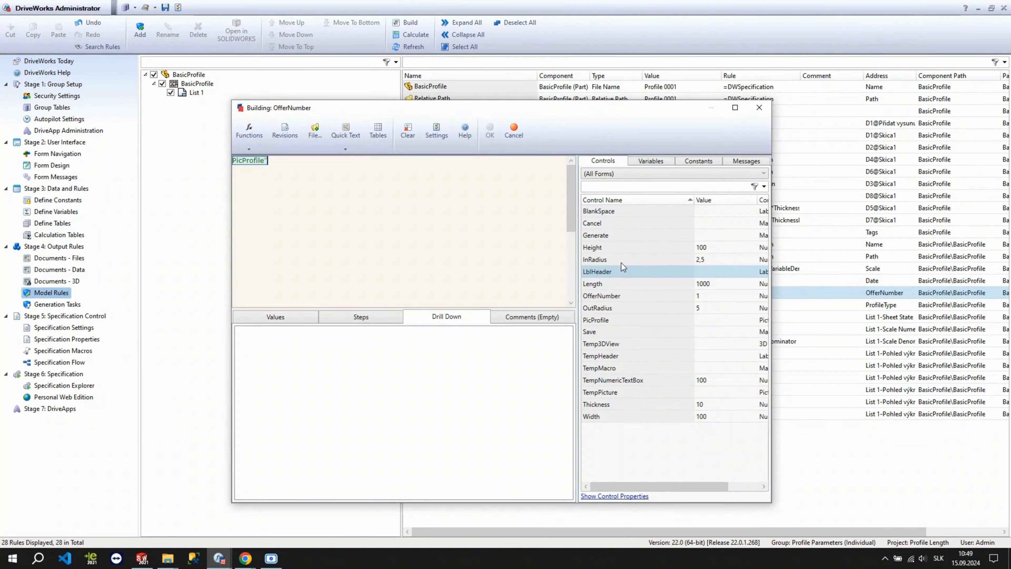
text("Profile No. "&)
double_click(683, 296)
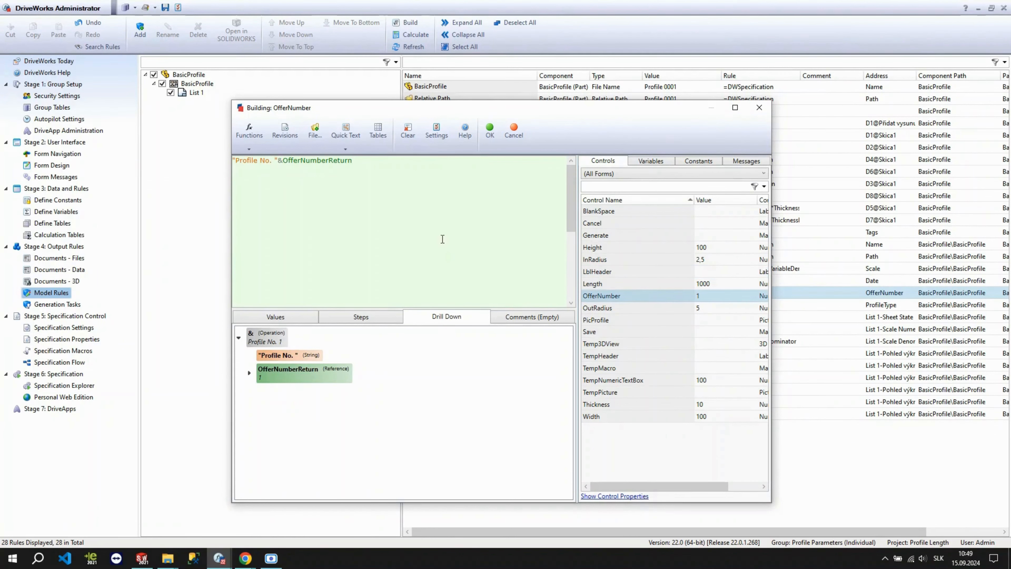
click(490, 131)
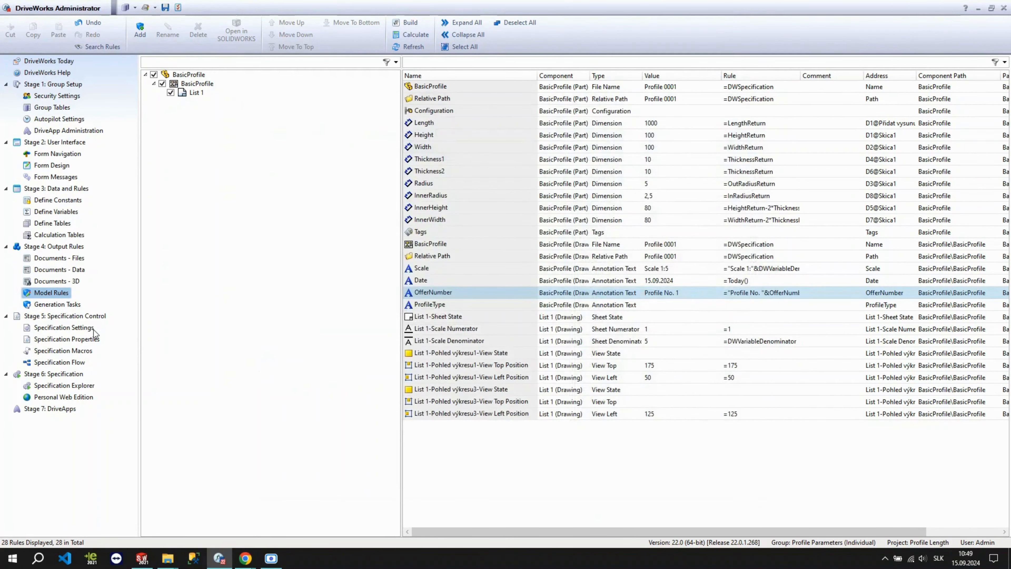
Step: Change the OfferNumber annotation rule to "Profile No. "&Text(OfferNumberReturn,"0000"), reusing the Text expression from the specification name rule
click(93, 329)
drag(321, 102, 228, 106)
key(ctrl+c)
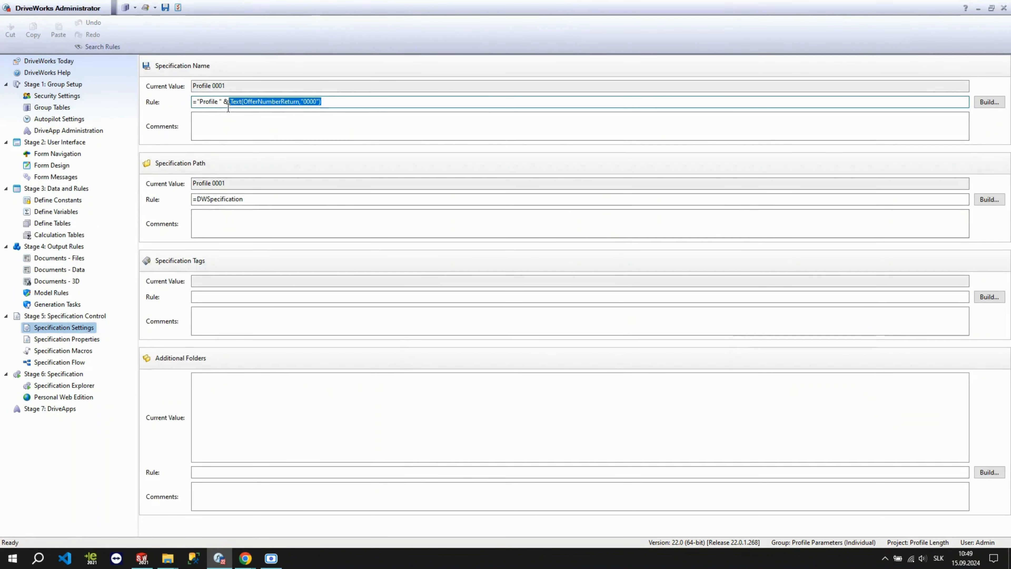
click(67, 295)
double_click(689, 294)
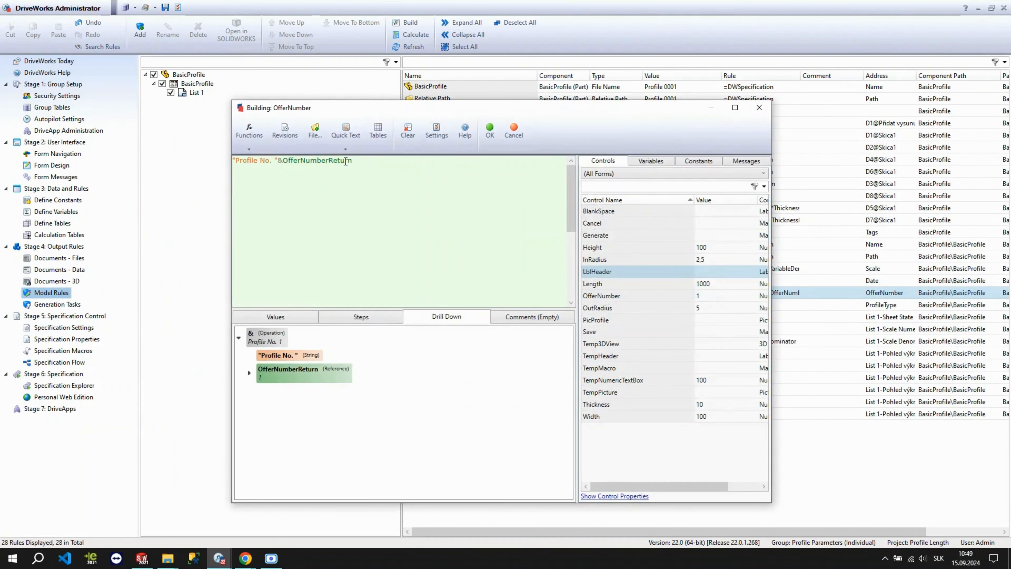
double_click(345, 161)
key(ctrl+v)
click(278, 340)
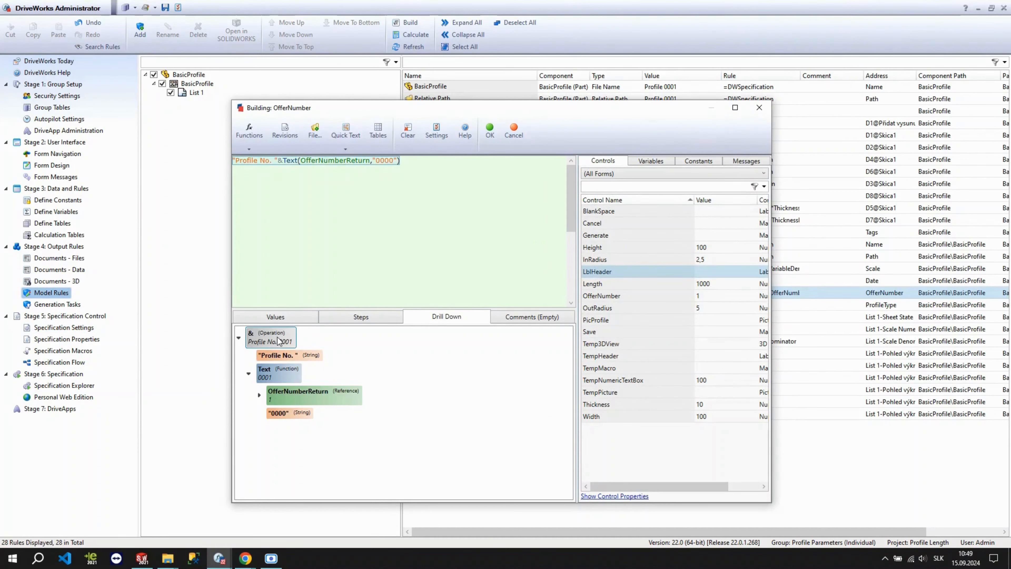
click(490, 131)
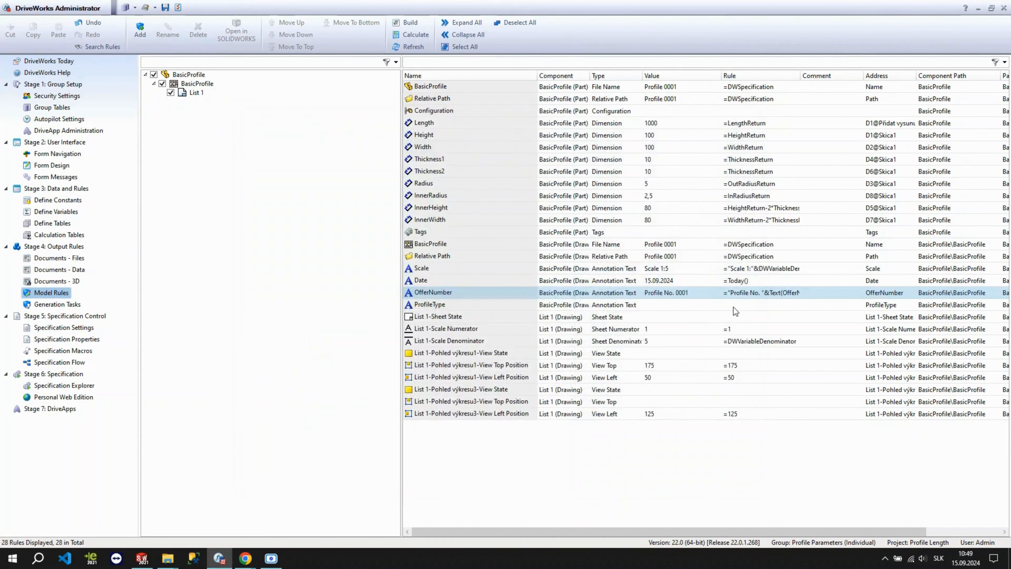
Step: Start the drawing's ProfileType annotation rule with "Profile TR 4HR "&HeightReturn&"x"
double_click(733, 308)
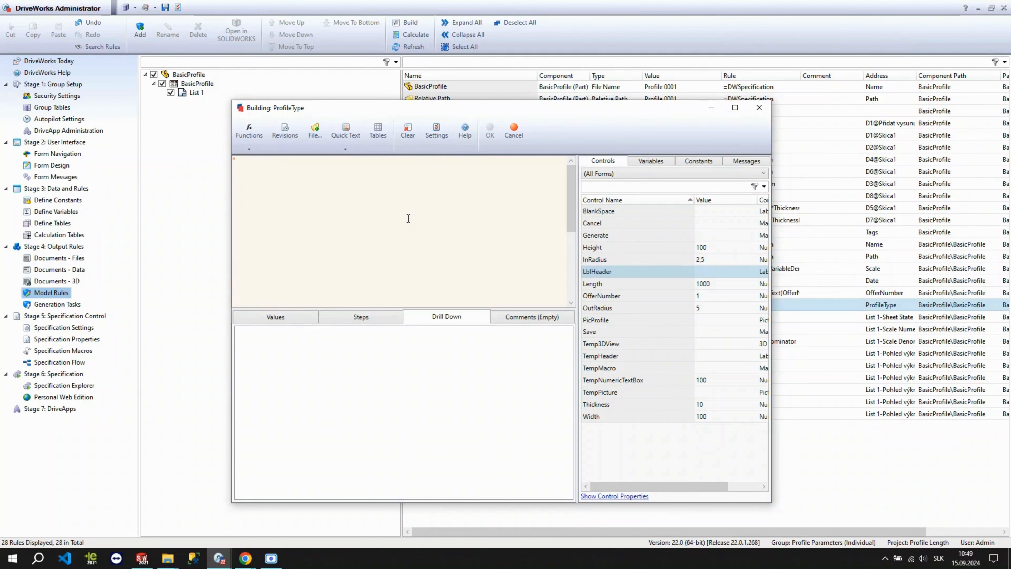
text("Profile TR 4HR ")
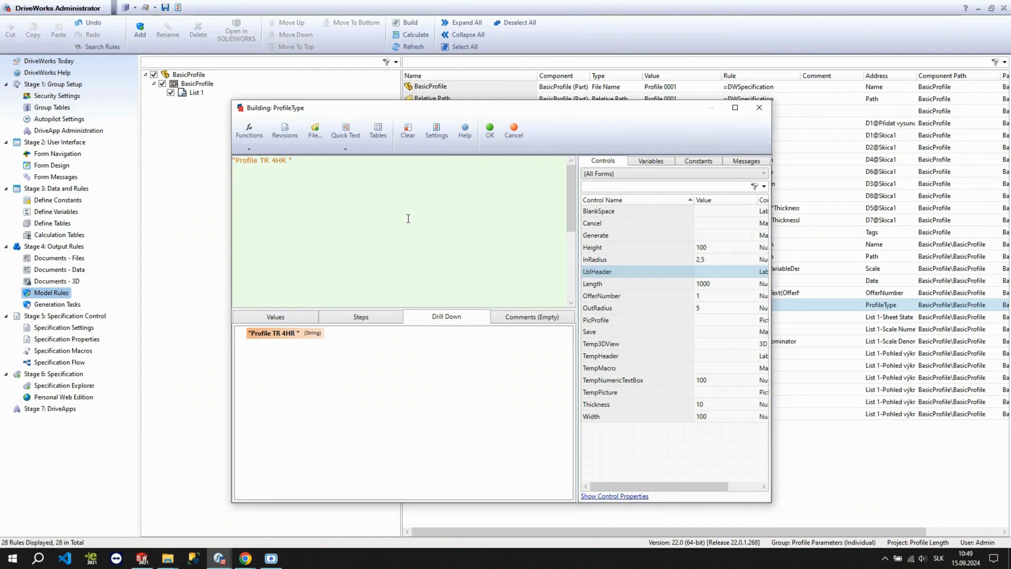
text(&)
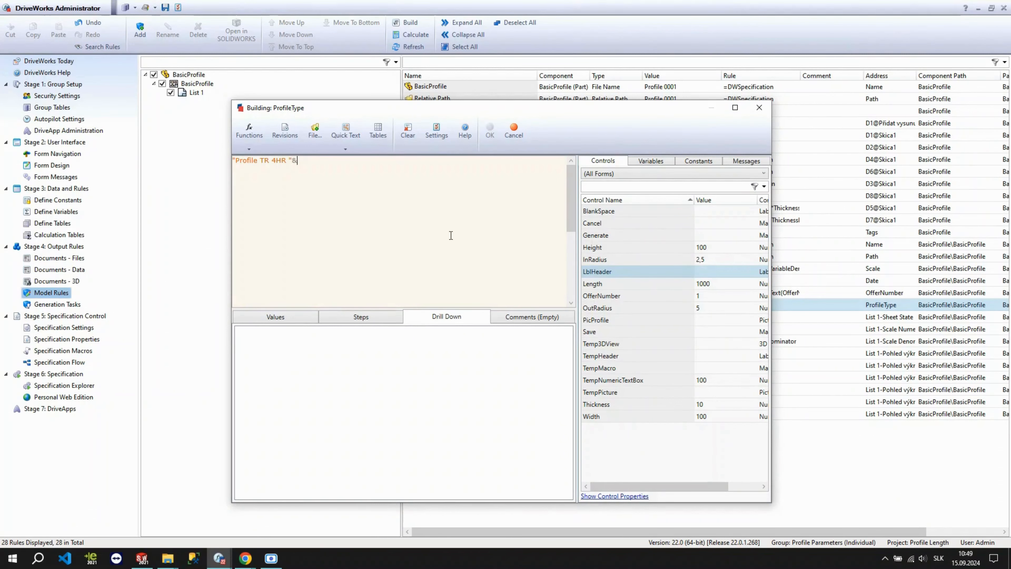
double_click(702, 248)
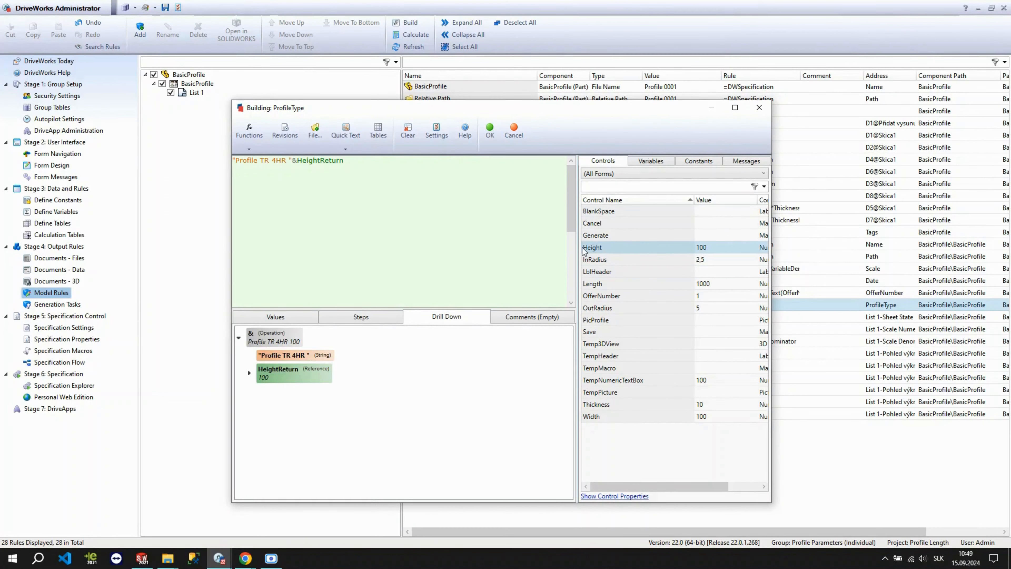
text(&)
text("x")
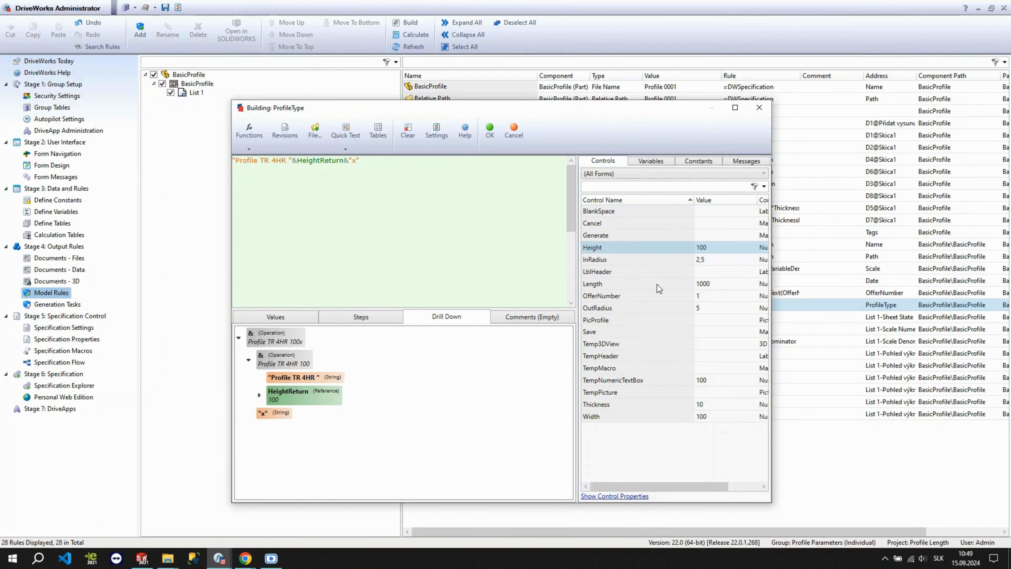
Step: Extend the ProfileType rule with &WidthReturn&"x"&ThicknessReturn
double_click(662, 416)
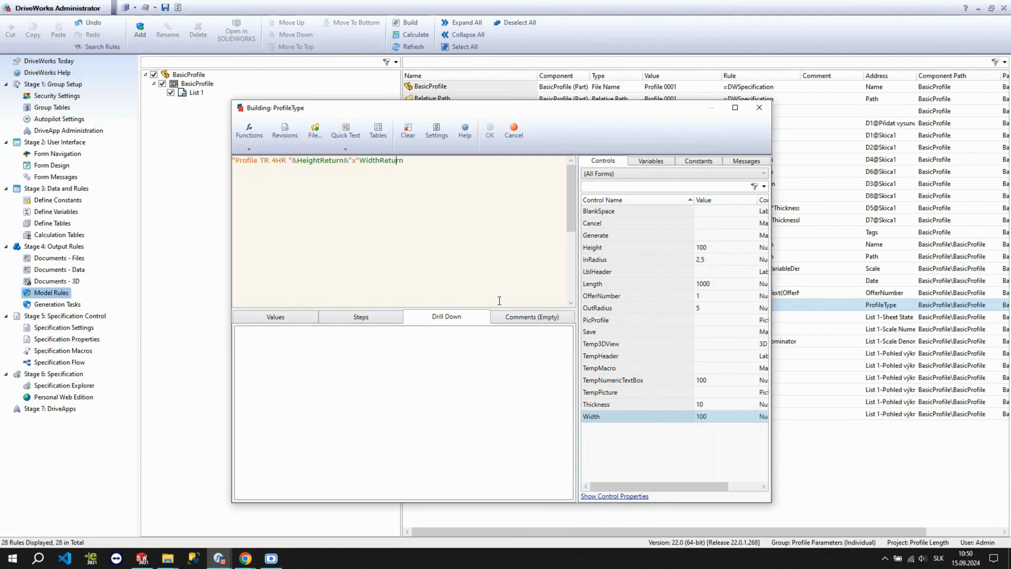
click(357, 162)
text(&)
key(End)
text(&)
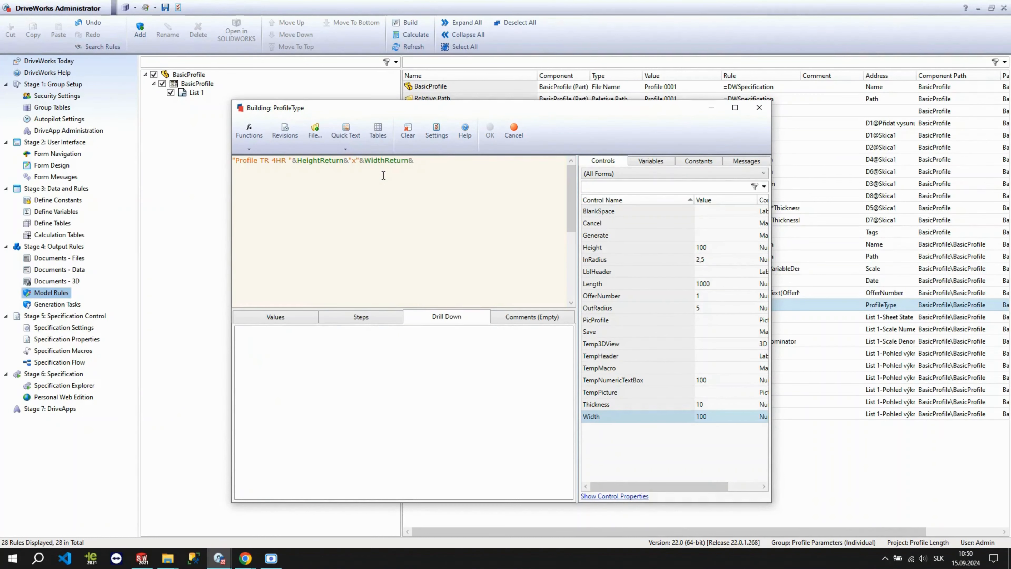
text("x"&)
double_click(675, 403)
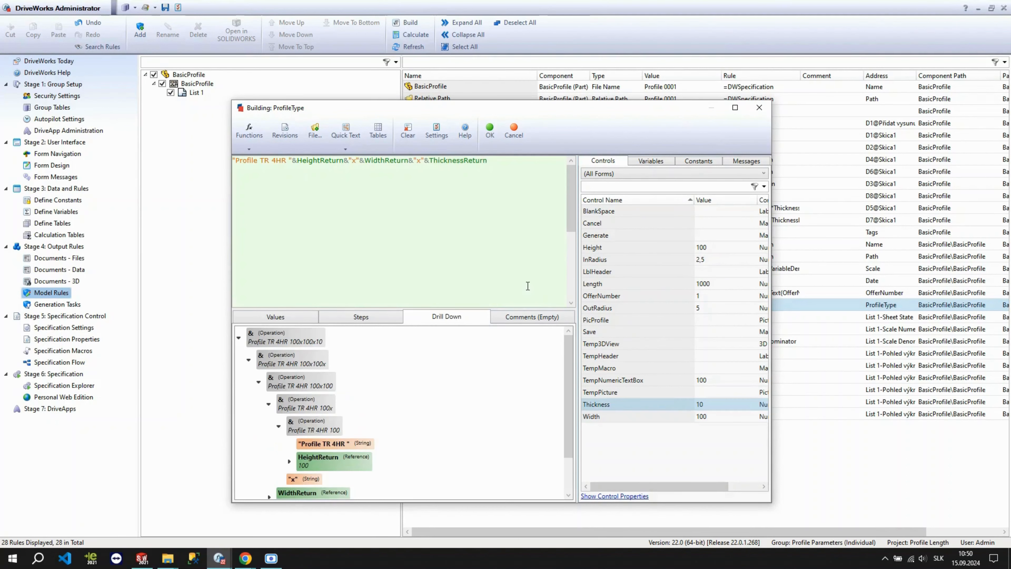
Step: Complete the ProfileType rule with &"mm, L="&LengthReturn&"mm" and accept it
text(&"mm)
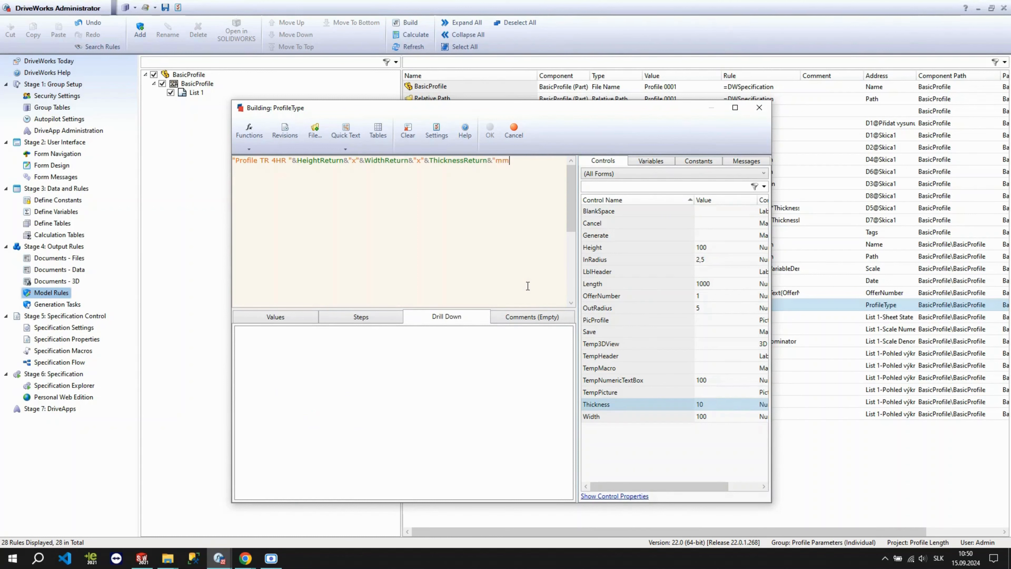
text(, L="&)
double_click(712, 287)
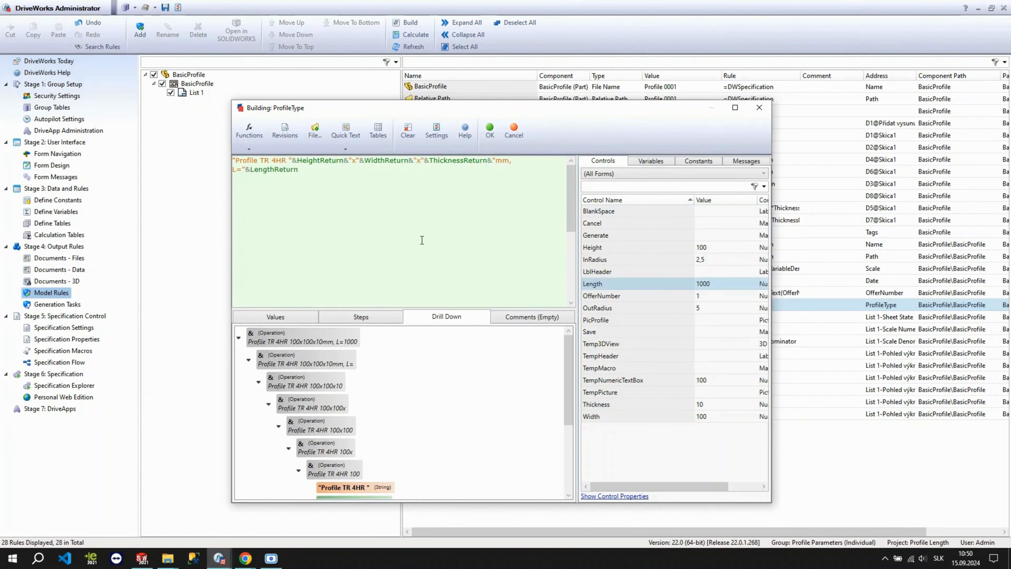
text(&"mm")
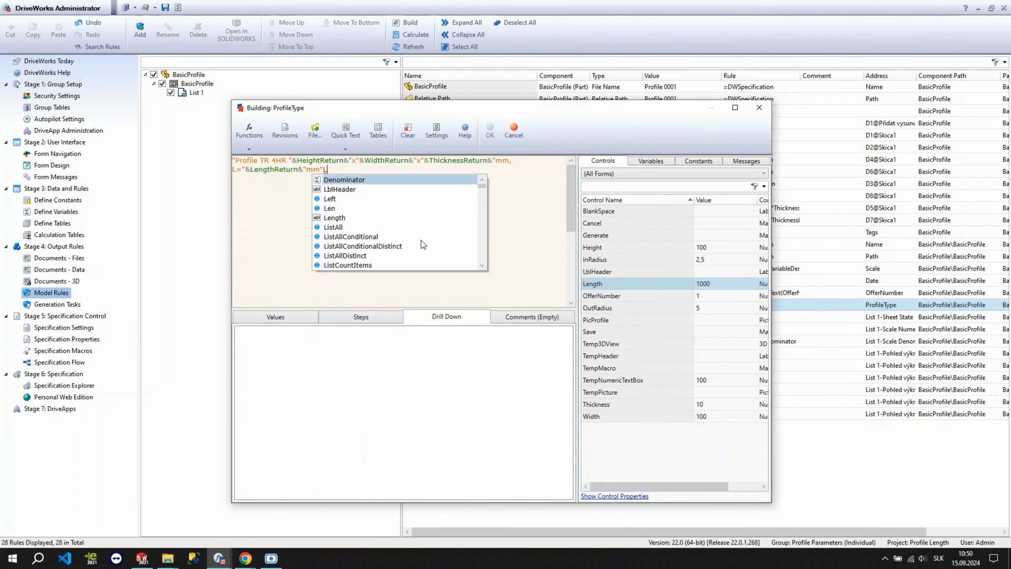
click(354, 336)
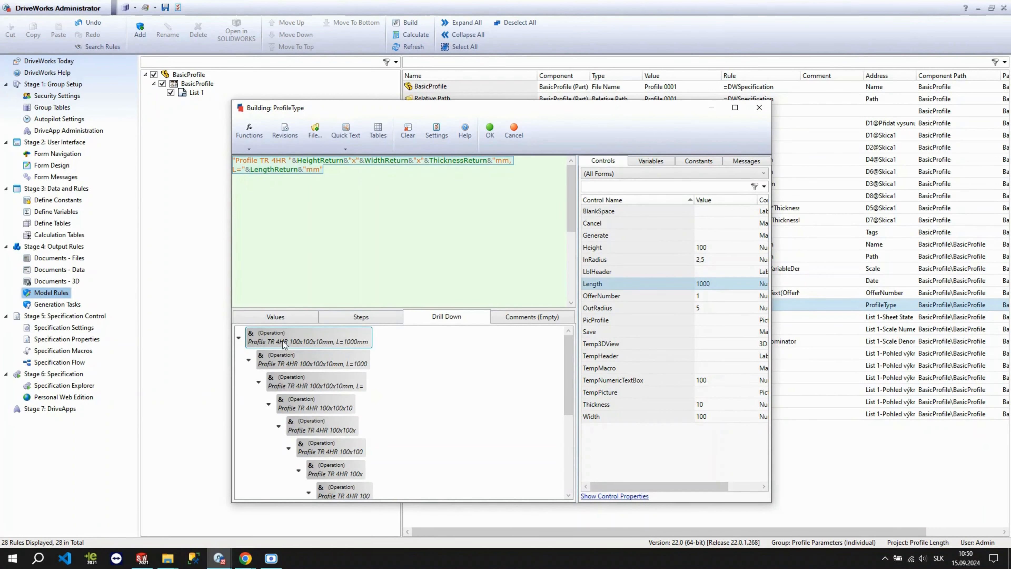
click(489, 138)
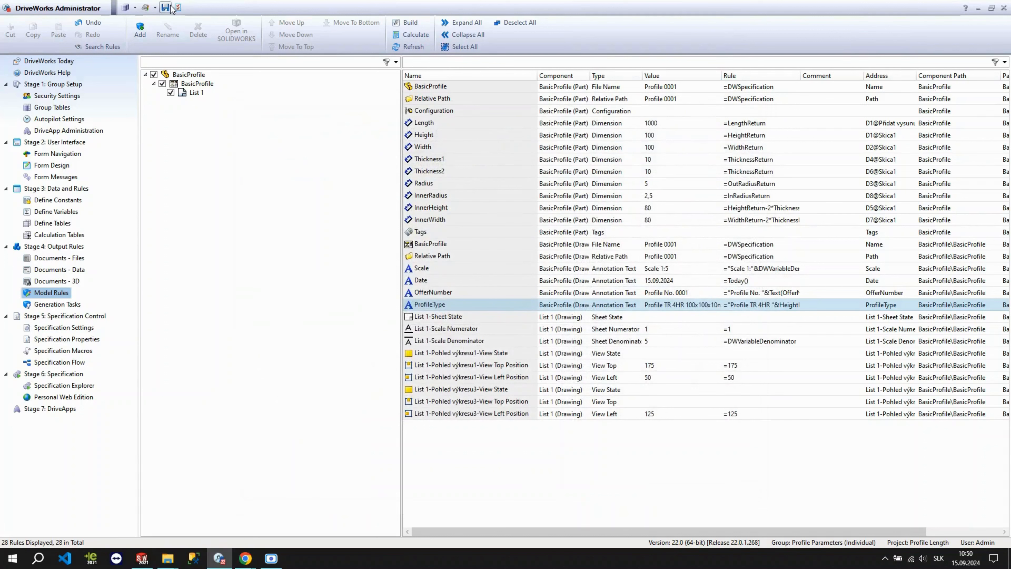
Step: Add a Referenced File document named Data to the project's file documents
click(59, 165)
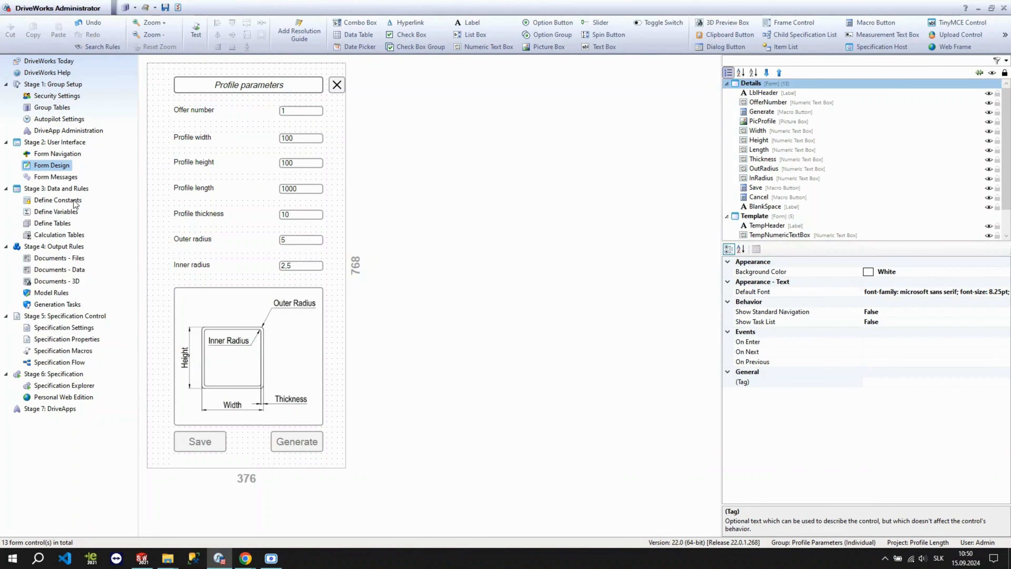
click(66, 259)
click(141, 44)
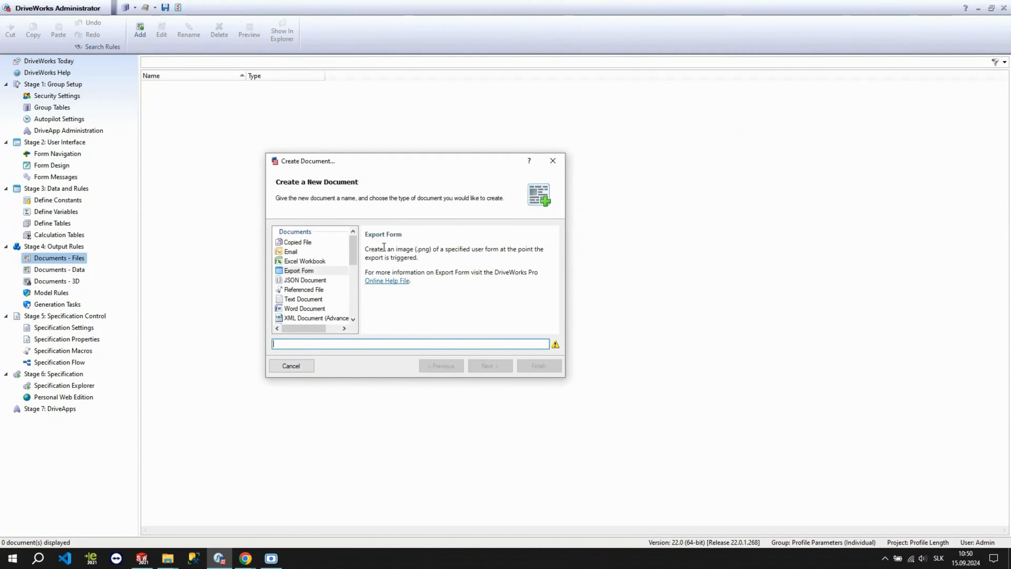
click(314, 290)
click(334, 342)
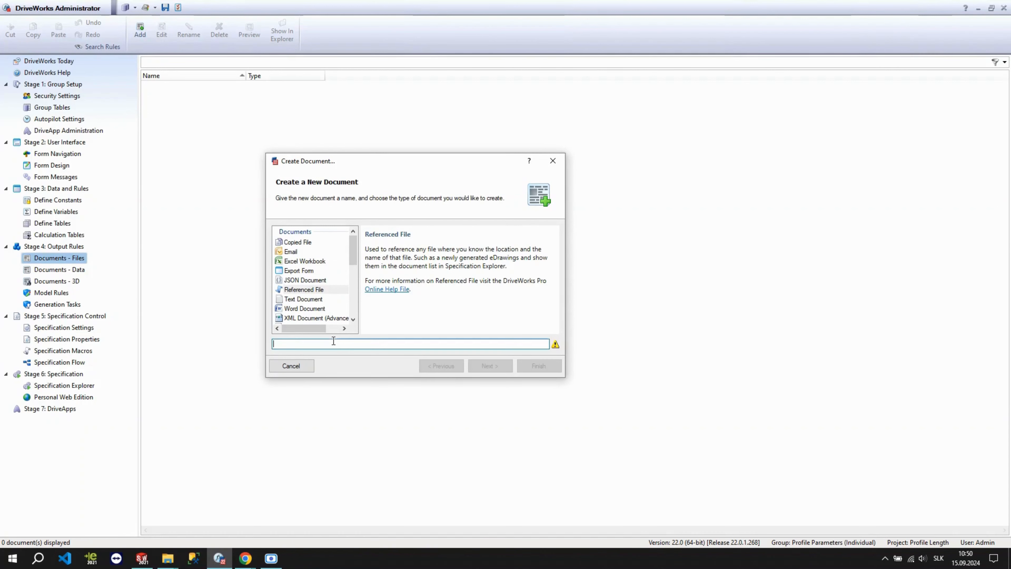
text(Data)
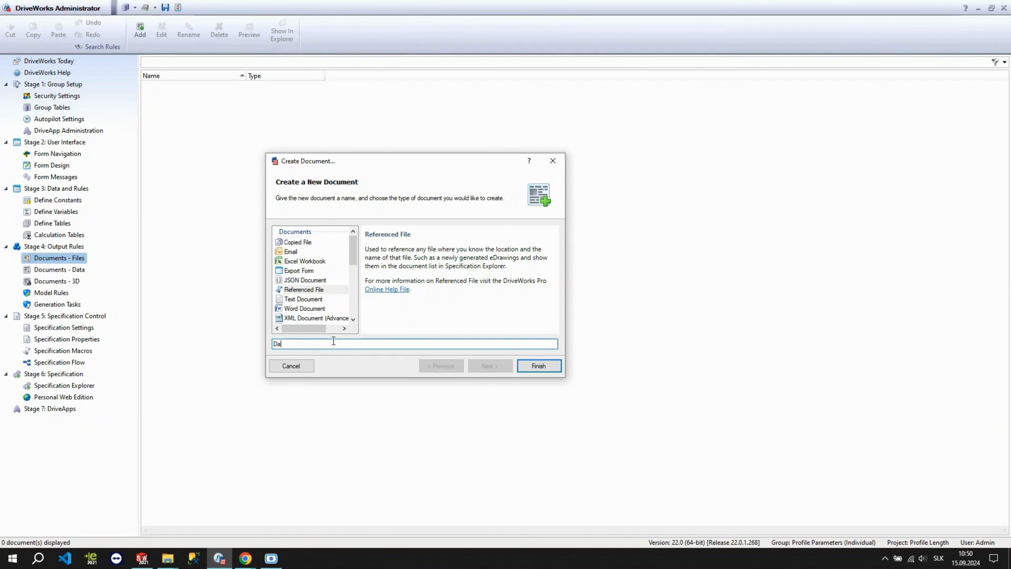
key(Return)
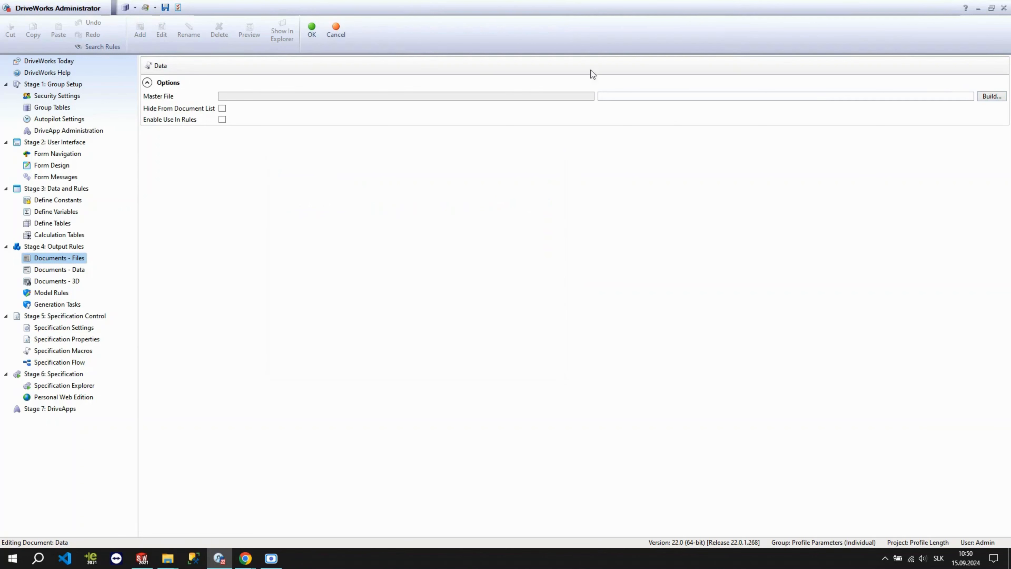
click(987, 97)
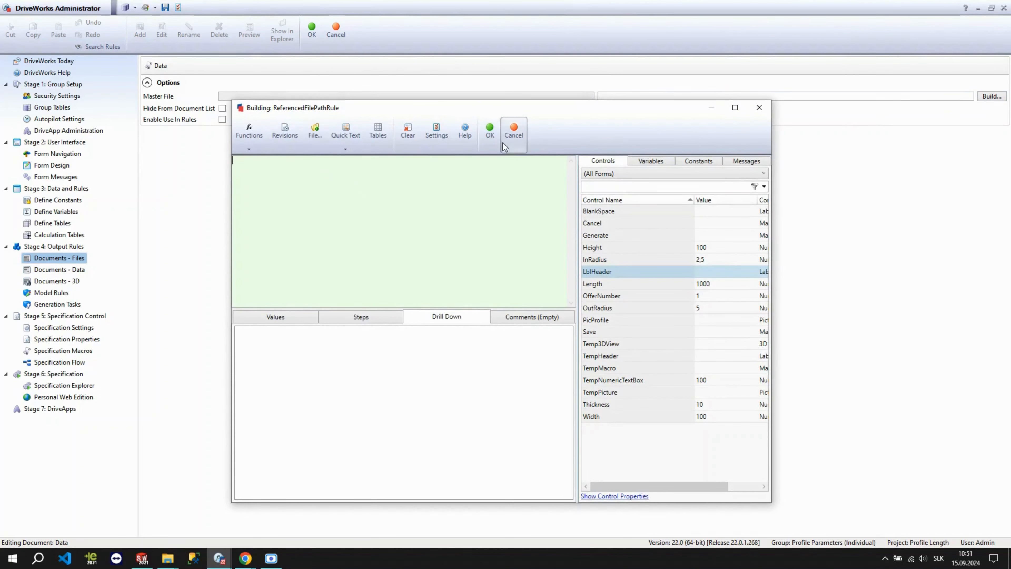
mouse_move(167, 557)
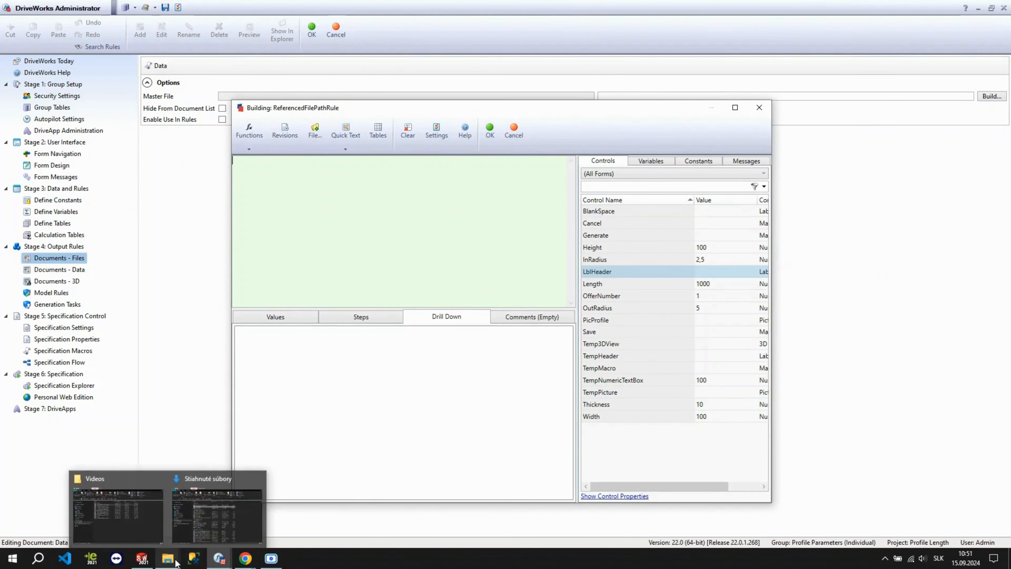
click(159, 541)
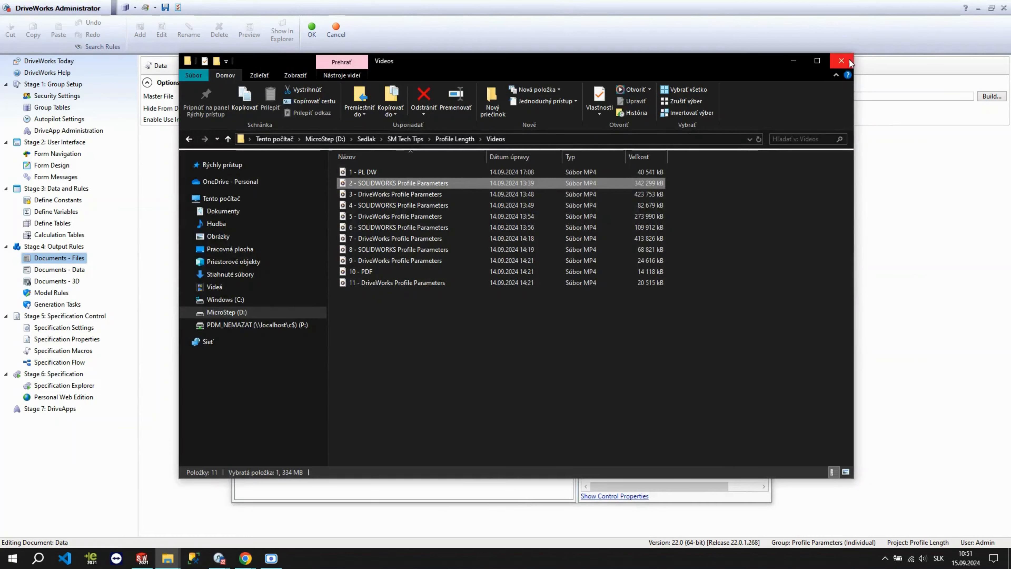
click(856, 55)
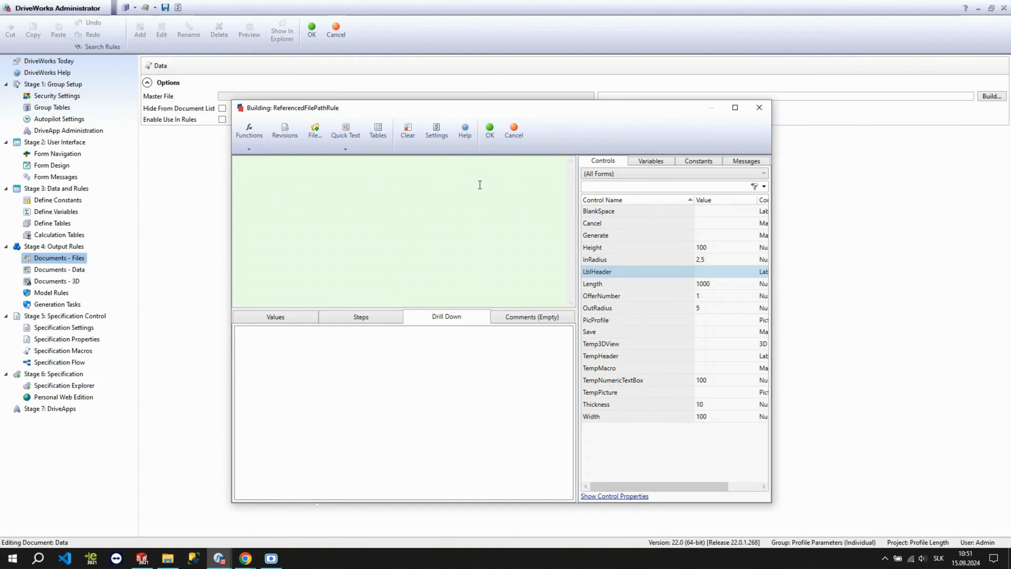
click(512, 132)
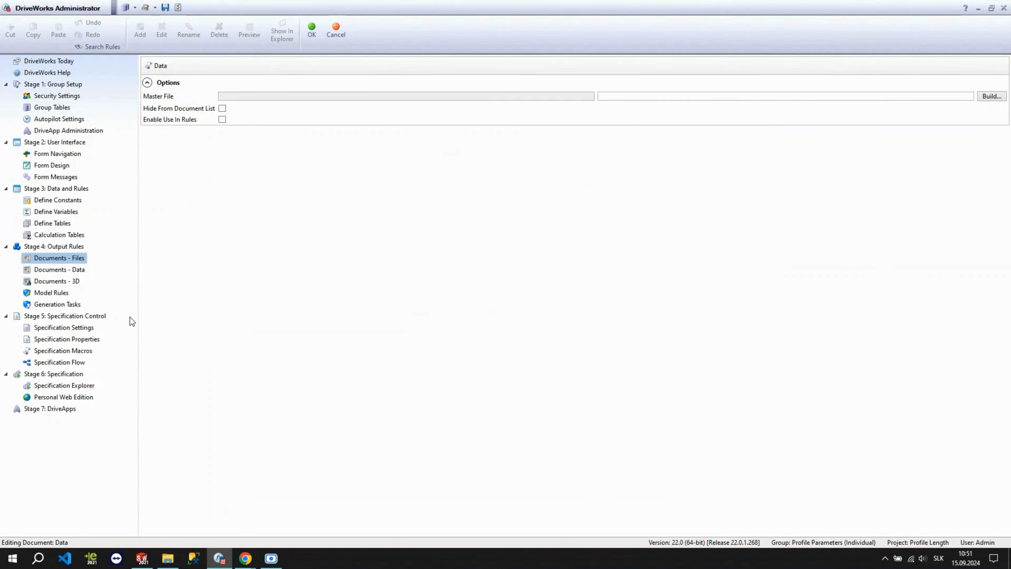
Step: Set the Data document's master file rule to the quoted default specification folder path from the settings, ending in "\Profile Length\Specifications\"
click(178, 8)
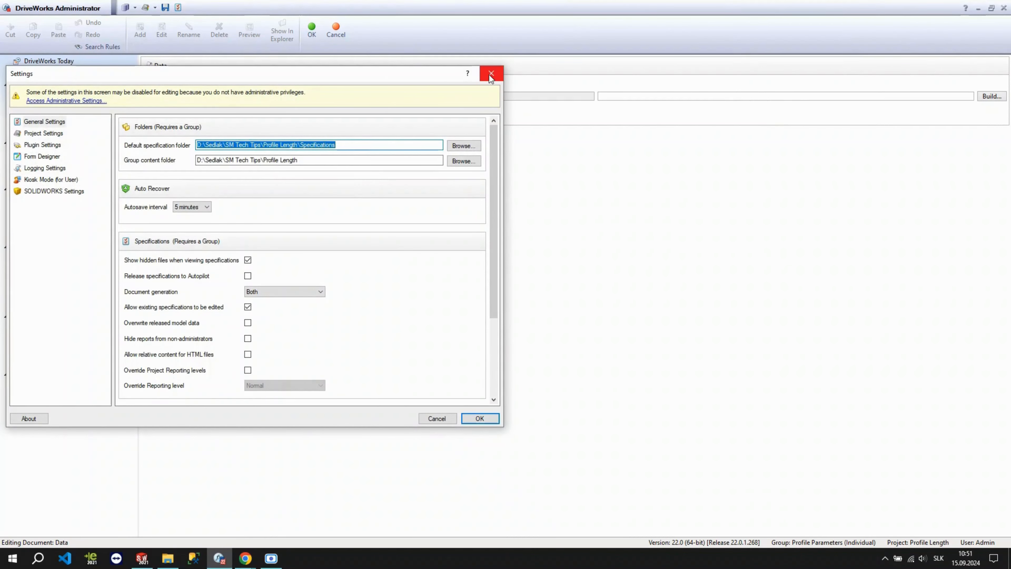
click(440, 420)
click(994, 99)
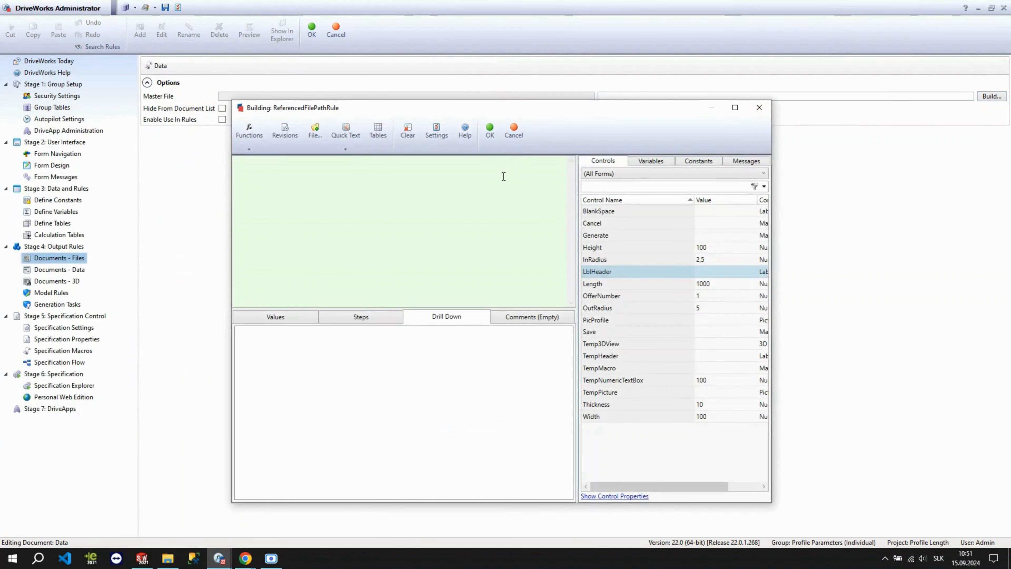
text("D:\Sedlak\SM Tech Tips\Profile Length\Specifications")
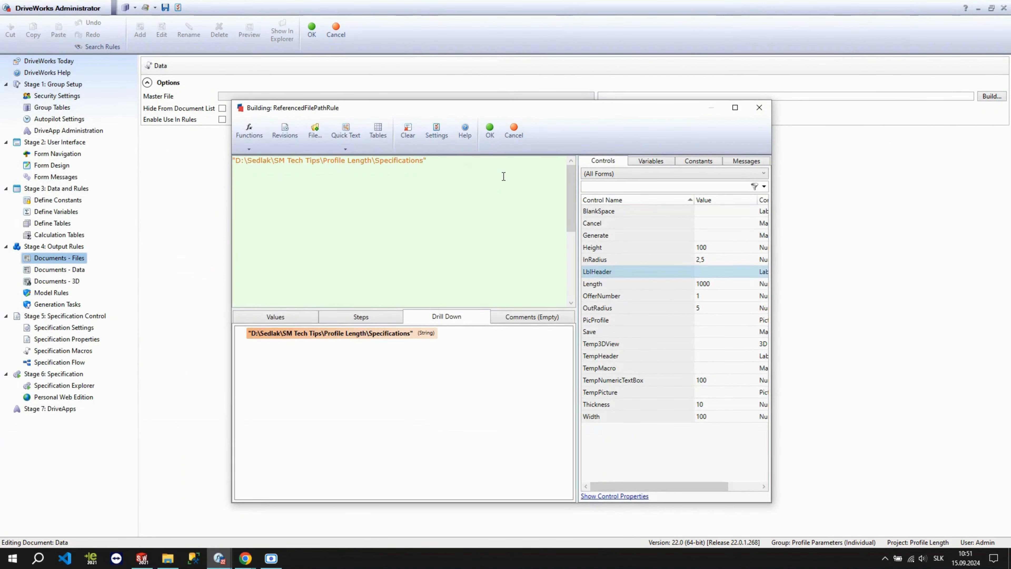
click(490, 138)
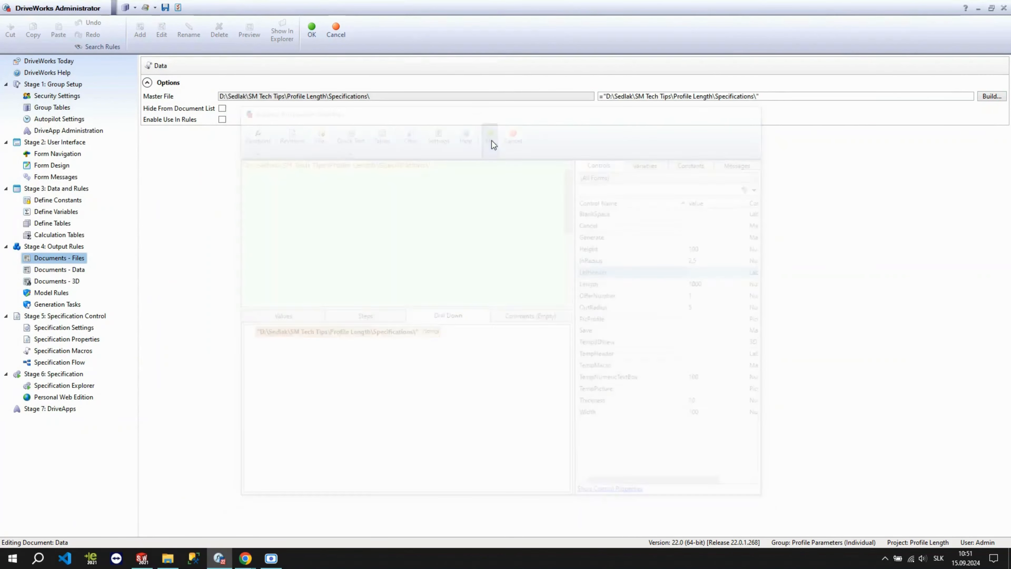
Step: Append & and the Specification Name rule expression "Profile " & Text(OfferNumberReturn,"0000") to the Data document's master file path rule
click(83, 329)
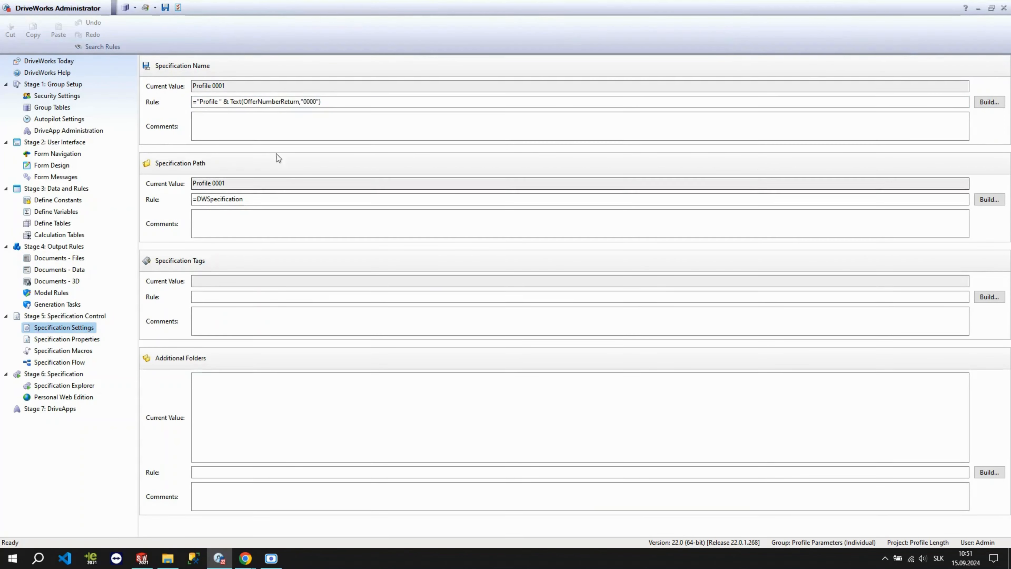
drag(334, 102, 199, 104)
key(ctrl+c)
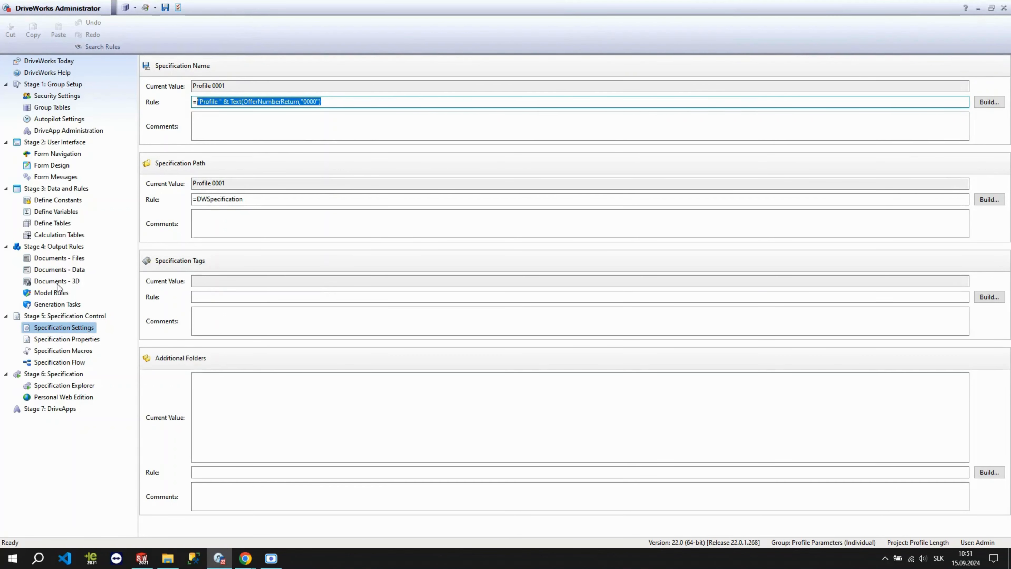
click(63, 262)
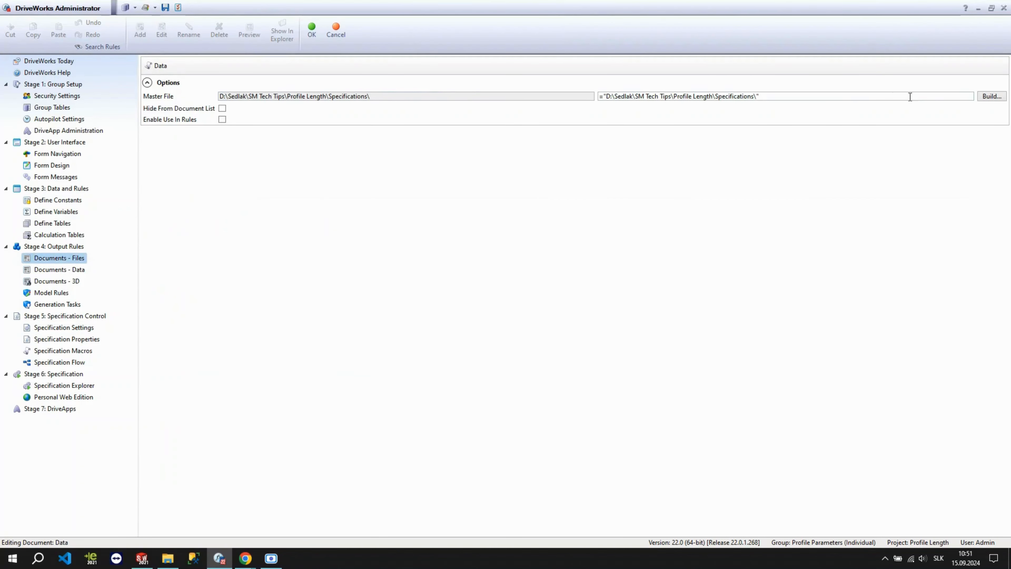
click(986, 99)
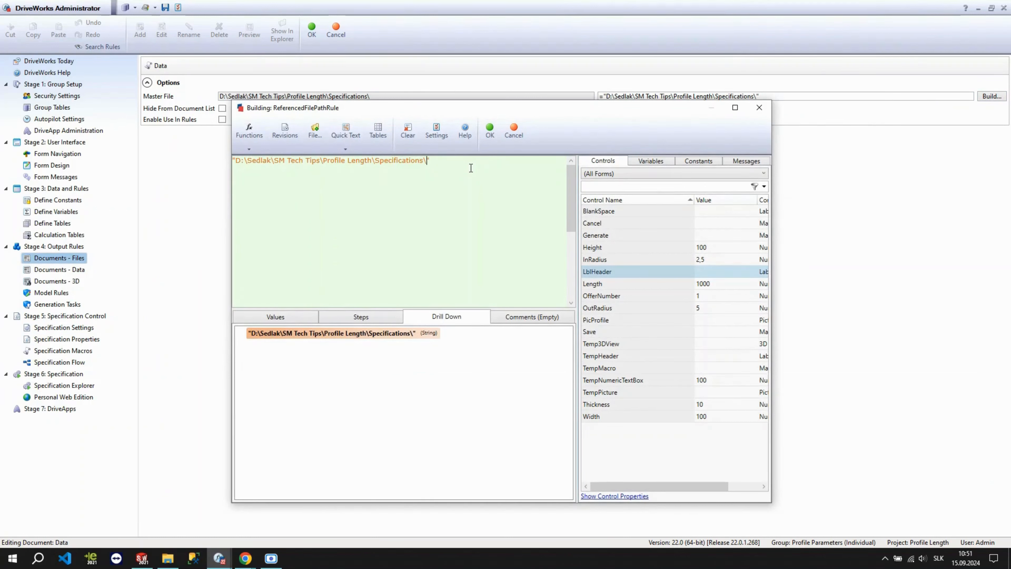
text(&)
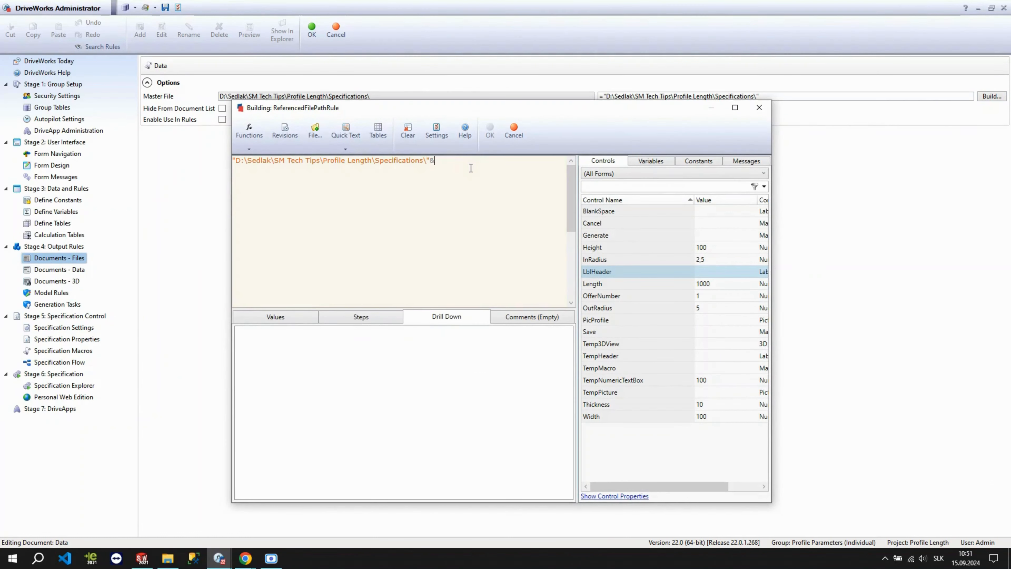
key(ctrl+v)
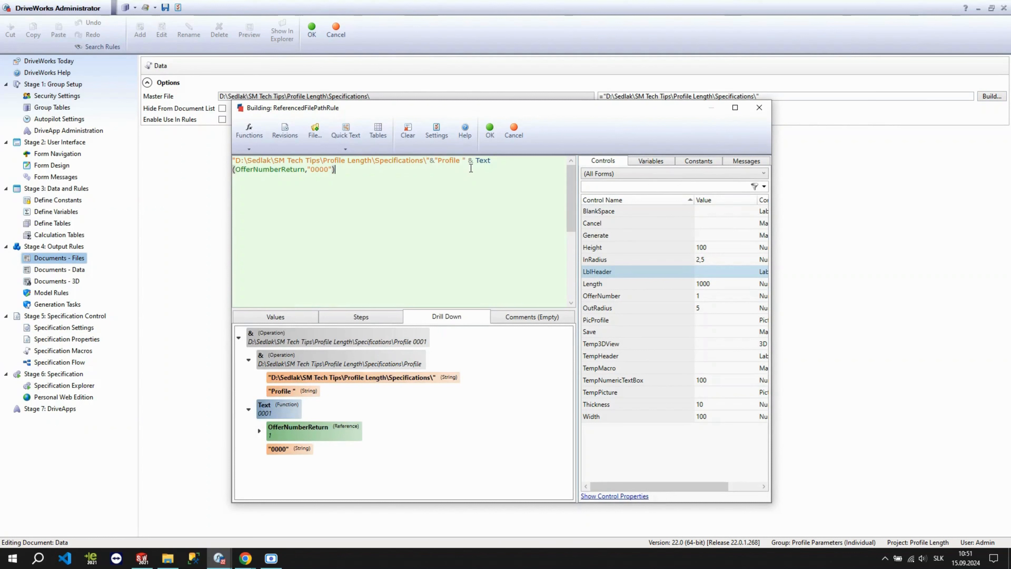
Step: Replace the pasted specification name expression with DWSpecification&"" and accept the master file rule
drag(435, 160, 489, 190)
key(ctrl+c)
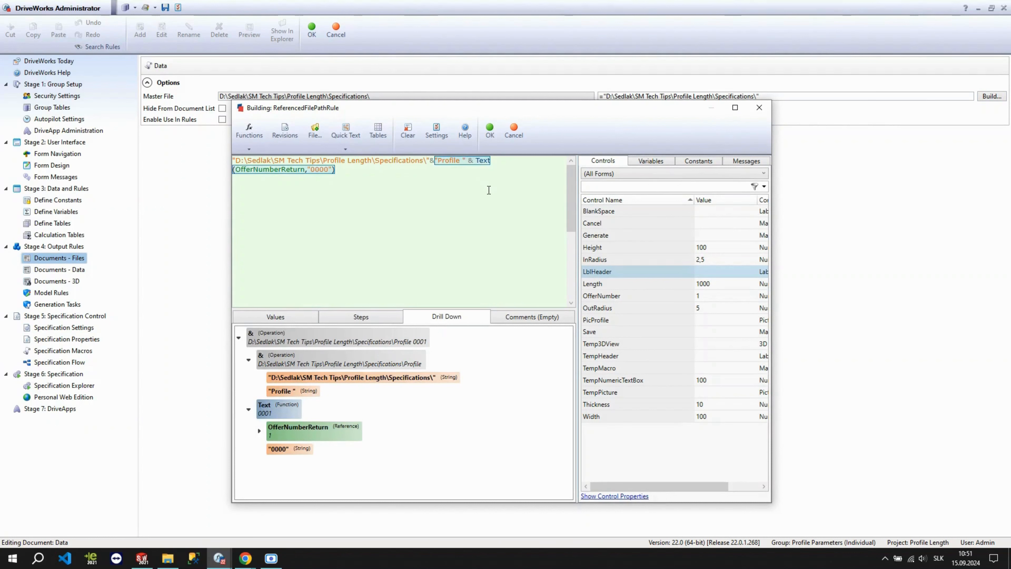
text(DWSpecification)
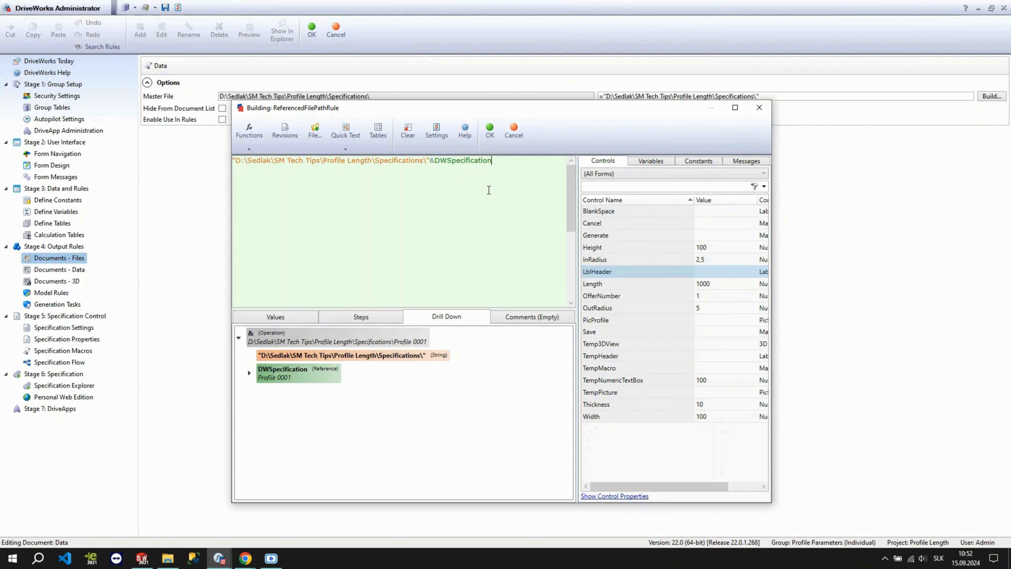
text(&")
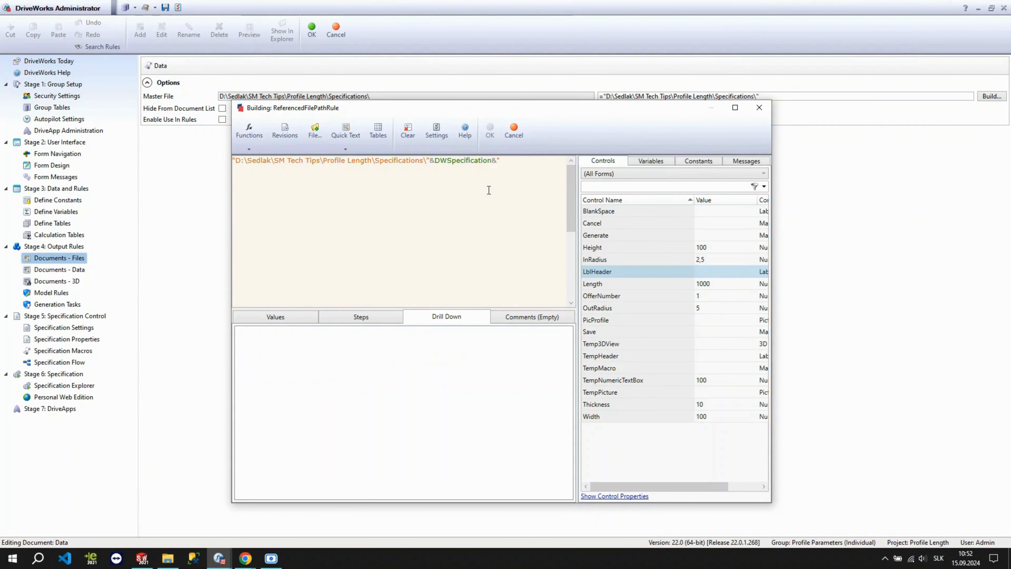
text(")
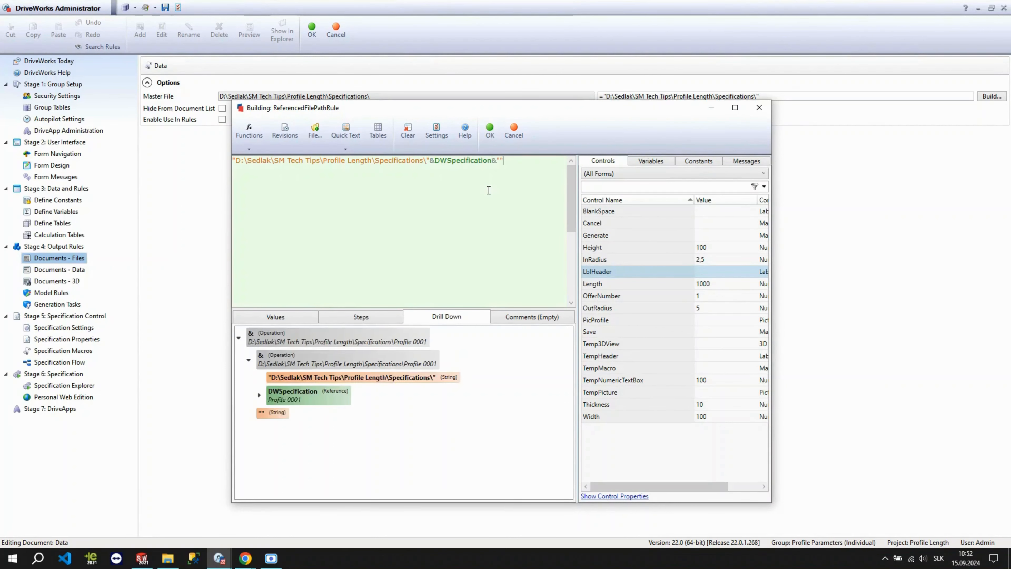
click(490, 133)
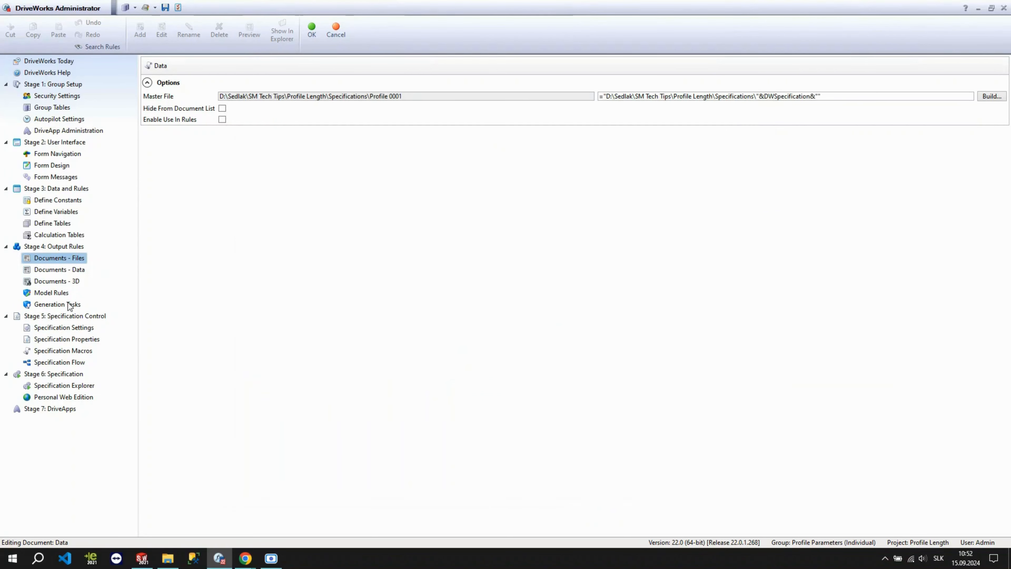
Step: Open the file name rule of the BasicProfile drawing in the model rules for editing
click(51, 293)
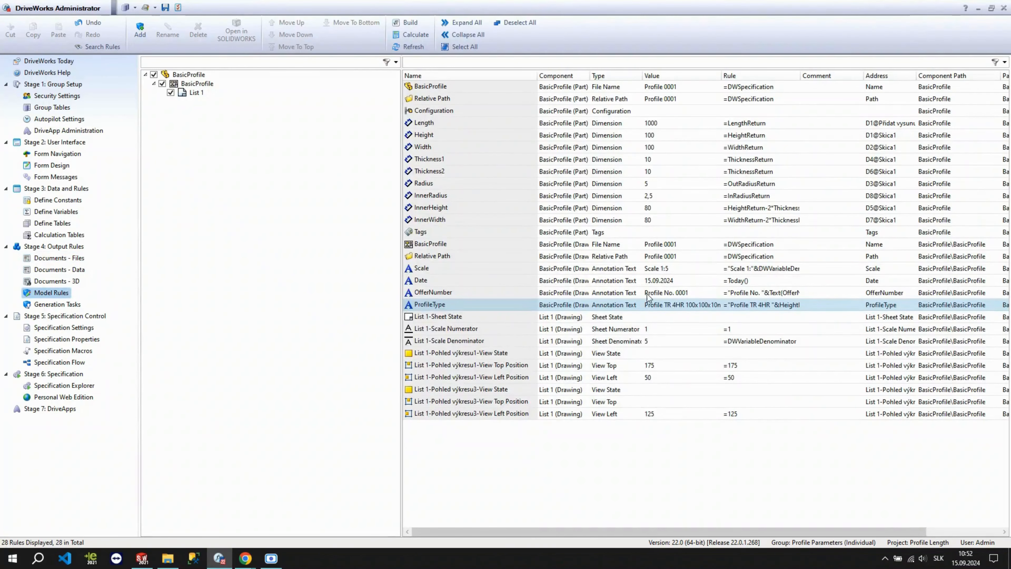
click(663, 244)
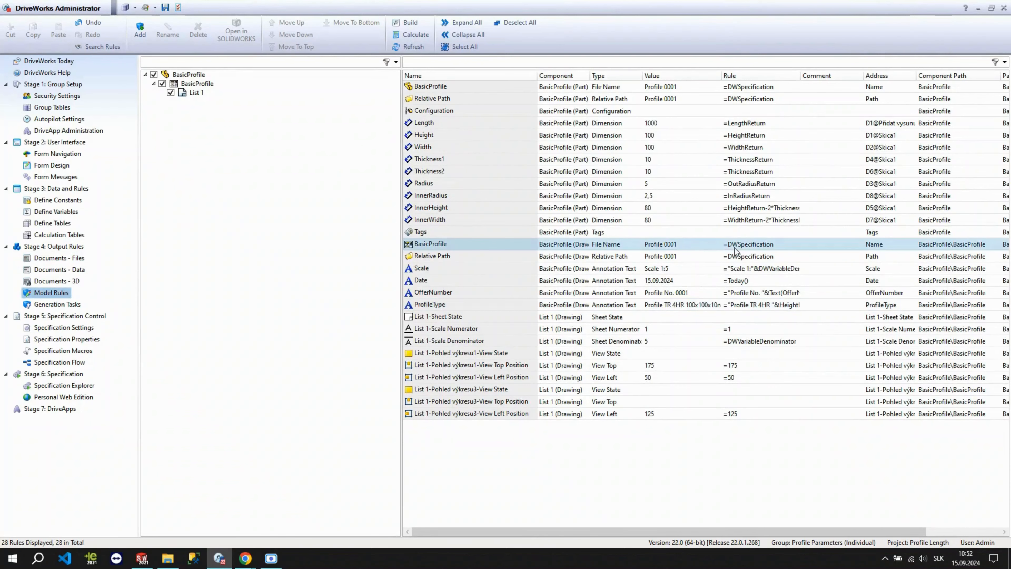
double_click(735, 249)
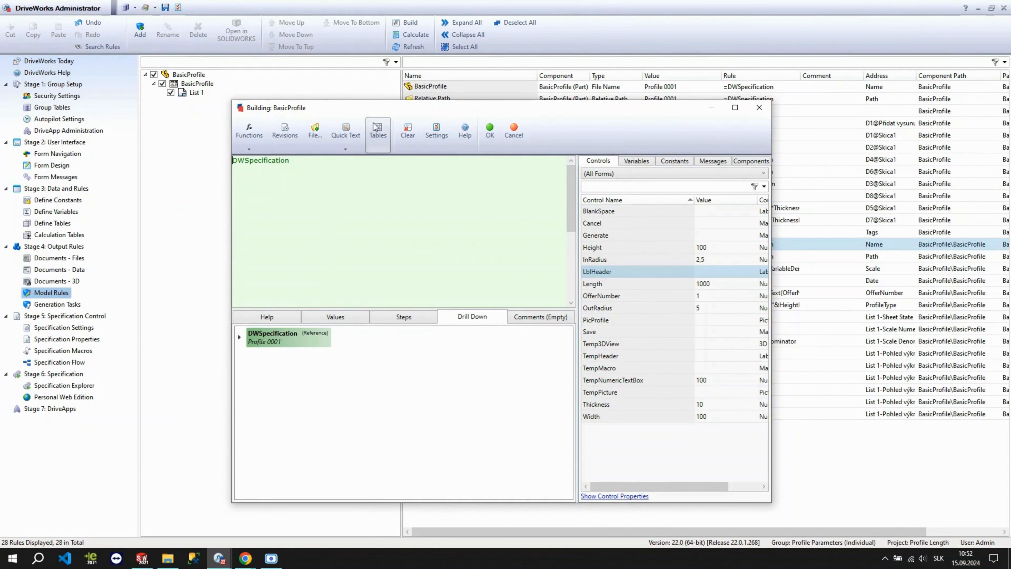
drag(378, 104, 469, 267)
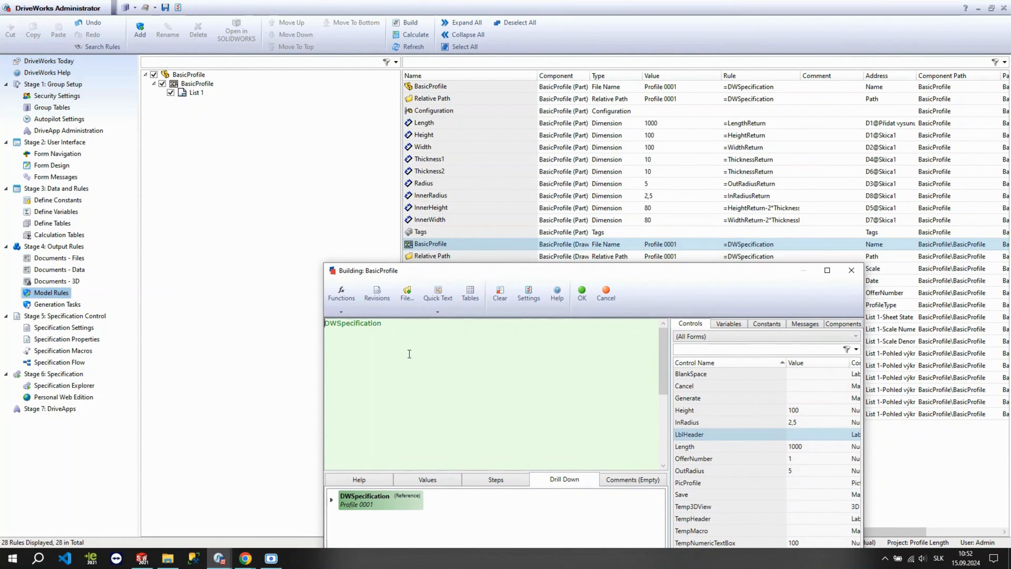
text(""&)
key(BackSpace)
key(BackSpace)
key(BackSpace)
key(ctrl+space)
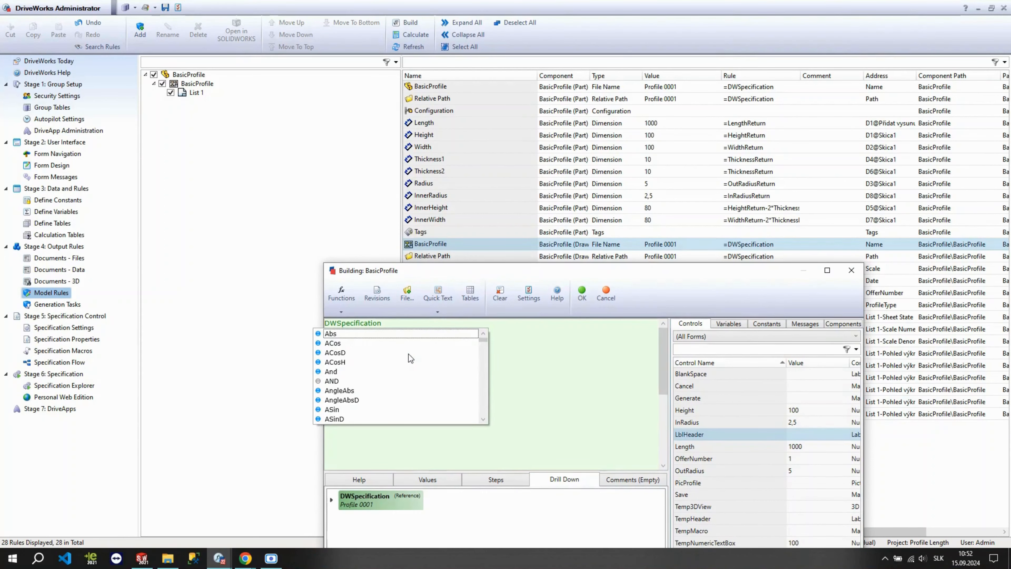
Step: Prefix the drawing's DWSpecification file name rule with "*"& and accept it
text("*)
text("&)
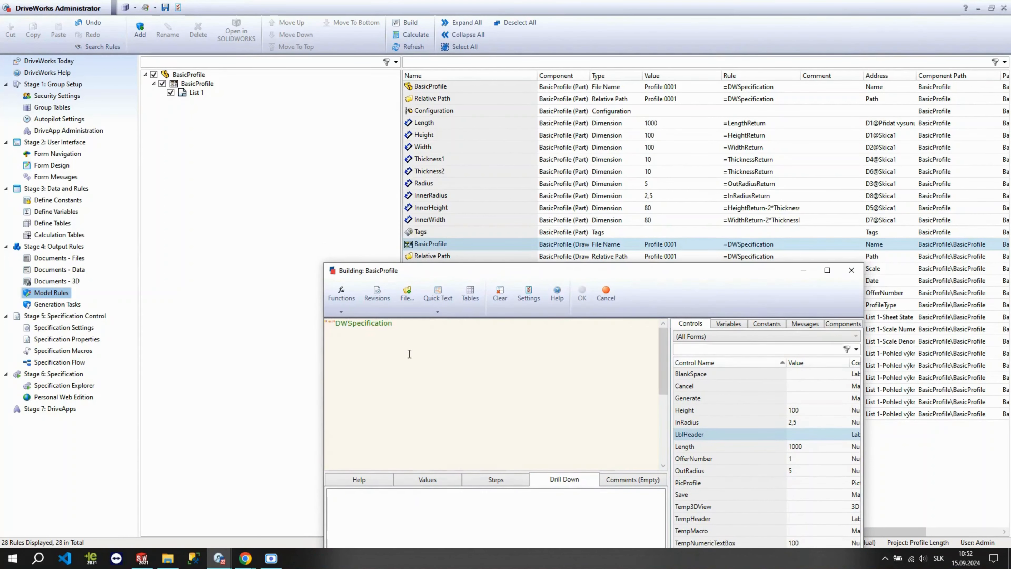
text(&)
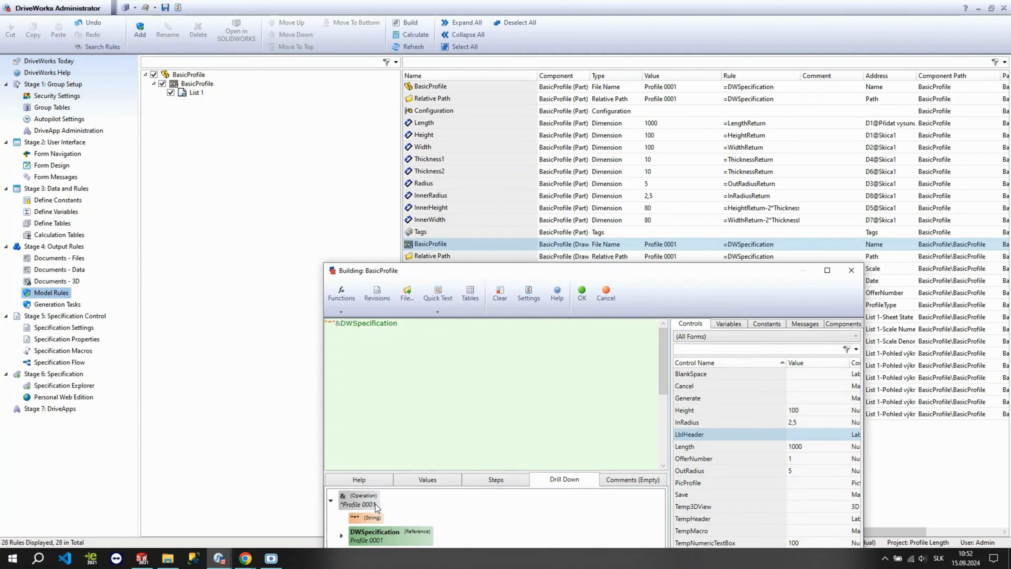
click(347, 504)
click(582, 295)
Step: Change the BasicProfile part's file name rule to "*"&DWSpecification and accept it
double_click(479, 87)
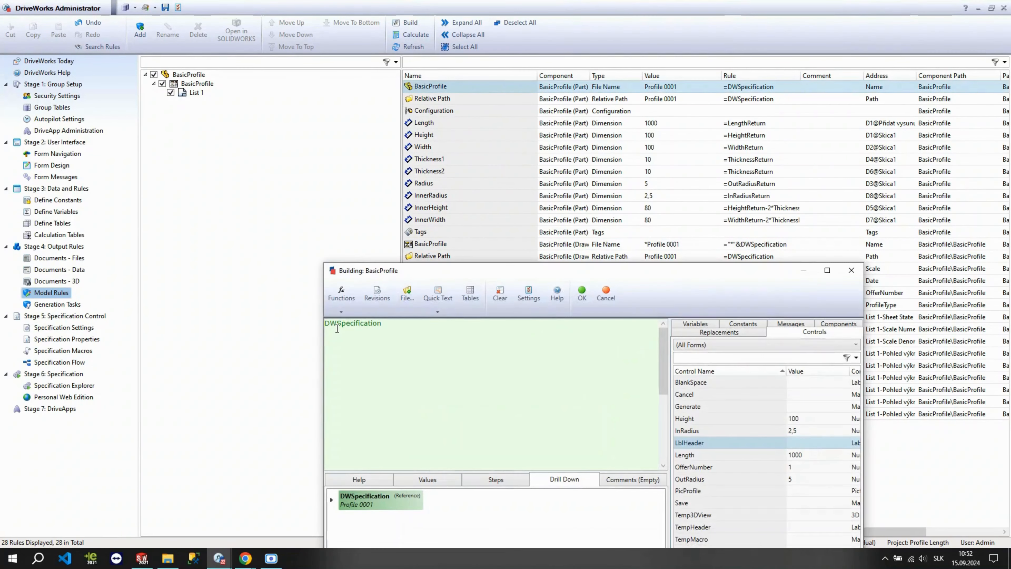
text("*")
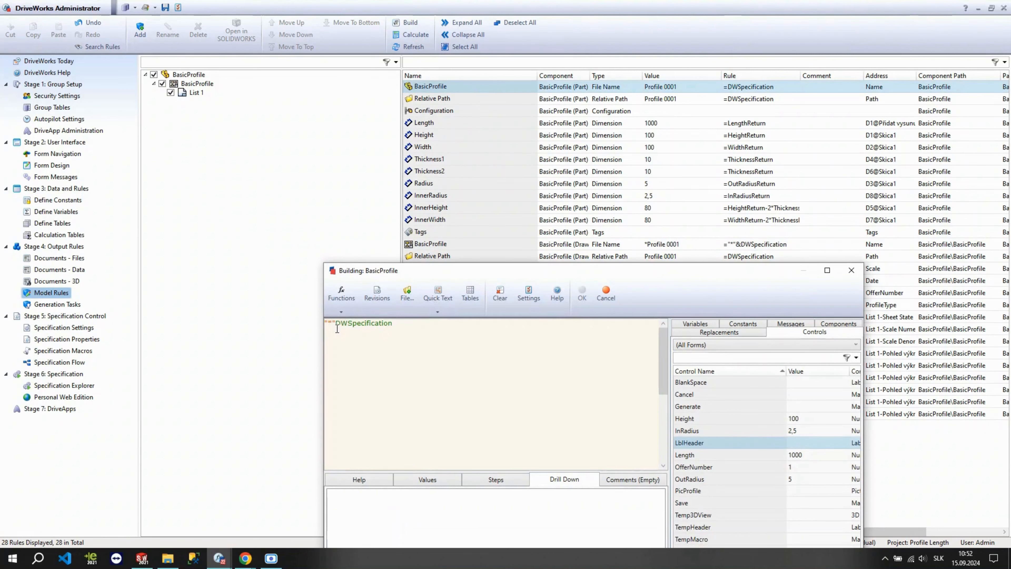
text(&)
click(582, 295)
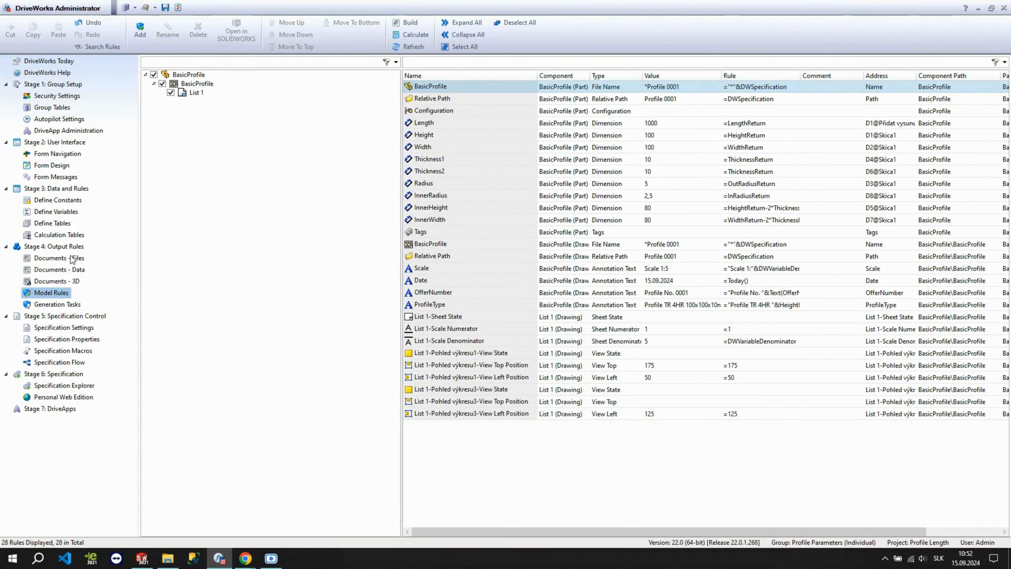
Step: Extend the Data document's master file rule with a "\" separator and a second DWSpecification after the specification folder
click(710, 248)
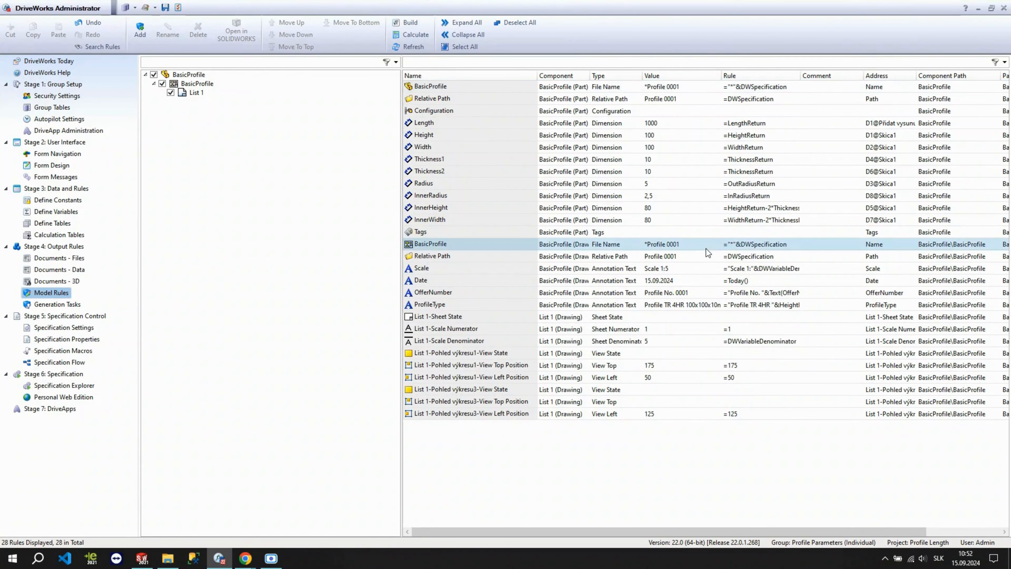
click(70, 258)
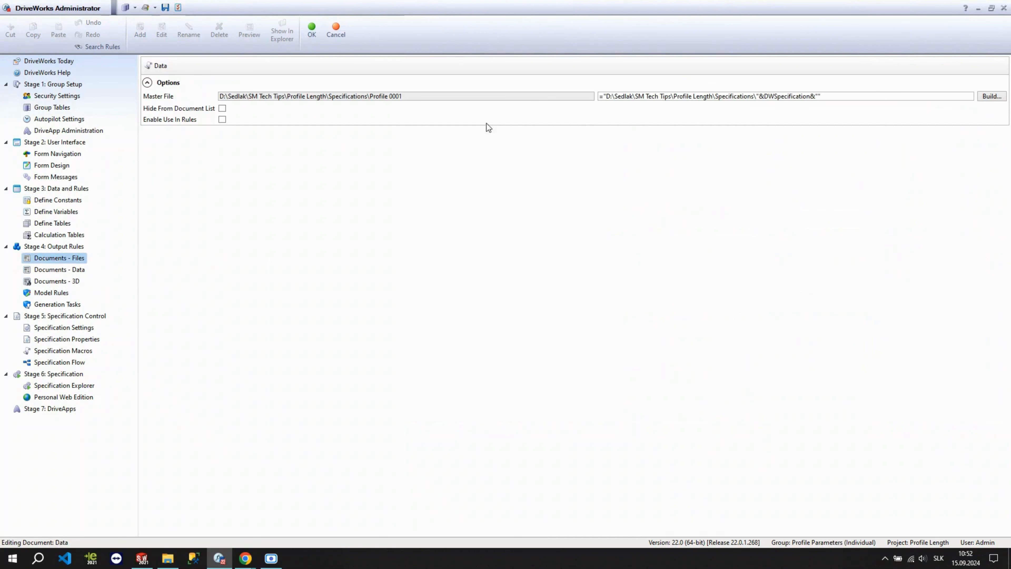
click(984, 98)
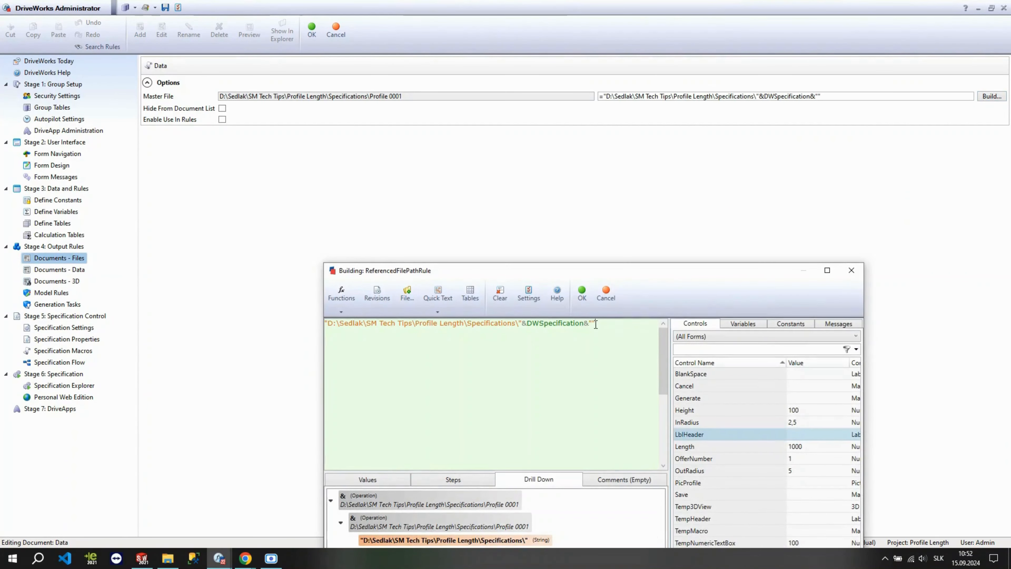
text(\"&)
key(ctrl+v)
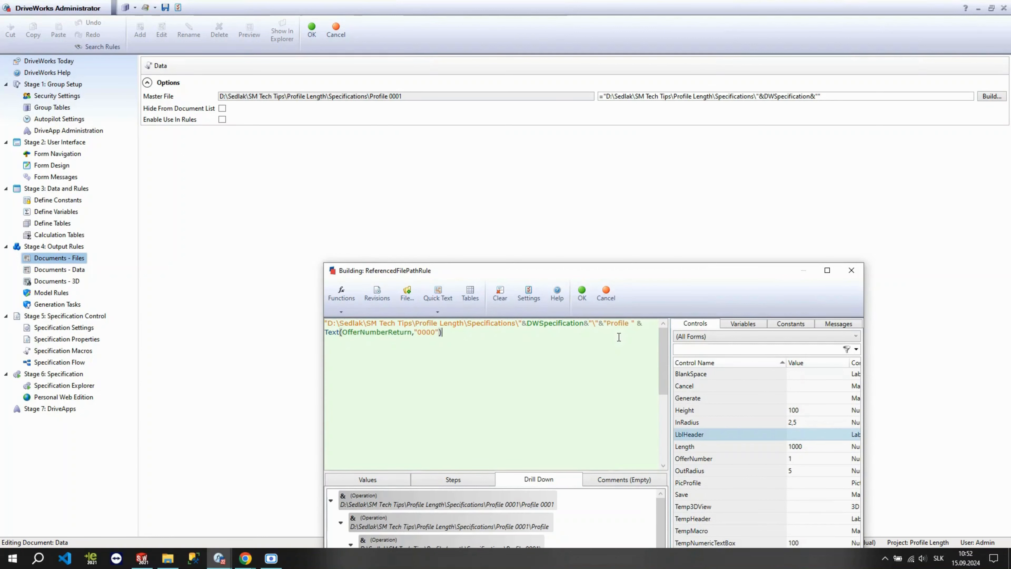
drag(604, 323, 609, 328)
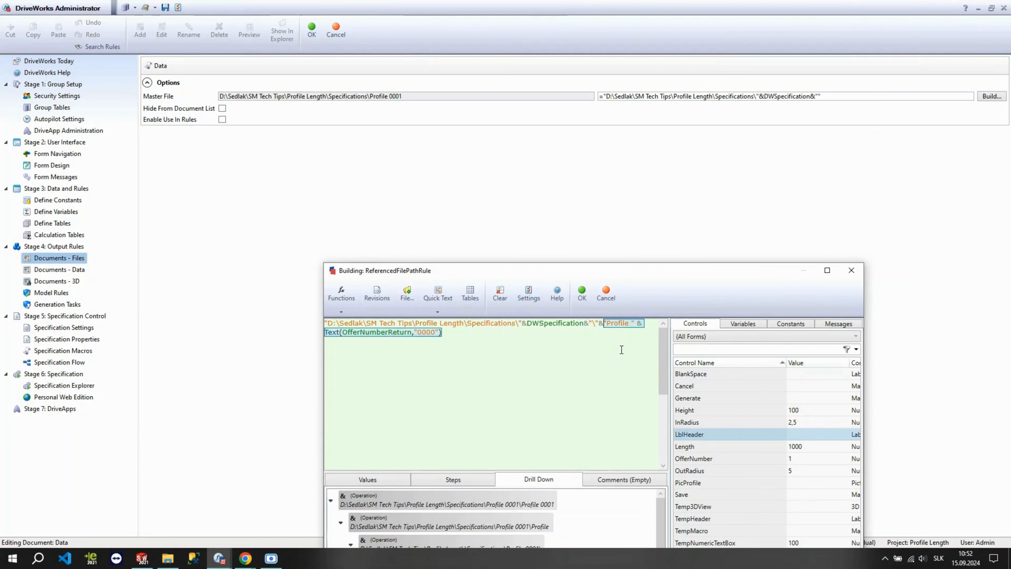
text(DWSpecification)
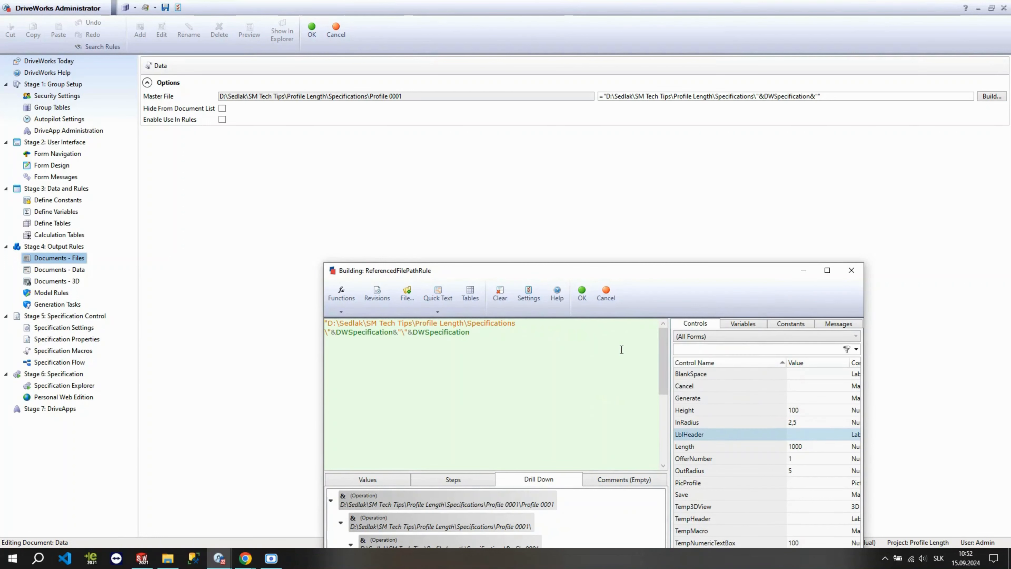
Step: Append &".pdf" to the Data master file rule, check the resulting path, and accept the rule and the document
text(&)
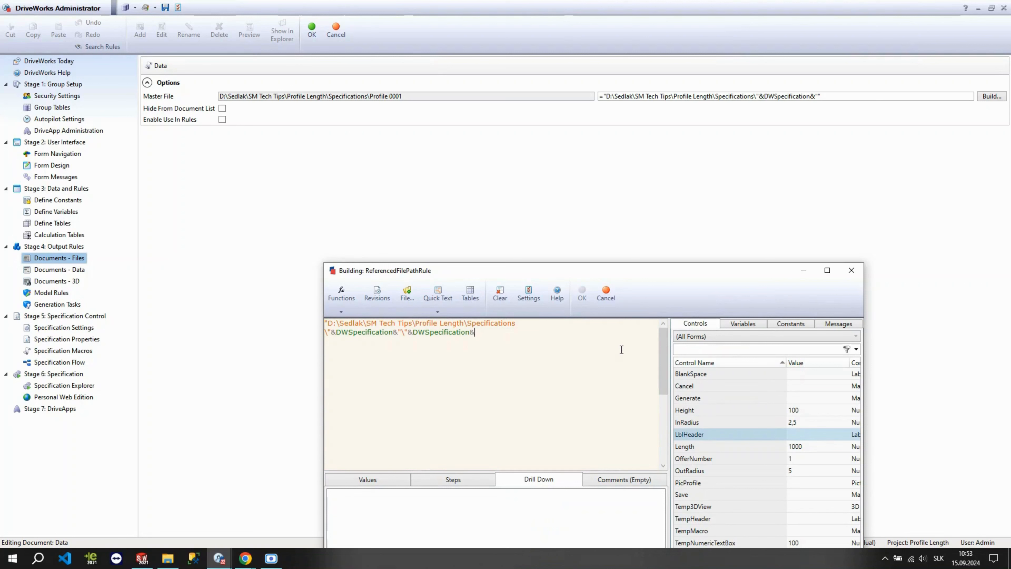
text(".pdf")
drag(671, 277, 569, 103)
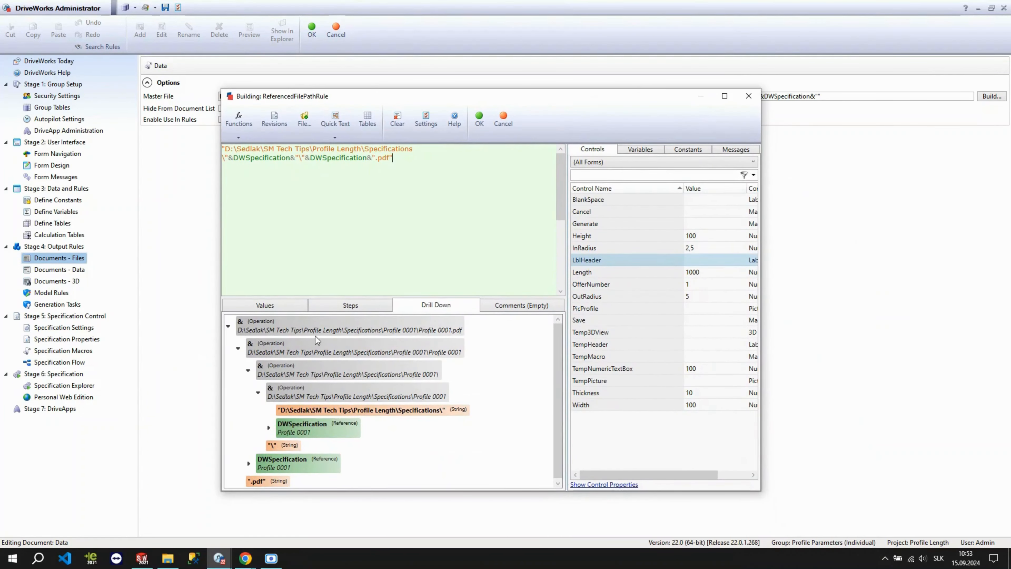
click(360, 329)
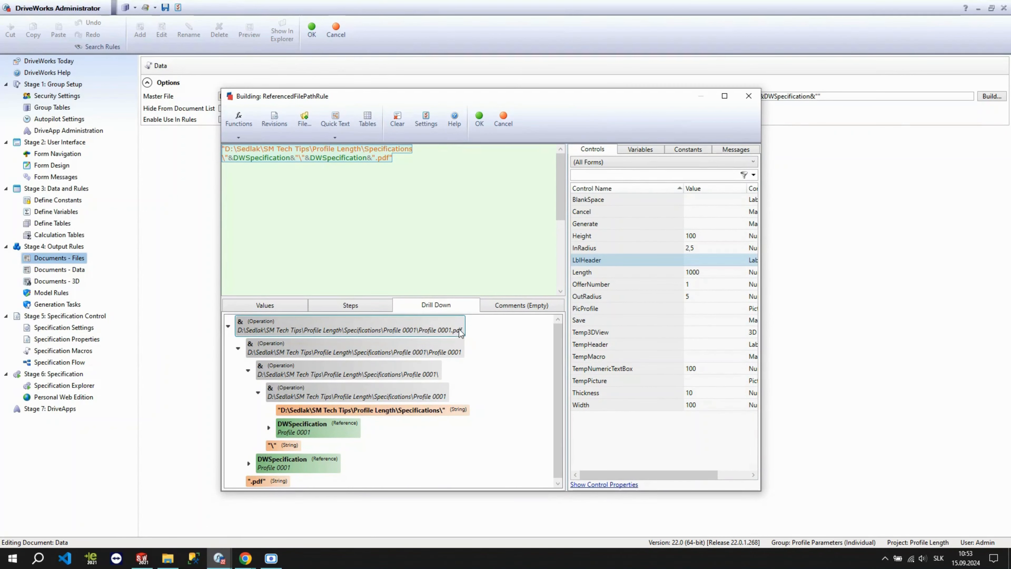
click(480, 135)
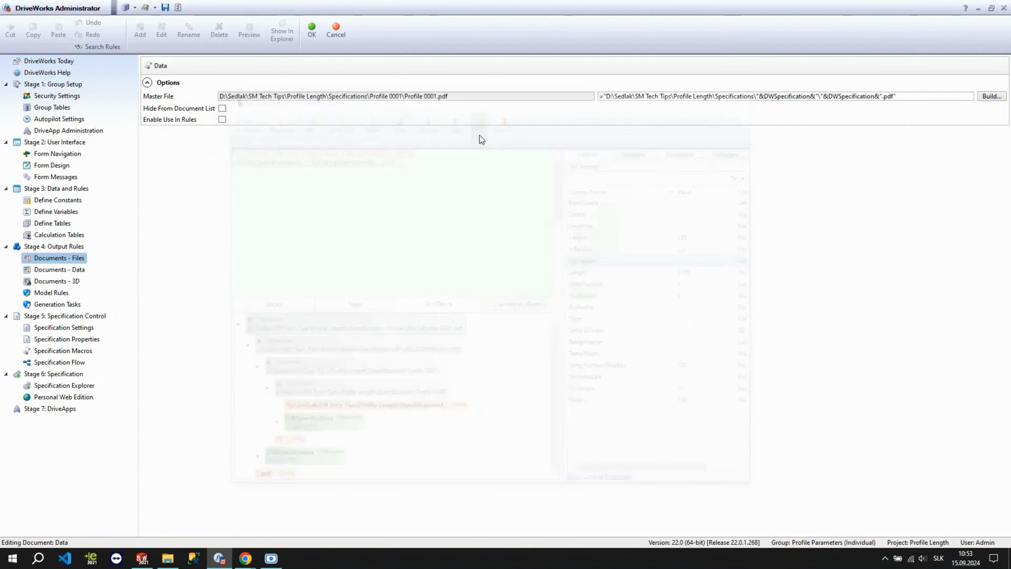
click(317, 35)
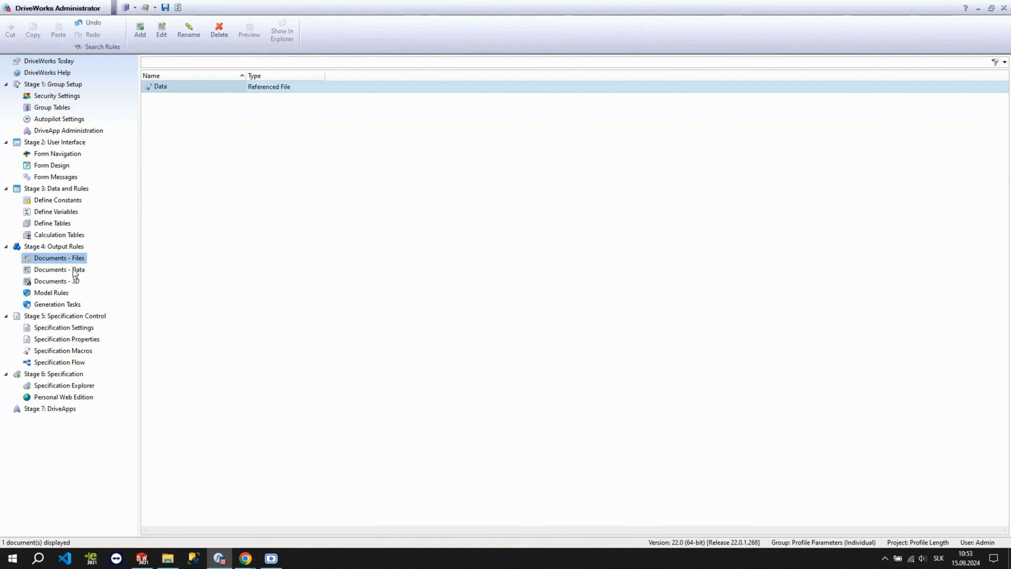
Step: Add an Auto Arrange Dimensions task to the BasicProfile drawing's Post Drive Tasks in the generation sequence
click(60, 294)
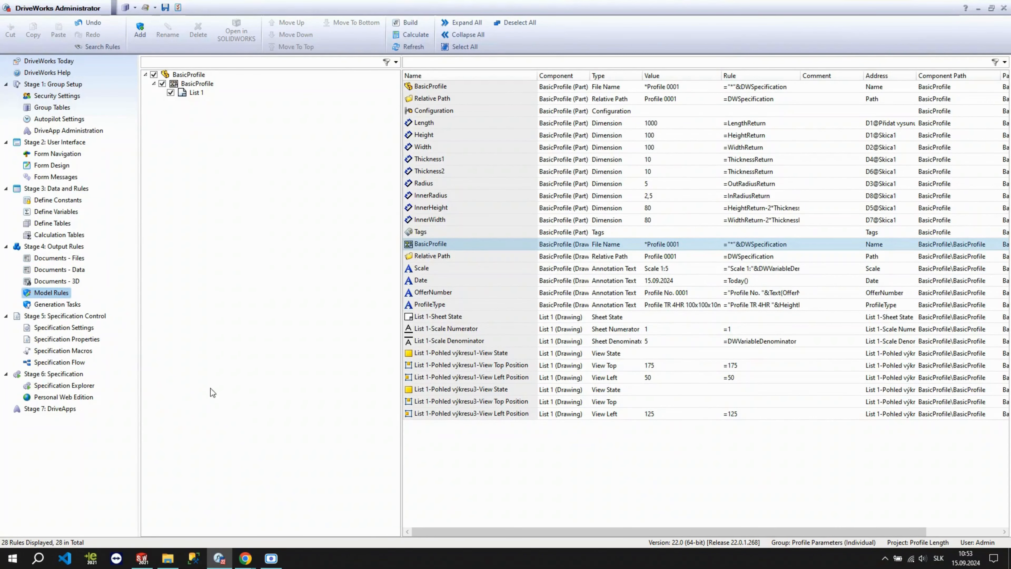
click(58, 305)
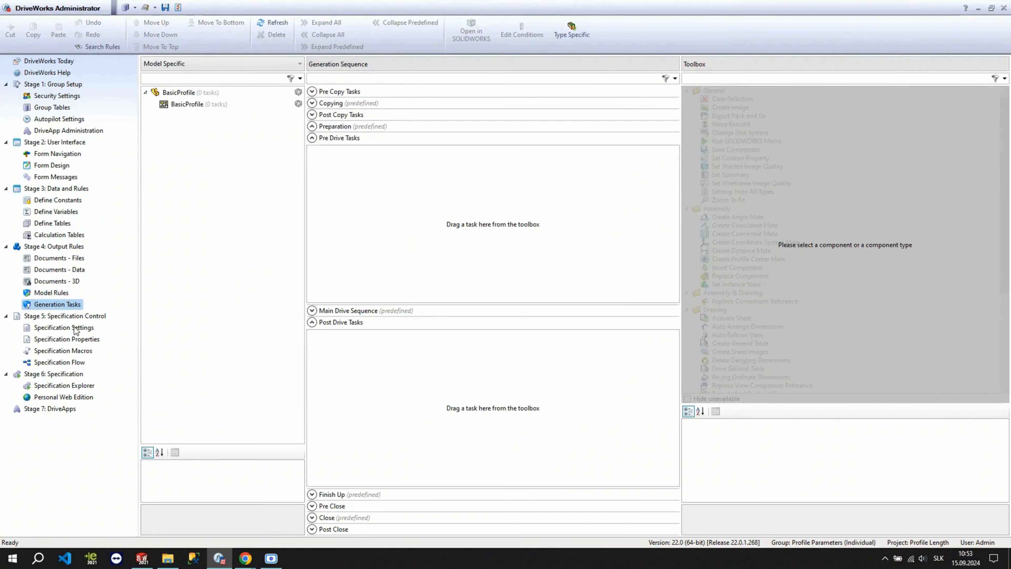
click(201, 104)
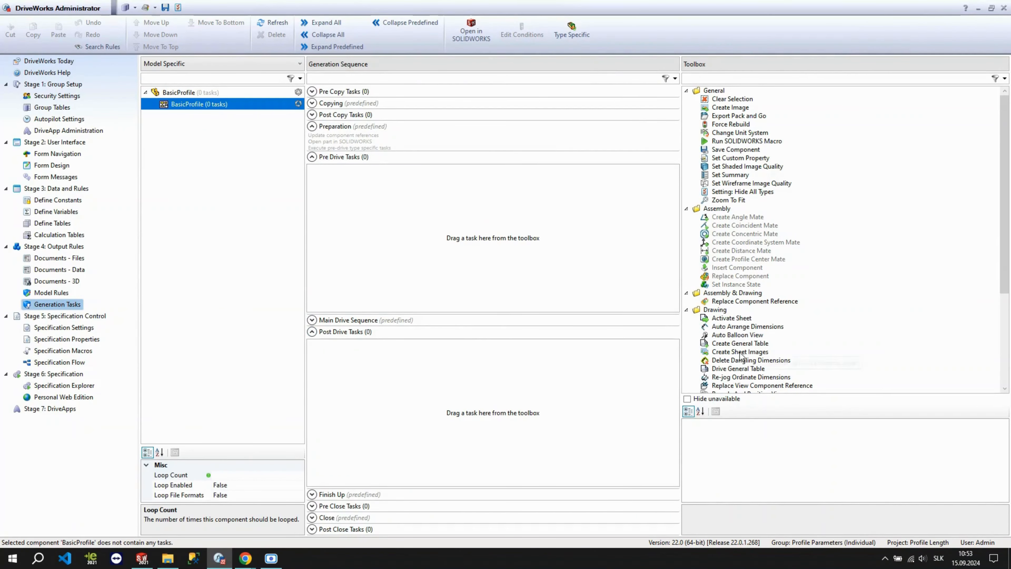
scroll(740, 350, down, 2)
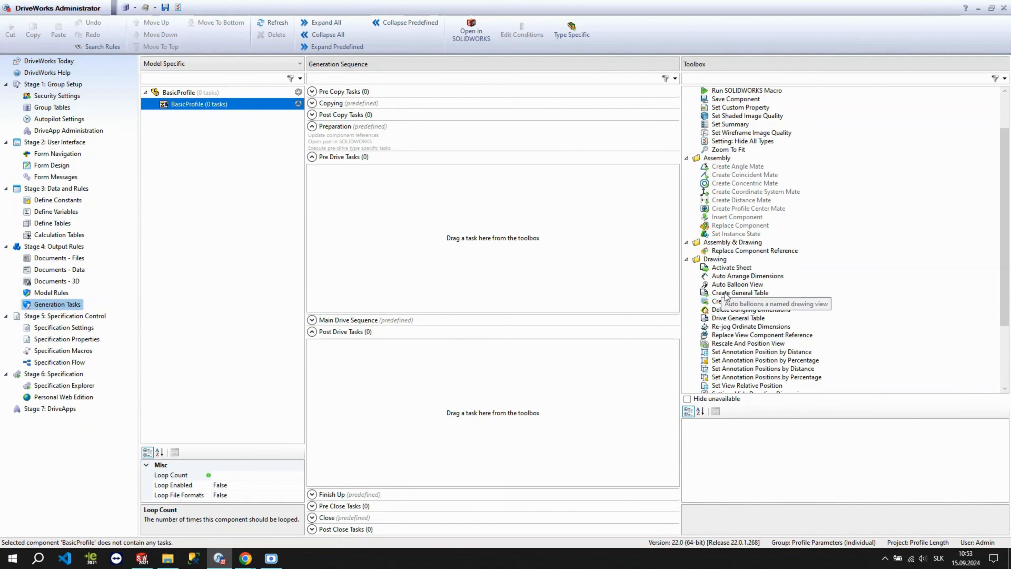
drag(732, 276, 372, 369)
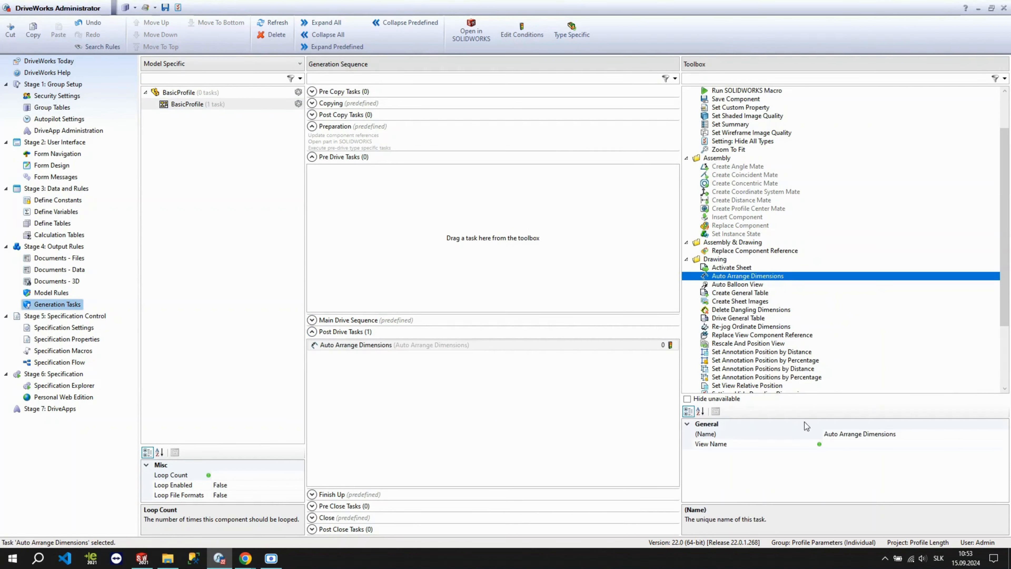
Step: Check the drawing view's name in the model rules and set the task's View Name rule to "Pohled výkresu1"
click(52, 293)
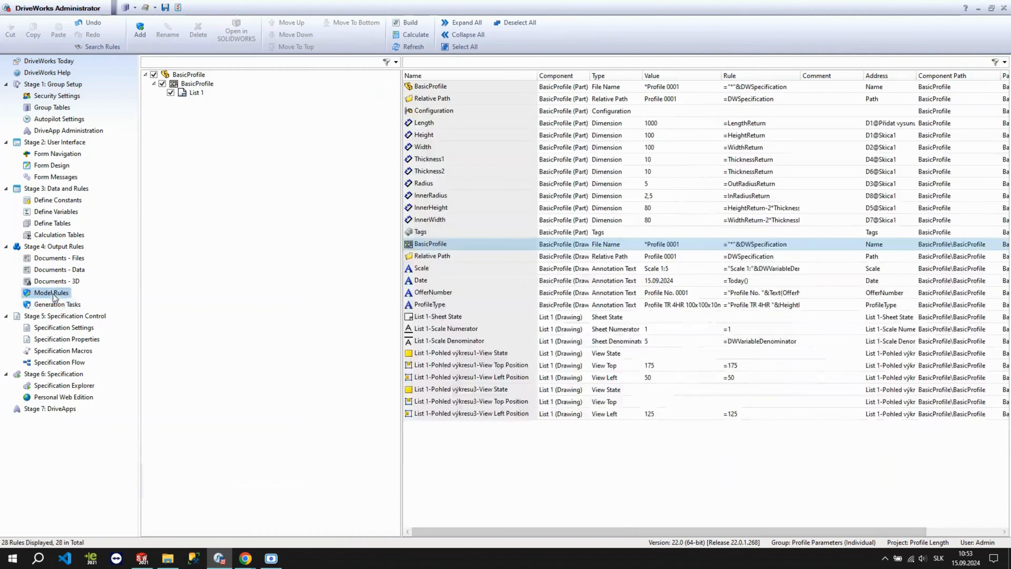
click(448, 365)
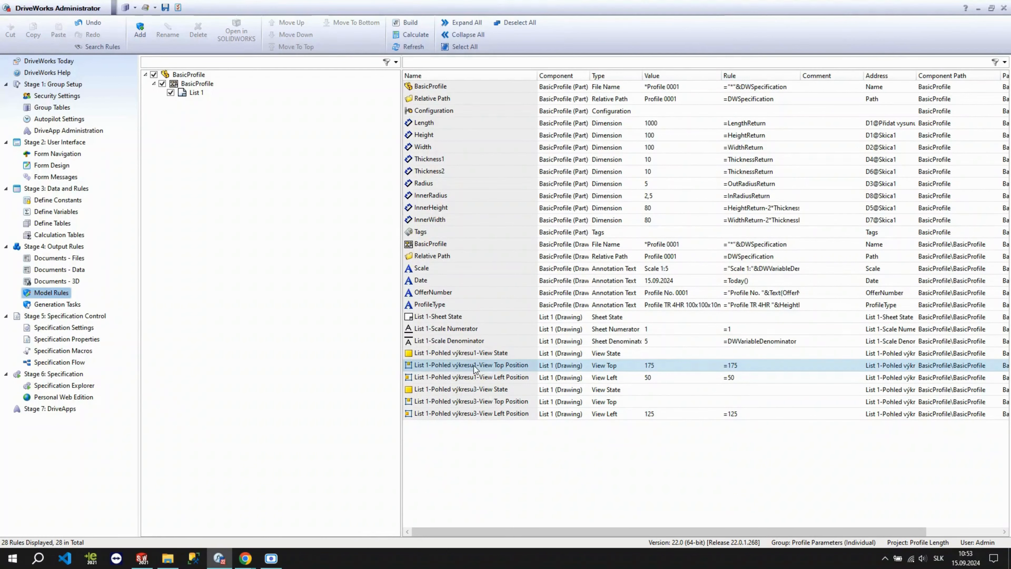
click(57, 304)
click(910, 444)
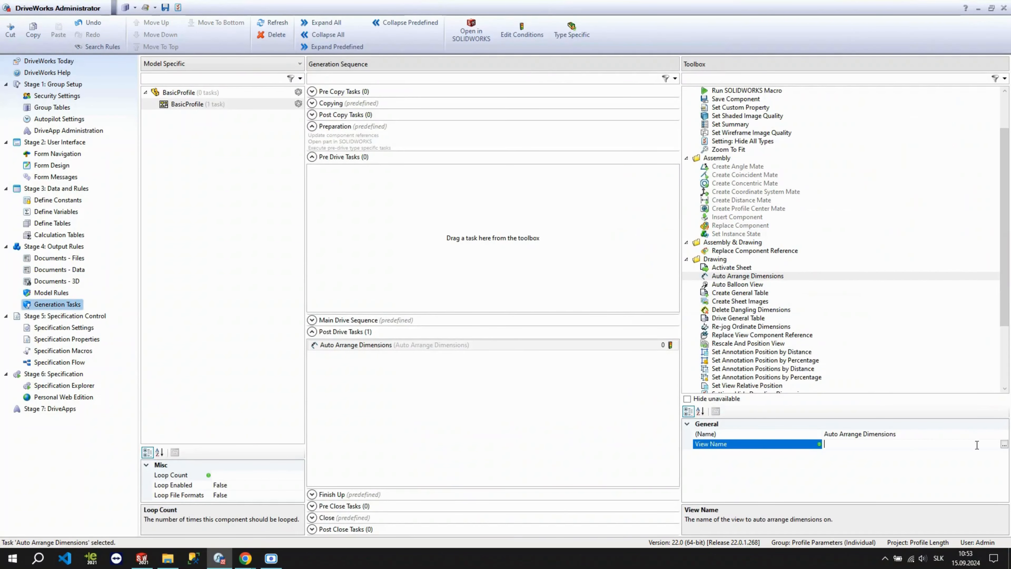
click(1004, 445)
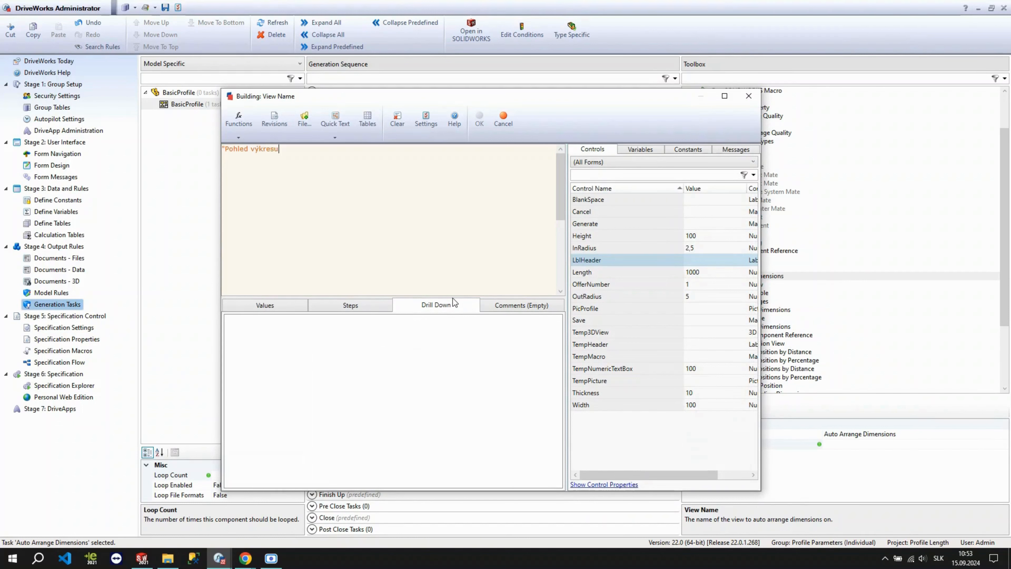
text(")
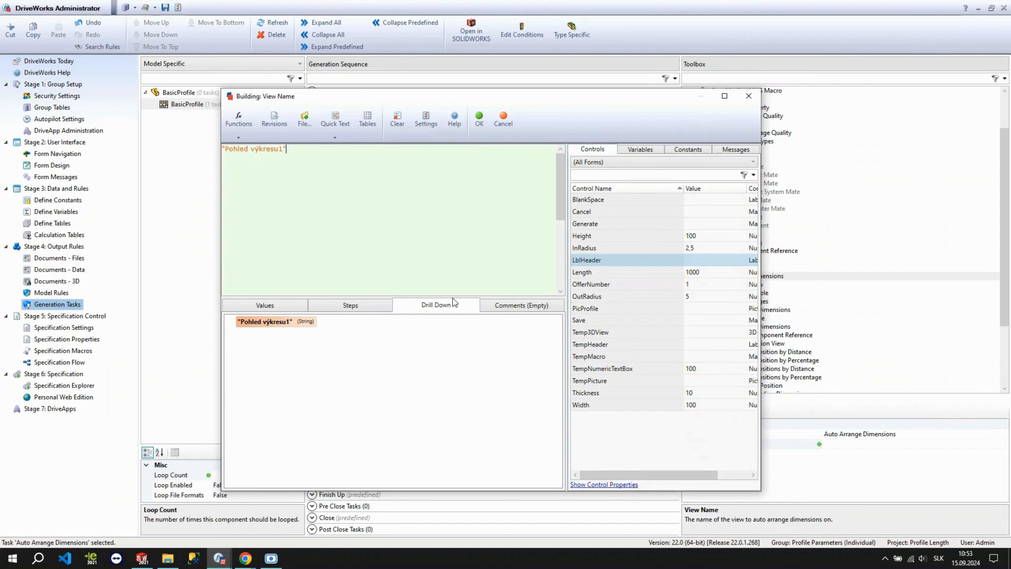
click(478, 139)
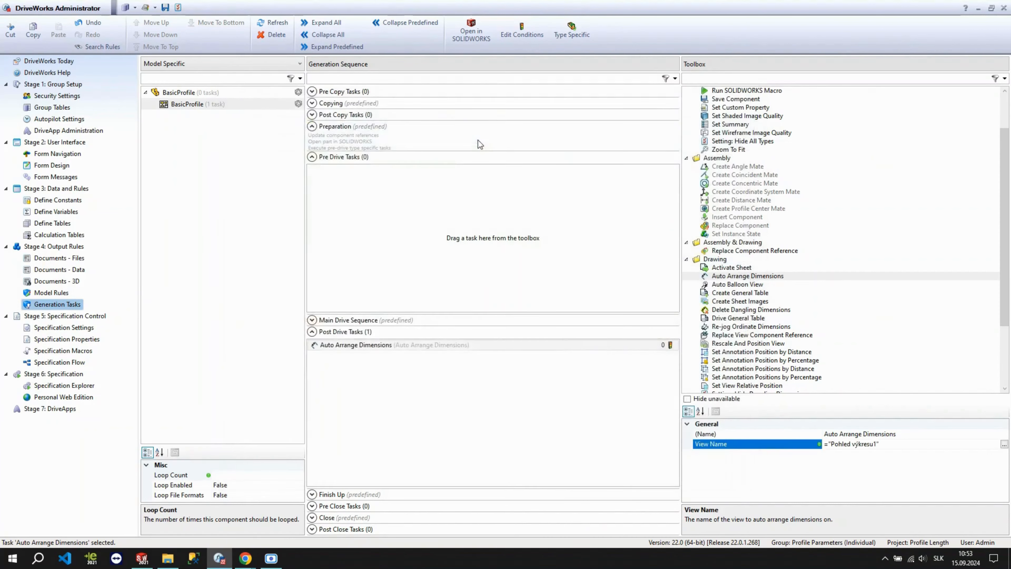
Step: Start a new test specification with offer number 10, profile width 250 and profile height 250
click(80, 331)
click(79, 339)
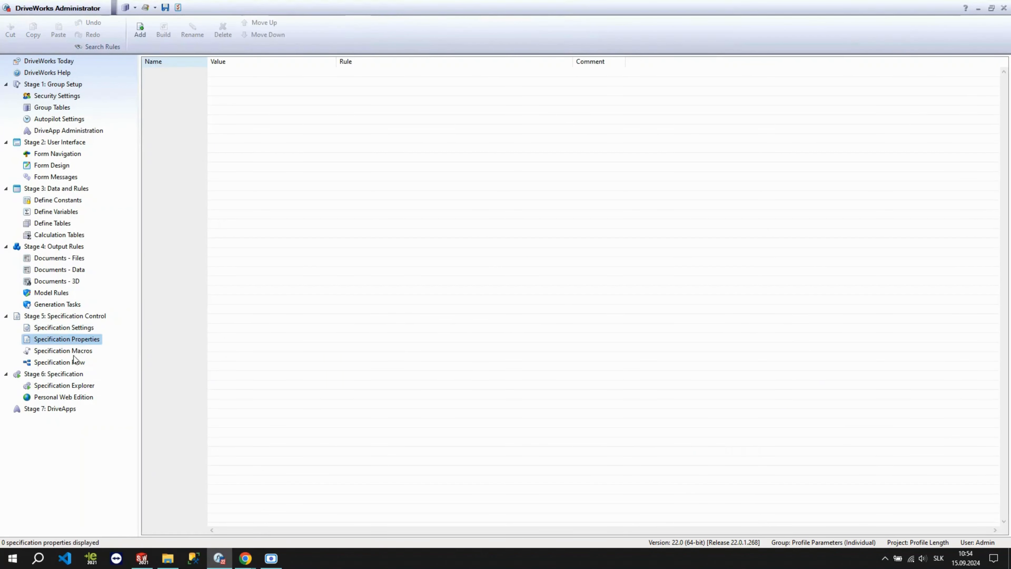
click(74, 385)
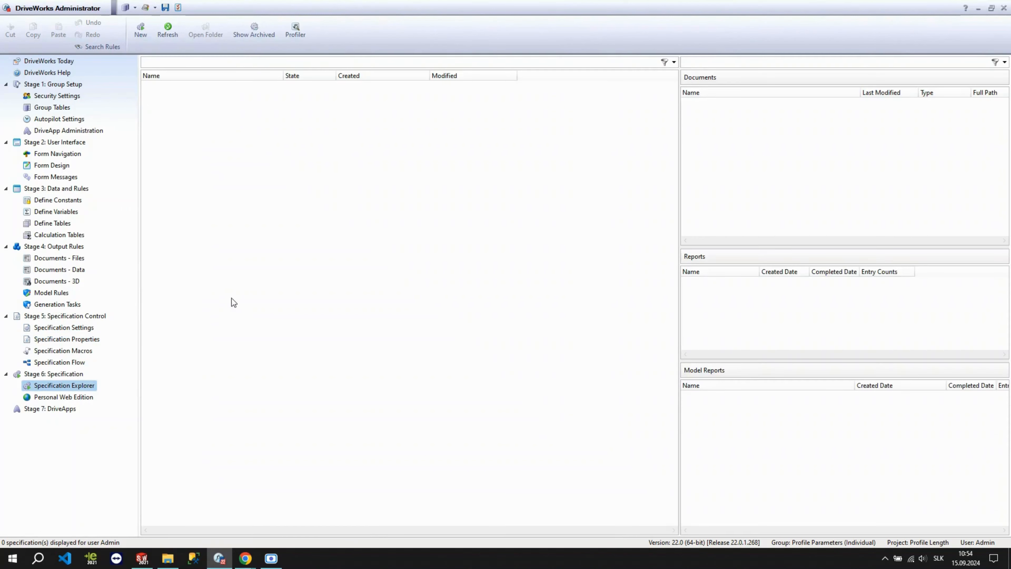
click(145, 34)
click(285, 106)
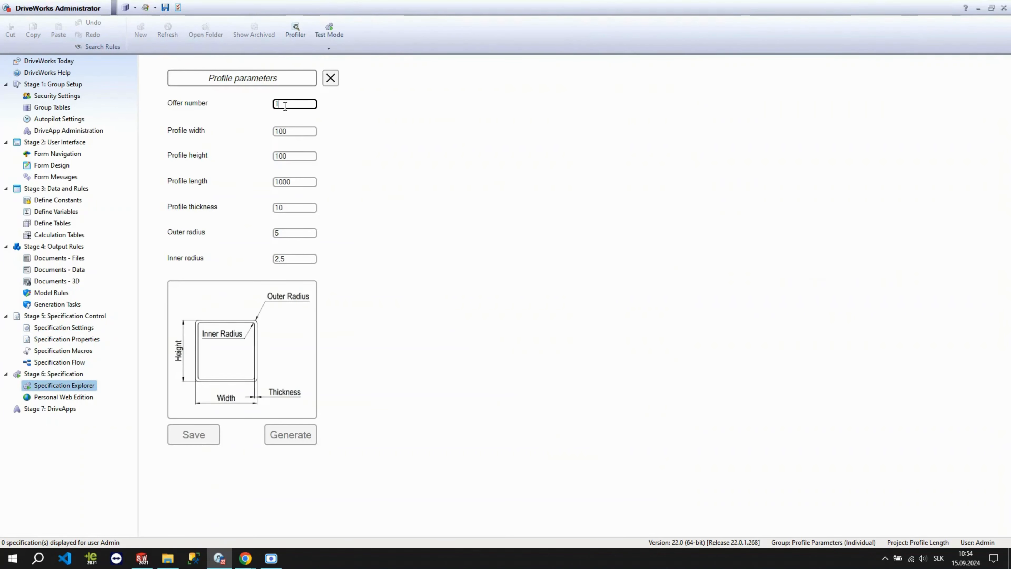
text(10)
click(300, 130)
drag(300, 130, 246, 160)
text(250)
Step: Set profile length 3000, thickness 8, outer radius 8 and inner radius 6, and generate the specification
click(310, 181)
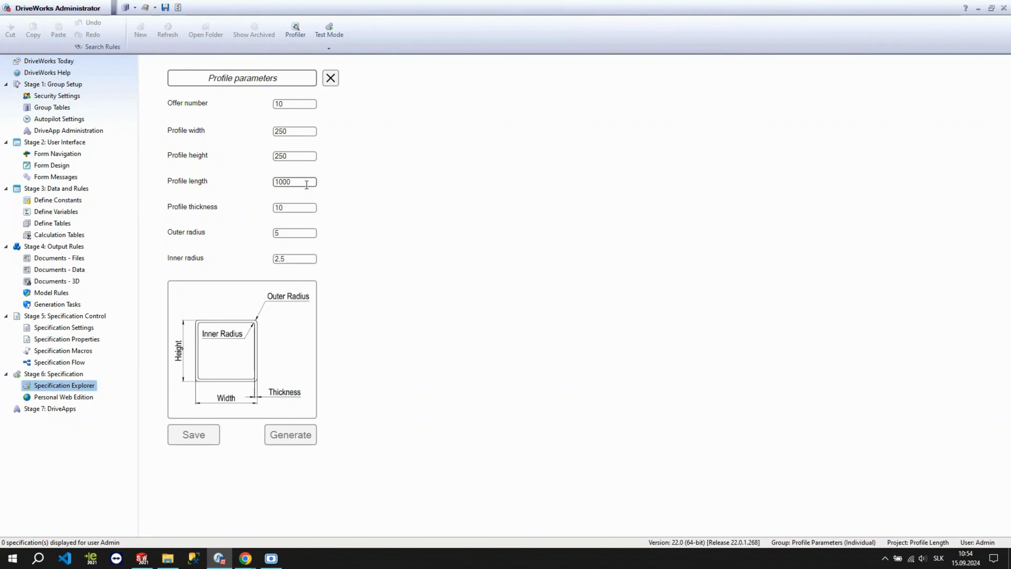
drag(300, 182, 263, 184)
text(3000)
click(294, 207)
drag(294, 206, 255, 211)
click(279, 234)
drag(296, 257, 259, 258)
text(6)
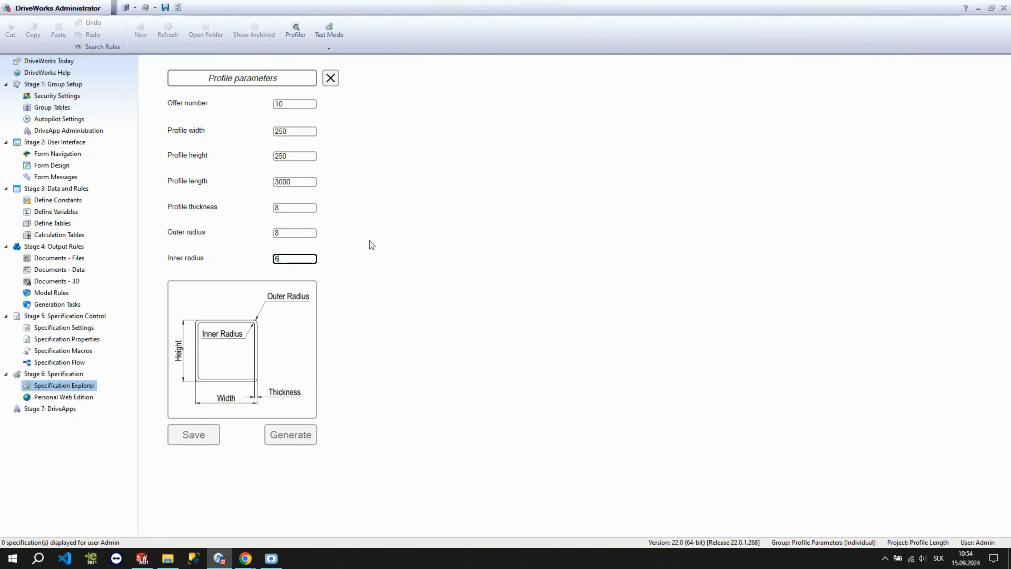
click(370, 241)
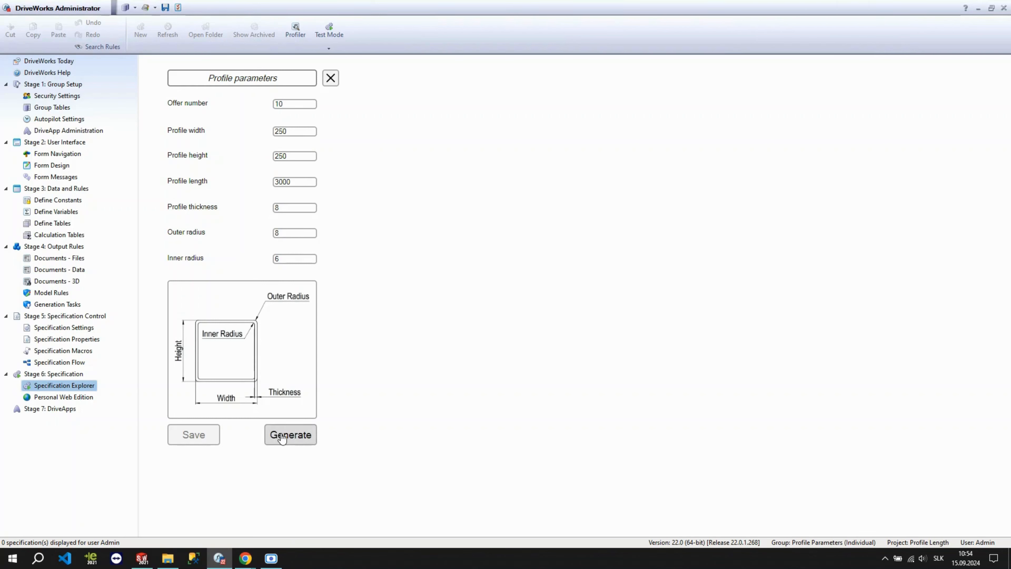
click(290, 435)
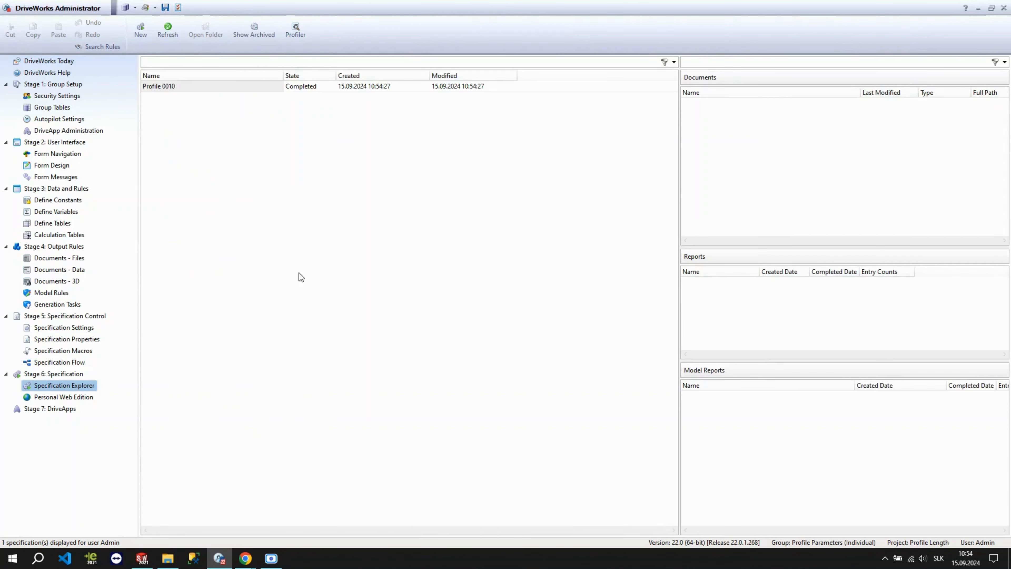
Step: Examine the completed Profile 0010 specification's PDF document entry and its specification report
click(385, 88)
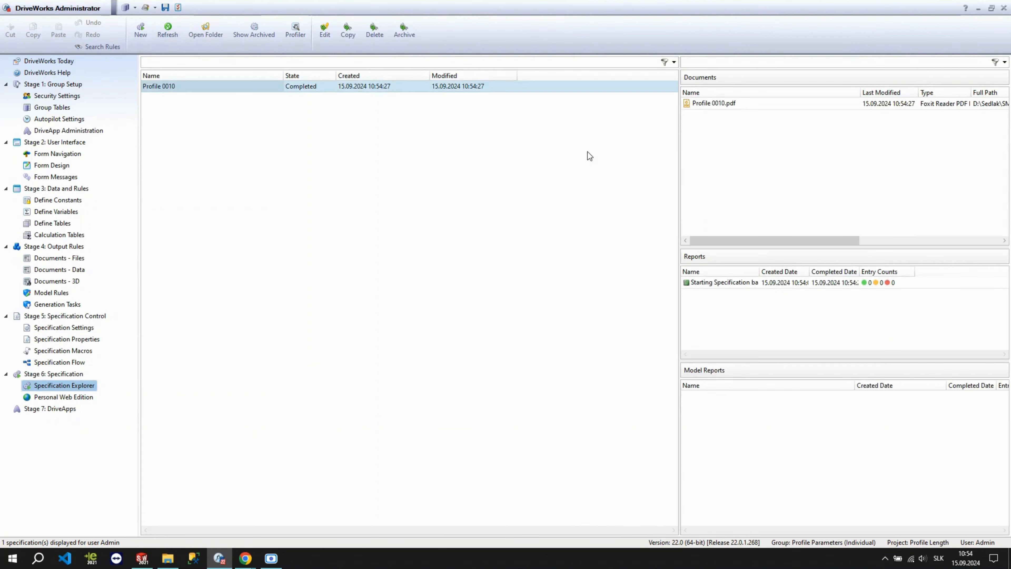
click(740, 105)
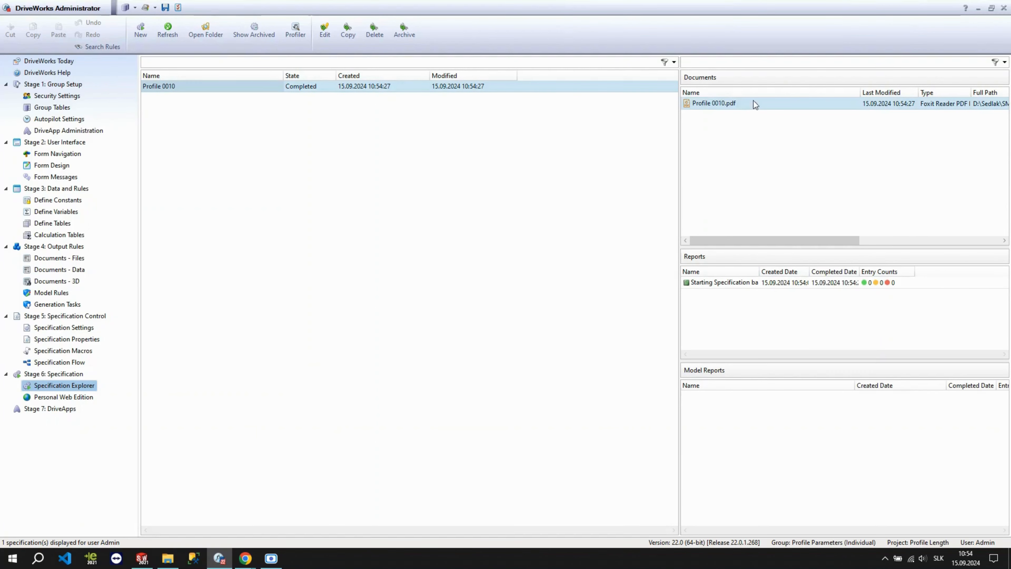
click(736, 282)
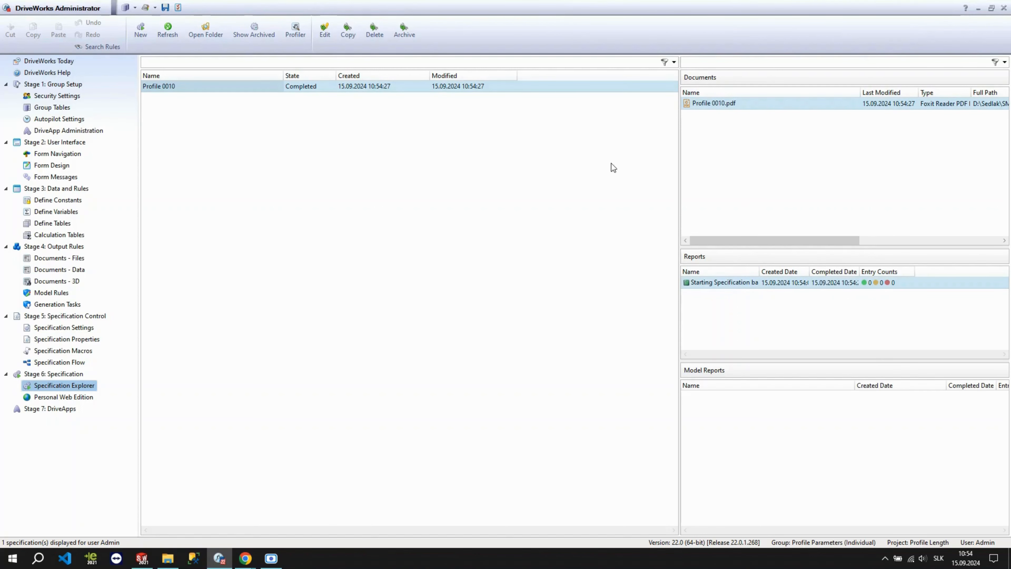
double_click(782, 283)
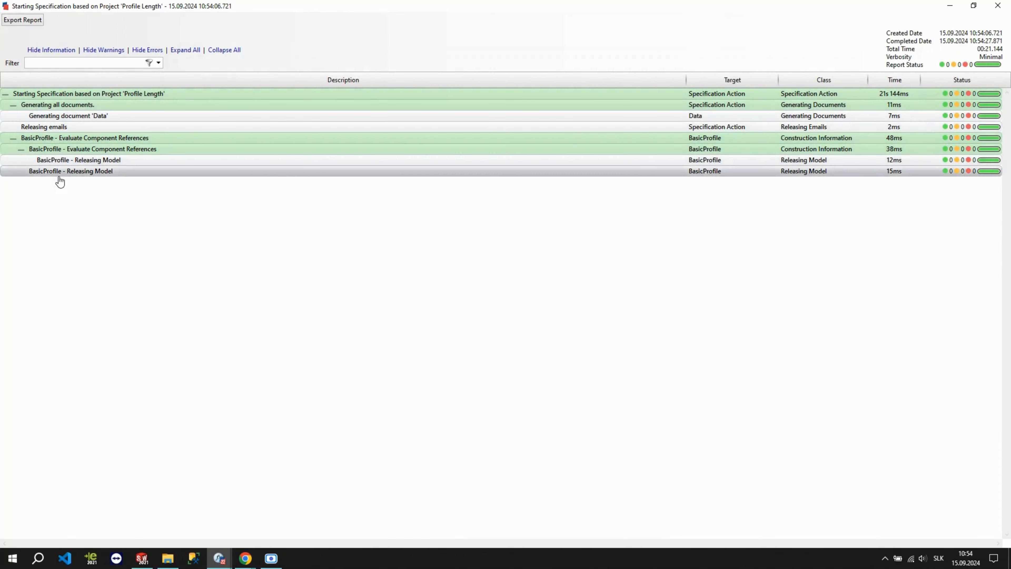
click(997, 6)
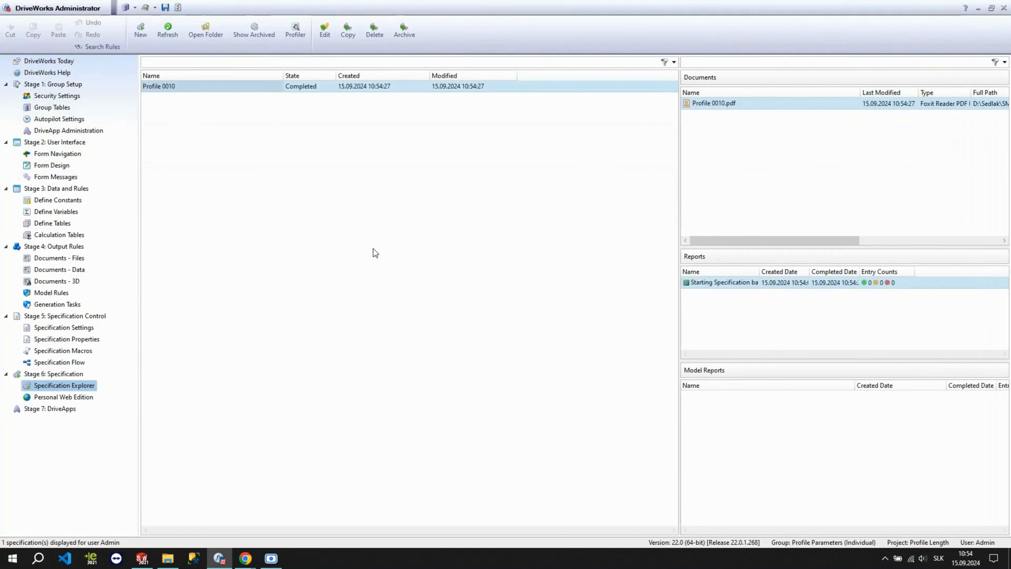
Step: Switch to SOLIDWORKS, generate the queued Profile 0010 model with DriveWorks, and close the report results and generation window
click(143, 558)
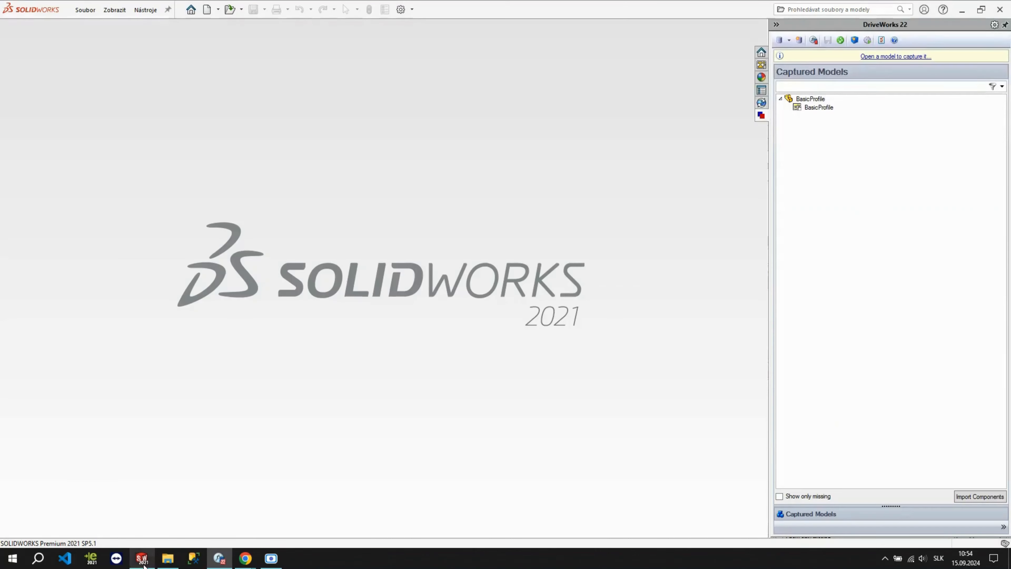
click(855, 41)
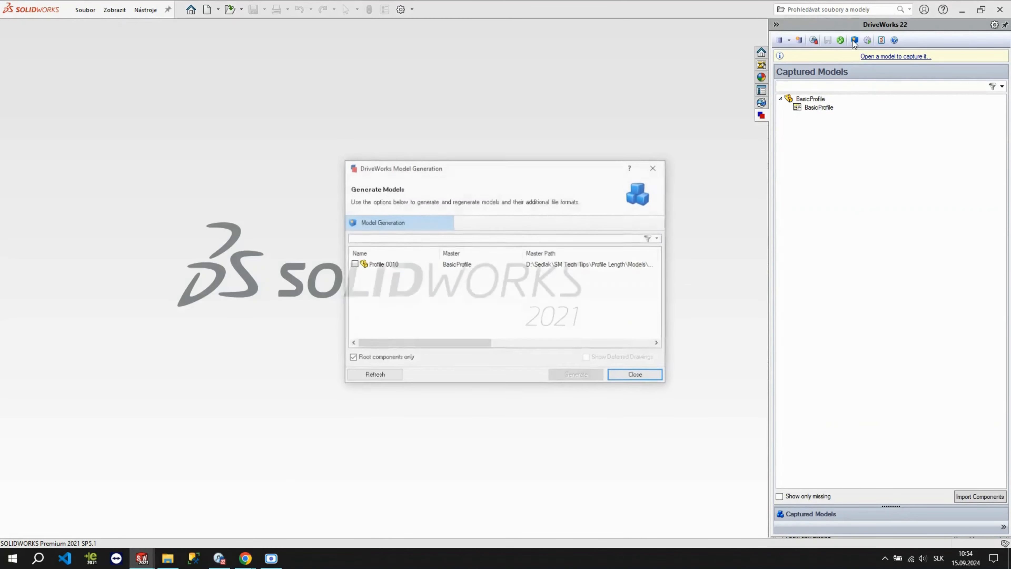
click(353, 264)
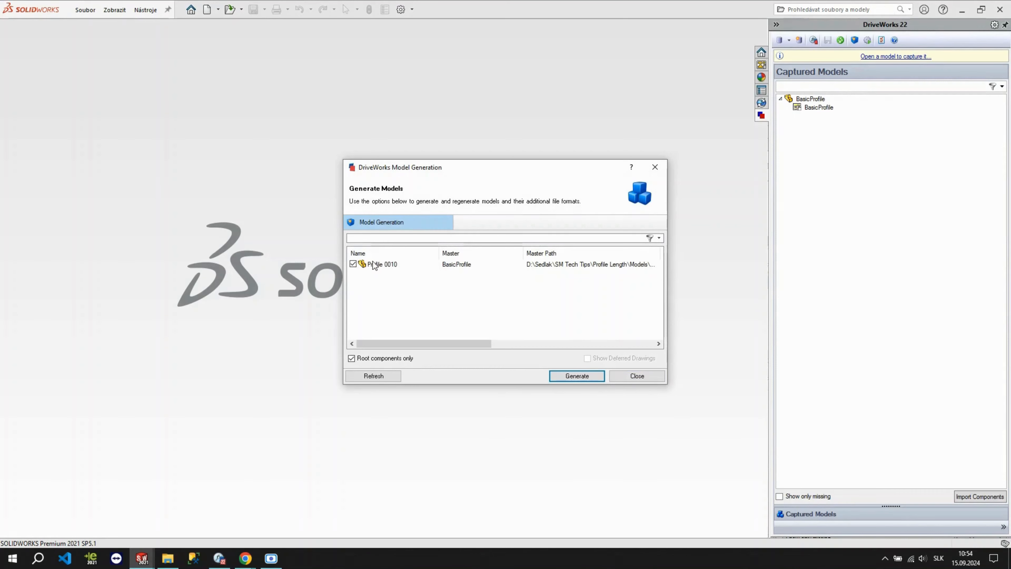
click(569, 379)
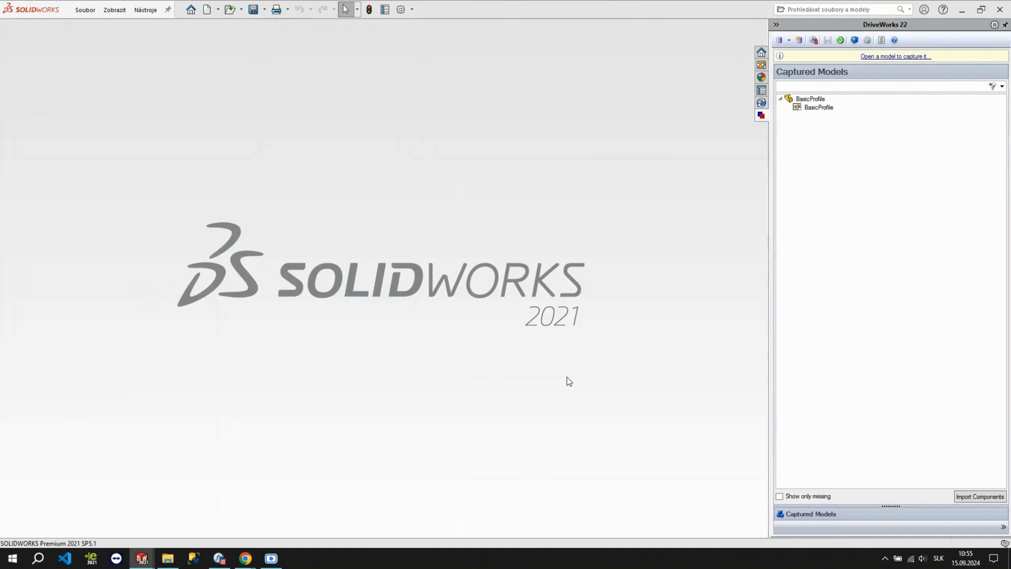
key(alt+Tab)
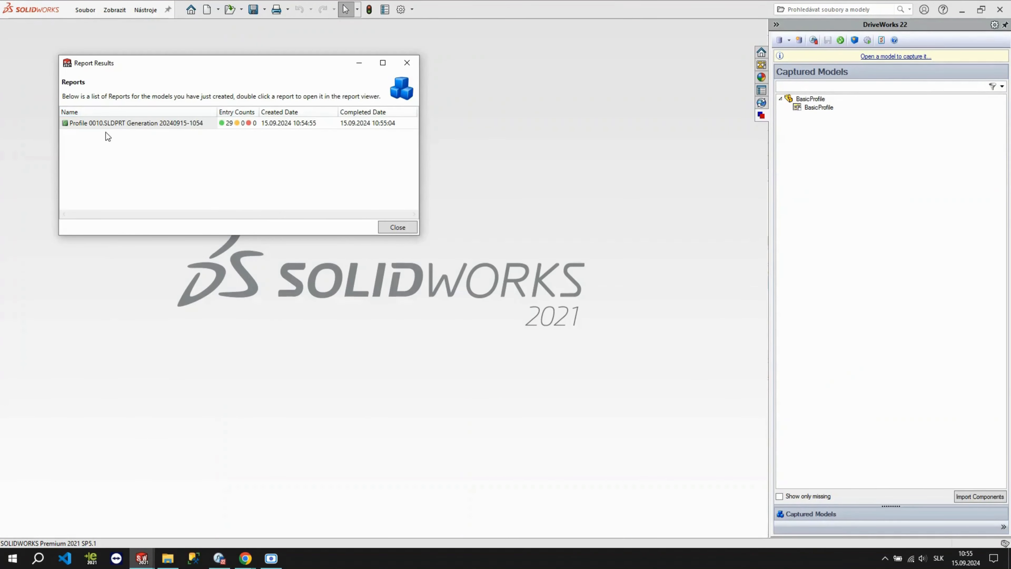
click(397, 228)
click(654, 171)
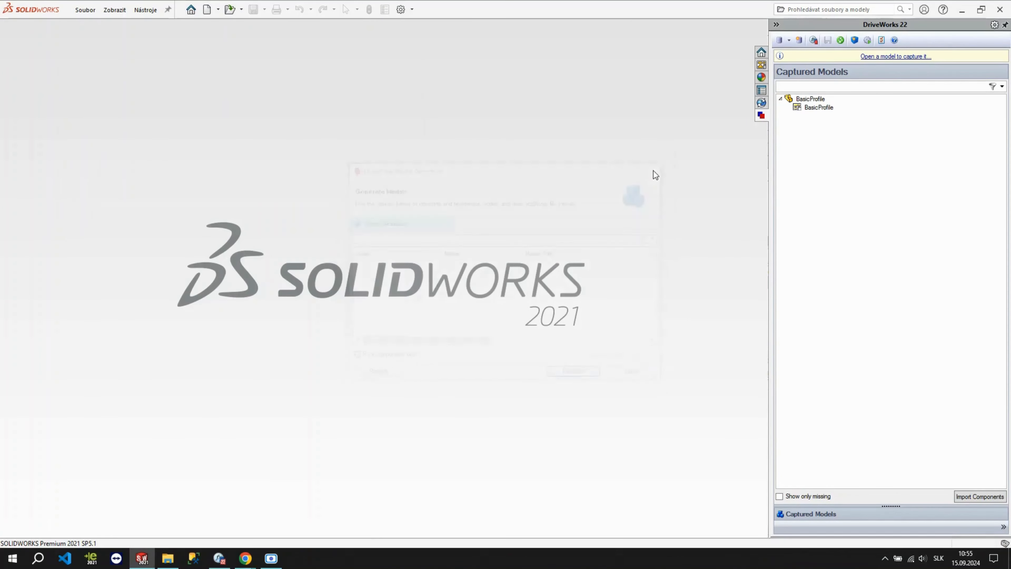
Step: Open the generated Profile 0010 part from the recent documents and view the whole profile
click(191, 9)
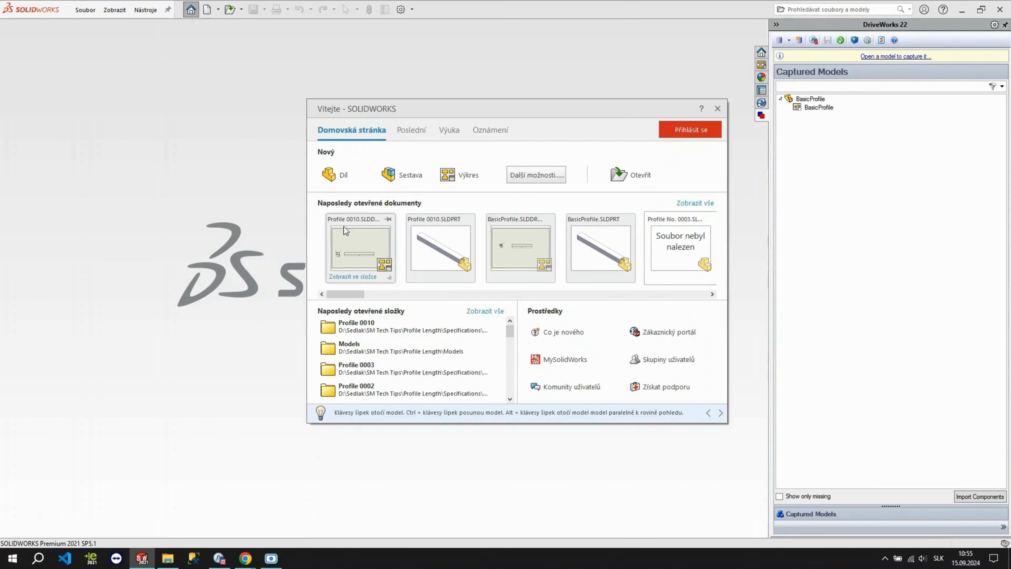
click(427, 244)
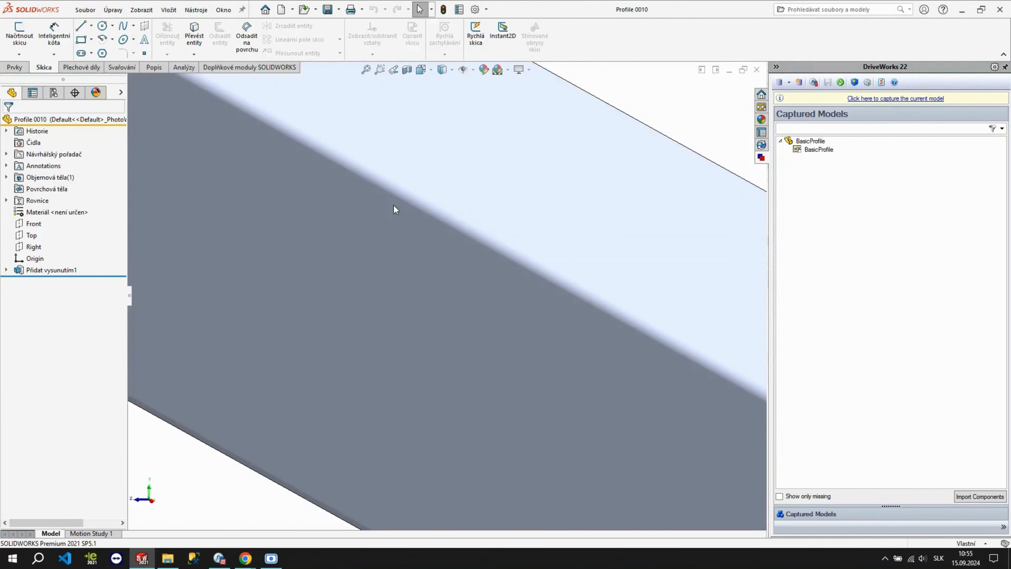
key(f)
middle_drag(413, 259, 423, 226)
scroll(423, 226, down, 3)
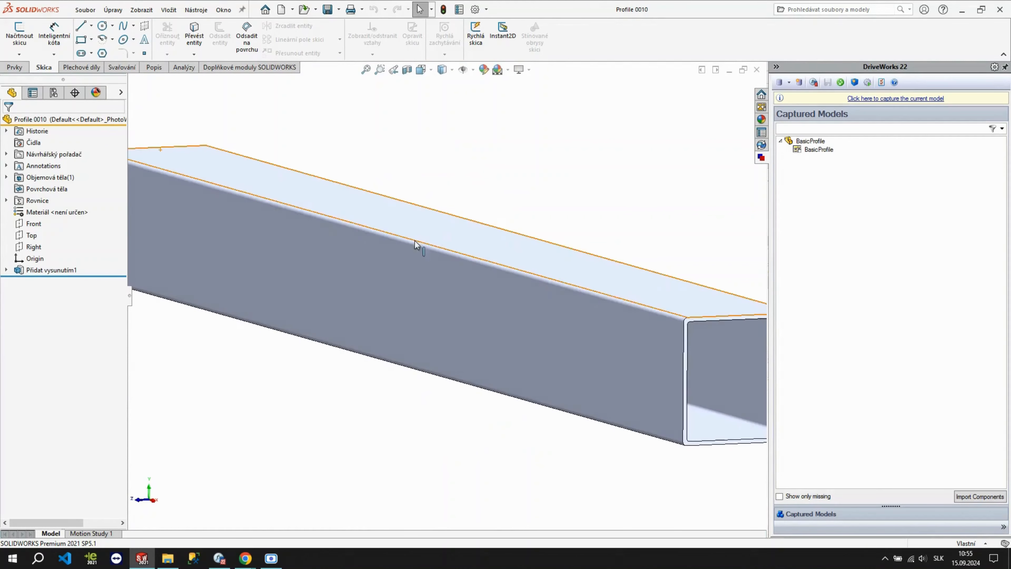
Step: Check the length of the profile's long edge and display the extrusion's driven dimensions on the model
click(417, 247)
key(Escape)
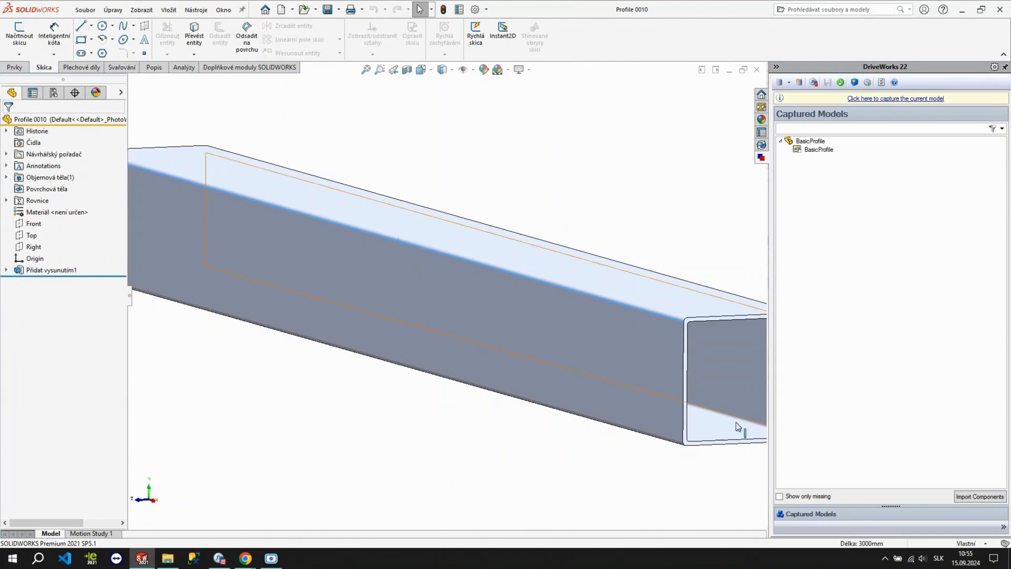
scroll(594, 331, up, 3)
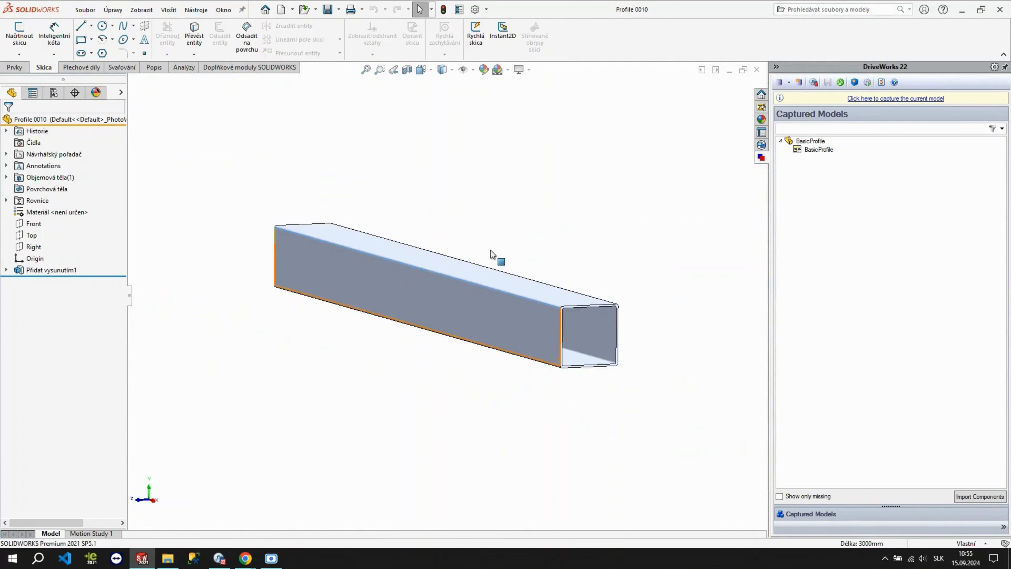
middle_drag(492, 253, 475, 271)
double_click(467, 275)
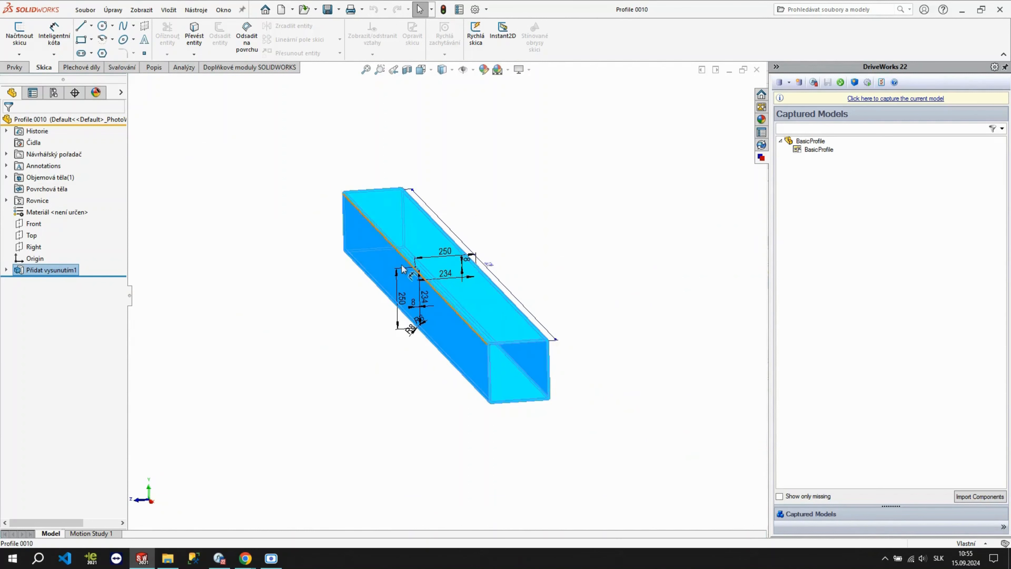
Step: Open the drawing of the Profile 0010 part and check its profile number and profile type notes
click(549, 271)
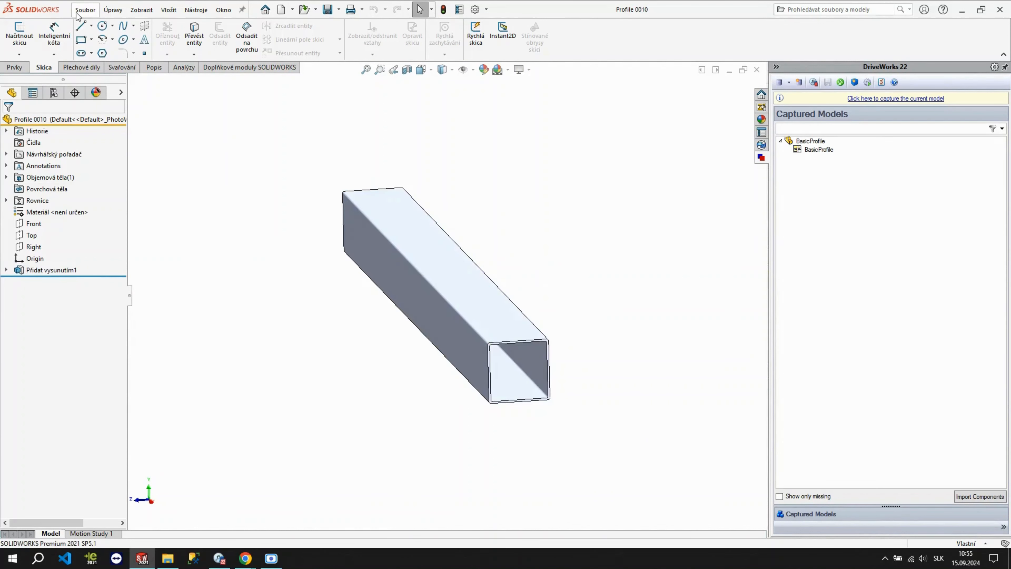
click(84, 9)
click(102, 65)
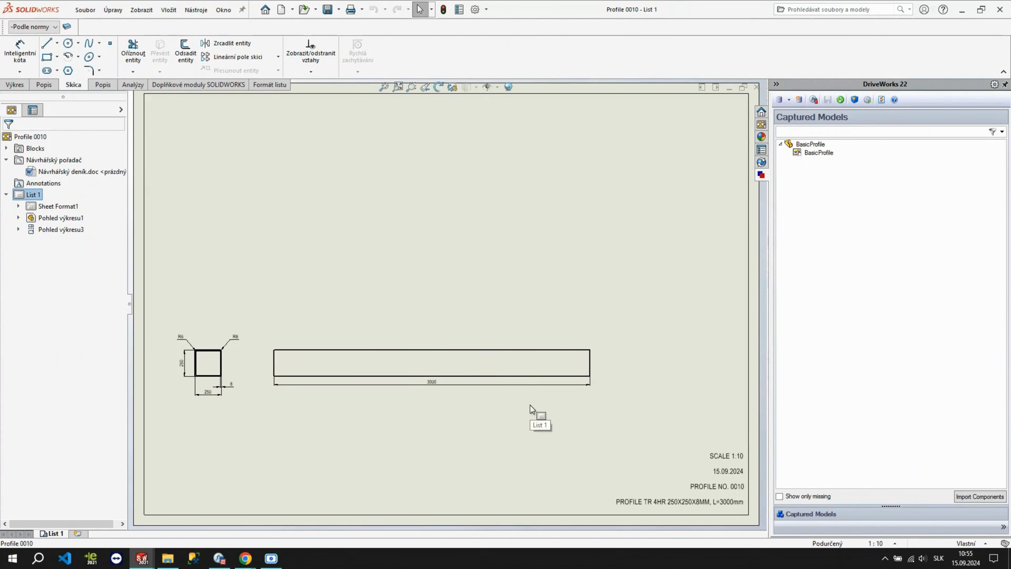
mouse_move(531, 404)
middle_down()
mouse_move(520, 385)
mouse_move(449, 349)
middle_up()
scroll(664, 413, down, 1)
scroll(666, 416, down, 2)
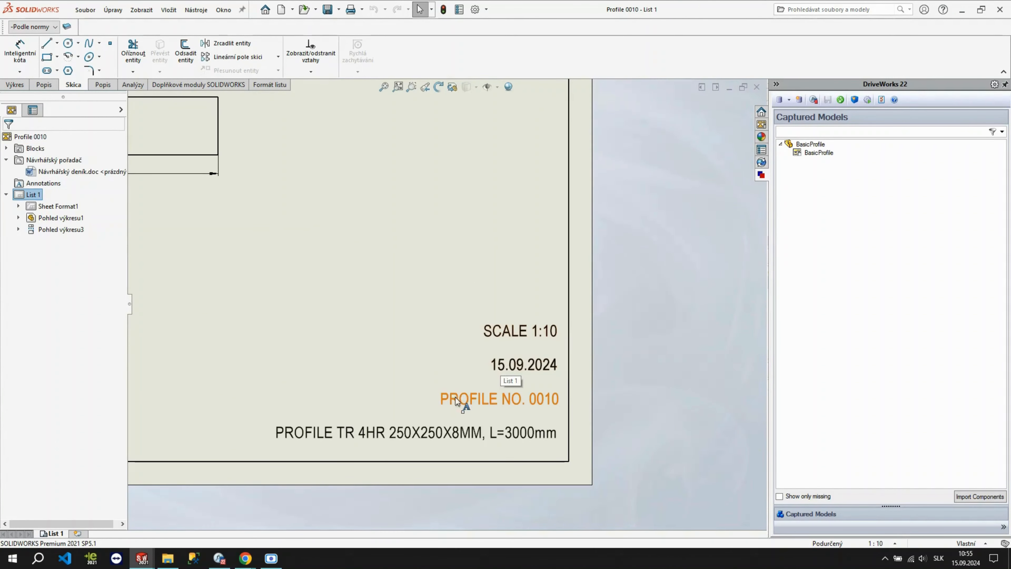
click(519, 401)
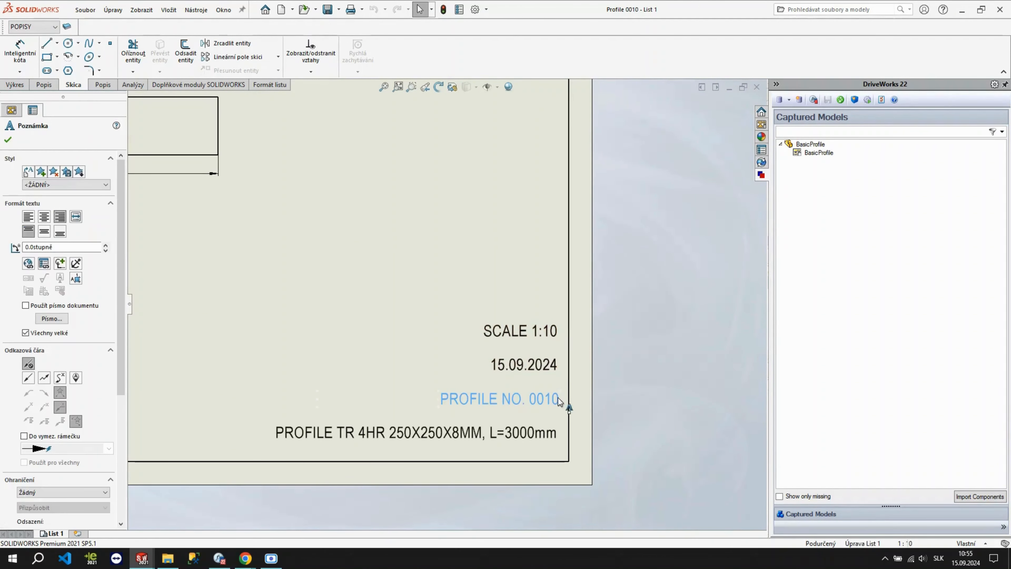
click(457, 436)
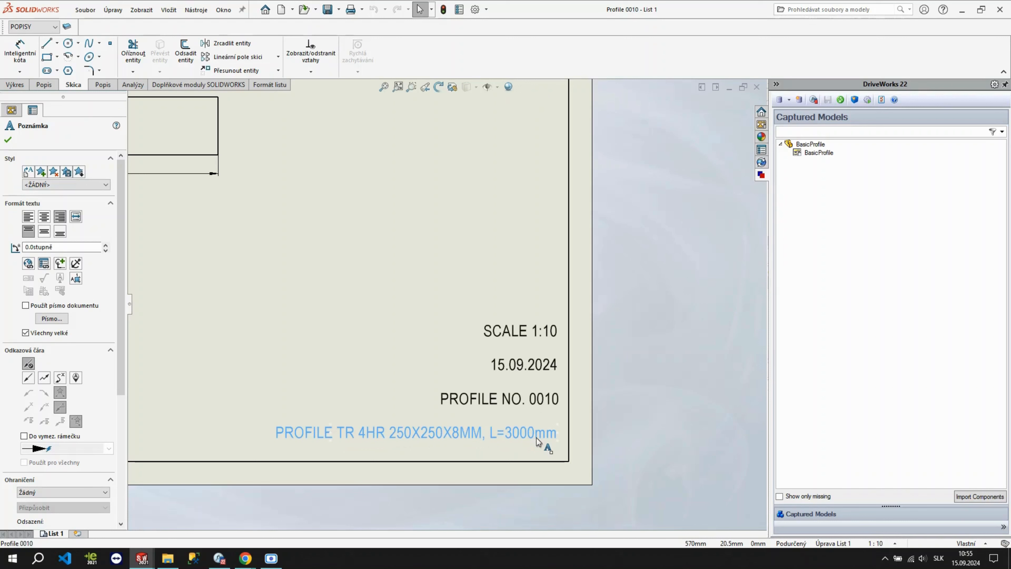
Step: Check the dimensions of the profile's cross-section view and look over the whole drawing sheet
scroll(444, 318, up, 3)
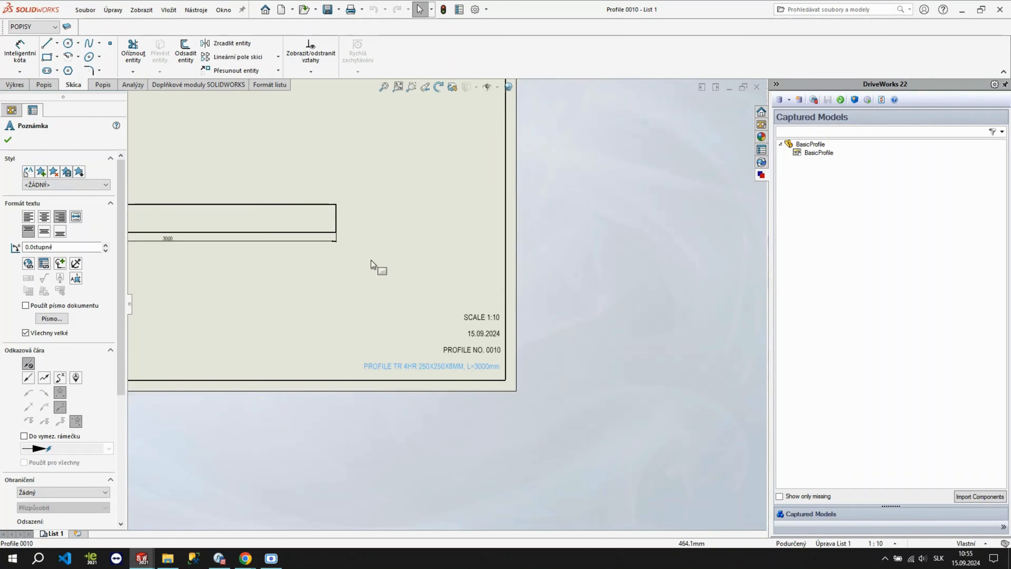
ctrl+middle_drag(372, 265, 650, 334)
scroll(217, 294, down, 3)
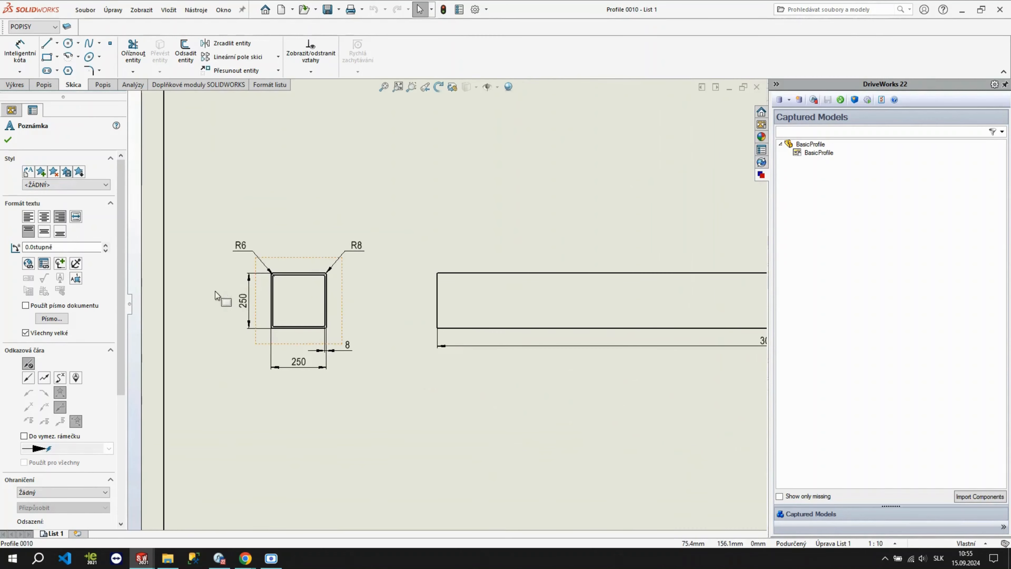
key(f)
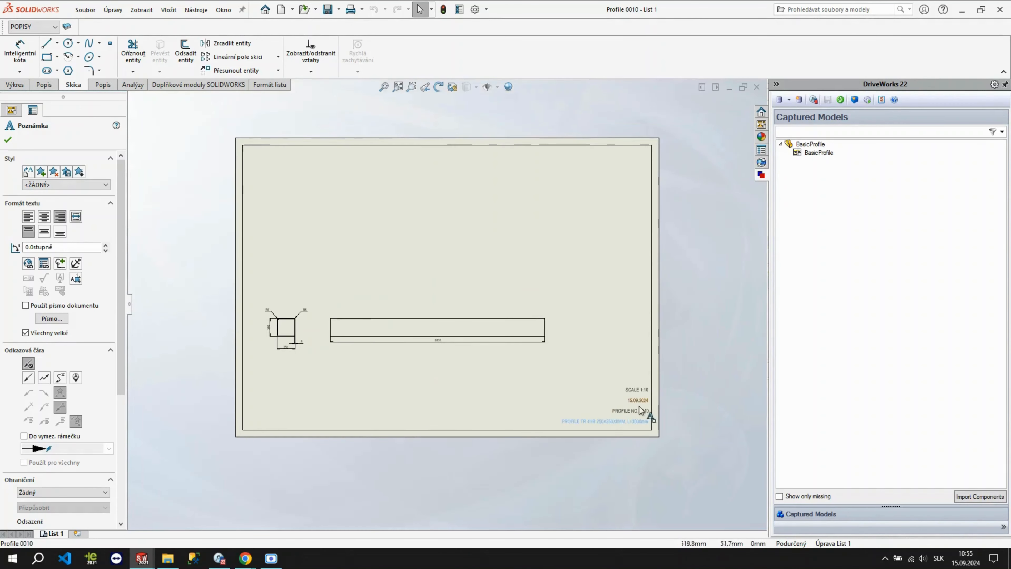
Step: Deselect the profile type note and close both the Profile 0010 drawing and its part
key(Escape)
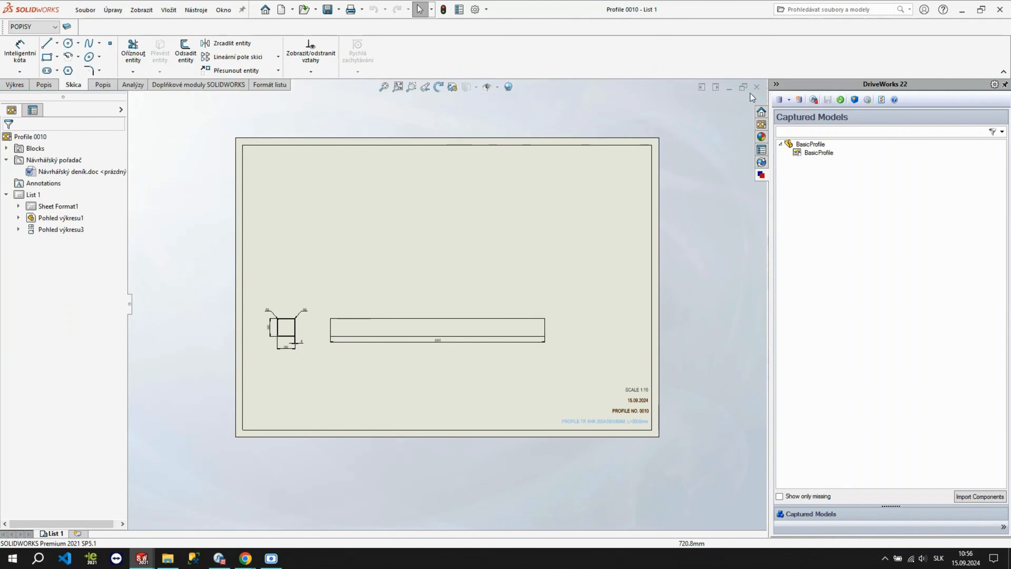
click(756, 86)
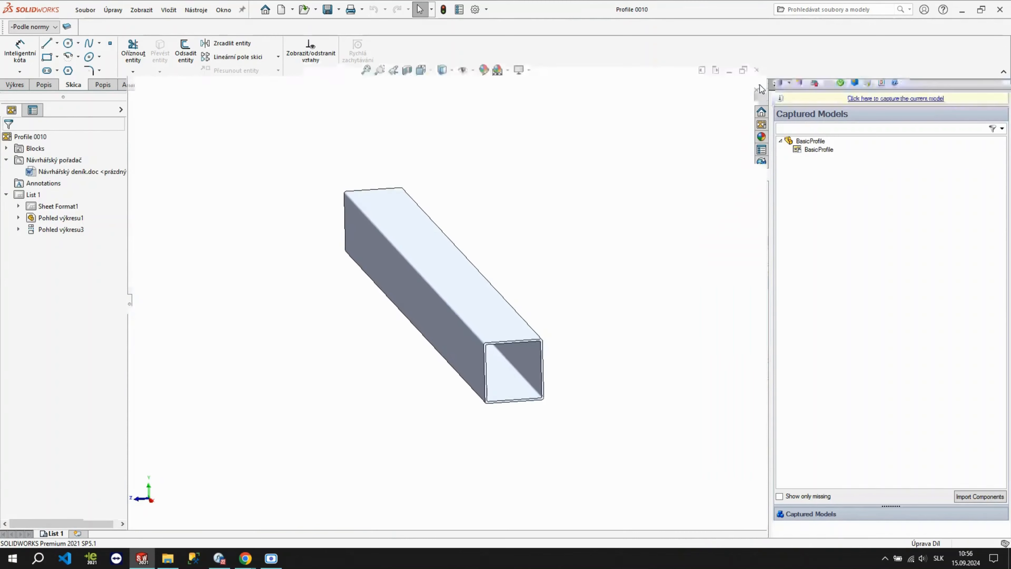
click(755, 71)
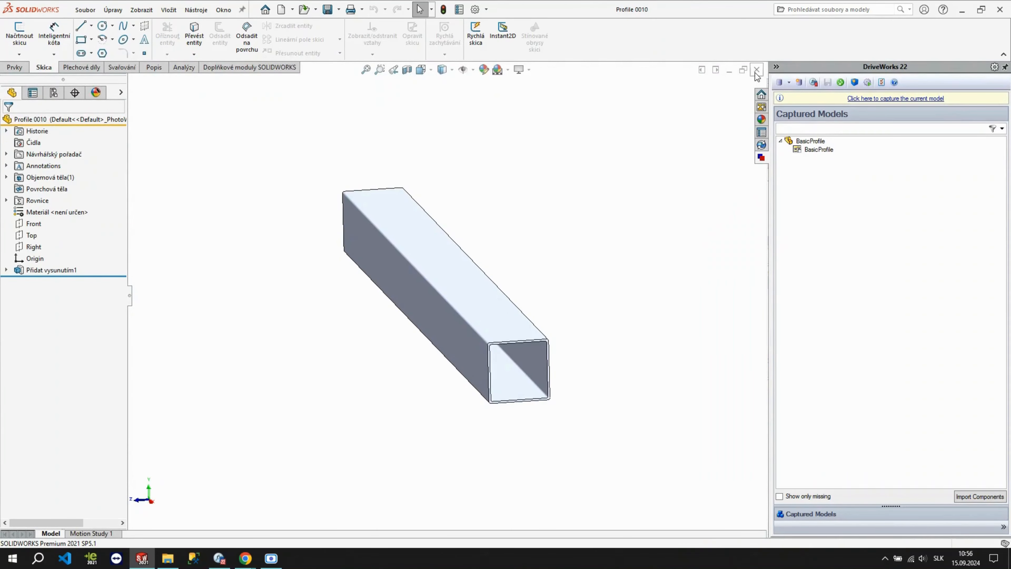
Step: Switch to DriveWorks Administrator, refresh the specifications, examine the Profile 0010 model generation report, and close the report windows
click(219, 558)
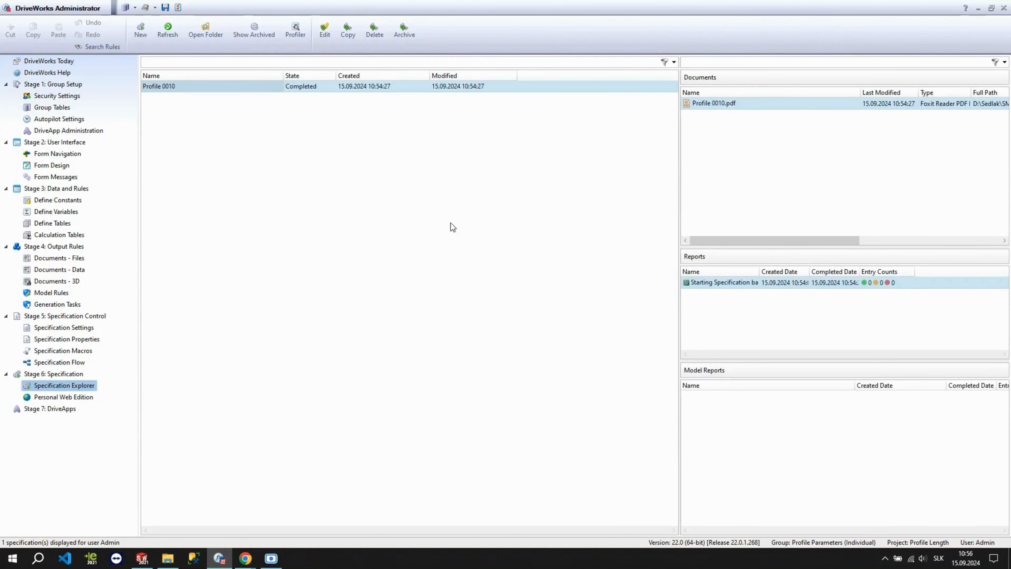
click(167, 33)
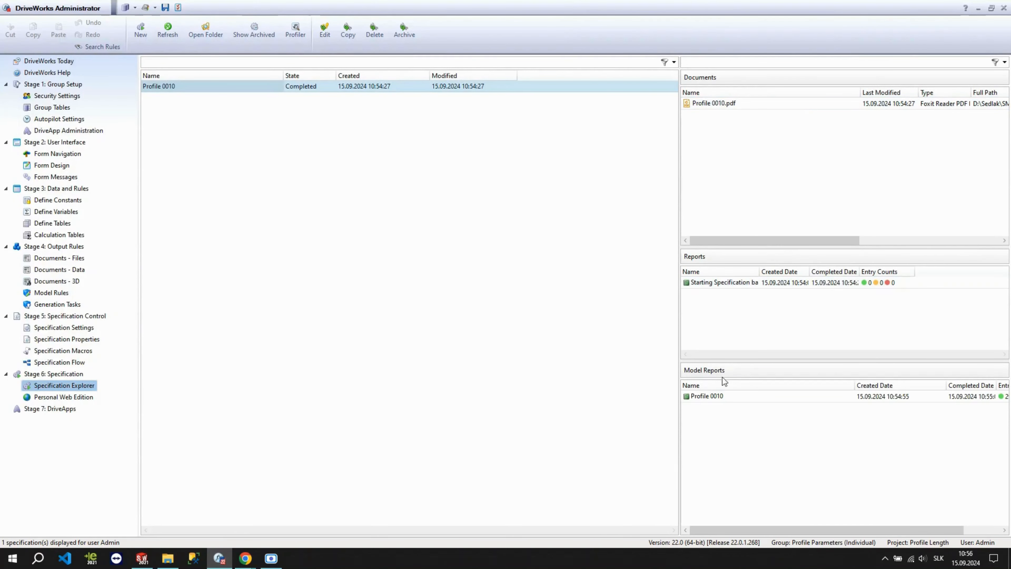
double_click(740, 399)
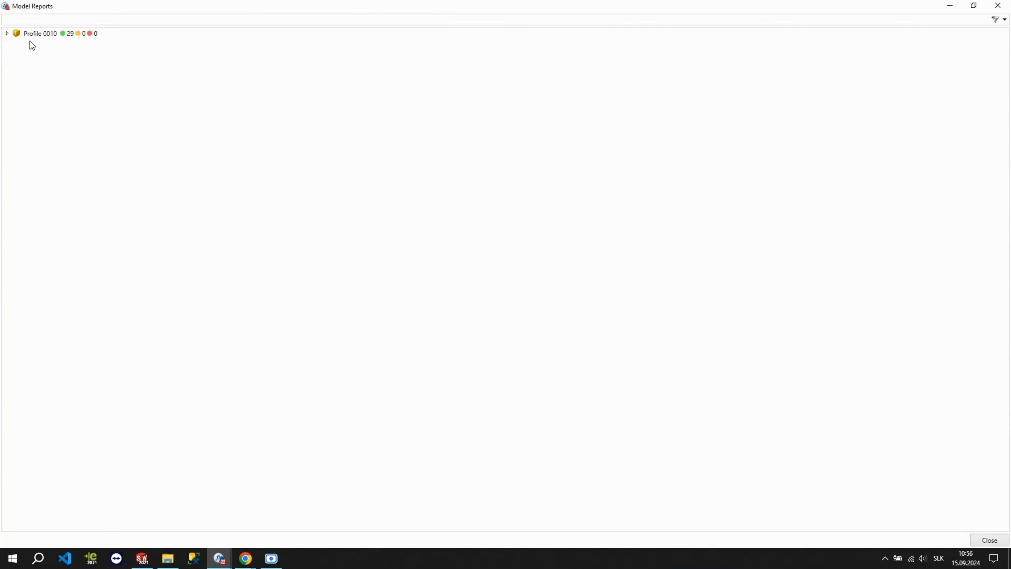
click(11, 34)
double_click(26, 46)
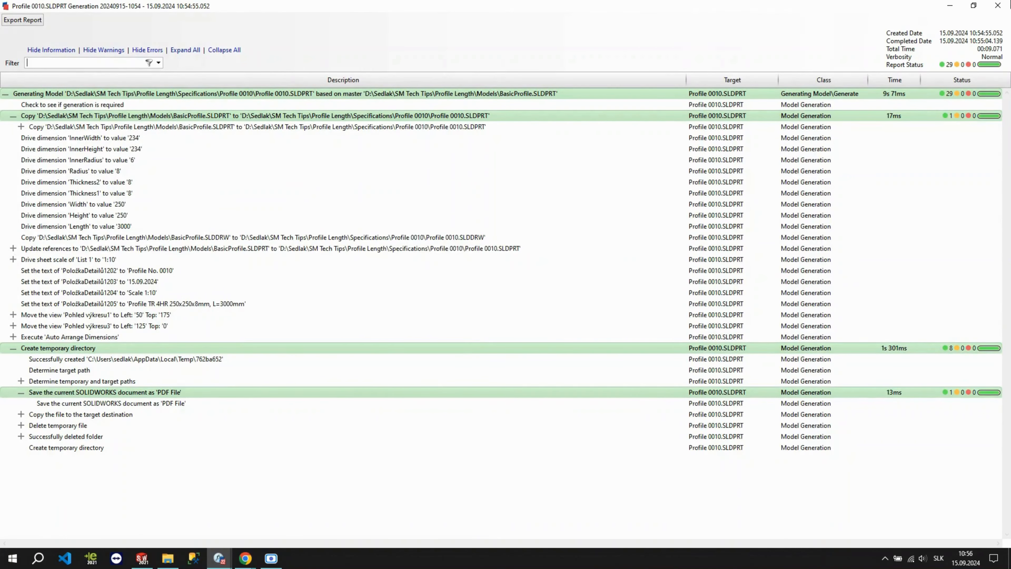
click(998, 5)
click(997, 4)
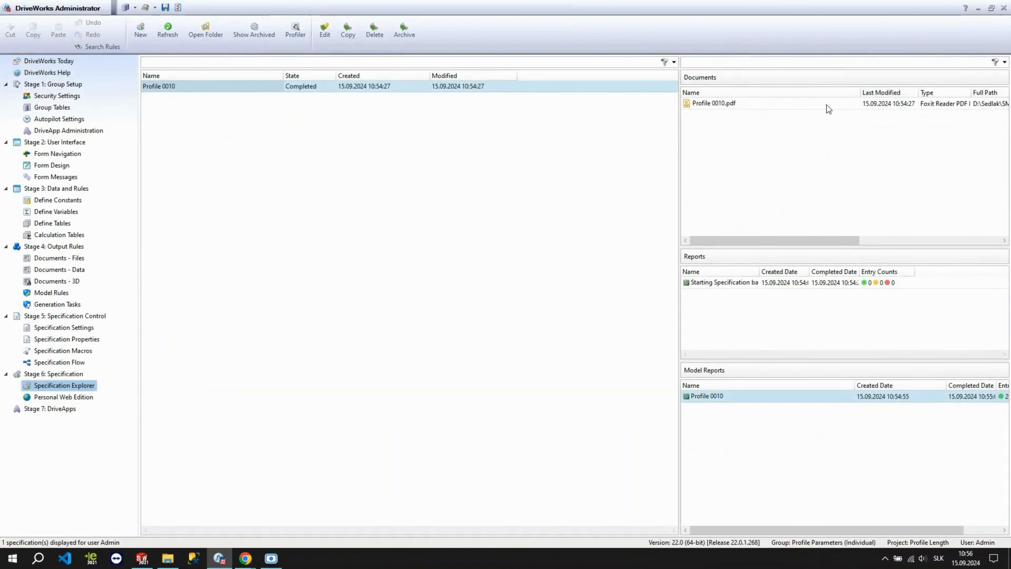
Step: Open the generated Profile 0010.pdf, check the views and notes across the sheet, and close the reader
double_click(827, 104)
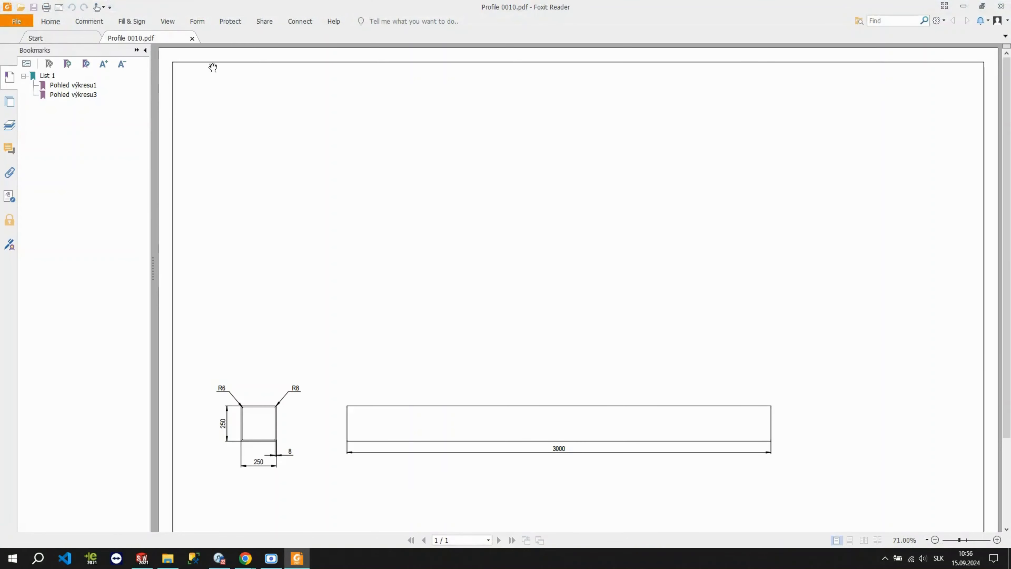
click(145, 49)
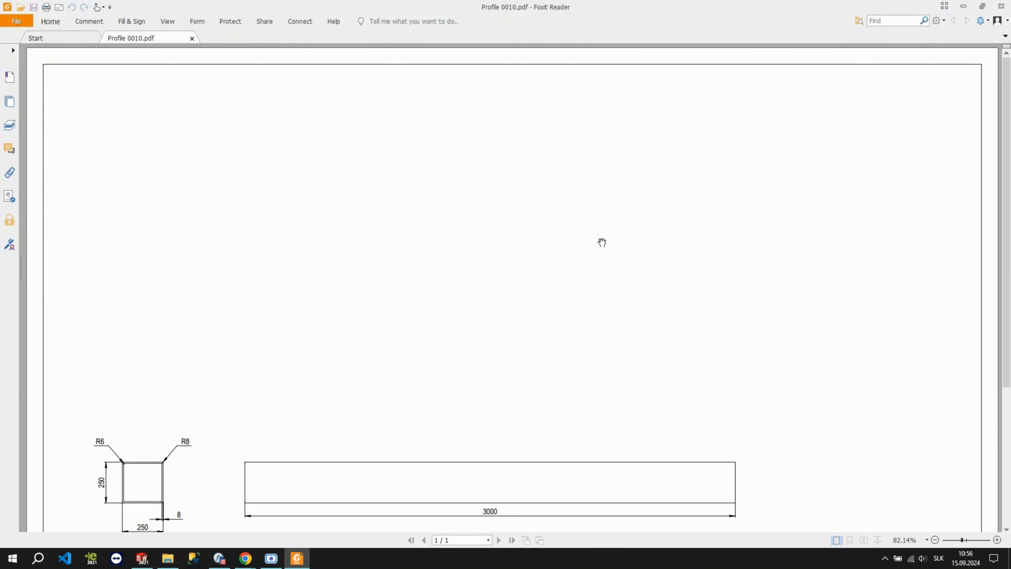
scroll(599, 243, down, 5)
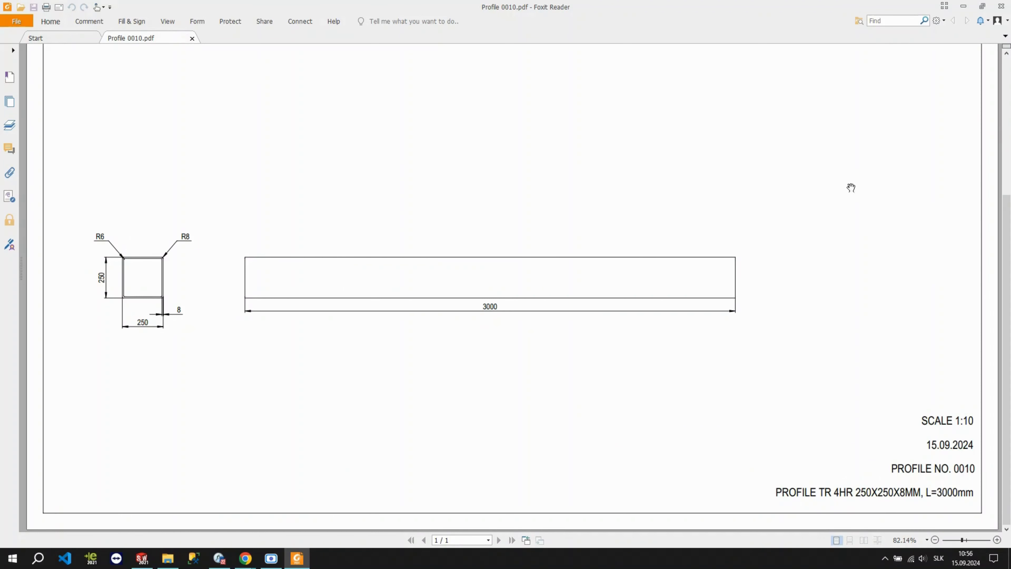
scroll(630, 341, up, 5)
click(1002, 6)
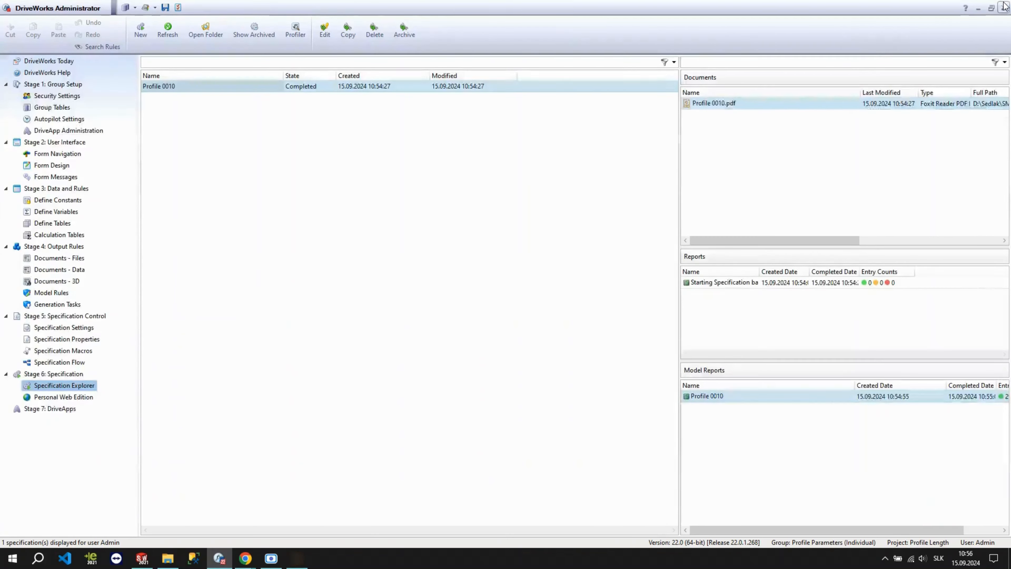
Step: Set the model rule for the top position of drawing view Pohled výkresu1 on List 1 to 250
click(52, 293)
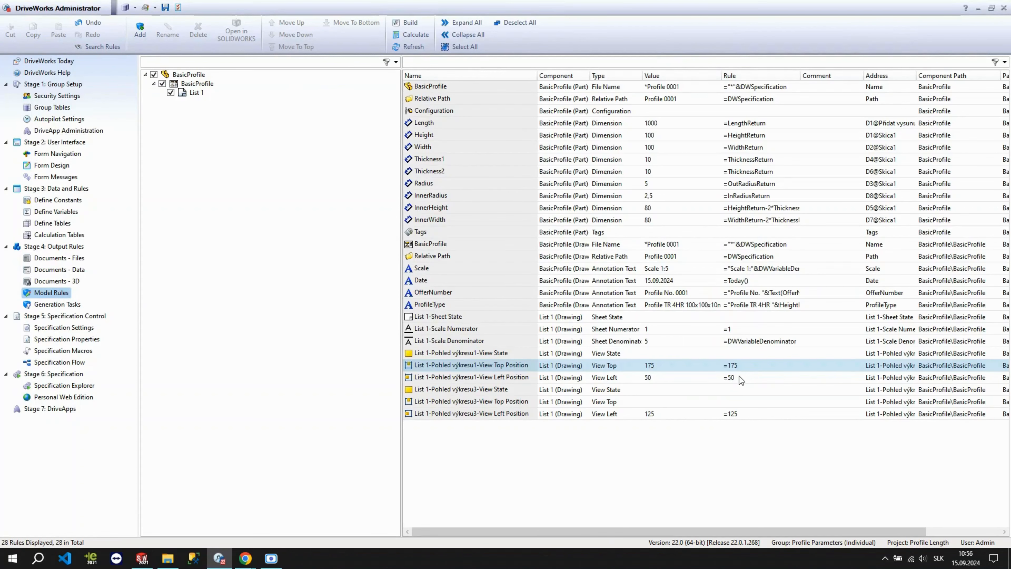
double_click(734, 367)
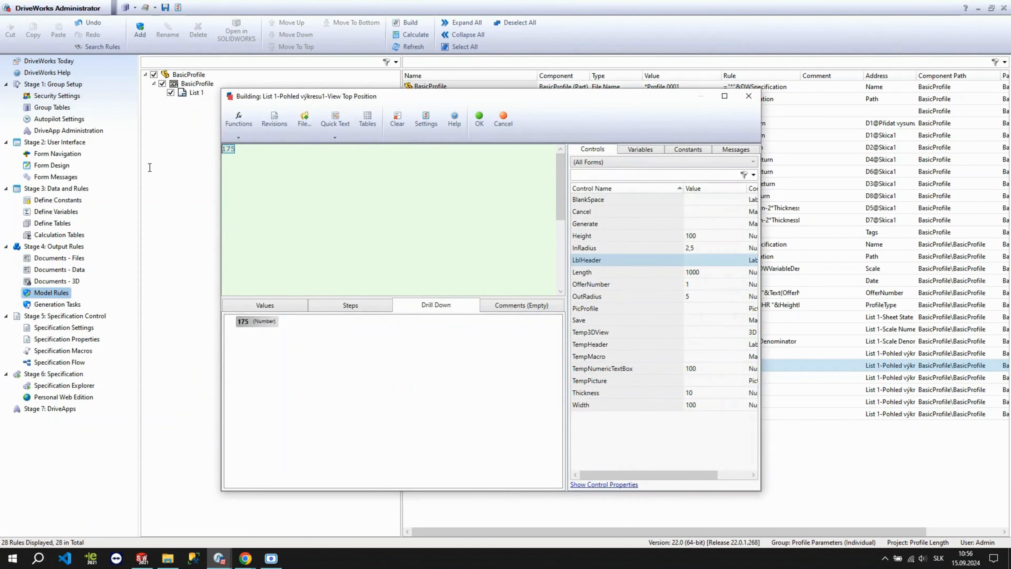
text(250)
click(477, 135)
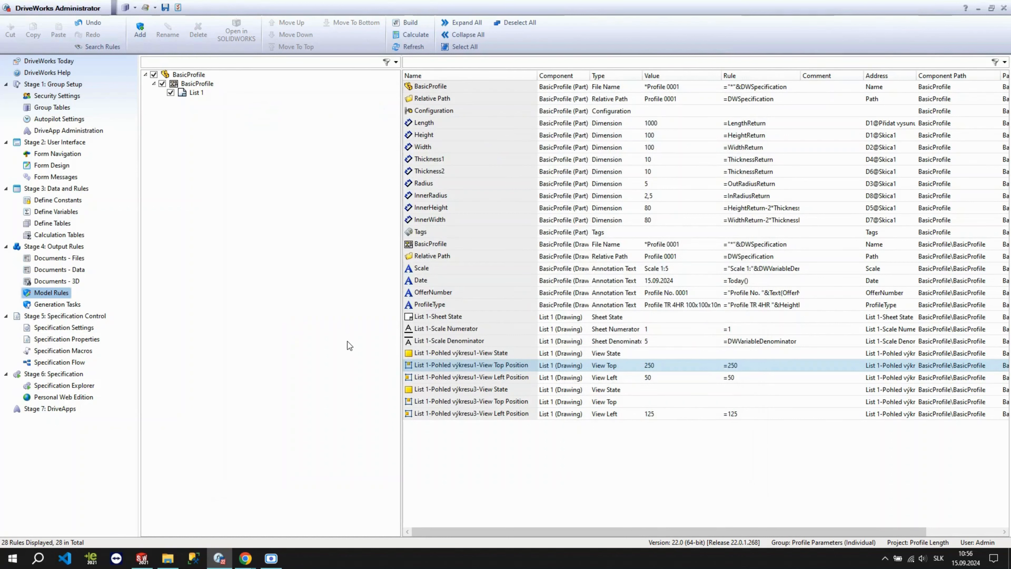
Step: Start a new specification with offer number 20, profile width 300 and profile height 200
click(83, 385)
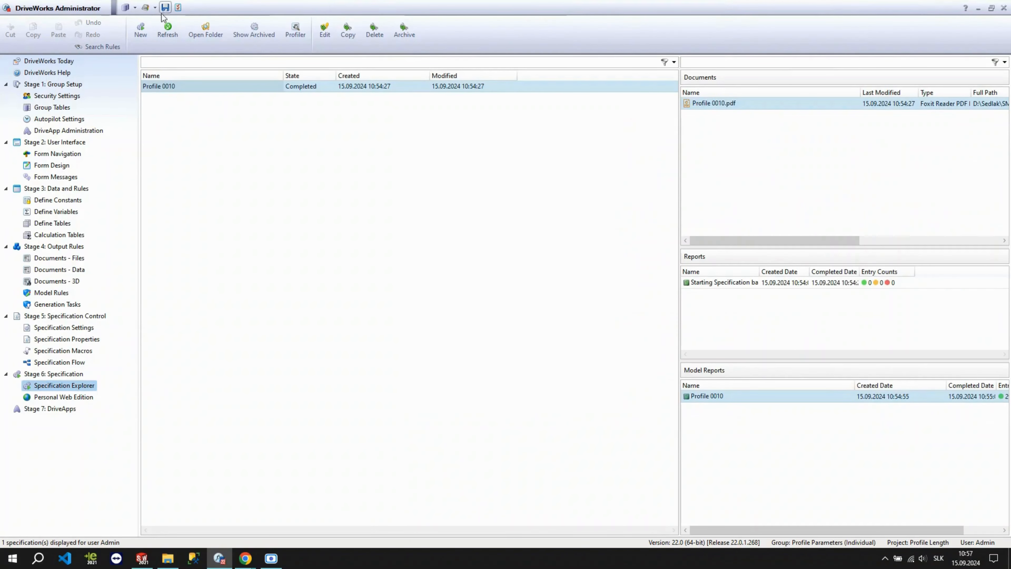
click(141, 30)
click(279, 104)
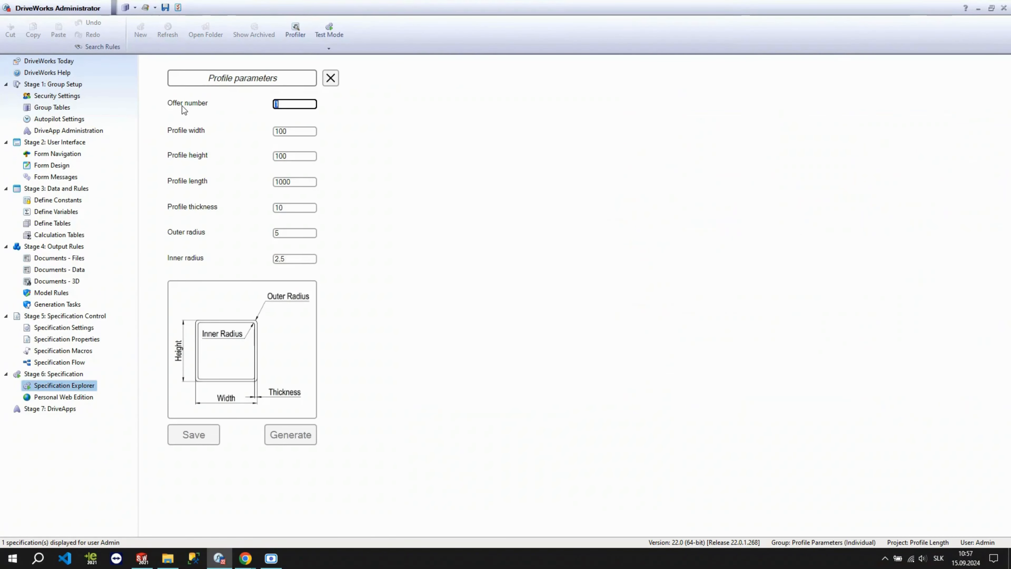
text(20)
key(Tab)
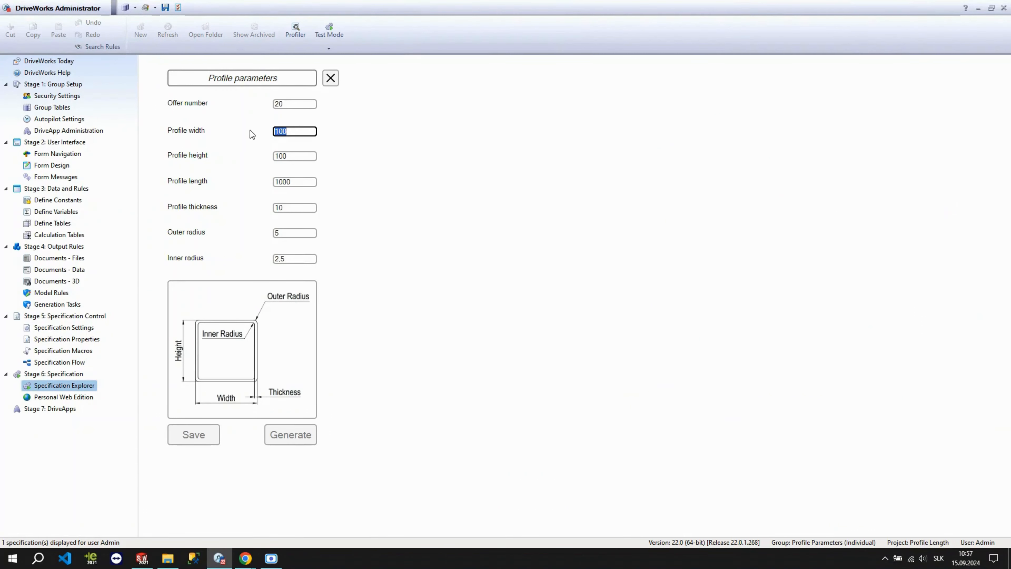
text(300)
key(Tab)
text(2)
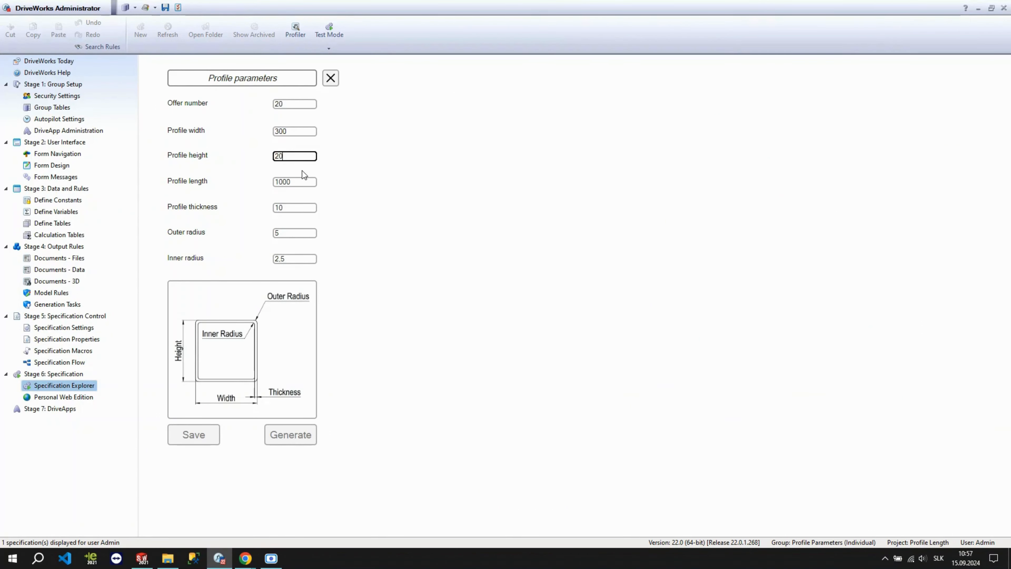
key(Tab)
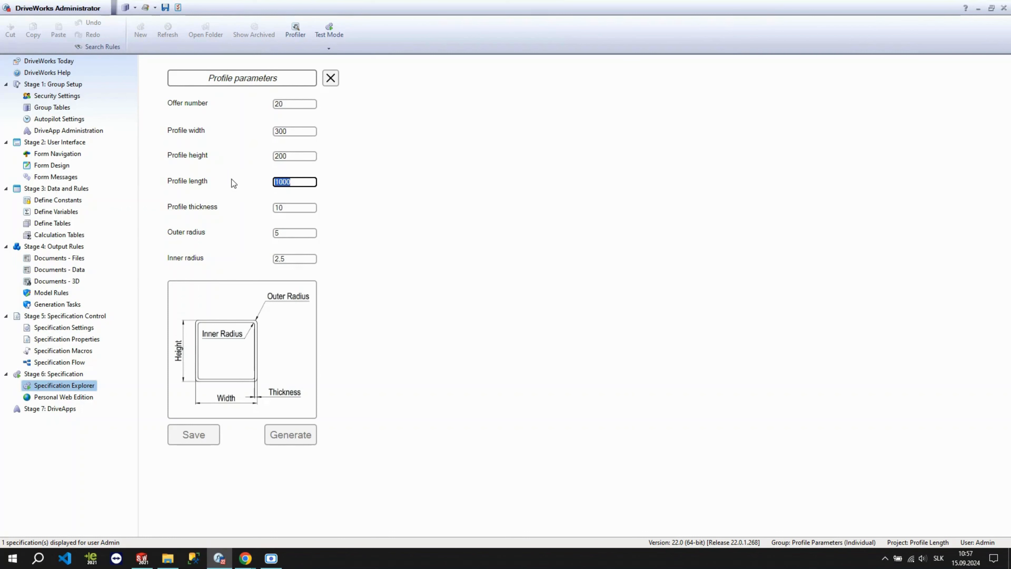
Step: Set the profile length to 5500, outer radius to 12 and inner radius to 8, then generate the specification and select it
text(500)
key(Tab)
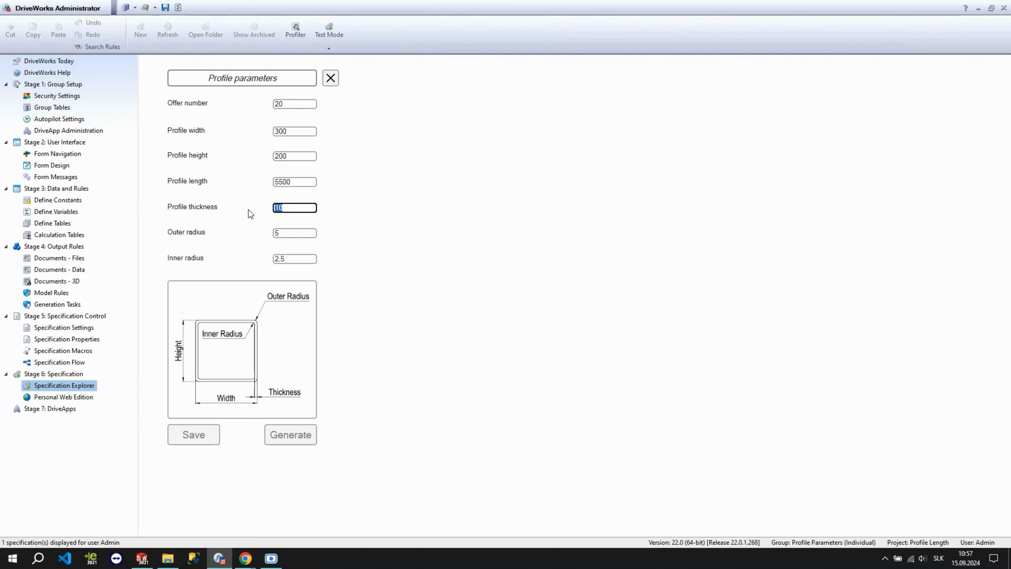
key(Tab)
text(12)
key(Tab)
text(8)
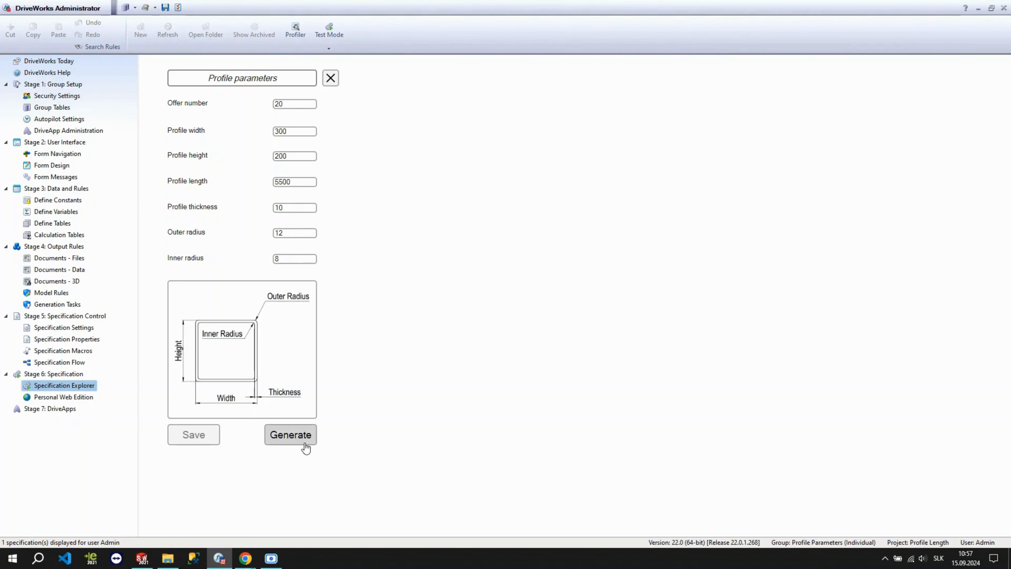
click(304, 434)
click(207, 89)
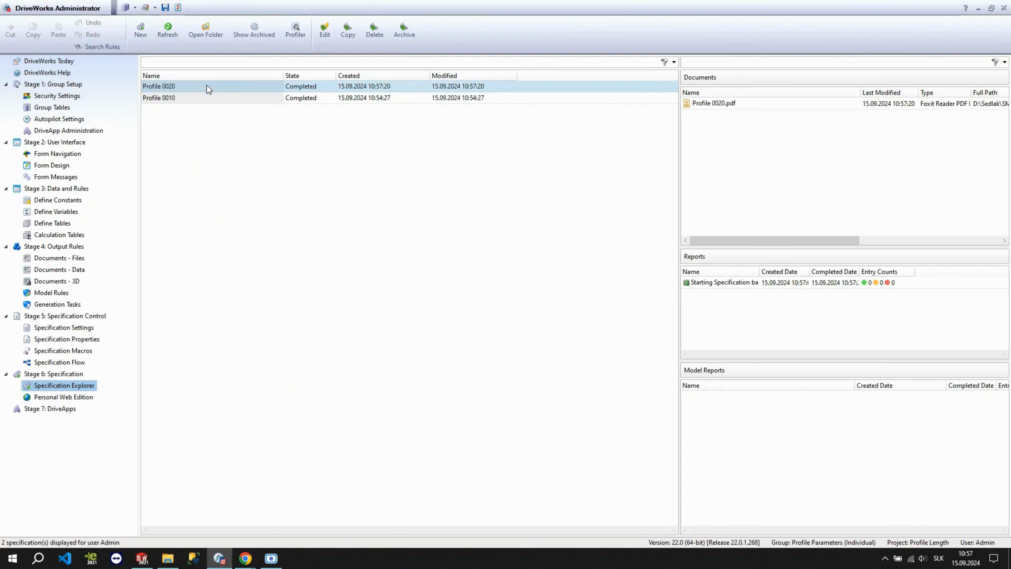